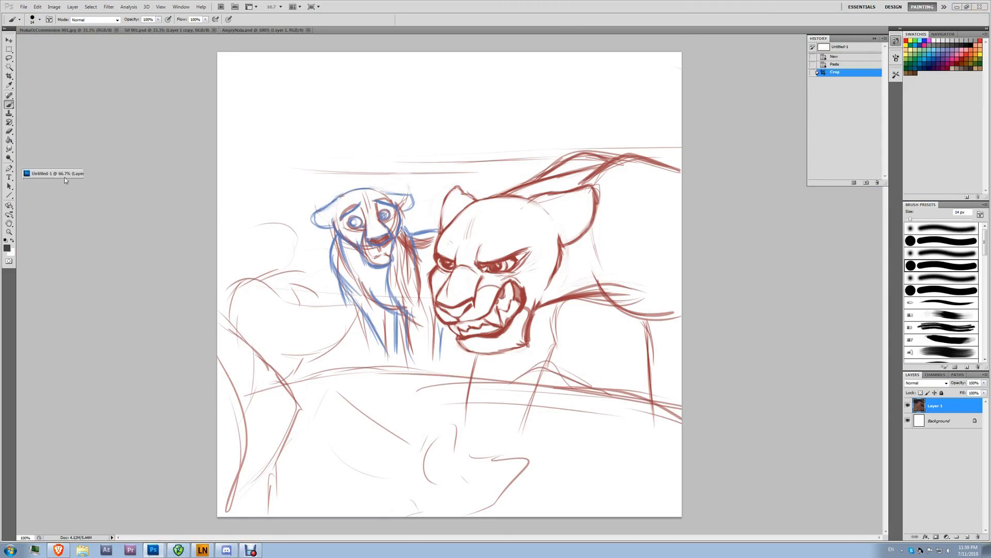
Step: Fade the rough sketch to 32% opacity, add a new line layer, and choose green
drag(984, 382, 762, 387)
key(ctrl+shift+alt+n)
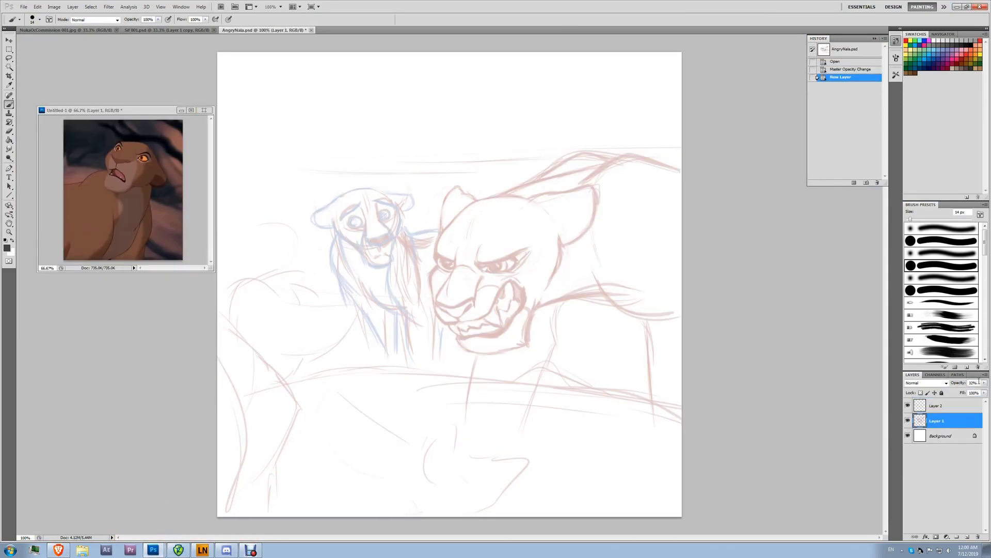
key(alt+bracketleft)
key(1)
key(alt+bracketright)
key(i)
click(7, 247)
click(572, 266)
key(Return)
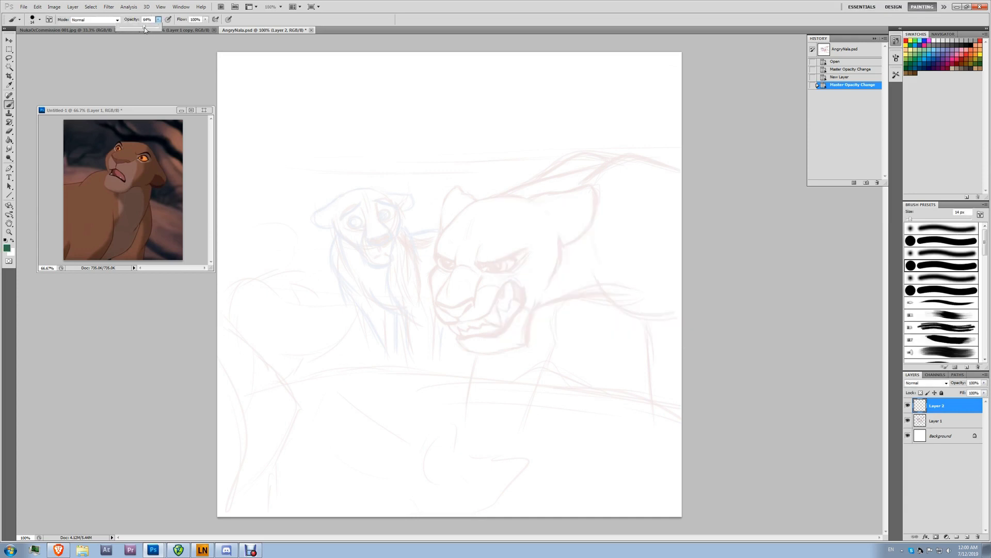
Step: Switch to the Brush, zoom to 200% on the faces, and adjust brush size and hardness
key(b)
scroll(403, 246, up, 1)
right_click(331, 175)
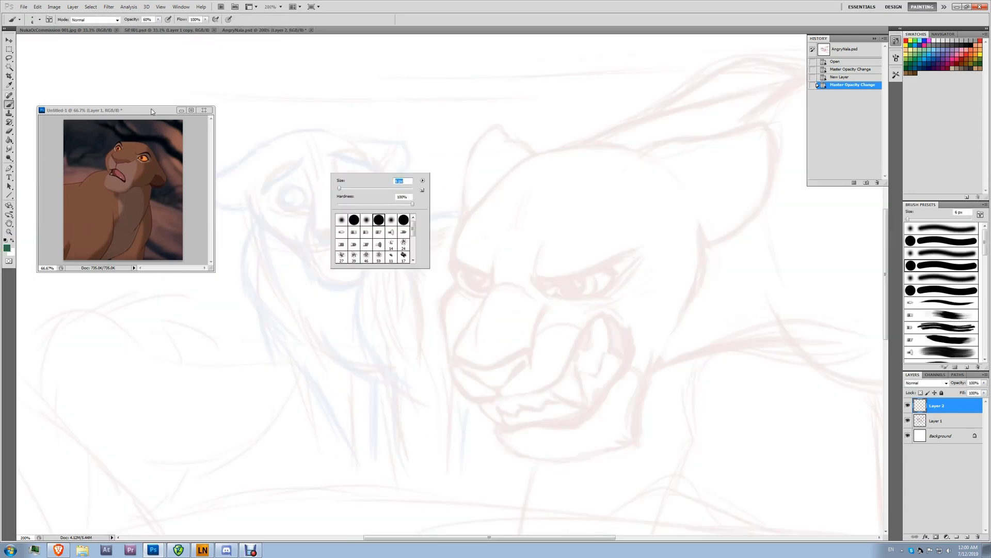
key(ctrl+v)
Step: Draw green outlines for both eyes and the brow above the right eye
mouse_move(282, 191)
mouse_down()
mouse_move(299, 205)
mouse_move(304, 170)
mouse_move(375, 177)
mouse_move(342, 195)
mouse_up()
key(e)
click(316, 175)
key(b)
key(ctrl+z)
mouse_move(342, 173)
mouse_down()
mouse_move(346, 194)
mouse_move(361, 176)
mouse_up()
mouse_move(281, 187)
mouse_down()
mouse_move(304, 199)
mouse_move(295, 207)
mouse_up()
drag(304, 201, 313, 206)
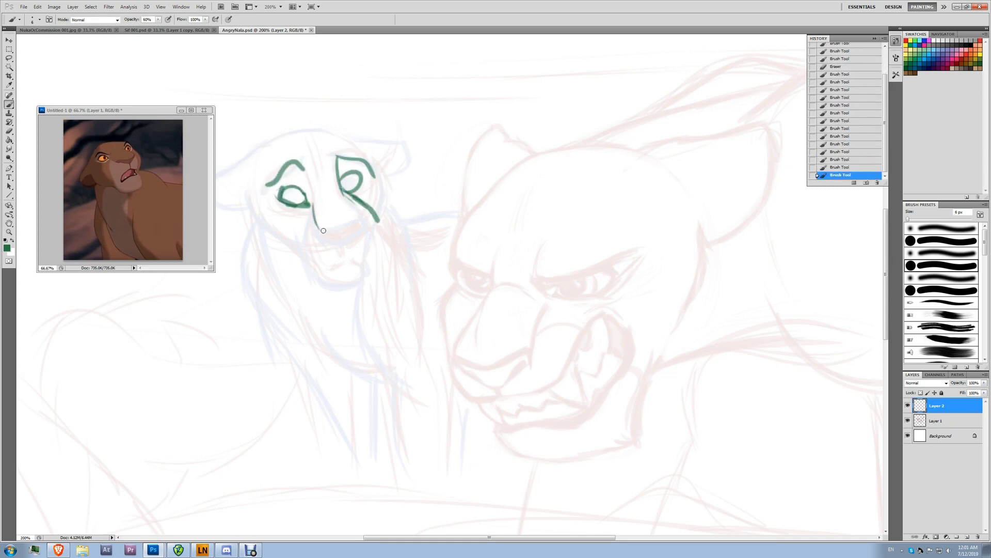
Step: Trim the mouth line, then draw both sides of the muzzle and the left cheek curve
key(e)
mouse_move(356, 240)
mouse_down()
mouse_move(364, 216)
mouse_move(369, 237)
mouse_up()
key(b)
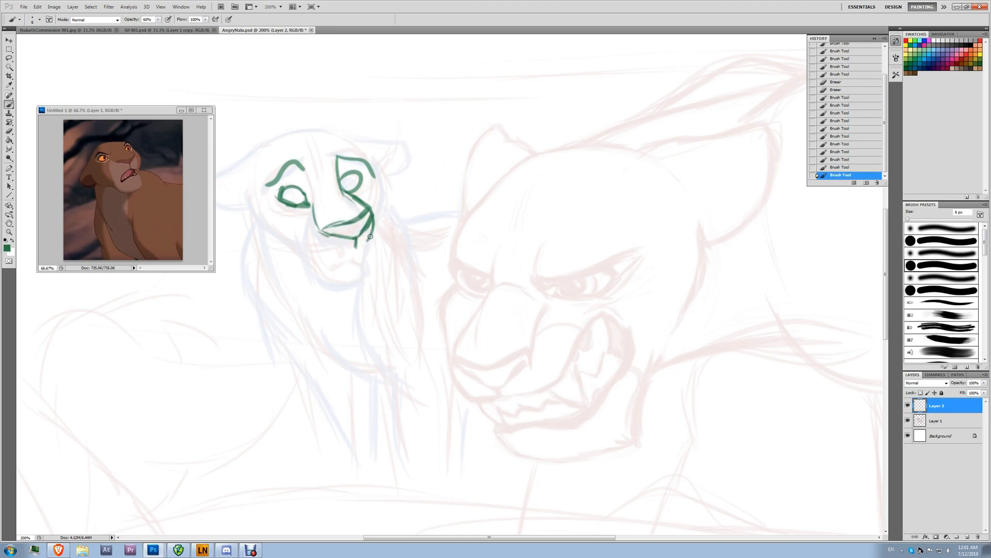
drag(310, 207, 316, 279)
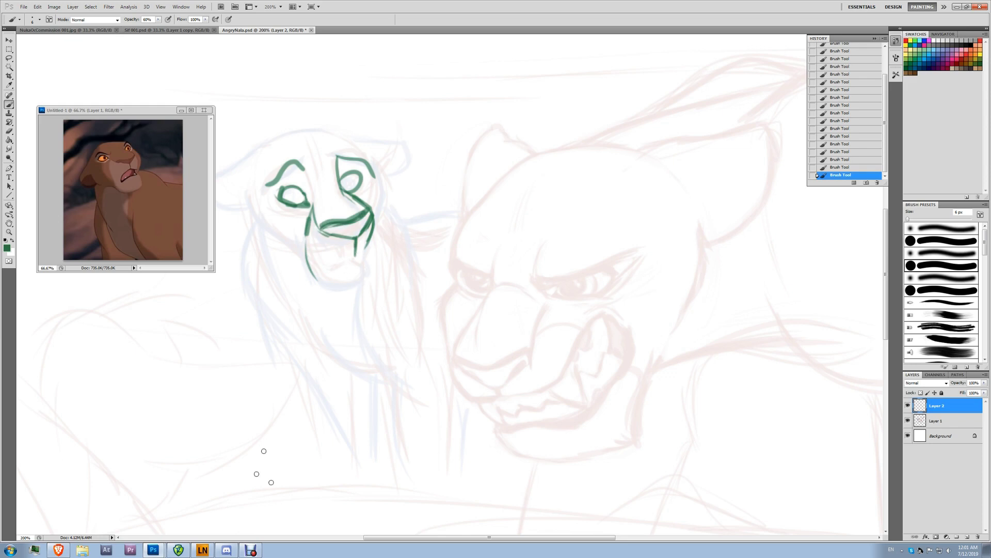
drag(375, 166, 380, 222)
drag(251, 191, 302, 257)
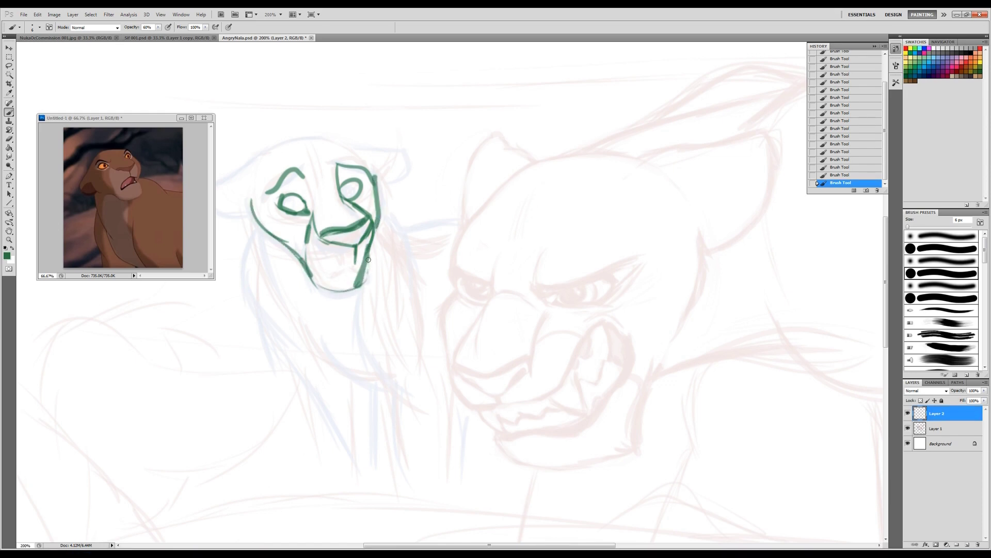
Step: Trim the lower-right muzzle stroke, darken the left eye outline, and start the top-left of the head
key(e)
mouse_move(369, 258)
mouse_down()
mouse_move(365, 269)
mouse_move(357, 262)
mouse_up()
key(b)
mouse_move(286, 198)
mouse_down()
mouse_move(302, 207)
mouse_move(305, 224)
mouse_up()
mouse_move(295, 209)
mouse_down()
mouse_move(254, 201)
mouse_move(298, 165)
mouse_up()
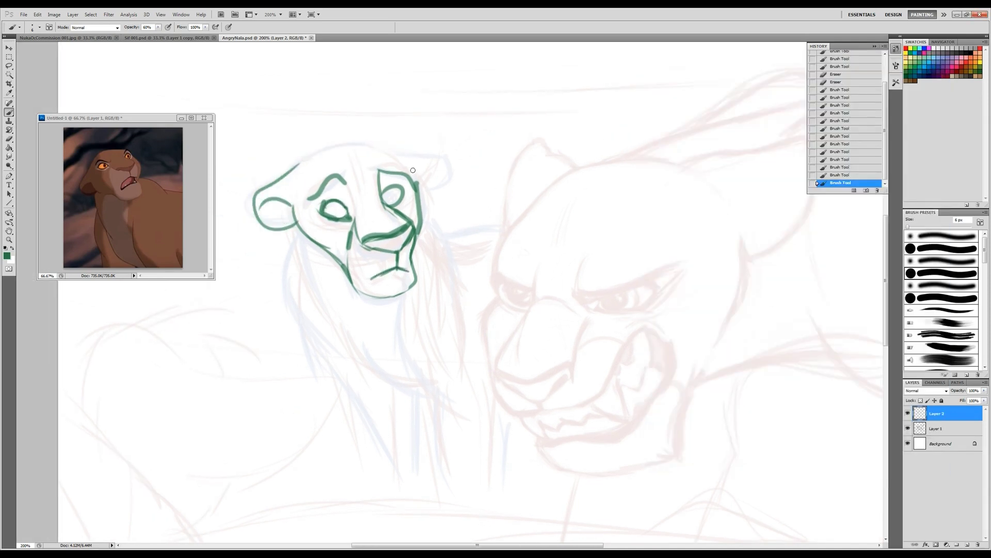
Step: Outline the right ear, the top of the head, and the neck lines down to the chest
drag(408, 167, 429, 185)
drag(299, 165, 398, 154)
mouse_move(298, 230)
mouse_down()
mouse_move(321, 299)
mouse_move(413, 390)
mouse_up()
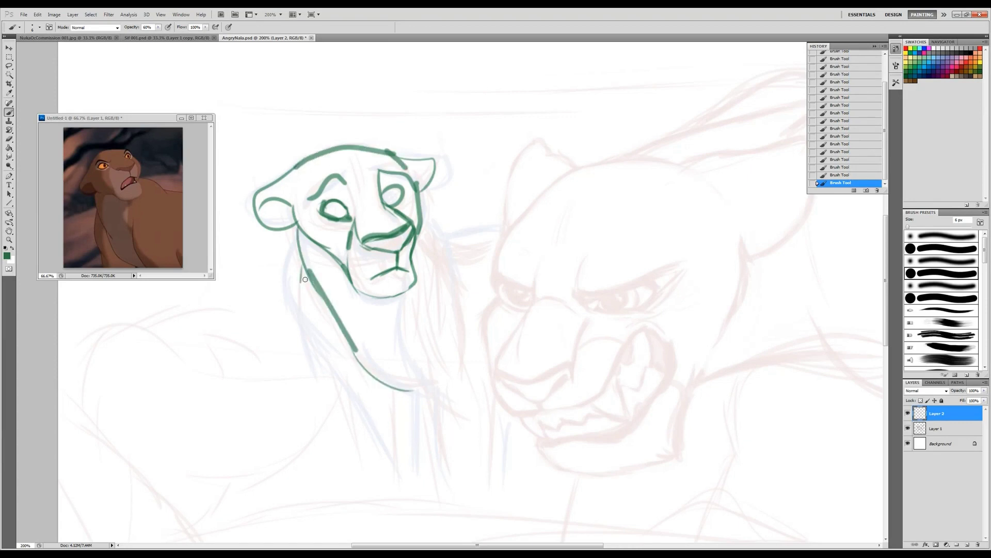
mouse_move(300, 271)
mouse_down()
mouse_move(361, 393)
mouse_move(327, 376)
mouse_move(358, 489)
mouse_up()
Step: Sketch the front leg, chest curve, shoulder line, and right-side leg line
drag(419, 394, 413, 461)
drag(355, 352, 408, 400)
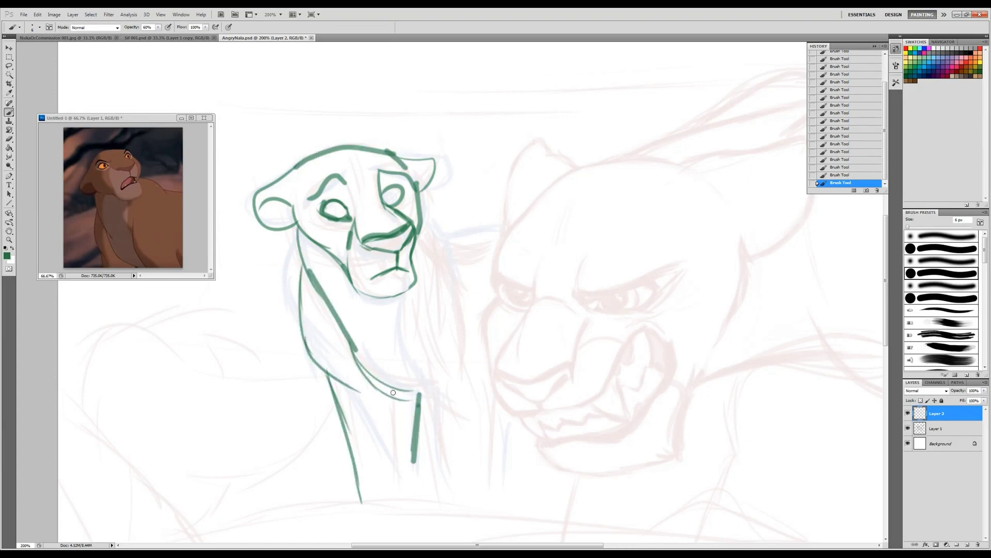
drag(478, 343, 493, 384)
drag(491, 407, 496, 513)
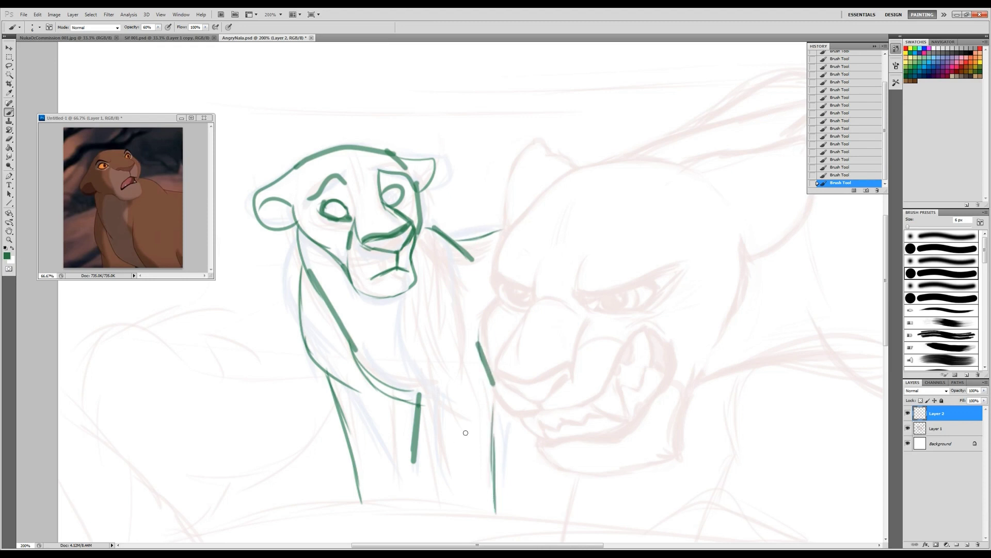
mouse_move(402, 308)
mouse_down()
mouse_move(438, 501)
mouse_move(410, 405)
mouse_up()
Step: Erase the old thick leg stroke and clean up stray lines on the chest
key(e)
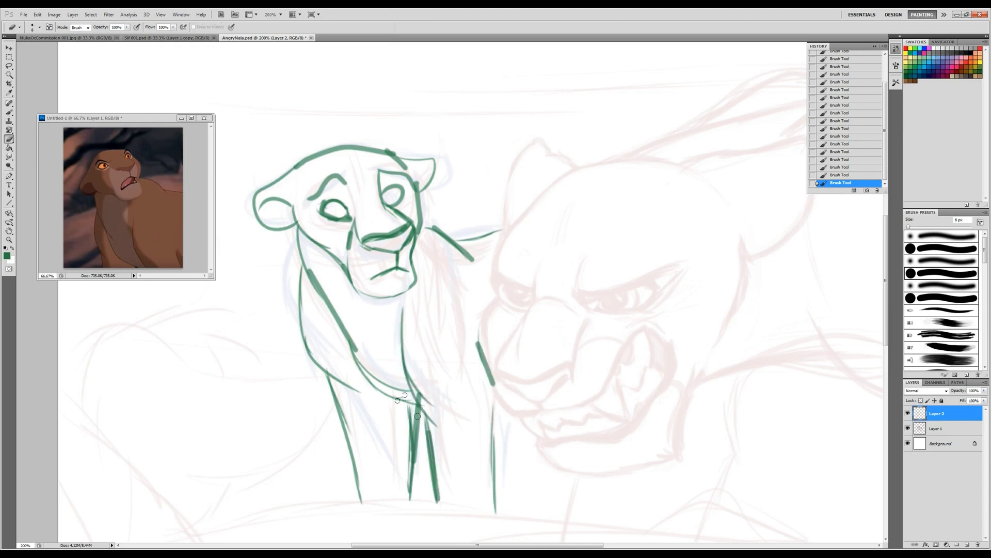
drag(415, 457, 405, 395)
key(b)
mouse_move(292, 200)
mouse_down()
mouse_move(306, 243)
mouse_move(349, 276)
mouse_up()
key(e)
drag(305, 227, 342, 262)
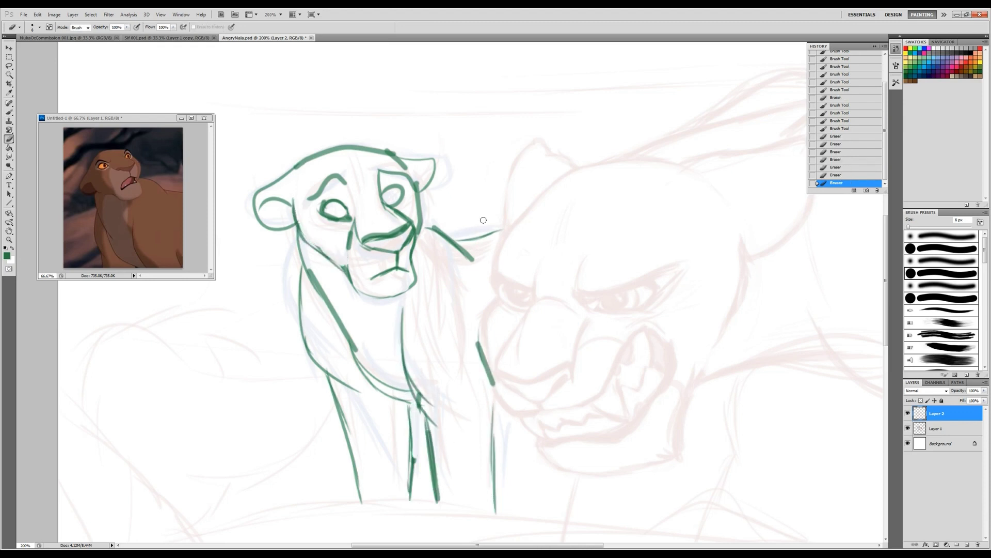
key(b)
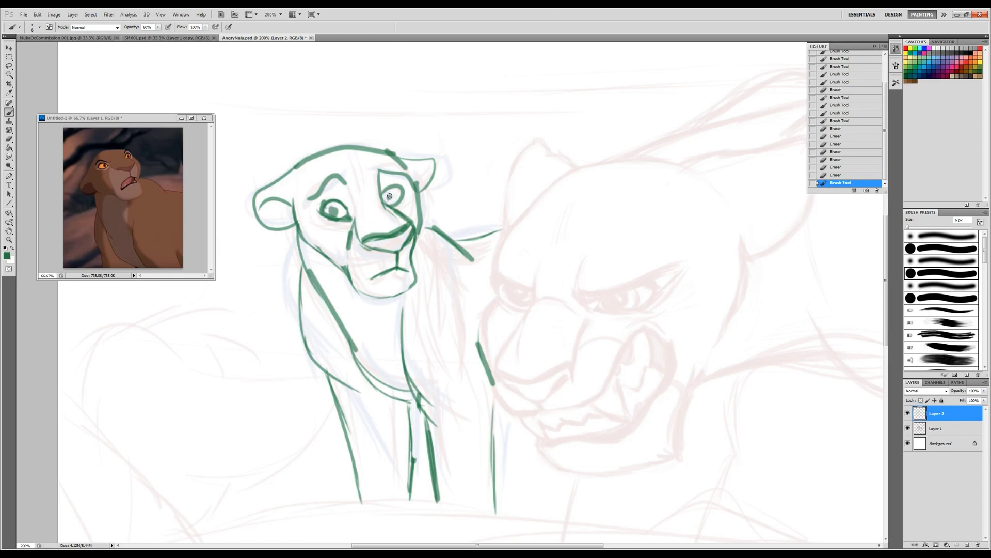
Step: Add brows over both eyes, reshape the open snarling mouth, and redraw the chin, jaw and cheek lines
key(e)
key(b)
mouse_move(304, 197)
mouse_down()
mouse_move(343, 185)
mouse_move(358, 198)
mouse_move(338, 185)
mouse_move(413, 187)
mouse_up()
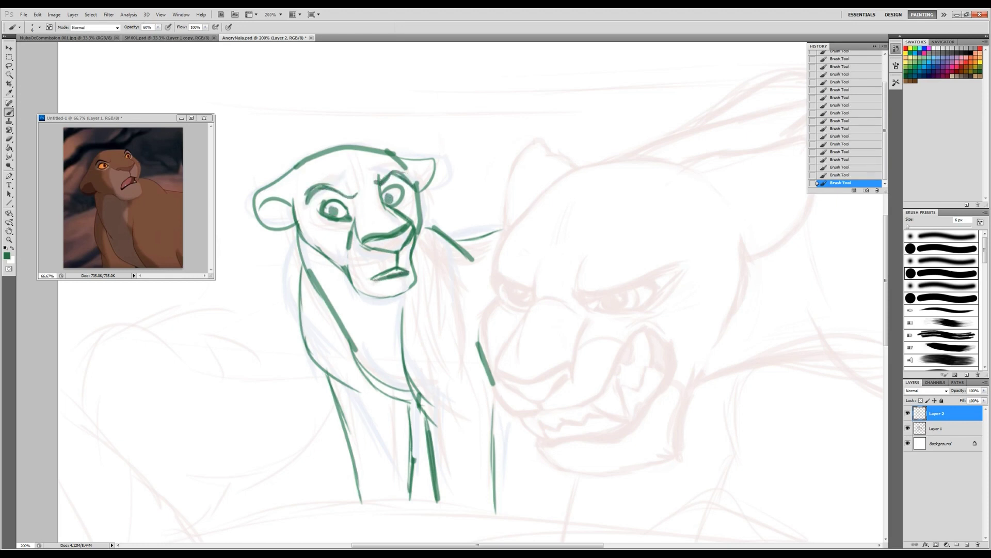
drag(372, 280, 405, 269)
mouse_move(353, 295)
mouse_down()
mouse_move(351, 280)
mouse_move(392, 305)
mouse_up()
mouse_move(385, 304)
mouse_down()
mouse_move(417, 280)
mouse_move(360, 285)
mouse_move(415, 292)
mouse_up()
key(e)
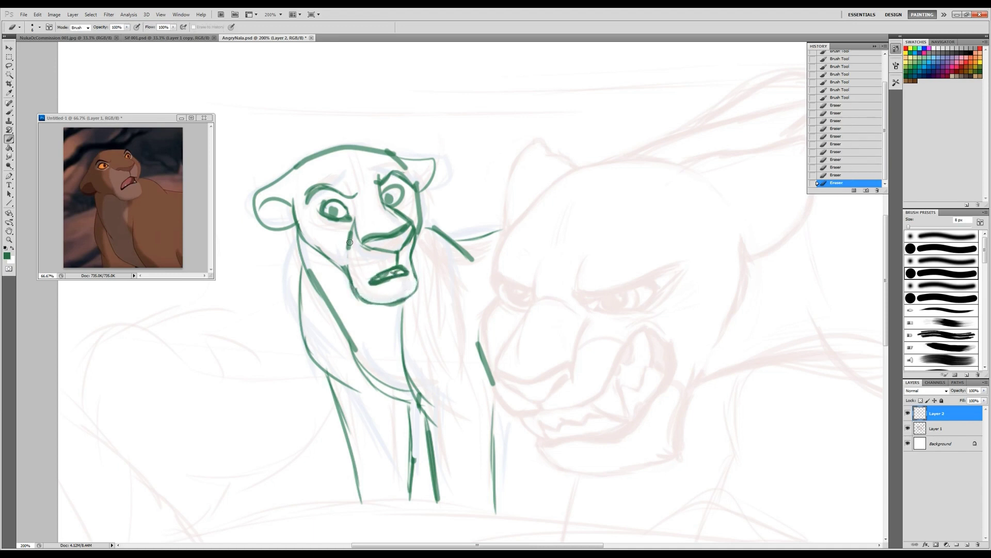
key(b)
mouse_move(344, 223)
mouse_down()
mouse_move(362, 305)
mouse_move(356, 279)
mouse_up()
Step: On a new layer, sketch the hyena head's construction circle, guide strokes and snout
key(e)
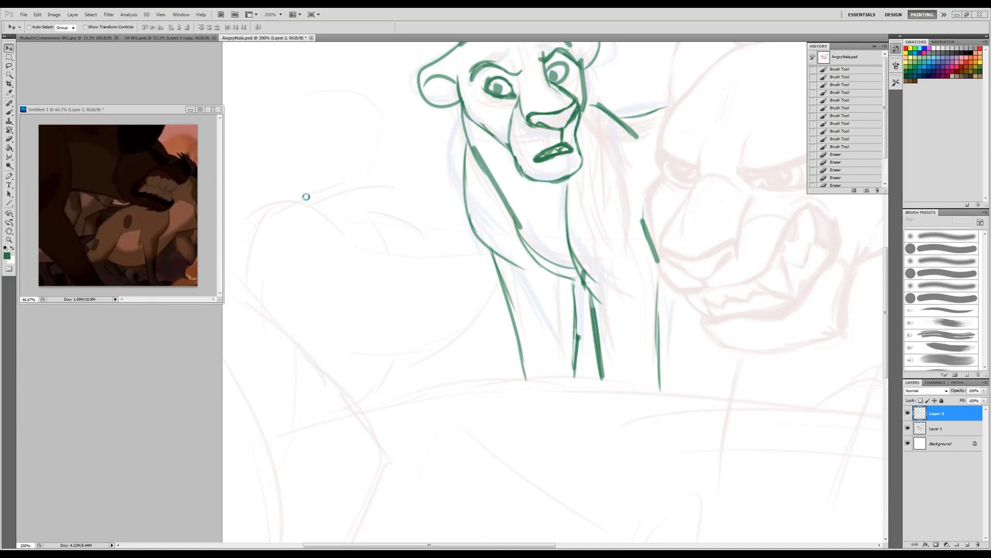
key(b)
key(ctrl+alt+shift+n)
mouse_move(380, 222)
mouse_down()
mouse_move(331, 261)
mouse_move(363, 280)
mouse_up()
mouse_move(361, 227)
mouse_down()
mouse_move(376, 299)
mouse_move(324, 248)
mouse_up()
drag(271, 227, 364, 258)
mouse_move(232, 222)
mouse_down()
mouse_move(336, 206)
mouse_move(382, 274)
mouse_up()
mouse_move(307, 211)
mouse_down()
mouse_move(387, 292)
mouse_move(364, 222)
mouse_up()
drag(383, 278, 444, 310)
drag(413, 346, 457, 310)
mouse_move(422, 278)
mouse_down()
mouse_move(444, 333)
mouse_move(433, 277)
mouse_move(436, 342)
mouse_move(415, 372)
mouse_up()
drag(279, 353, 354, 338)
mouse_move(284, 324)
mouse_down()
mouse_move(252, 408)
mouse_move(400, 403)
mouse_up()
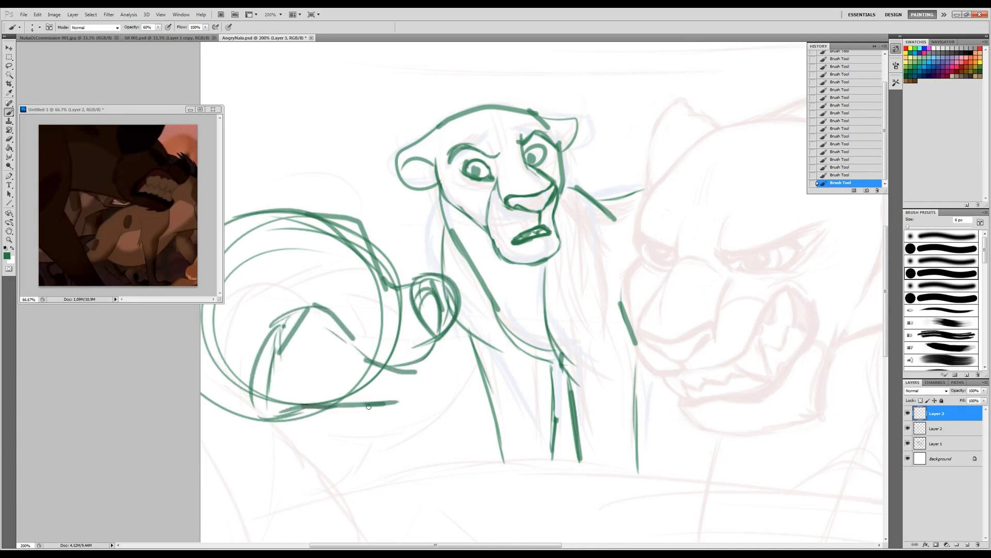
Step: Trim the construction circle and draw the hyena's open jaw with bared teeth
key(e)
mouse_move(284, 416)
mouse_down()
mouse_move(405, 405)
mouse_move(338, 380)
mouse_up()
drag(298, 320, 279, 331)
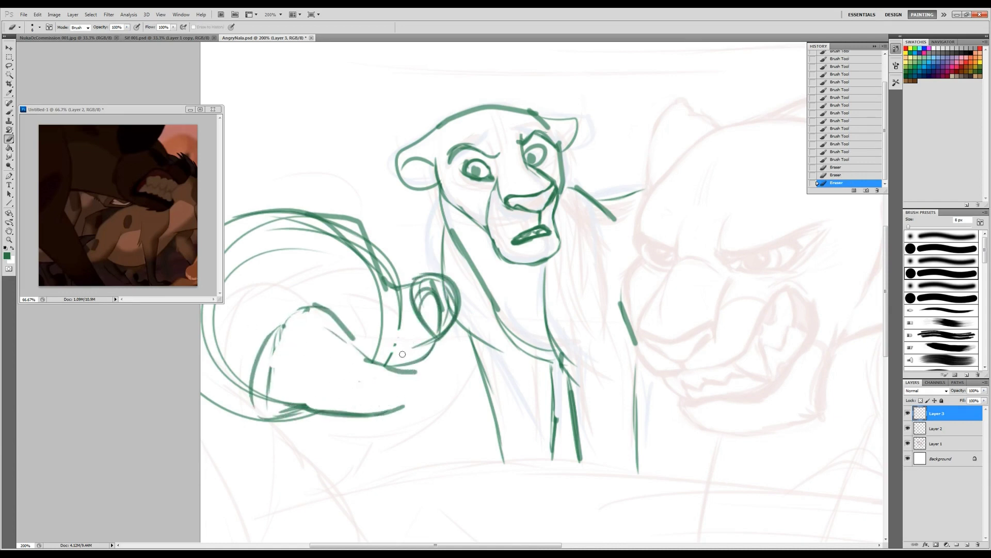
drag(398, 294, 379, 361)
drag(413, 330, 428, 343)
key(b)
drag(284, 325, 357, 339)
drag(310, 308, 402, 357)
drag(364, 359, 438, 336)
drag(362, 356, 415, 370)
Step: Add hatching above the snout, the upper jaw's top edge and the lower jaw line
key(b)
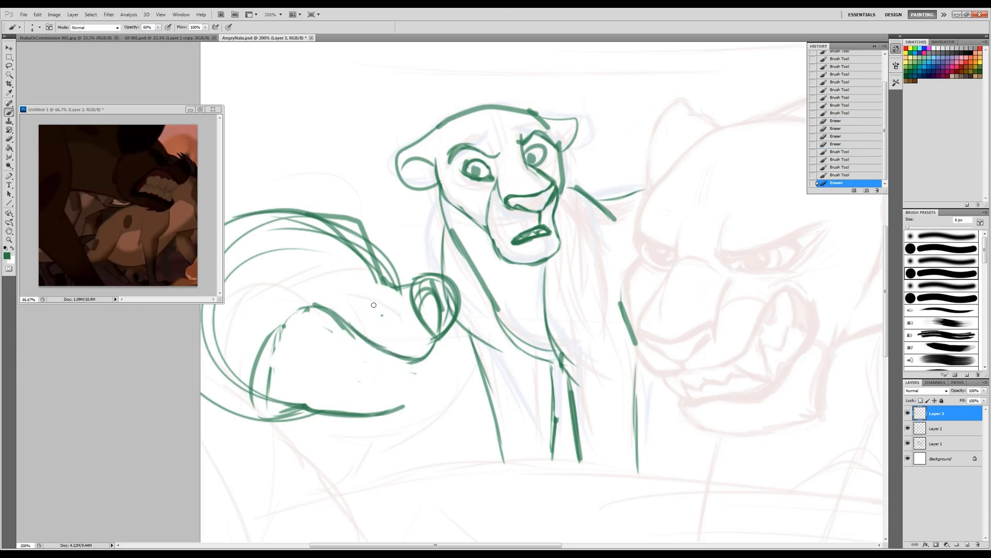
drag(402, 289, 361, 336)
drag(361, 283, 382, 343)
mouse_move(300, 237)
mouse_down()
mouse_move(372, 268)
mouse_move(364, 264)
mouse_move(370, 284)
mouse_move(314, 281)
mouse_move(385, 349)
mouse_up()
drag(276, 336, 325, 299)
mouse_move(294, 320)
mouse_down()
mouse_move(310, 312)
mouse_move(296, 335)
mouse_up()
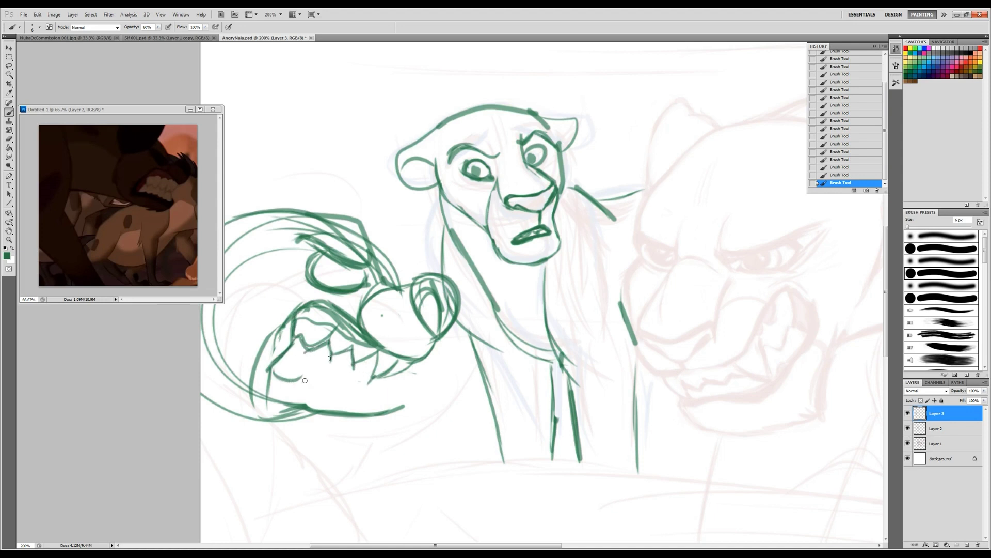
mouse_move(305, 380)
mouse_down()
mouse_move(373, 394)
mouse_move(397, 367)
mouse_move(382, 375)
mouse_move(387, 398)
mouse_up()
Step: Thicken the jaw's left edge and lower jaw line, then erase stray mouth lines
key(e)
key(b)
key(e)
key(b)
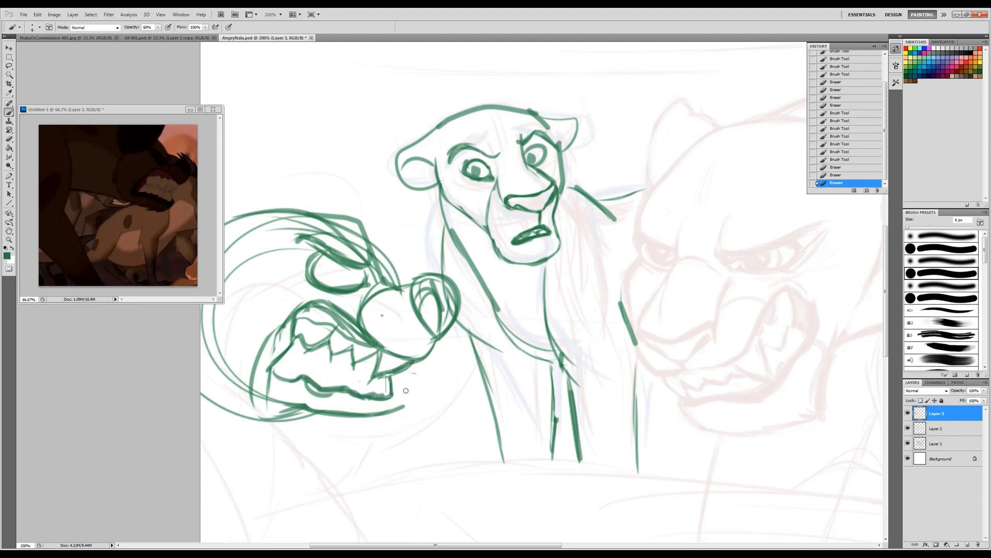
drag(296, 311, 260, 375)
mouse_move(258, 356)
mouse_down()
mouse_move(289, 384)
mouse_move(377, 401)
mouse_up()
drag(351, 397, 401, 395)
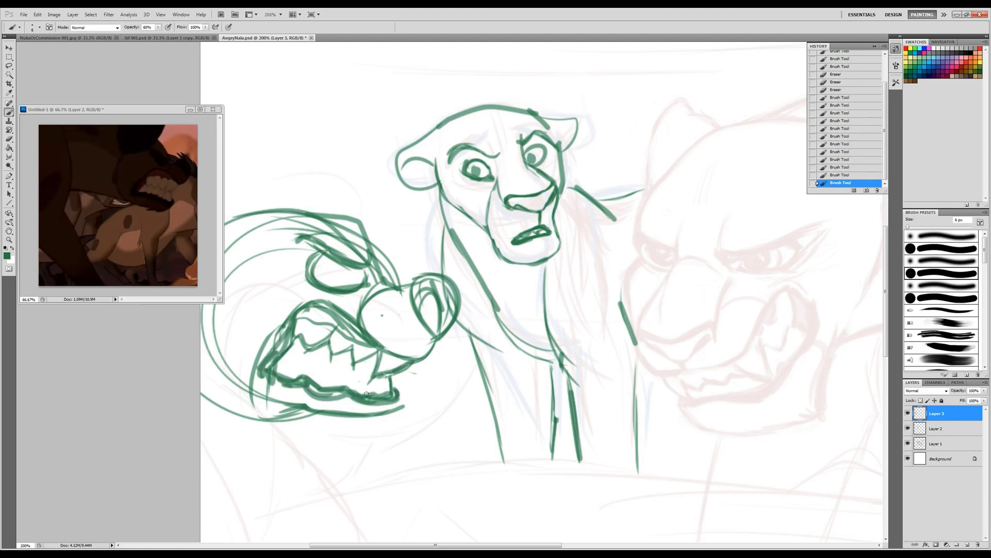
key(e)
drag(310, 310, 266, 361)
mouse_move(289, 331)
mouse_down()
mouse_move(258, 369)
mouse_move(268, 388)
mouse_up()
Step: Re-stroke and trim the lower jaw, cleaning small bits inside the mouth
key(b)
key(e)
drag(284, 382, 353, 398)
key(b)
mouse_move(281, 356)
mouse_down()
mouse_move(255, 385)
mouse_move(302, 383)
mouse_up()
key(e)
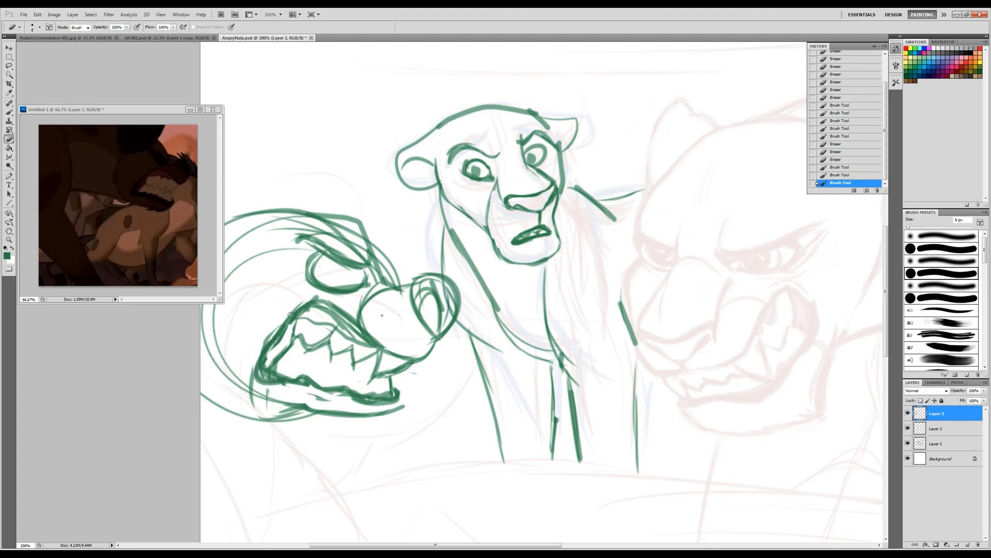
mouse_move(290, 314)
mouse_down()
mouse_move(330, 310)
mouse_move(367, 341)
mouse_up()
key(b)
Step: Redraw the hyena's upper jaw and erase stray strokes around it
drag(315, 250, 362, 284)
drag(331, 273, 364, 287)
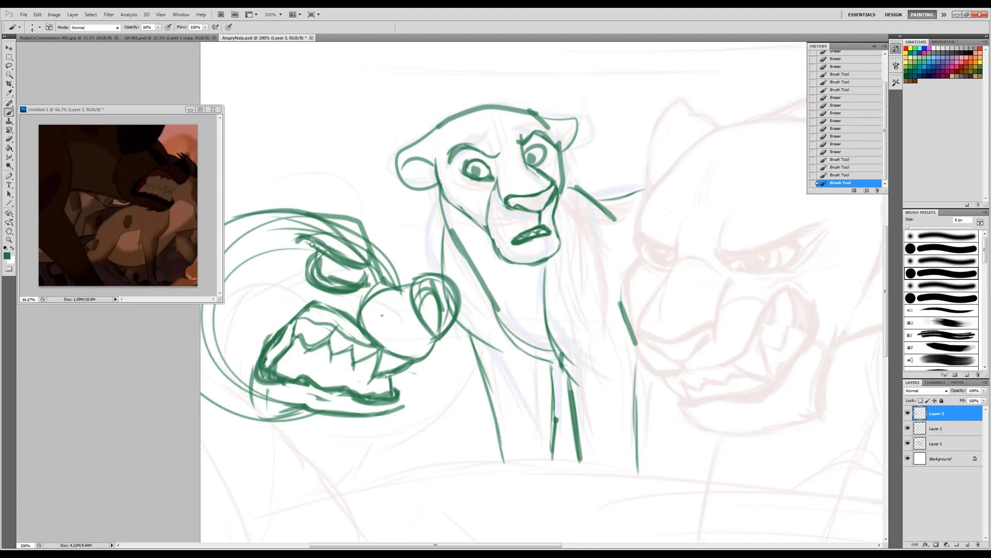
drag(312, 244, 305, 281)
mouse_move(294, 279)
mouse_down()
mouse_move(361, 295)
mouse_move(349, 297)
mouse_move(364, 284)
mouse_move(384, 287)
mouse_move(380, 260)
mouse_move(393, 258)
mouse_up()
key(e)
key(b)
key(e)
drag(392, 258, 455, 279)
Step: Strengthen the head's left side and the bottom of the jaw
key(b)
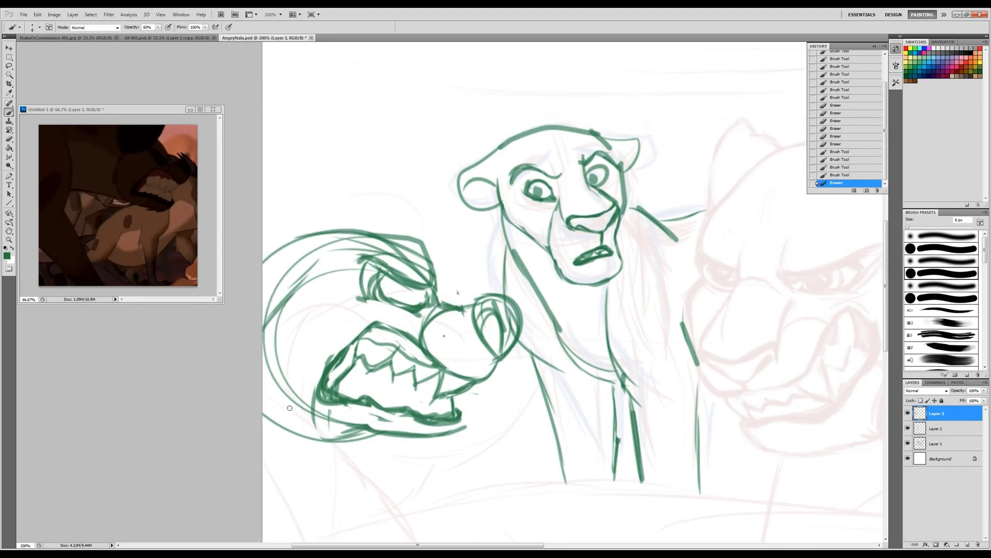
drag(281, 309, 289, 408)
mouse_move(269, 356)
mouse_down()
mouse_move(305, 413)
mouse_move(462, 434)
mouse_up()
drag(366, 439, 441, 437)
key(e)
mouse_move(388, 429)
mouse_down()
mouse_move(430, 426)
mouse_move(279, 439)
mouse_up()
key(b)
drag(289, 291, 353, 243)
Step: Sketch the hyena's forehead above the jaw and outline its ear
drag(336, 278, 387, 240)
drag(390, 237, 403, 176)
drag(403, 132, 298, 212)
mouse_move(411, 121)
mouse_down()
mouse_move(389, 237)
mouse_move(413, 121)
mouse_up()
mouse_move(410, 119)
mouse_down()
mouse_move(289, 217)
mouse_move(271, 279)
mouse_up()
drag(264, 197, 299, 223)
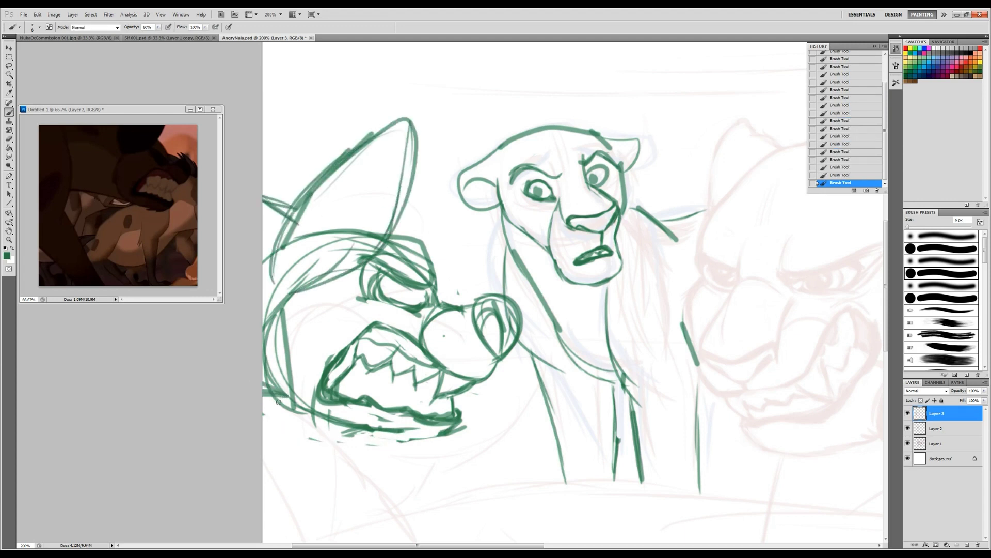
Step: Redraw the hyena's left edge and clean up lines inside the ear
drag(279, 402, 364, 420)
key(e)
drag(283, 325, 281, 397)
key(b)
mouse_move(286, 294)
mouse_down()
mouse_move(289, 405)
mouse_move(271, 384)
mouse_move(282, 310)
mouse_up()
key(e)
drag(310, 253, 379, 229)
key(b)
mouse_move(294, 222)
mouse_down()
mouse_move(274, 285)
mouse_move(284, 304)
mouse_up()
Step: Fill in the hyena's pupil and darken the brow above the eye
mouse_move(417, 292)
mouse_down()
mouse_move(422, 306)
mouse_move(395, 247)
mouse_move(357, 232)
mouse_move(434, 273)
mouse_move(408, 248)
mouse_up()
key(e)
key(b)
key(e)
drag(426, 316, 436, 313)
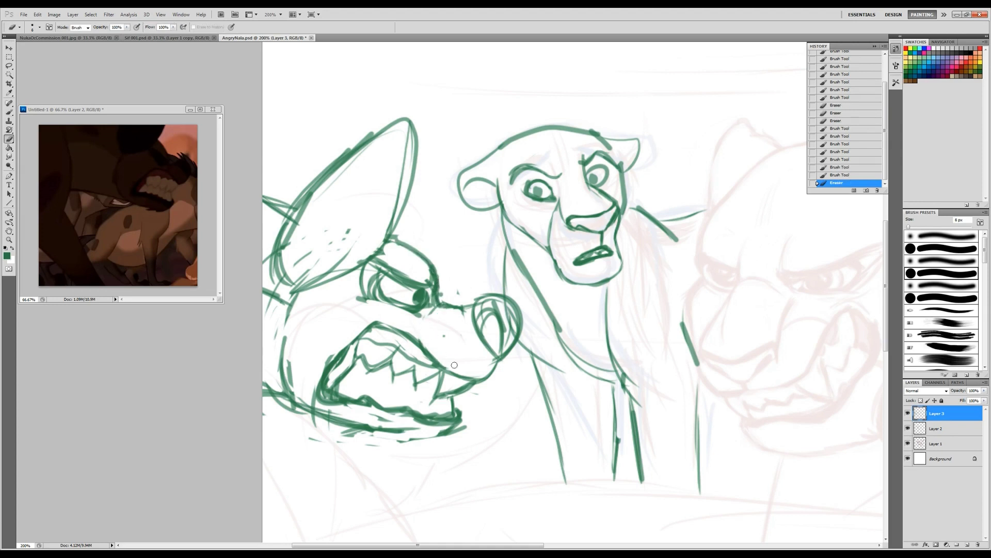
Step: Redraw the lower jaw line darker, then lighten the surrounding jaw strokes
mouse_move(351, 417)
mouse_down()
mouse_move(457, 436)
mouse_move(421, 442)
mouse_up()
key(b)
mouse_move(284, 317)
mouse_down()
mouse_move(320, 408)
mouse_move(460, 431)
mouse_up()
key(e)
mouse_move(320, 361)
mouse_down()
mouse_move(287, 408)
mouse_move(441, 426)
mouse_up()
drag(452, 423, 470, 438)
drag(392, 431, 304, 410)
drag(302, 413, 263, 395)
key(b)
key(e)
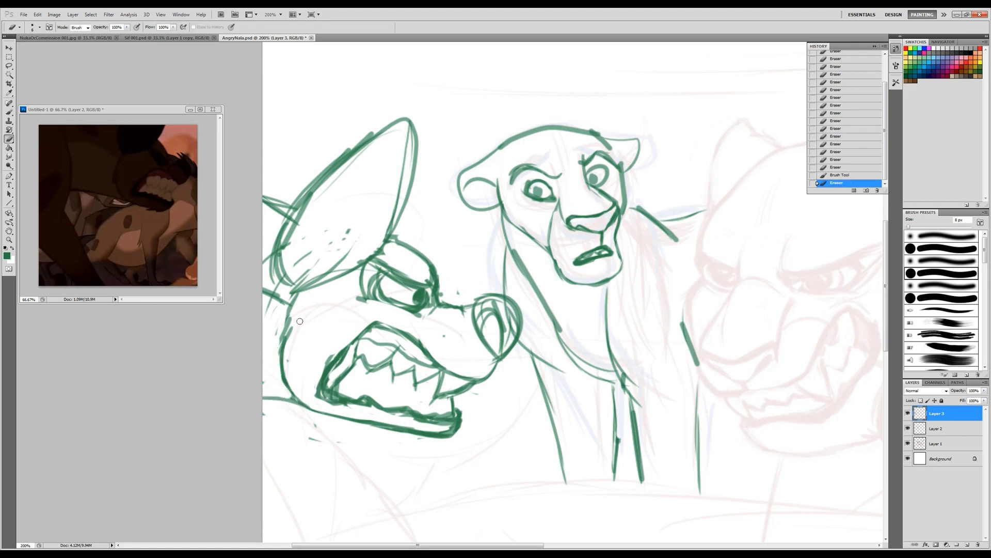
key(b)
Step: Darken the left jaw, mouth outline and snout line, erasing stray lines nearby
drag(289, 310, 284, 392)
drag(364, 331, 335, 364)
drag(328, 366, 318, 403)
key(e)
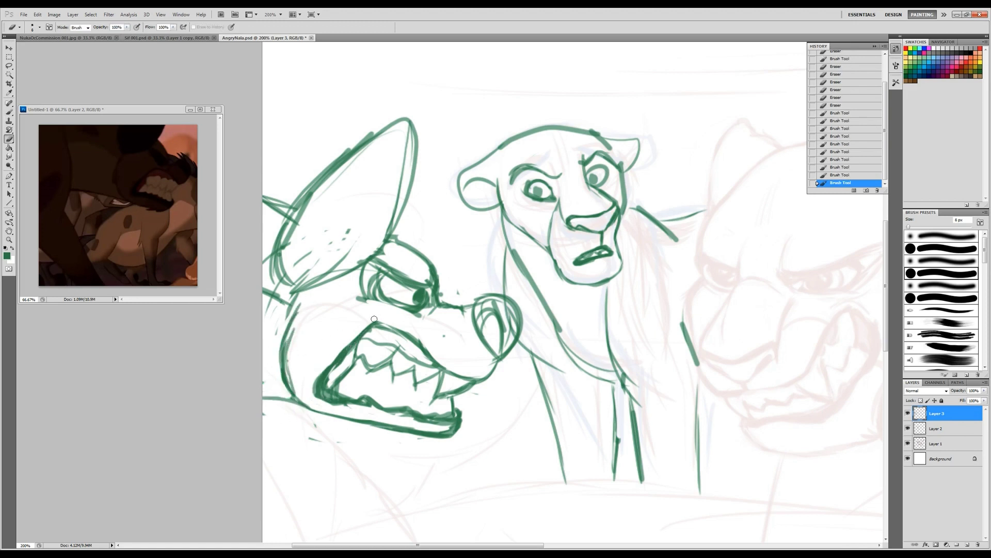
drag(375, 319, 423, 343)
drag(428, 346, 449, 362)
key(b)
mouse_move(454, 364)
mouse_down()
mouse_move(475, 382)
mouse_move(457, 392)
mouse_up()
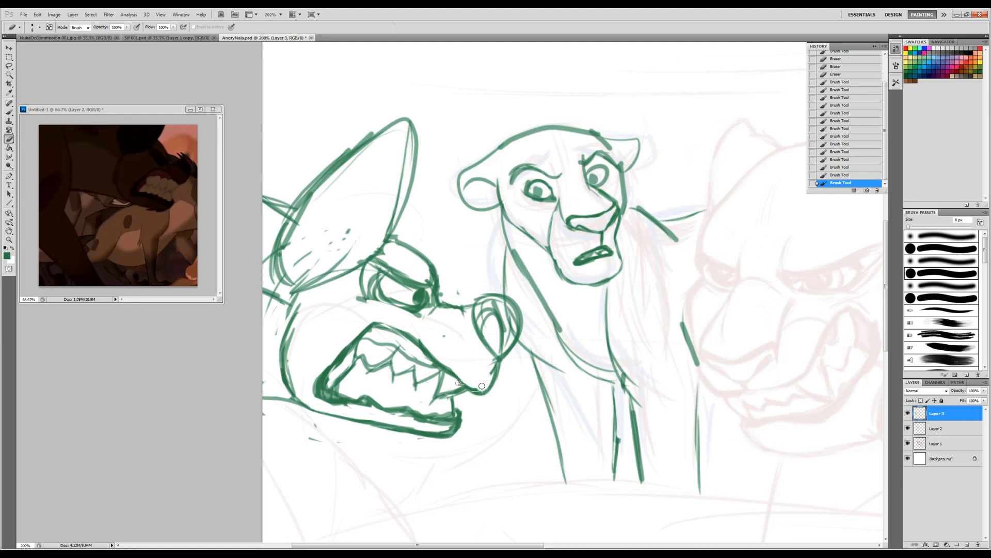
drag(467, 333, 454, 347)
drag(483, 392, 437, 362)
drag(364, 324, 418, 347)
drag(374, 328, 341, 354)
Step: Refine the hyena's eye outline, brow line and nose bridge strokes
key(e)
drag(369, 274, 413, 309)
mouse_move(380, 279)
mouse_down()
mouse_move(416, 309)
mouse_move(381, 298)
mouse_up()
key(e)
key(b)
key(e)
mouse_move(395, 241)
mouse_down()
mouse_move(429, 269)
mouse_move(438, 296)
mouse_move(437, 281)
mouse_up()
key(b)
drag(399, 240, 468, 306)
drag(453, 312, 478, 304)
key(e)
mouse_move(434, 311)
mouse_down()
mouse_move(517, 297)
mouse_move(489, 327)
mouse_up()
Step: Lasso the hyena's nose and Free Transform it slightly to the left
key(l)
key(v)
key(ctrl+t)
drag(521, 362, 516, 359)
key(Return)
key(ctrl+d)
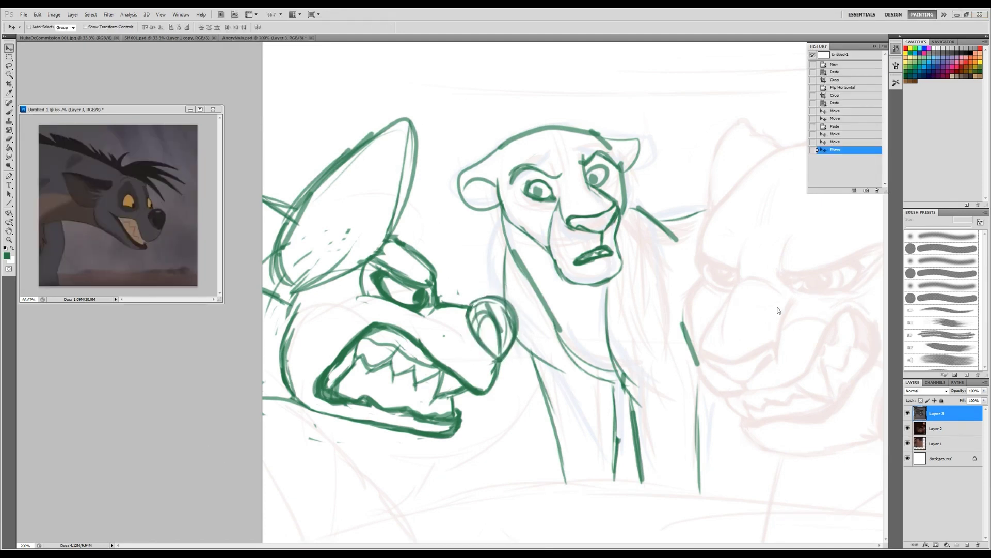
Step: Sketch and clean up the hyena's nose bridge, brow and eye strokes
key(b)
mouse_move(444, 305)
mouse_down()
mouse_move(466, 300)
mouse_move(427, 283)
mouse_up()
drag(438, 289, 406, 249)
key(e)
drag(413, 248, 442, 285)
mouse_move(437, 281)
mouse_down()
mouse_move(382, 266)
mouse_move(428, 285)
mouse_move(411, 288)
mouse_up()
key(b)
drag(405, 283, 431, 284)
drag(402, 276, 426, 282)
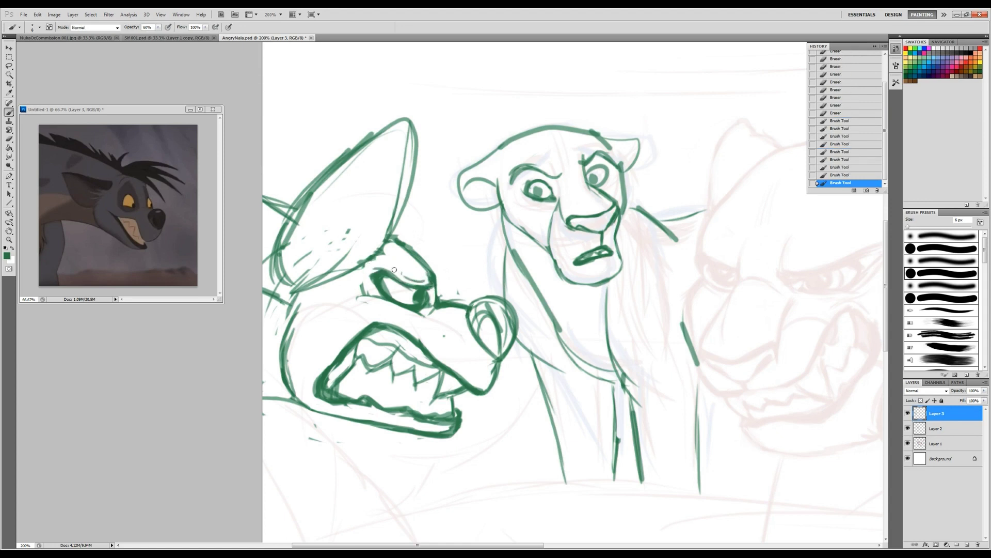
Step: Add spiky fur at the hyena's ear and curves sweeping toward Nala's face
drag(310, 152, 274, 211)
drag(278, 153, 263, 196)
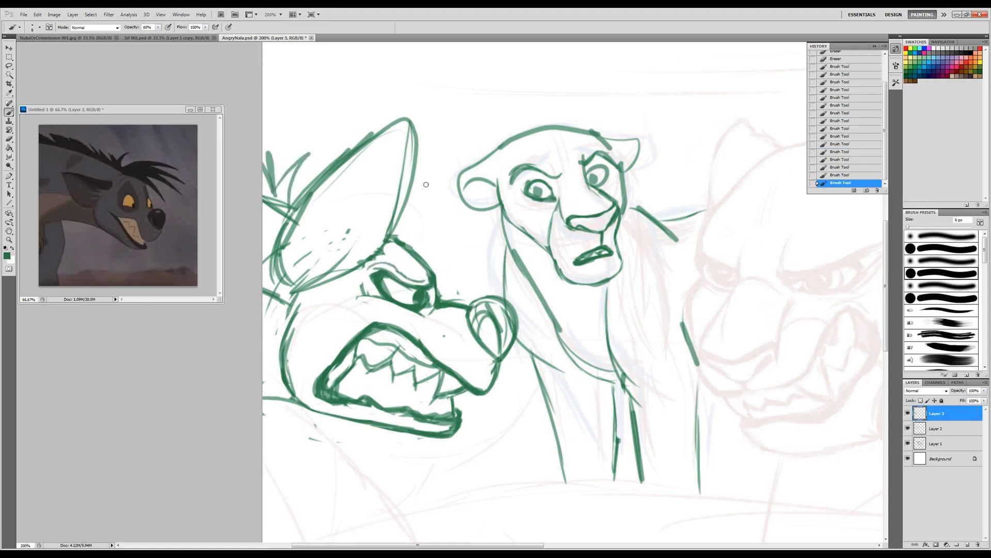
mouse_move(531, 180)
mouse_down()
mouse_move(397, 209)
mouse_move(513, 201)
mouse_up()
mouse_move(529, 276)
mouse_down()
mouse_move(398, 220)
mouse_move(498, 289)
mouse_up()
drag(395, 231, 508, 297)
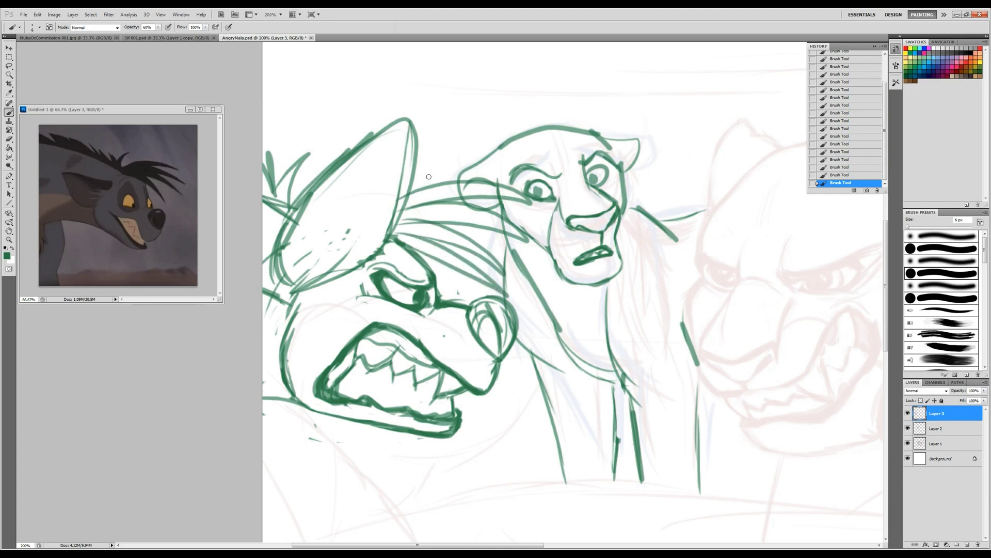
drag(336, 152, 296, 208)
Step: Thicken the hyena's lower jaw line with extra strokes beneath it
key(e)
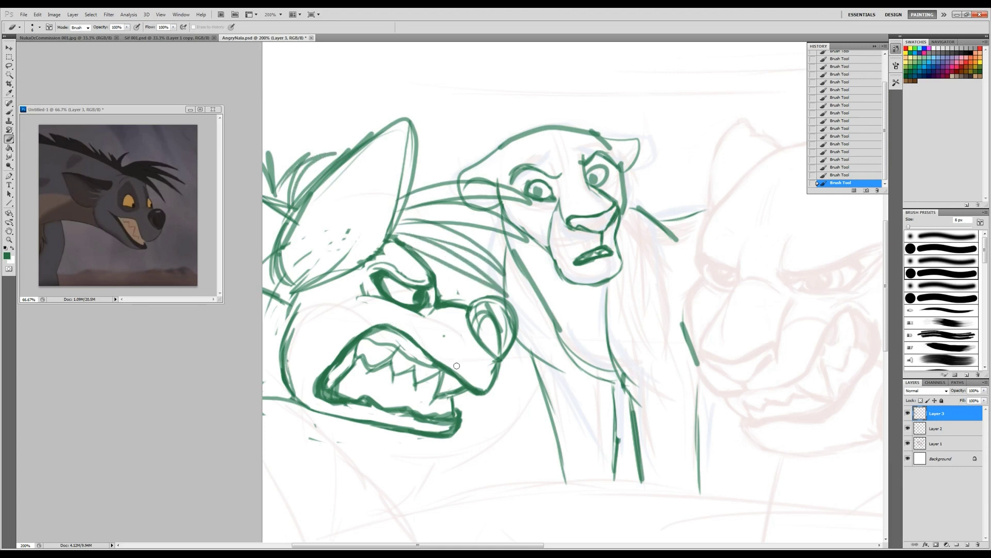
key(b)
mouse_move(495, 383)
mouse_down()
mouse_move(488, 376)
mouse_move(479, 387)
mouse_up()
key(e)
key(b)
drag(330, 370, 439, 415)
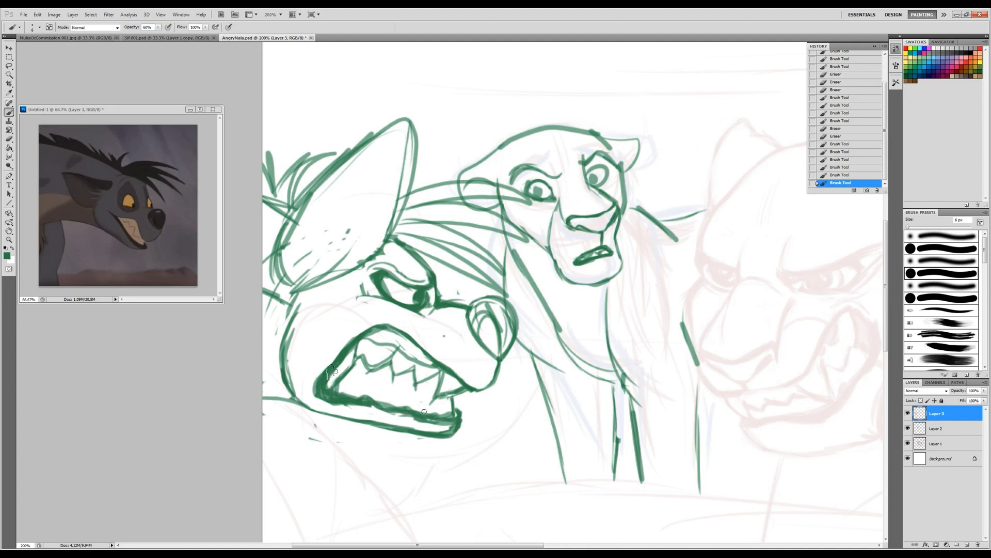
drag(336, 389, 460, 416)
Step: Undo a jaw stroke, redraw the jaw underline, and lighten the cheek marks
key(e)
key(ctrl+alt+z)
key(ctrl+alt+z)
key(ctrl+alt+z)
key(ctrl+alt+z)
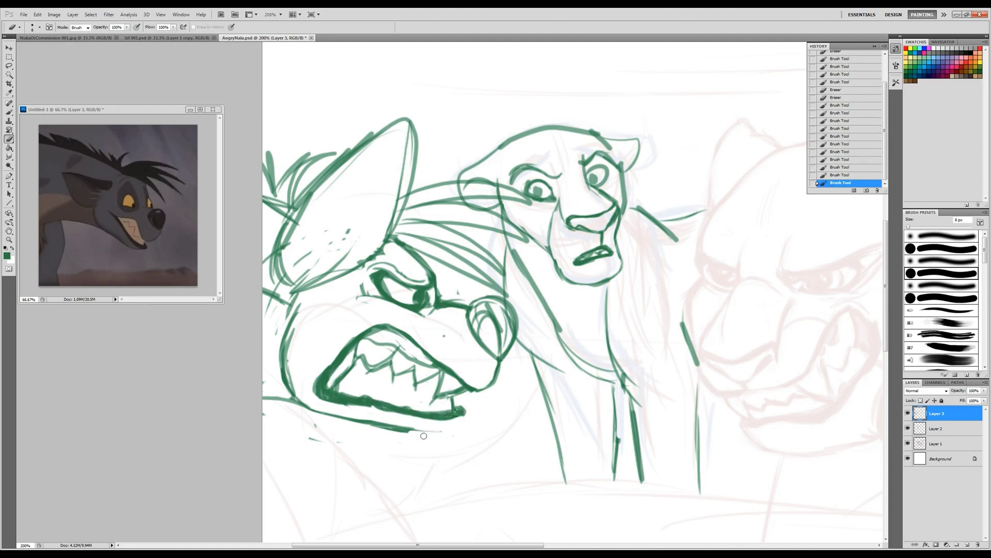
key(b)
drag(392, 431, 462, 416)
key(e)
mouse_move(286, 333)
mouse_down()
mouse_move(297, 396)
mouse_move(284, 356)
mouse_move(310, 408)
mouse_move(361, 424)
mouse_up()
key(b)
key(e)
drag(361, 423, 309, 411)
key(b)
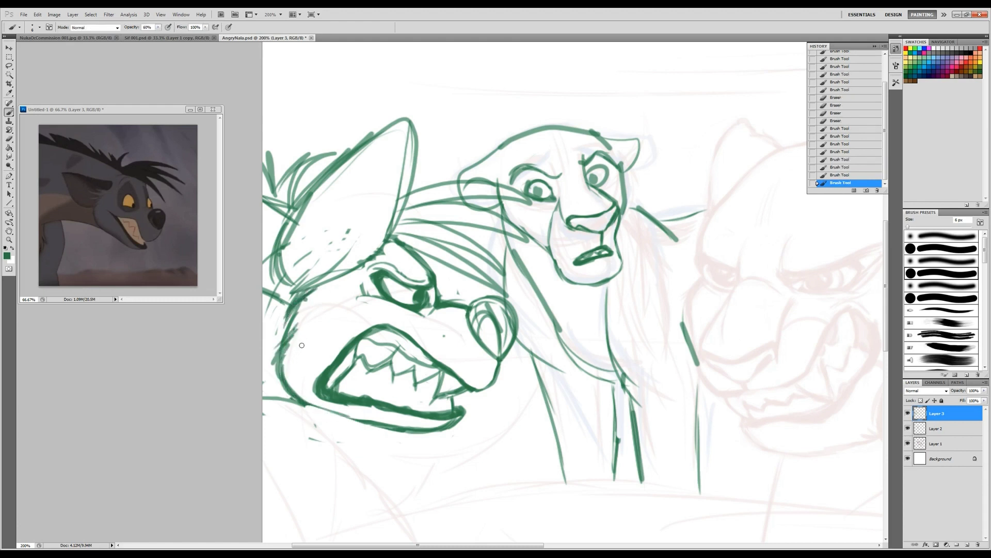
key(e)
drag(297, 323, 281, 364)
key(b)
Step: Darken the hyena's eye and erase the excess around it
drag(428, 274, 420, 283)
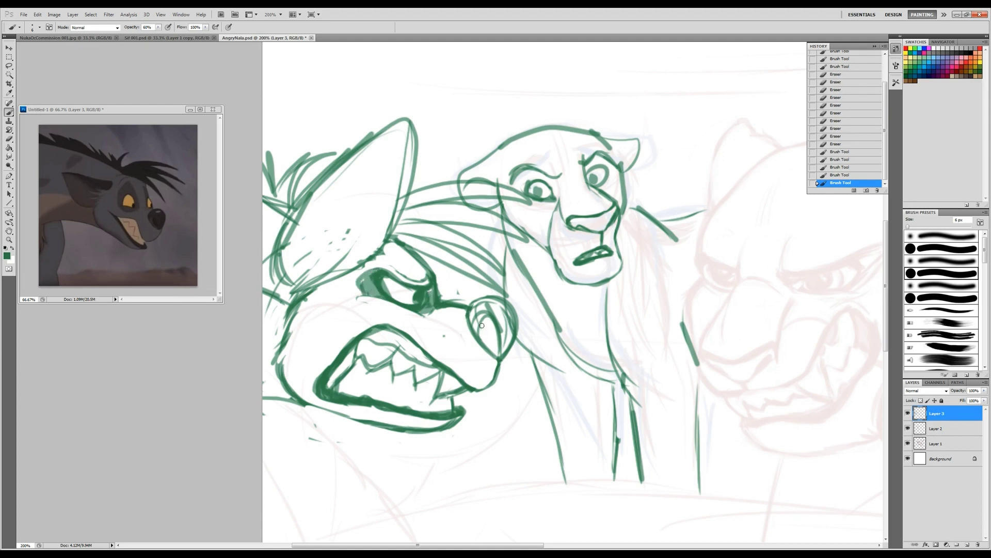
drag(482, 325, 493, 353)
key(e)
mouse_move(480, 304)
mouse_down()
mouse_move(504, 333)
mouse_move(501, 301)
mouse_up()
key(b)
key(e)
drag(387, 251, 349, 271)
Step: Replace the hyena's rounded ear with a taller pointed ear and clean its outline
mouse_move(310, 196)
mouse_down()
mouse_move(285, 238)
mouse_move(369, 259)
mouse_up()
key(bracketright)
key(bracketright)
drag(406, 130, 300, 217)
key(b)
drag(410, 121, 392, 235)
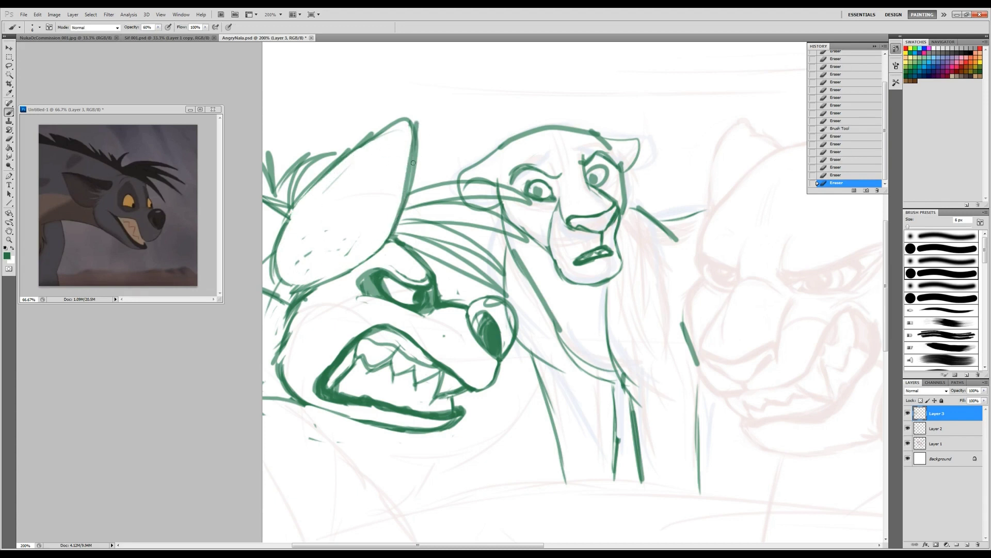
mouse_move(356, 150)
mouse_down()
mouse_move(428, 109)
mouse_move(408, 201)
mouse_up()
key(e)
drag(424, 112, 412, 199)
mouse_move(419, 121)
mouse_down()
mouse_move(407, 154)
mouse_move(384, 129)
mouse_up()
drag(387, 129, 341, 155)
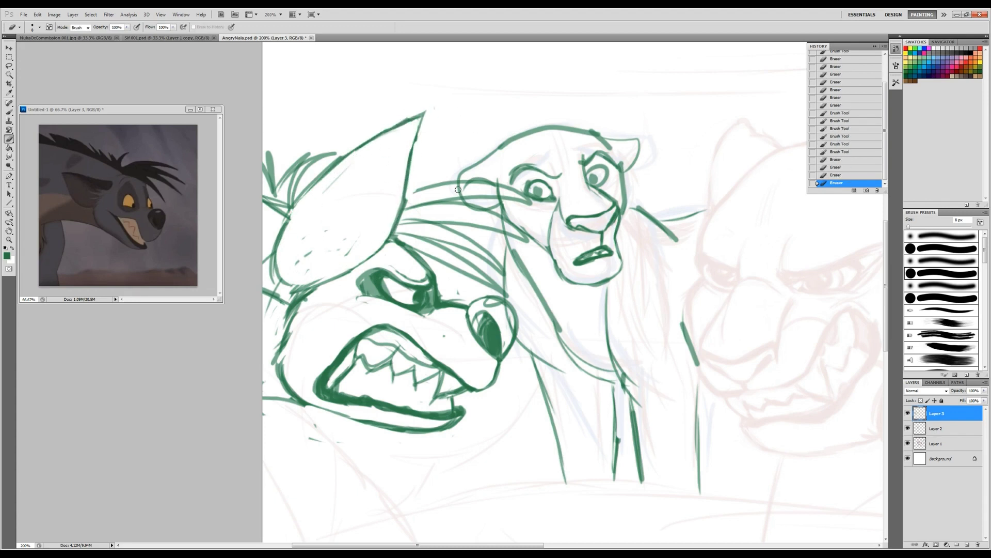
key(b)
mouse_move(815, 291)
mouse_down()
mouse_move(615, 289)
mouse_move(592, 333)
mouse_move(640, 307)
mouse_move(583, 330)
mouse_move(615, 333)
mouse_up()
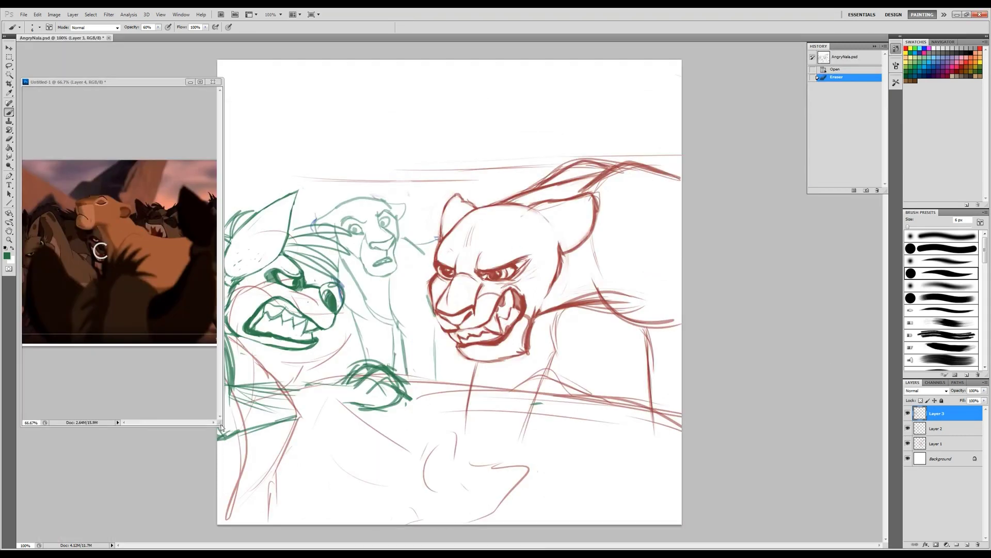
Step: Widen the reference window and sketch a round body with legs in the lower middle
drag(221, 427, 373, 281)
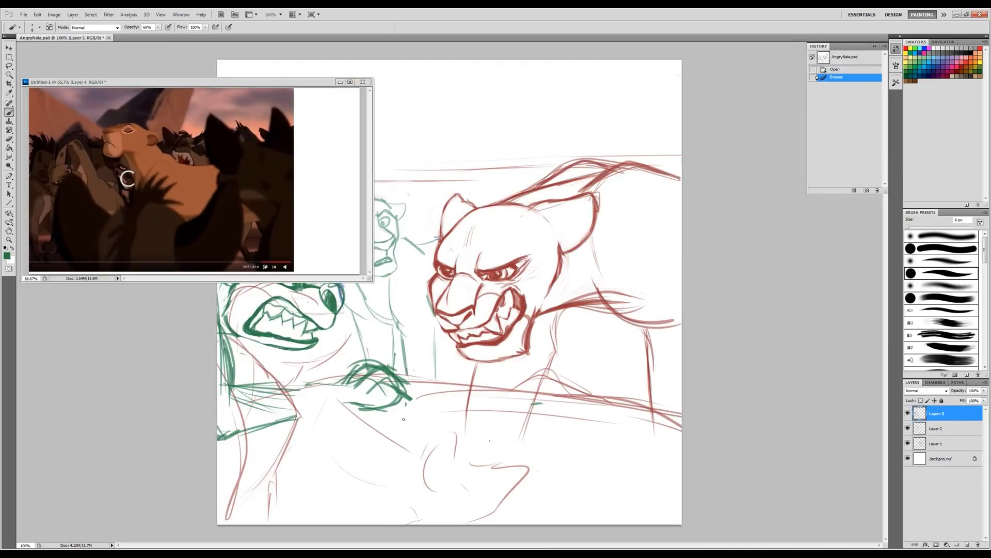
drag(361, 464, 483, 457)
drag(364, 463, 398, 521)
drag(496, 462, 457, 523)
mouse_move(300, 413)
mouse_down()
mouse_move(379, 408)
mouse_move(346, 483)
mouse_up()
drag(310, 454, 322, 491)
drag(310, 413, 356, 503)
drag(343, 430, 377, 403)
mouse_move(323, 364)
mouse_down()
mouse_move(302, 411)
mouse_move(346, 506)
mouse_up()
mouse_move(367, 431)
mouse_down()
mouse_move(384, 415)
mouse_move(356, 522)
mouse_up()
Step: Draw the arching right side of the body and a leg reaching the bottom
drag(464, 421, 532, 364)
mouse_move(533, 366)
mouse_down()
mouse_move(537, 485)
mouse_move(462, 519)
mouse_up()
drag(539, 415, 486, 514)
drag(537, 377, 506, 460)
drag(460, 426, 534, 420)
drag(458, 437, 464, 524)
drag(461, 431, 467, 517)
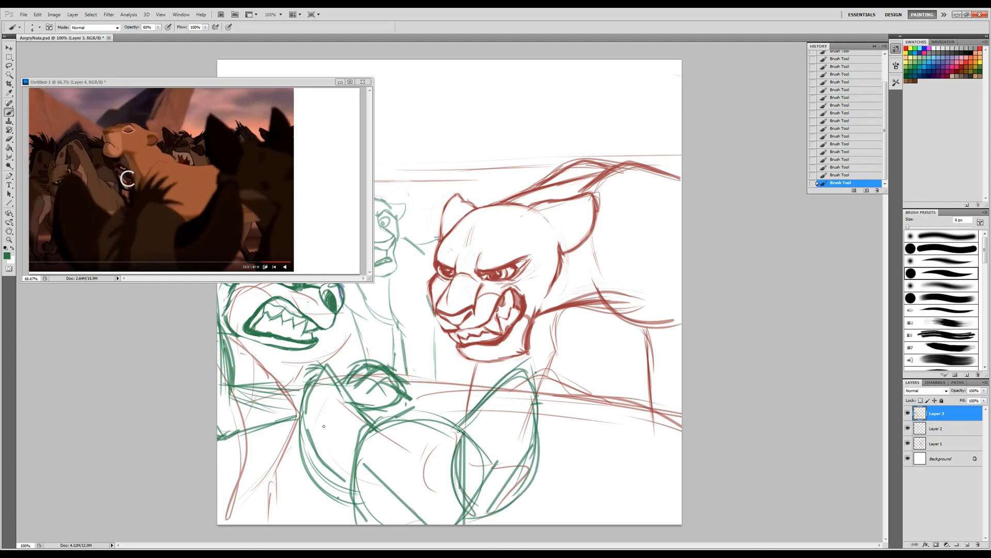
Step: Hatch shading across the lower body and upper torso
drag(403, 443, 348, 446)
drag(357, 480, 392, 449)
drag(364, 517, 398, 480)
drag(375, 525, 393, 494)
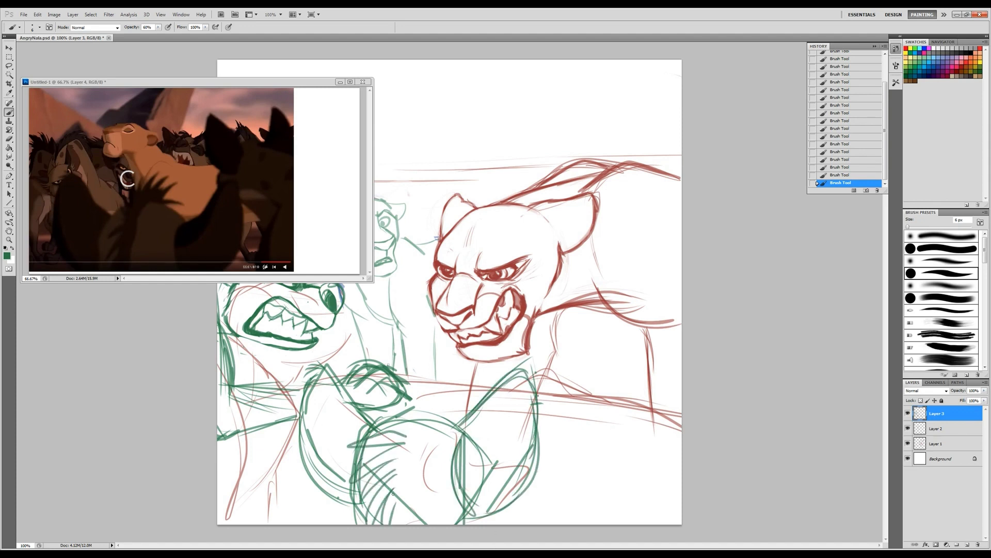
drag(407, 407, 451, 370)
drag(400, 434, 444, 385)
drag(418, 416, 467, 408)
mouse_move(402, 457)
mouse_down()
mouse_move(454, 415)
mouse_move(464, 364)
mouse_up()
Step: Erase the upper torso hatching and add lower torso strokes
key(e)
mouse_move(413, 413)
mouse_down()
mouse_move(475, 371)
mouse_move(429, 385)
mouse_up()
drag(444, 410, 475, 379)
key(b)
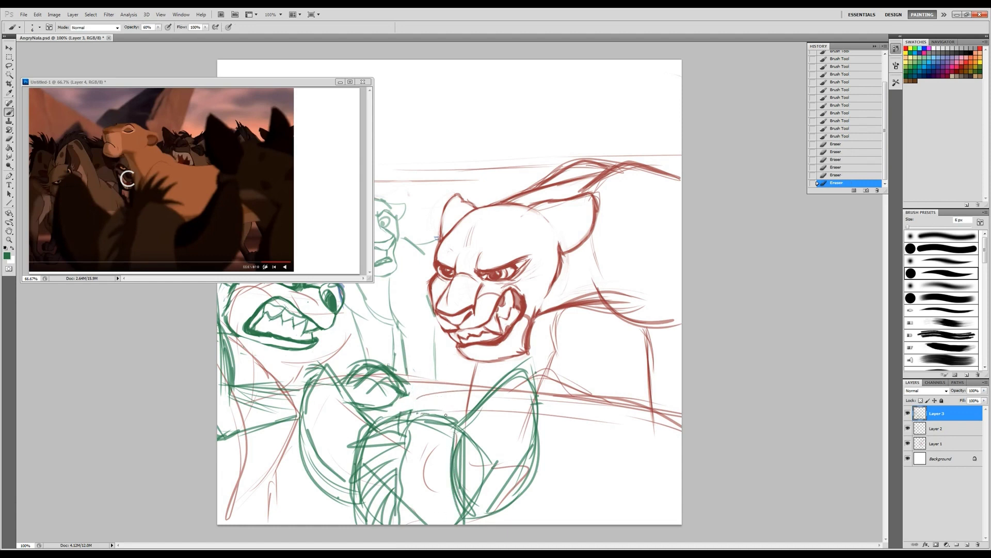
drag(403, 420, 454, 413)
mouse_move(449, 428)
mouse_down()
mouse_move(509, 382)
mouse_move(493, 486)
mouse_up()
mouse_move(464, 509)
mouse_down()
mouse_move(519, 478)
mouse_move(522, 413)
mouse_up()
Step: Redraw the left torso contour and refine the chest lines
key(e)
drag(331, 481, 327, 403)
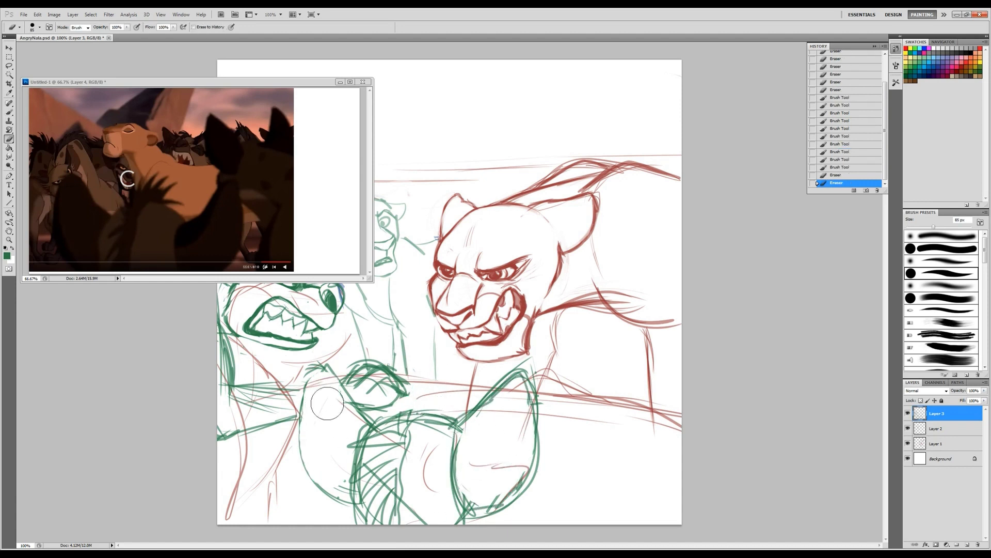
key(b)
drag(315, 369, 303, 475)
drag(306, 408, 348, 496)
drag(426, 367, 409, 410)
drag(456, 394, 408, 406)
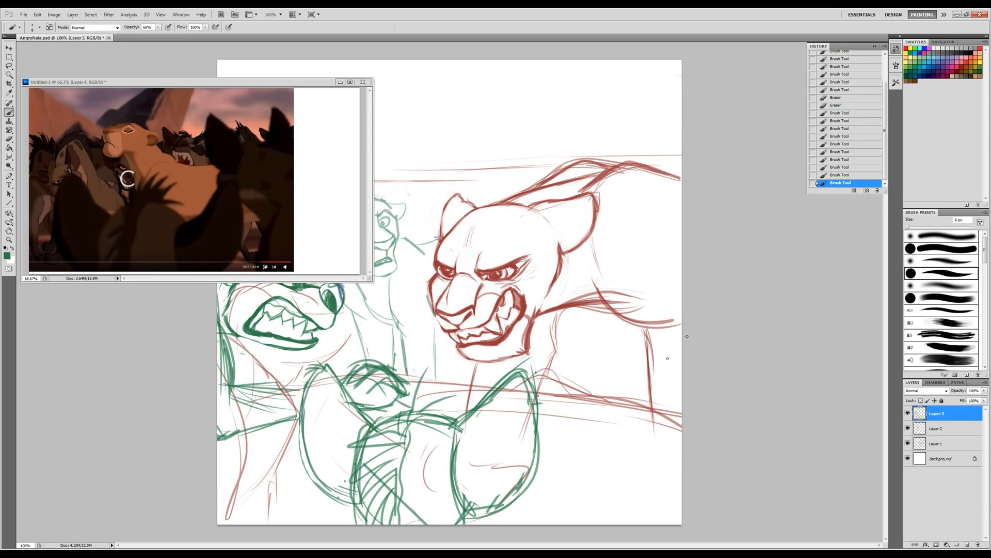
Step: Rough out the crouching figure's shoulder and limb lines along the right edge
drag(668, 358, 646, 327)
drag(640, 330, 633, 341)
drag(590, 277, 602, 288)
drag(556, 318, 615, 386)
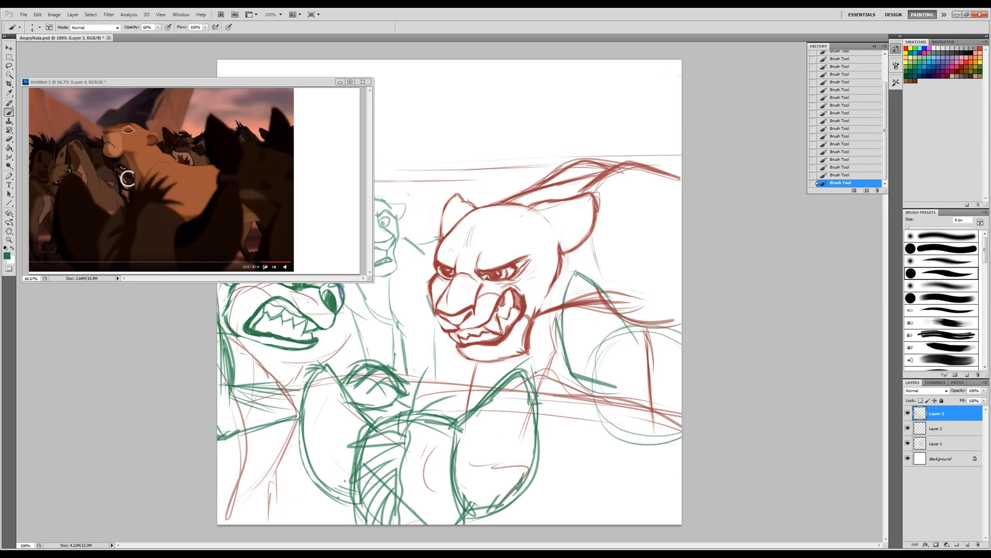
drag(665, 256, 661, 321)
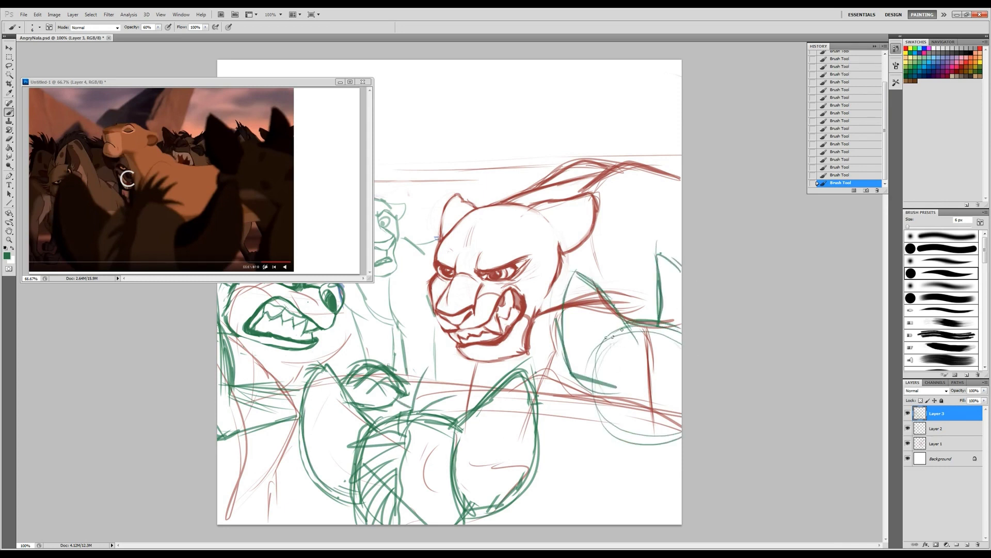
mouse_move(579, 386)
mouse_down()
mouse_move(590, 433)
mouse_move(680, 479)
mouse_up()
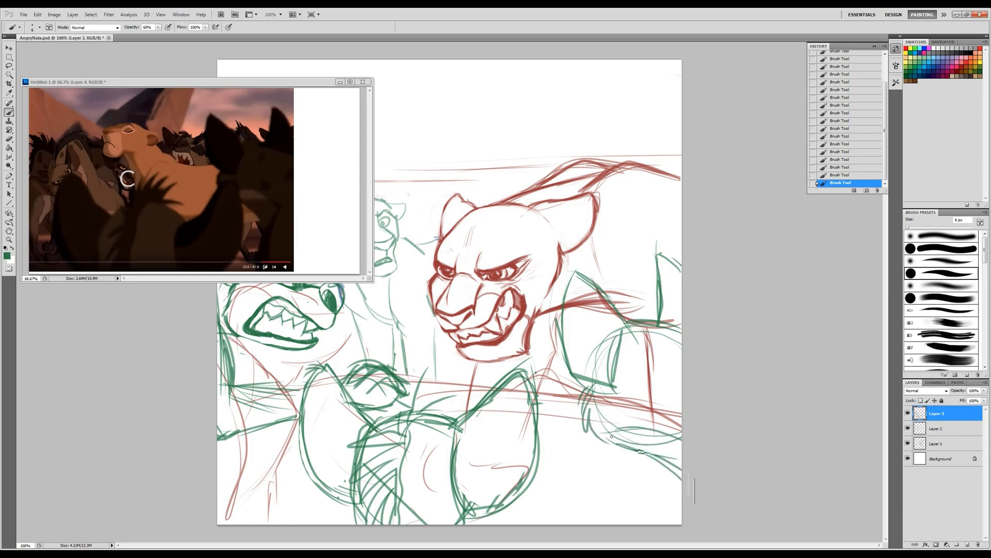
drag(615, 434, 680, 449)
Step: Erase and refine the lower-right strokes and the right figure's lines
key(e)
drag(671, 356, 652, 403)
key(b)
mouse_move(589, 397)
mouse_down()
mouse_move(633, 447)
mouse_move(680, 454)
mouse_up()
key(e)
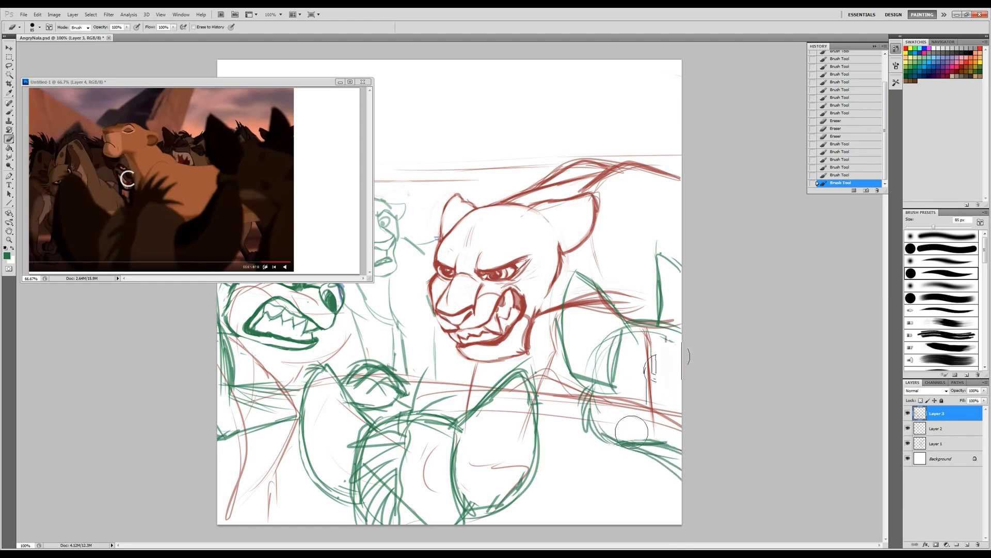
drag(632, 431, 666, 362)
drag(558, 310, 593, 382)
mouse_move(563, 273)
mouse_down()
mouse_move(594, 325)
mouse_move(600, 378)
mouse_move(589, 393)
mouse_up()
drag(609, 320, 601, 356)
Step: Redraw the right figure's shoulder, leg and contour with short edge strokes
key(b)
drag(669, 317, 682, 320)
drag(661, 325, 682, 323)
drag(664, 329, 681, 343)
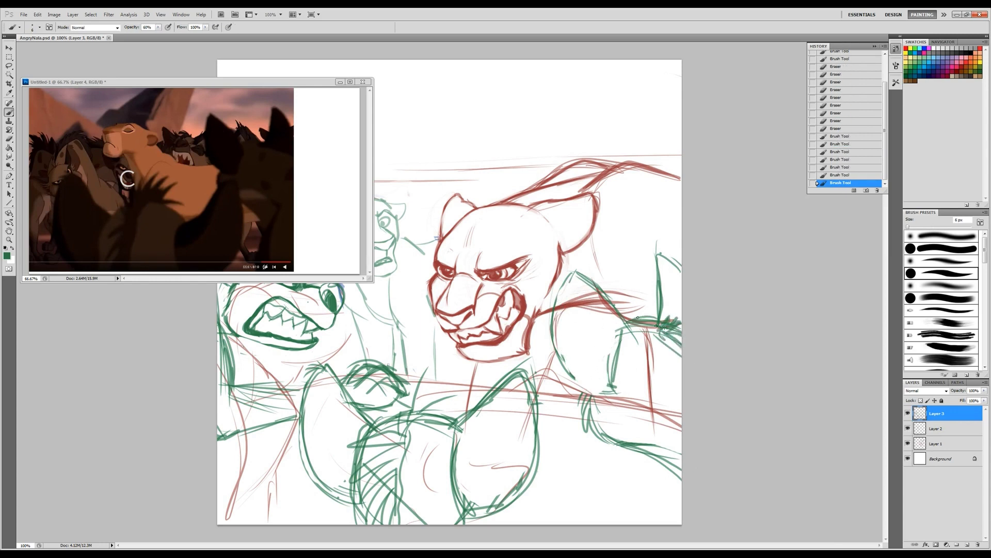
right_click(656, 326)
key(Escape)
drag(594, 400, 556, 357)
drag(575, 275, 550, 354)
drag(549, 320, 580, 392)
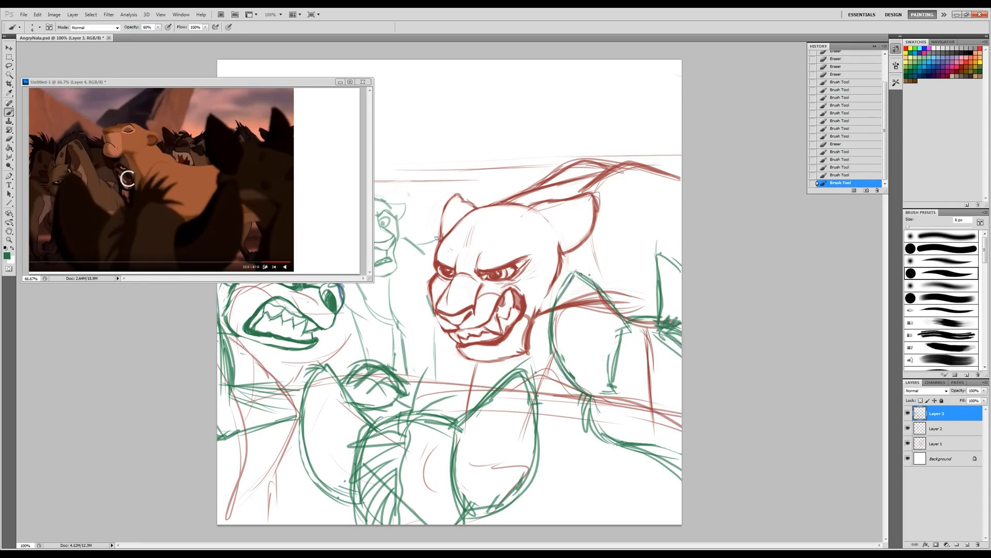
drag(574, 273, 652, 316)
drag(619, 348, 589, 401)
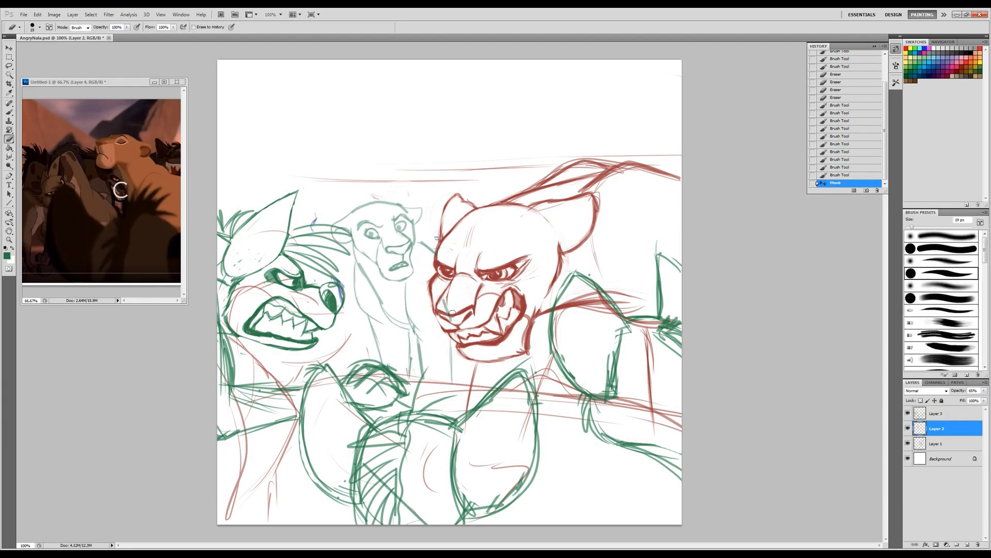
Step: Touch up the middle lioness's nose and fade the white cover layer to 70% opacity
drag(416, 243, 428, 249)
drag(407, 249, 405, 252)
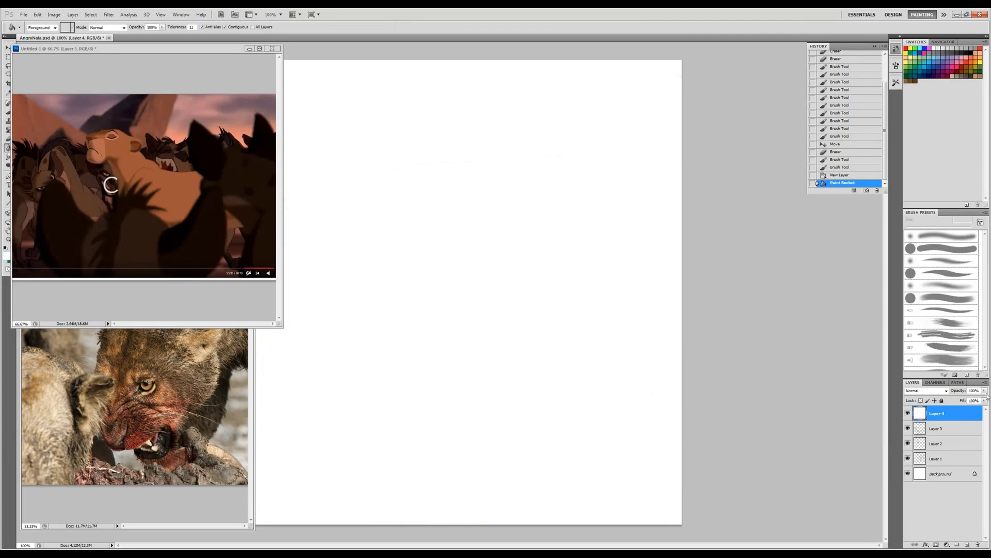
drag(985, 390, 973, 400)
Step: Enlarge the image to 150% and add a new layer named Ink
key(ctrl+alt+i)
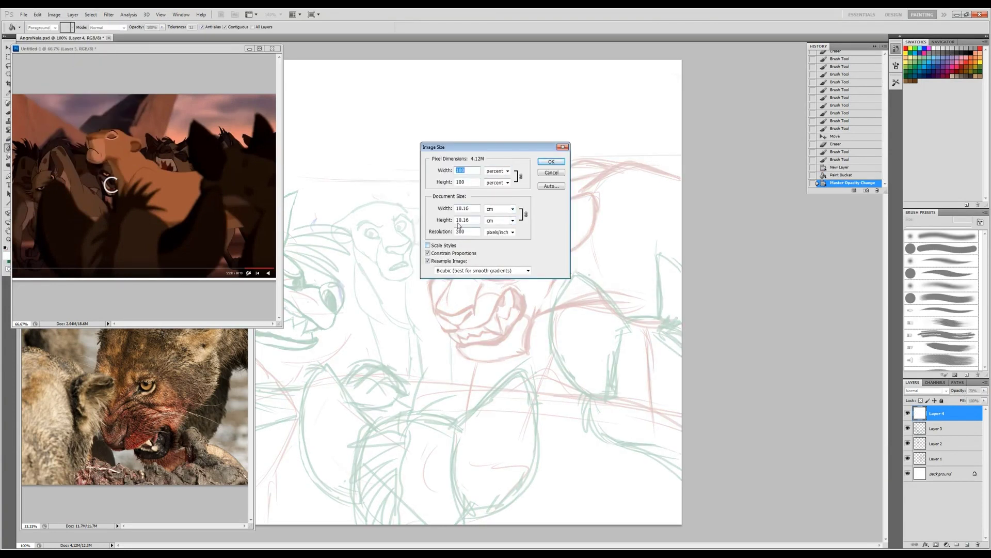
key(Escape)
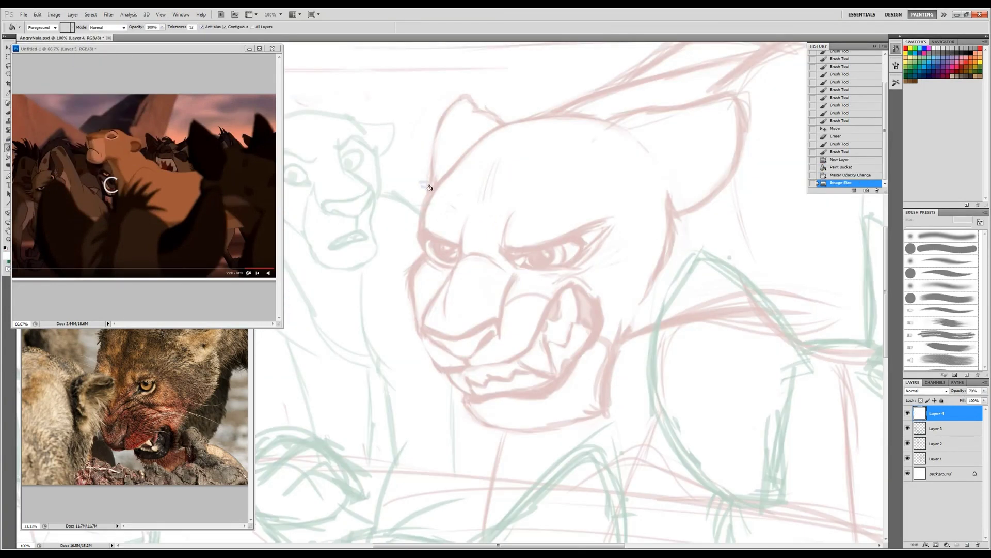
click(53, 14)
click(72, 74)
text(150)
key(Return)
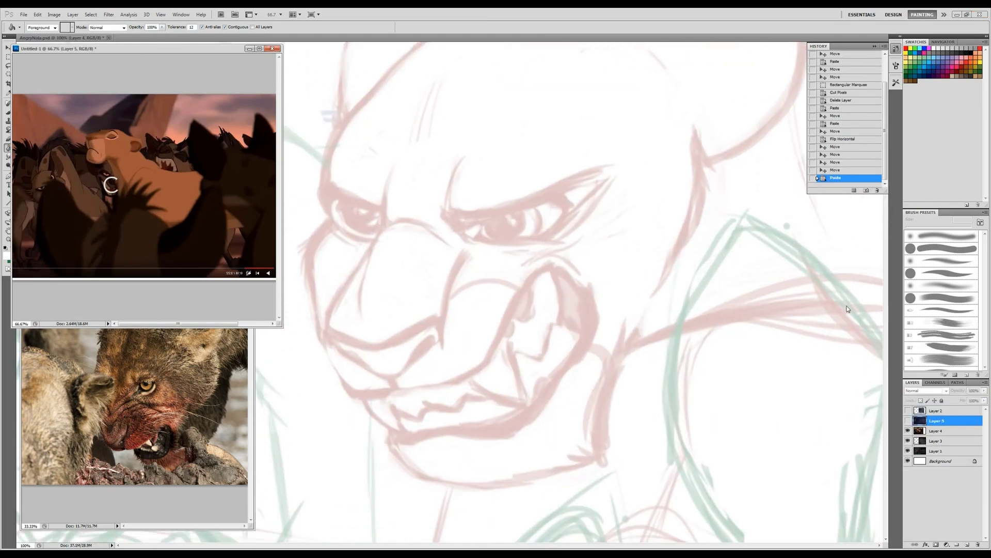
click(907, 411)
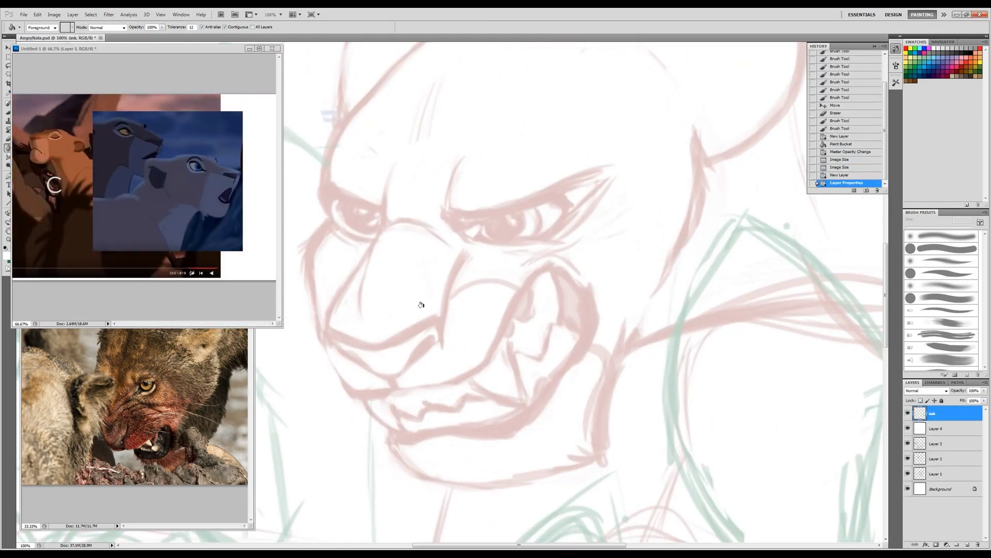
Step: Ink the lioness's brow in black at full opacity with two strokes, trimming their ends
key(b)
click(6, 255)
key(Return)
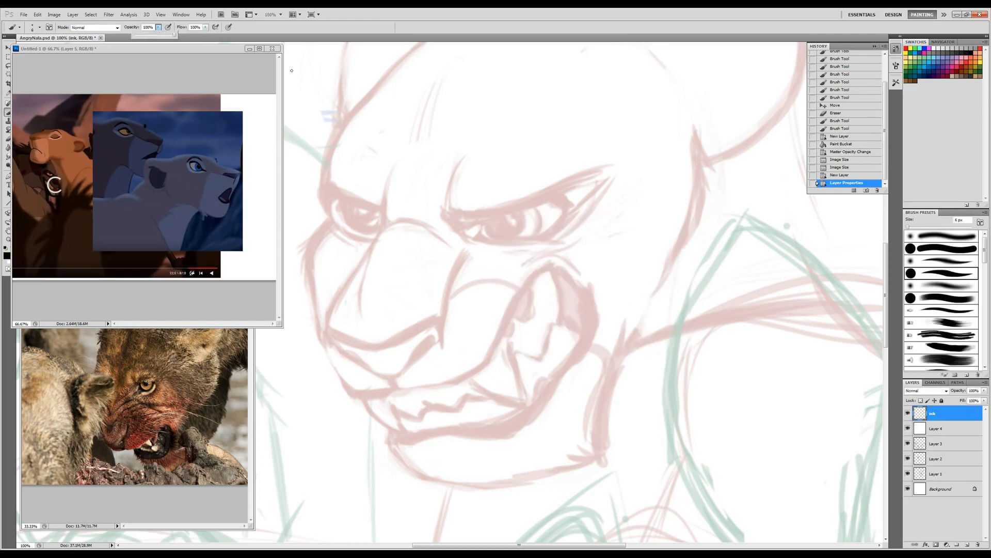
mouse_move(464, 153)
mouse_down()
mouse_move(449, 209)
mouse_move(627, 173)
mouse_up()
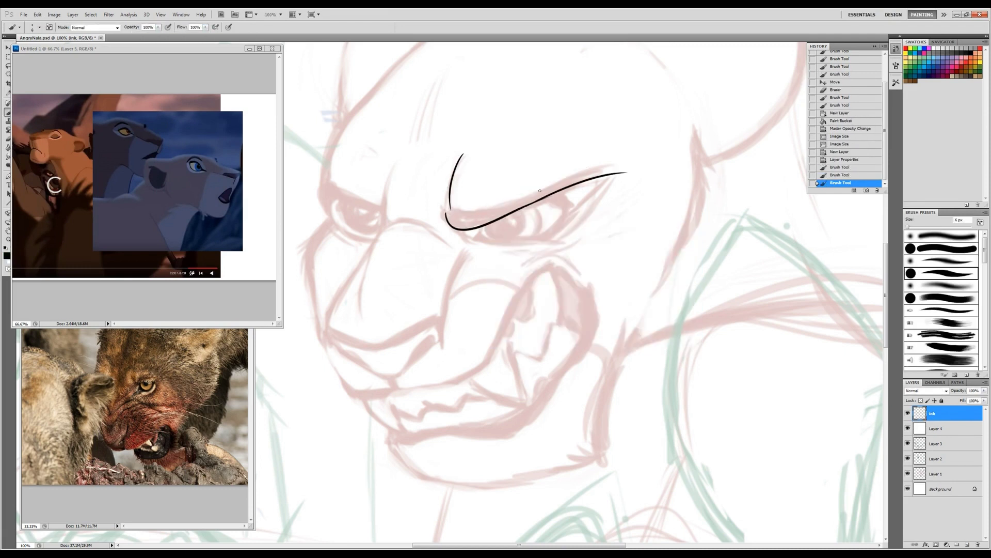
drag(447, 213, 645, 173)
key(e)
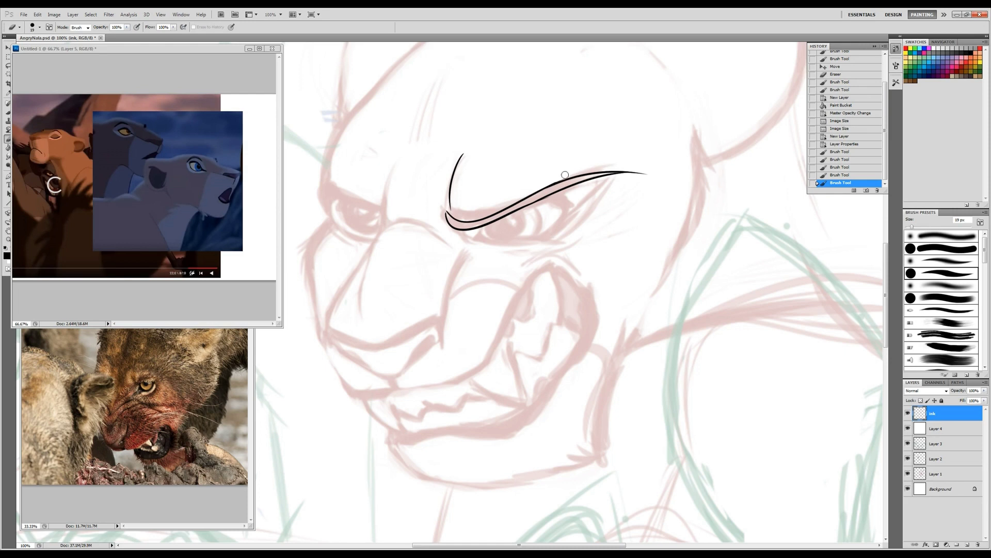
click(644, 171)
click(562, 208)
click(457, 215)
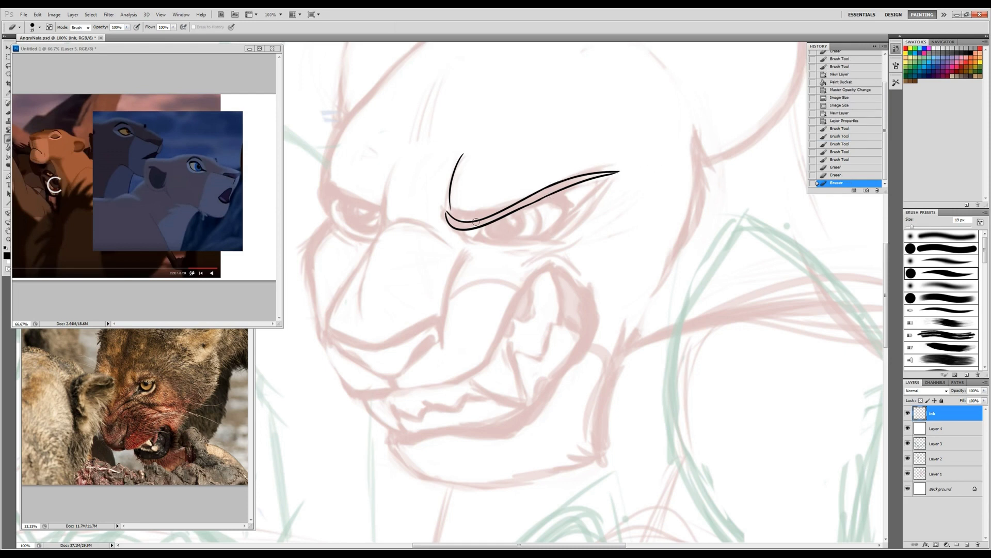
Step: Ink the eye outline and lower lid, and add a cheek curve below the eye
key(b)
mouse_move(446, 199)
mouse_down()
mouse_move(446, 209)
mouse_move(542, 242)
mouse_up()
drag(538, 197, 563, 232)
key(ctrl+z)
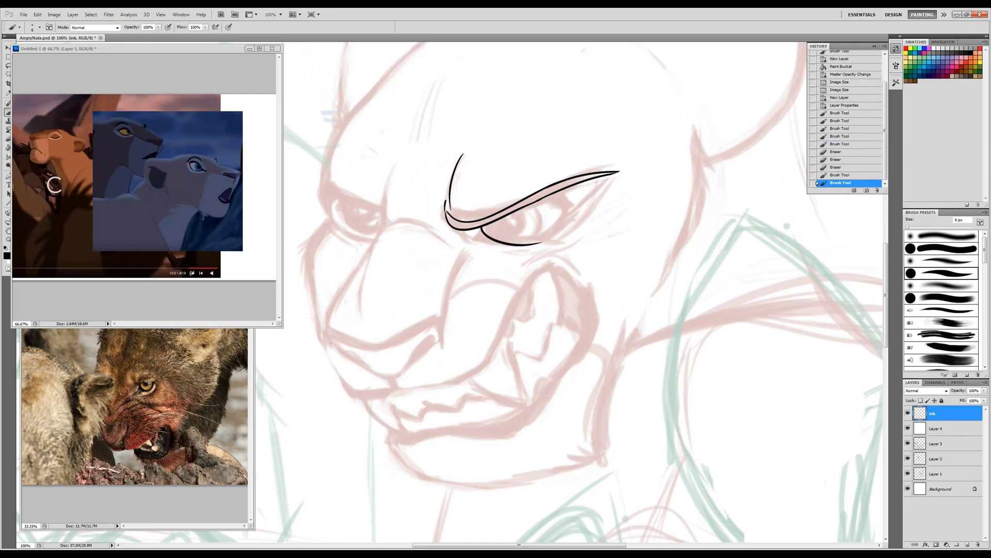
mouse_move(537, 196)
mouse_down()
mouse_move(569, 236)
mouse_move(476, 239)
mouse_move(527, 252)
mouse_up()
key(e)
key(b)
drag(555, 241, 578, 238)
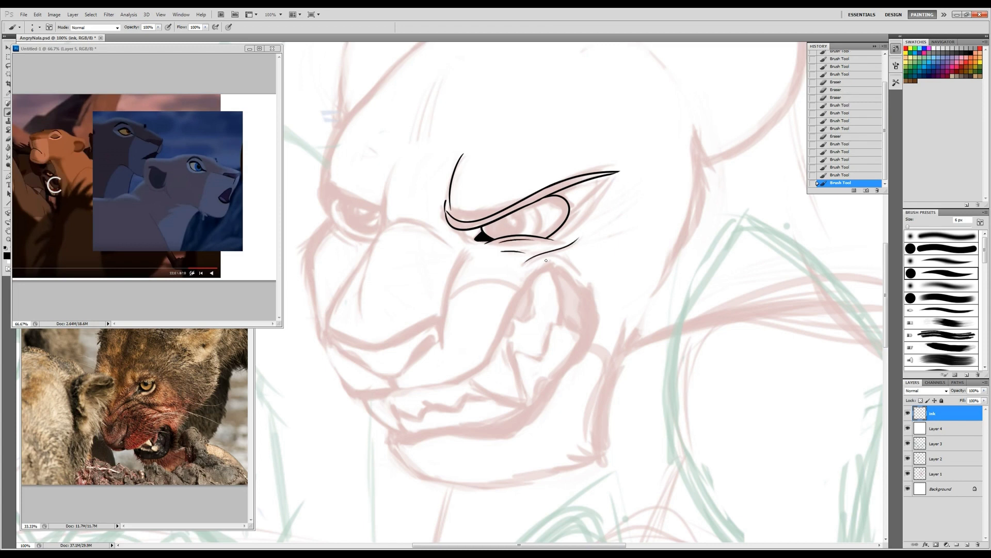
drag(523, 268, 595, 275)
Step: Ink the long nose bridge curve, the top of the nose and its front edge
mouse_move(393, 165)
mouse_down()
mouse_move(381, 234)
mouse_move(324, 328)
mouse_up()
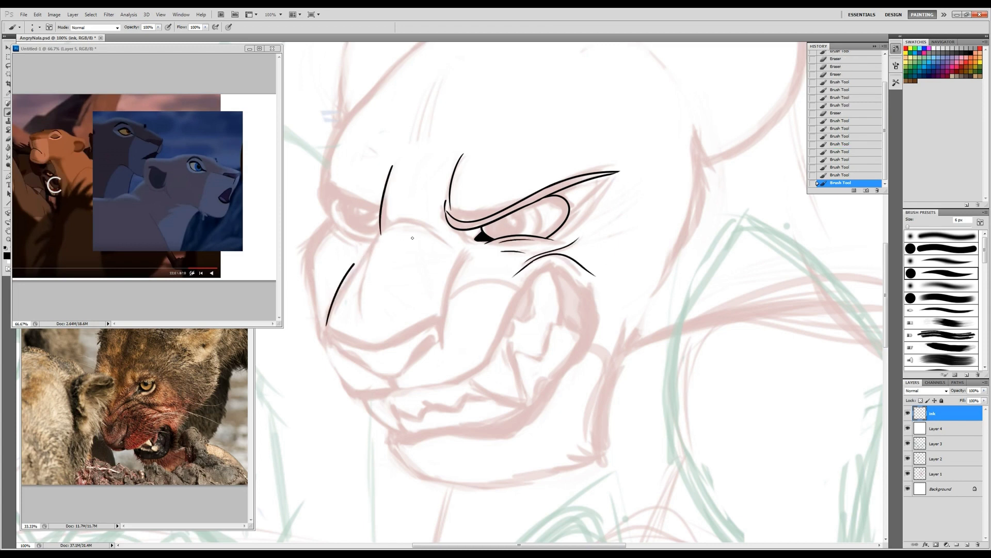
key(ctrl+z)
drag(384, 232, 324, 328)
mouse_move(388, 222)
mouse_down()
mouse_move(436, 236)
mouse_move(385, 238)
mouse_move(409, 224)
mouse_up()
key(e)
key(b)
mouse_move(393, 224)
mouse_down()
mouse_move(388, 280)
mouse_move(408, 299)
mouse_up()
mouse_move(408, 298)
mouse_down()
mouse_move(467, 268)
mouse_move(468, 300)
mouse_move(452, 272)
mouse_move(405, 300)
mouse_move(418, 292)
mouse_up()
key(ctrl+z)
key(e)
key(b)
Step: Ink the lower nose line and tip, draw the nostril curl, and accent the lower-left edge
drag(349, 286, 384, 316)
mouse_move(370, 310)
mouse_down()
mouse_move(408, 334)
mouse_move(471, 299)
mouse_move(455, 315)
mouse_move(470, 293)
mouse_move(433, 323)
mouse_up()
key(ctrl+z)
key(e)
key(b)
key(e)
key(b)
drag(437, 314, 427, 330)
drag(367, 304, 423, 347)
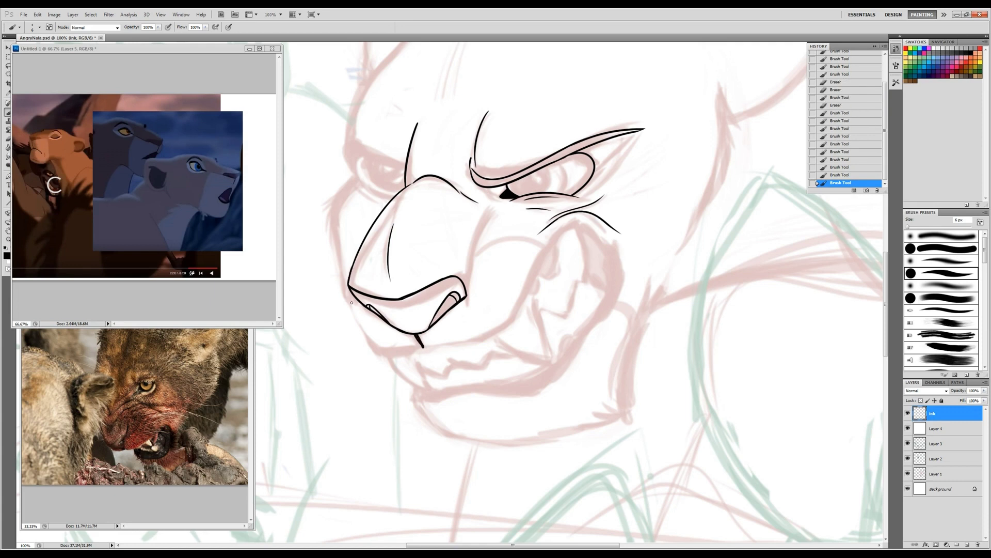
Step: Ink the jaw line under the nose and the cheek curve up toward the eye
drag(348, 283, 375, 354)
drag(375, 354, 520, 319)
key(ctrl+z)
key(e)
key(b)
mouse_move(577, 223)
mouse_down()
mouse_move(519, 326)
mouse_move(484, 333)
mouse_up()
key(e)
drag(421, 347, 428, 353)
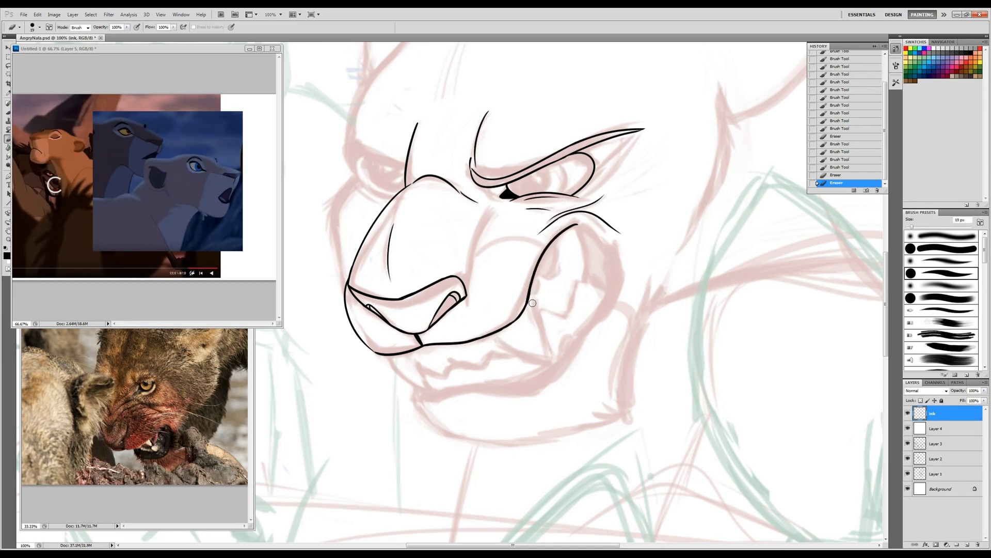
key(b)
Step: Redraw and thicken the jaw ink, trim the cheek, and ink the cheek edge
mouse_move(533, 303)
mouse_down()
mouse_move(523, 285)
mouse_move(516, 321)
mouse_move(532, 281)
mouse_up()
key(e)
key(b)
mouse_move(528, 289)
mouse_down()
mouse_move(536, 266)
mouse_move(518, 310)
mouse_up()
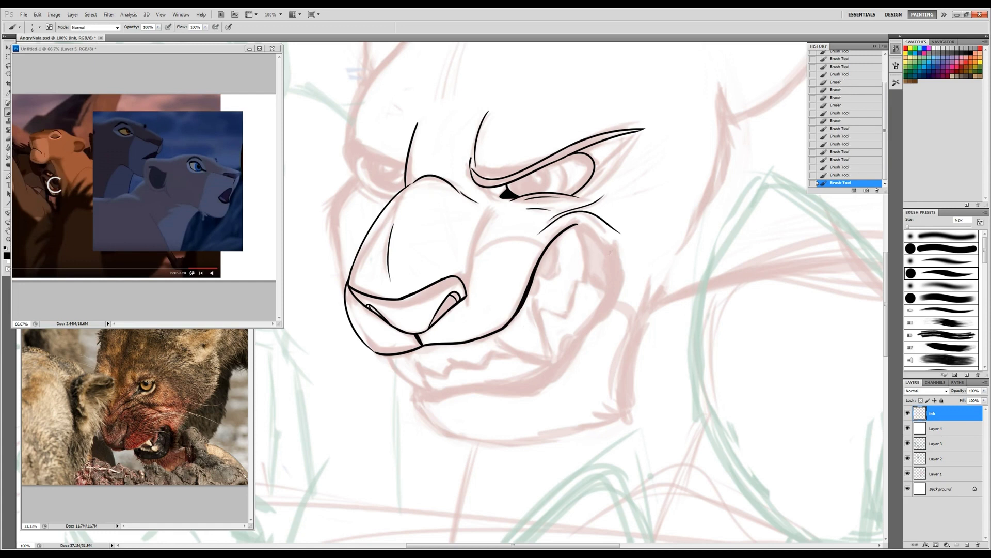
key(e)
mouse_move(577, 224)
mouse_down()
mouse_move(602, 243)
mouse_move(583, 233)
mouse_up()
key(b)
drag(579, 225, 602, 298)
key(ctrl+z)
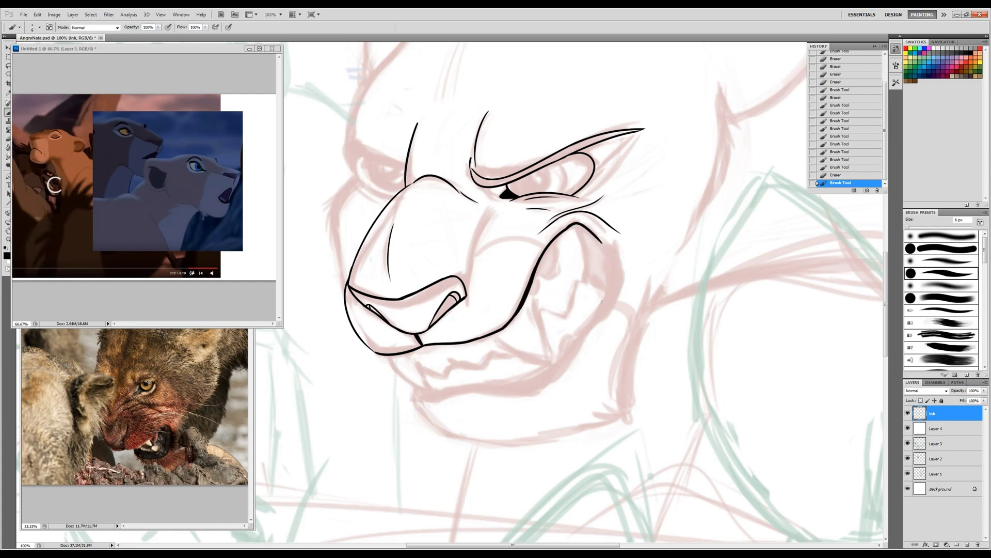
Step: Ink the right cheek curve and a rising lower jaw line that joins it
drag(603, 240, 602, 301)
drag(419, 400, 550, 361)
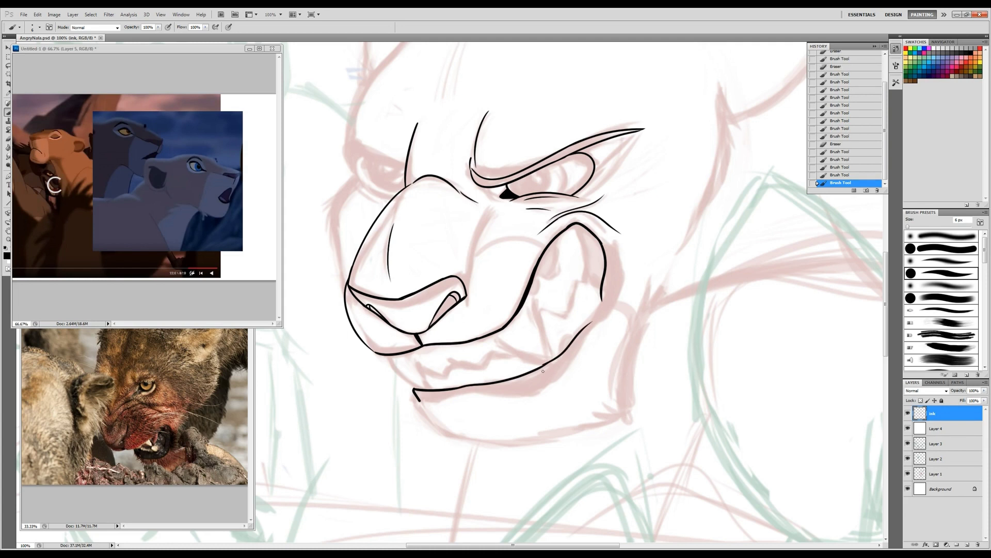
key(ctrl+z)
drag(462, 388, 550, 371)
mouse_move(550, 371)
mouse_down()
mouse_move(602, 299)
mouse_move(574, 342)
mouse_up()
drag(599, 312, 557, 356)
Step: Refine the cheek and jaw ink and the first tooth, thickening the cheek line
key(e)
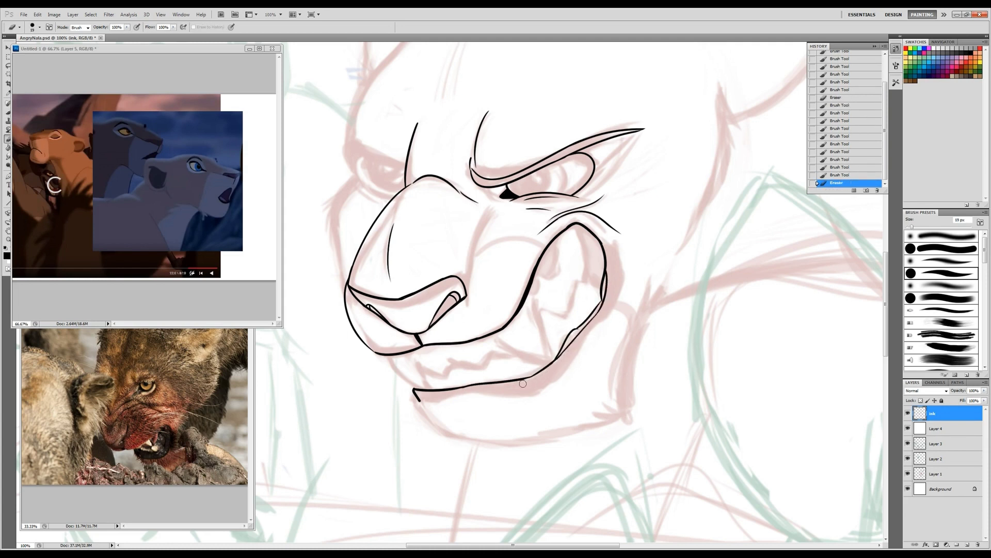
key(b)
key(e)
drag(571, 333, 583, 325)
key(b)
mouse_move(563, 237)
mouse_down()
mouse_move(572, 225)
mouse_move(587, 278)
mouse_move(535, 278)
mouse_move(544, 260)
mouse_move(530, 285)
mouse_up()
key(ctrl+z)
key(e)
key(b)
drag(536, 274, 527, 292)
drag(534, 279, 527, 296)
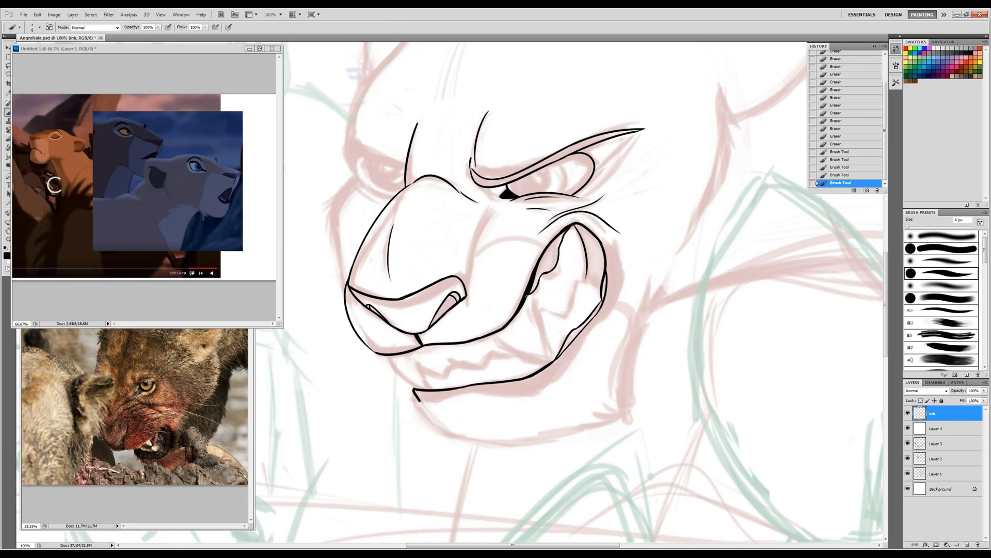
Step: Redraw the fang's lower curve and ink its right edge
key(ctrl+z)
drag(494, 337, 565, 364)
key(ctrl+z)
drag(494, 336, 548, 357)
drag(540, 316, 562, 362)
key(e)
key(b)
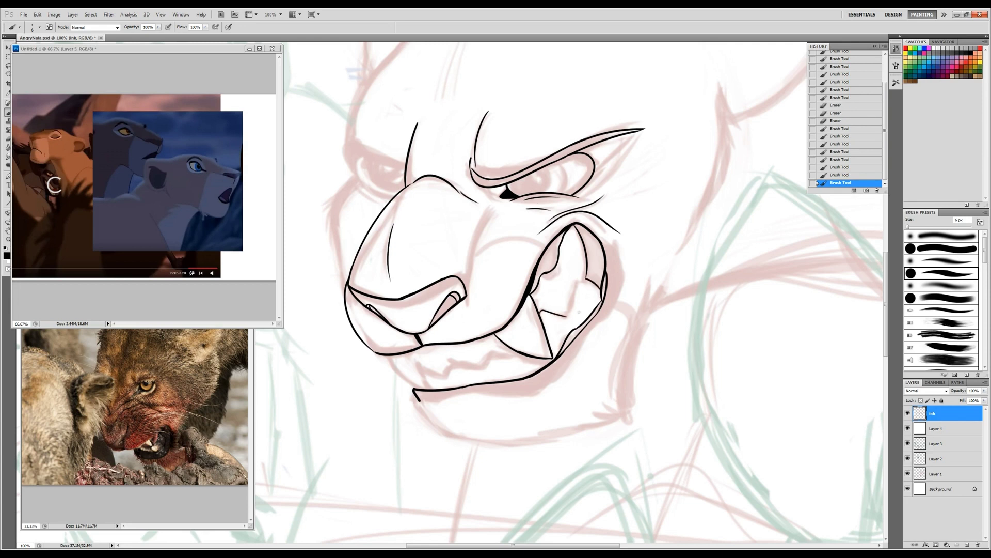
Step: Ink a line down the inner tooth and the lower jaw and chin
drag(577, 283, 569, 316)
key(e)
key(b)
mouse_move(386, 355)
mouse_down()
mouse_move(431, 389)
mouse_move(499, 342)
mouse_up()
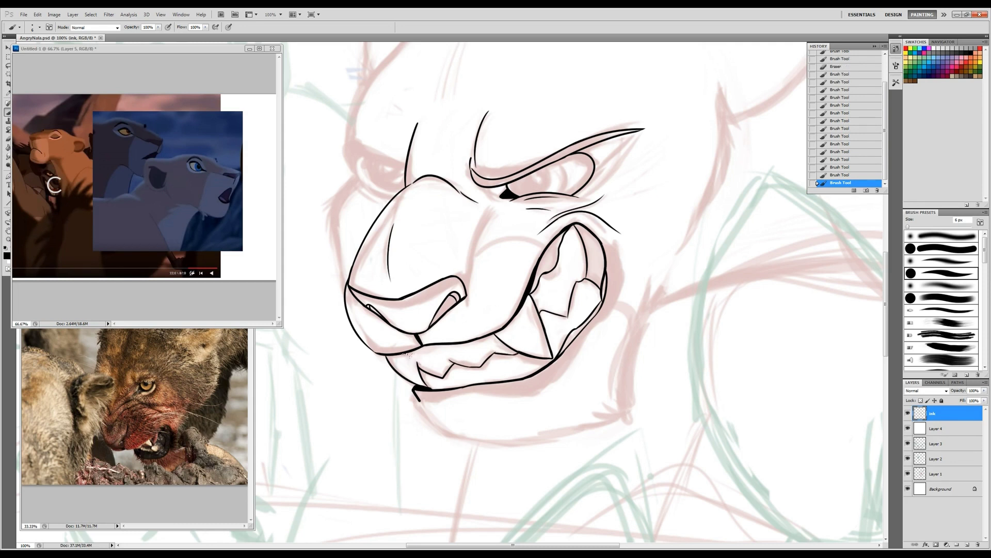
key(e)
drag(406, 353, 430, 387)
key(b)
Step: Ink the nose bridge line from its base upward
drag(465, 298, 471, 261)
mouse_move(496, 208)
mouse_down()
mouse_move(471, 270)
mouse_move(472, 258)
mouse_up()
key(e)
key(b)
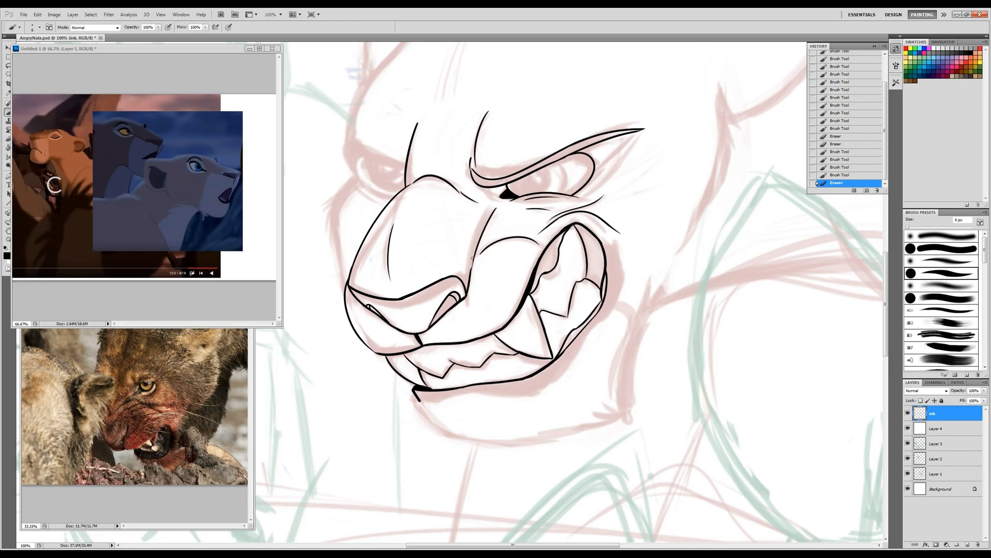
drag(470, 298, 466, 304)
Step: Ink the left brow and upper eyelid, redoing the stroke until it fits
drag(364, 152, 385, 195)
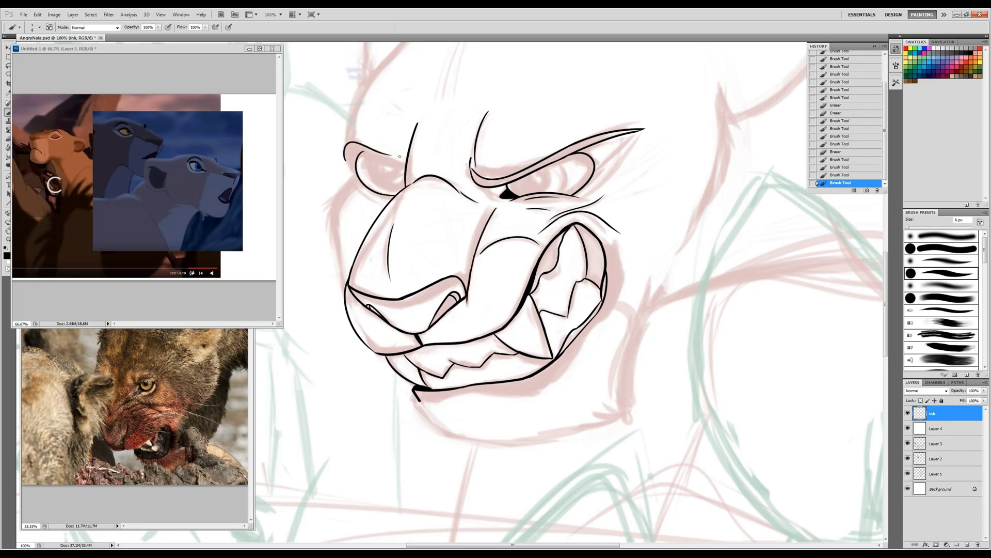
key(ctrl+z)
mouse_move(343, 157)
mouse_down()
mouse_move(406, 164)
mouse_move(356, 175)
mouse_move(408, 164)
mouse_move(414, 178)
mouse_up()
key(ctrl+z)
key(e)
key(b)
mouse_move(384, 143)
mouse_down()
mouse_move(390, 149)
mouse_move(353, 182)
mouse_up()
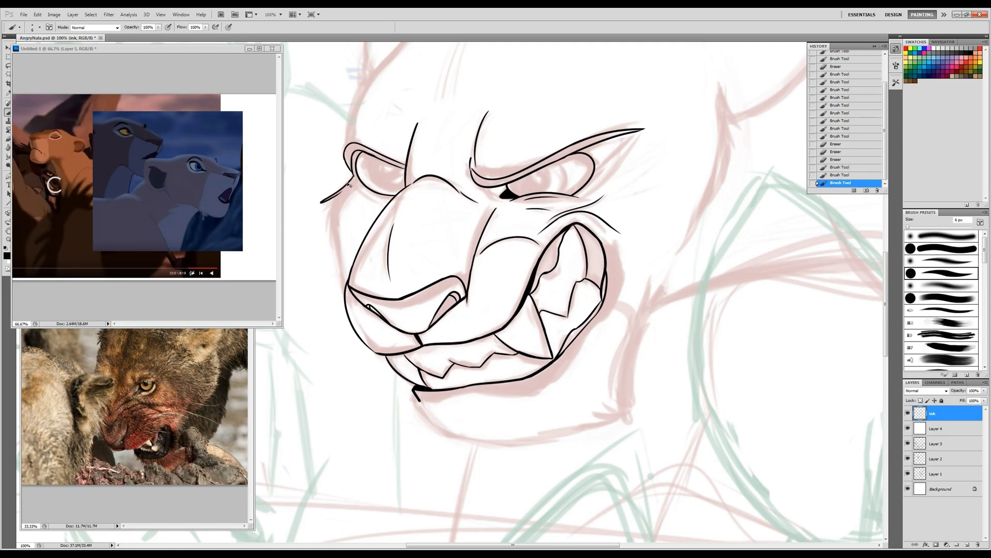
Step: Ink the left edge of the face and cheek beside the eye with a thinner brush
mouse_move(353, 178)
mouse_down()
mouse_move(321, 215)
mouse_move(341, 297)
mouse_up()
drag(324, 208, 327, 220)
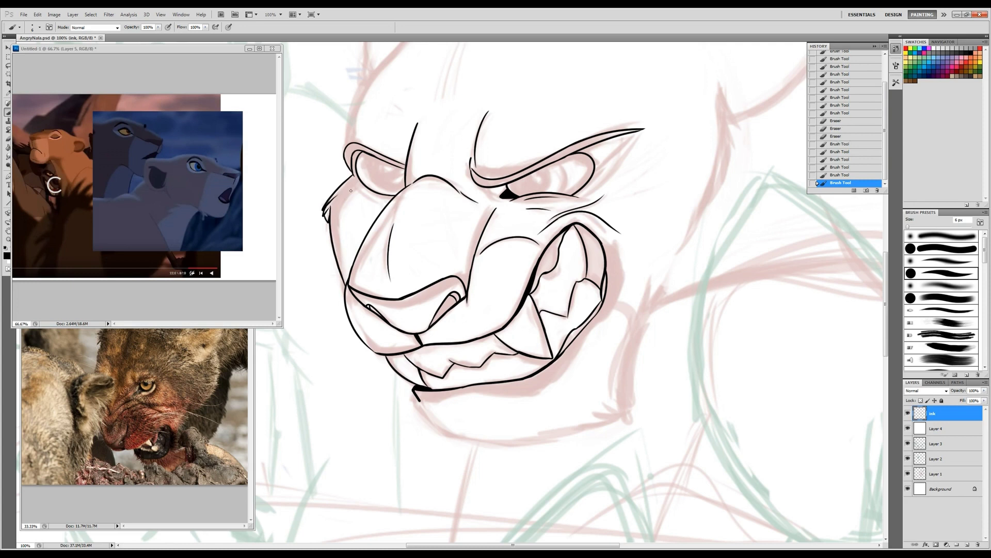
key(e)
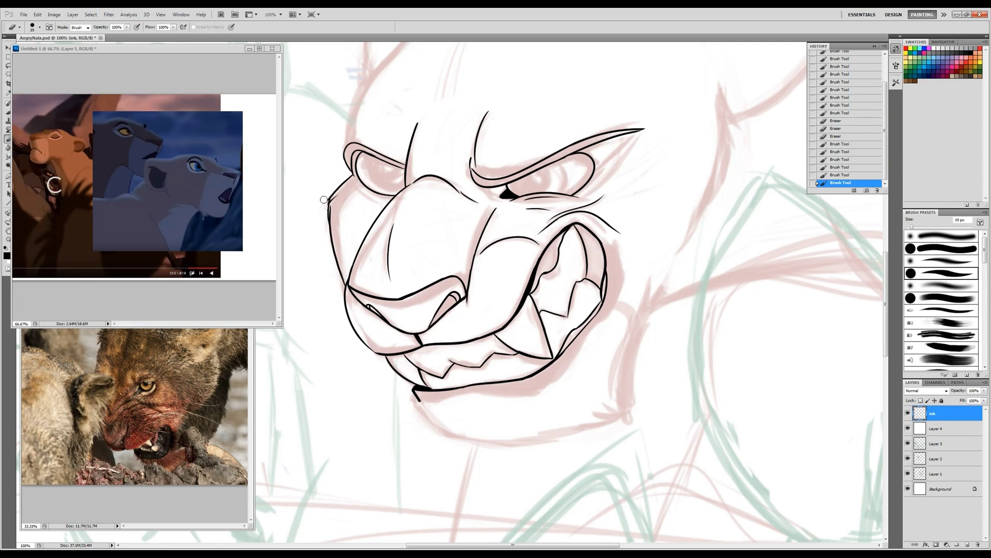
key(b)
mouse_move(331, 200)
mouse_down()
mouse_move(325, 214)
mouse_move(343, 182)
mouse_move(325, 217)
mouse_move(329, 250)
mouse_move(329, 237)
mouse_up()
key(bracketleft)
key(e)
key(b)
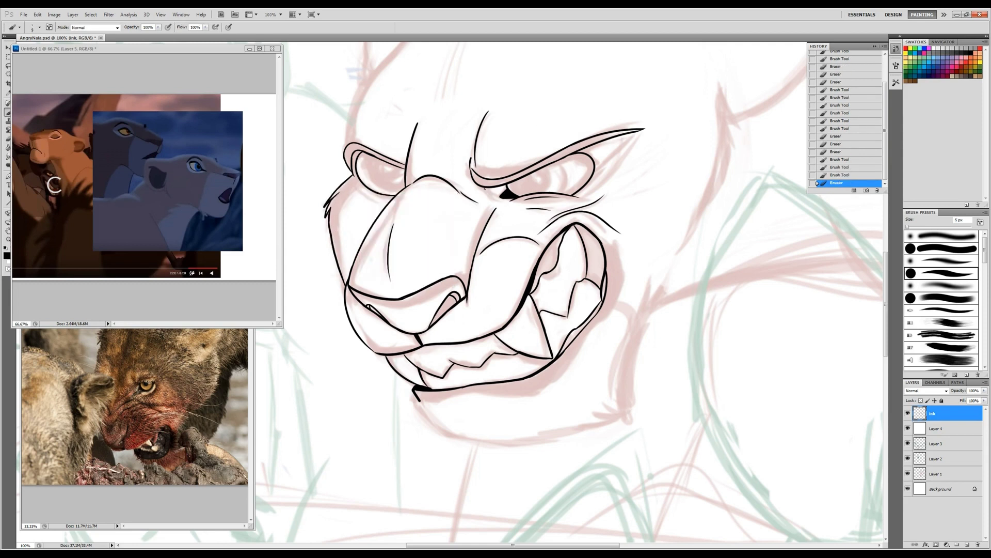
Step: On a new empty layer, ink the right eye's iris and pupil
click(967, 544)
drag(557, 162, 559, 197)
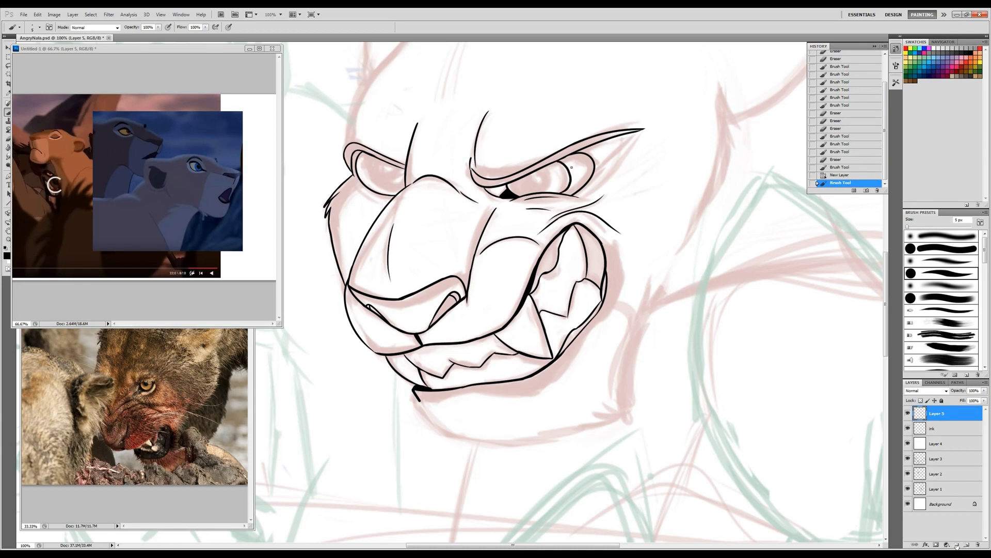
key(ctrl+z)
key(ctrl+z)
key(ctrl+z)
key(ctrl+z)
key(z)
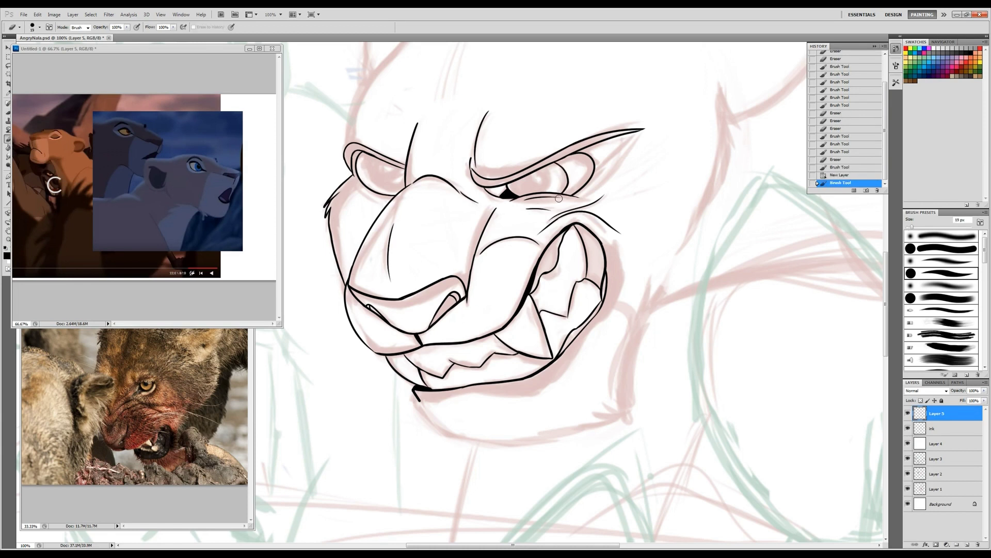
alt+click(542, 274)
click(548, 289)
key(b)
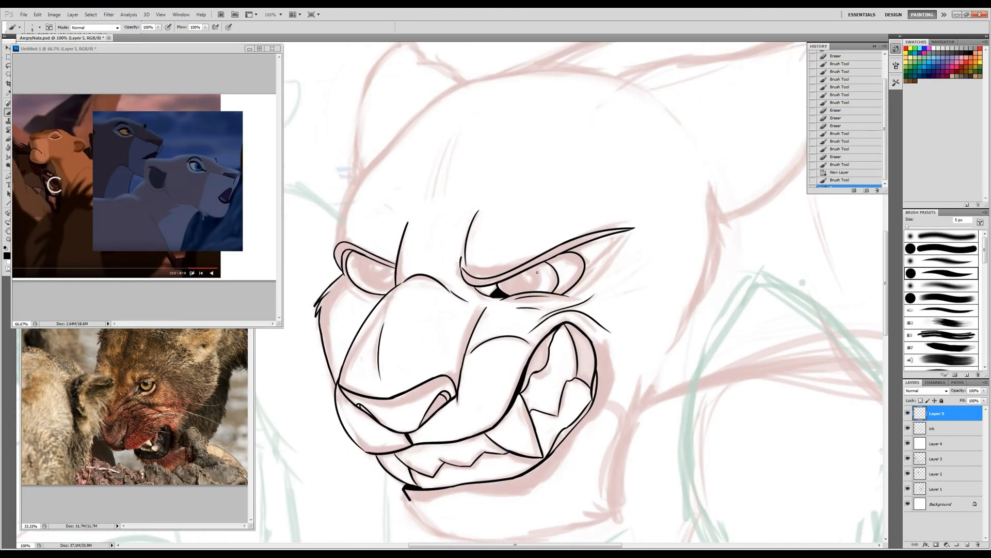
mouse_move(538, 267)
mouse_down()
mouse_move(532, 291)
mouse_move(504, 291)
mouse_up()
Step: Clean a spot by the right eye and draw the left eye's inner curve
key(e)
click(513, 300)
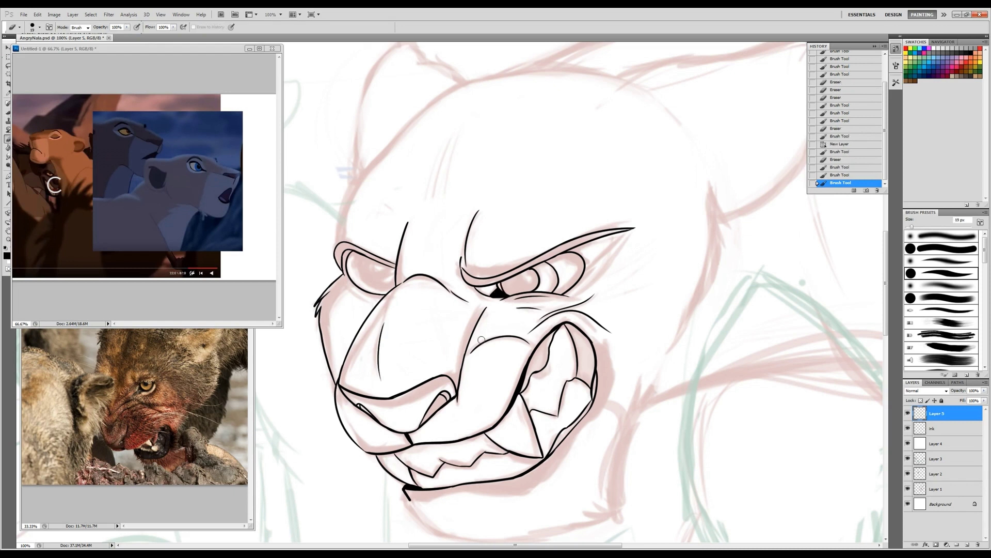
key(b)
drag(360, 251, 367, 292)
key(ctrl+z)
drag(362, 251, 368, 291)
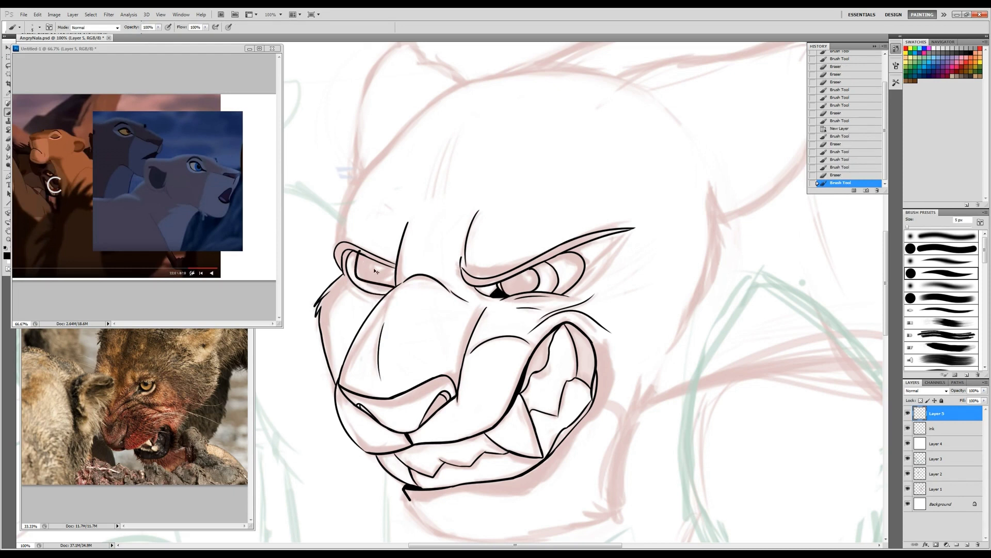
click(558, 276)
Step: Erase the left eye's old inner lines and redraw its inner curve with a thinner brush
key(e)
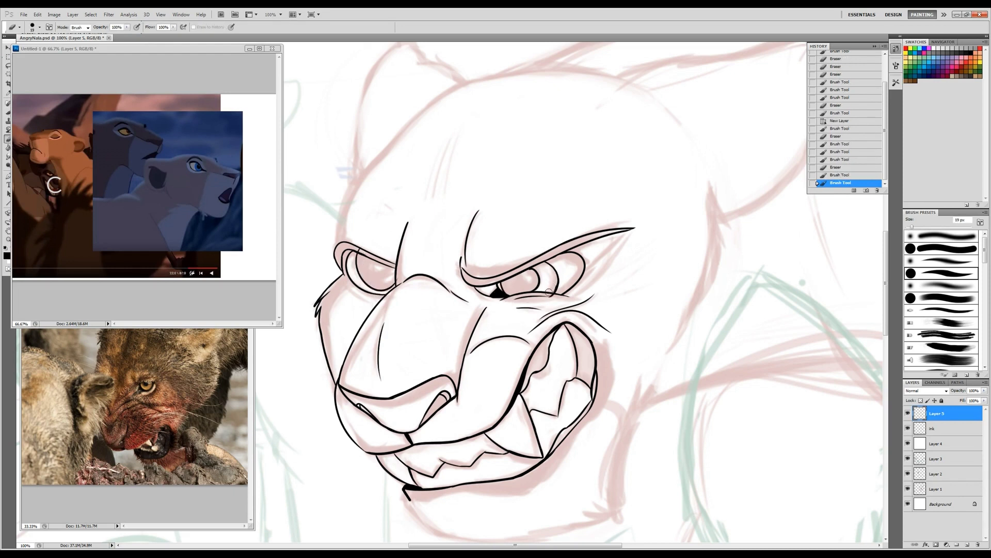
click(401, 273)
click(403, 276)
click(372, 249)
click(381, 268)
key(b)
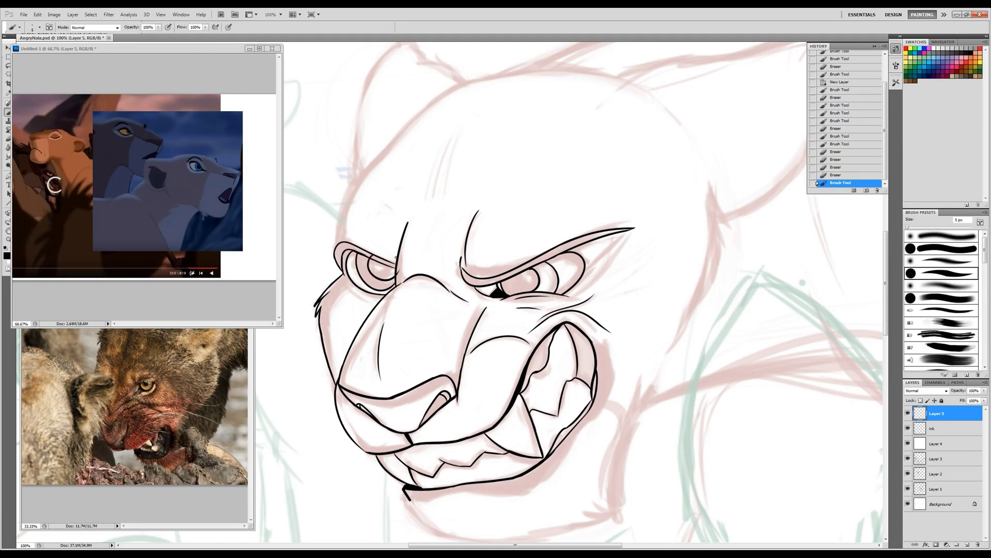
drag(364, 248, 396, 282)
Step: Select both eye interiors, expand the selection slightly and fill them with black
key(w)
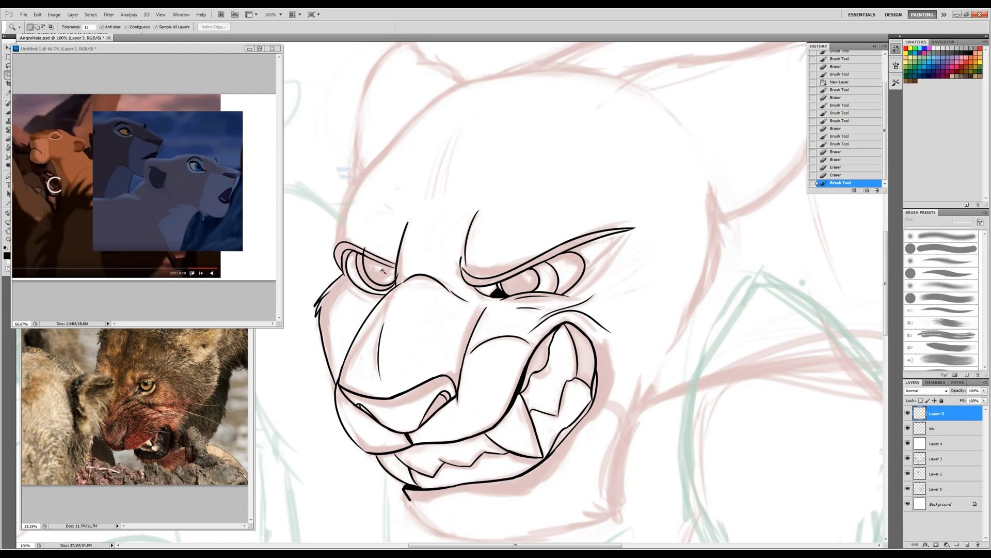
drag(907, 458, 908, 489)
click(380, 270)
shift+click(519, 281)
click(90, 15)
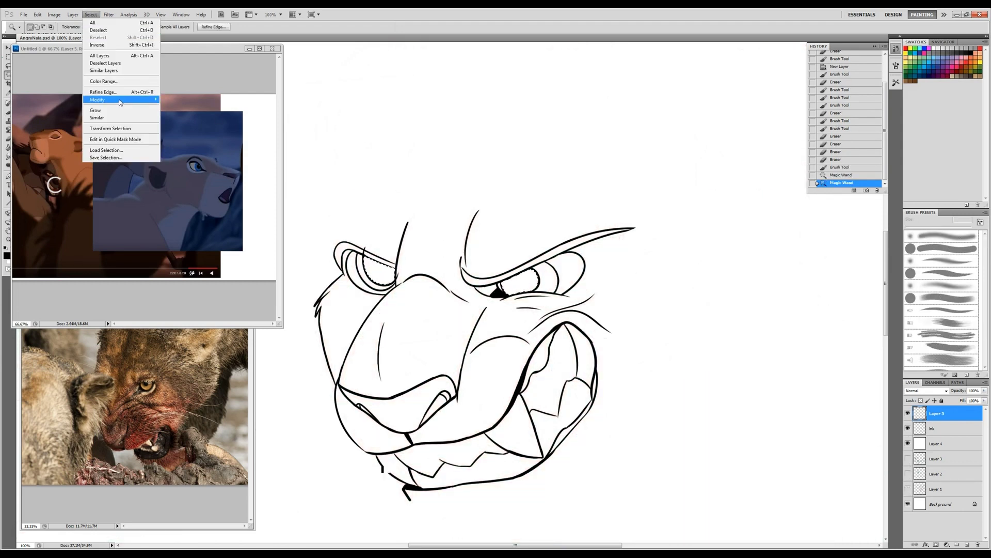
click(150, 104)
key(g)
click(379, 271)
click(514, 280)
click(514, 280)
click(514, 280)
key(ctrl+d)
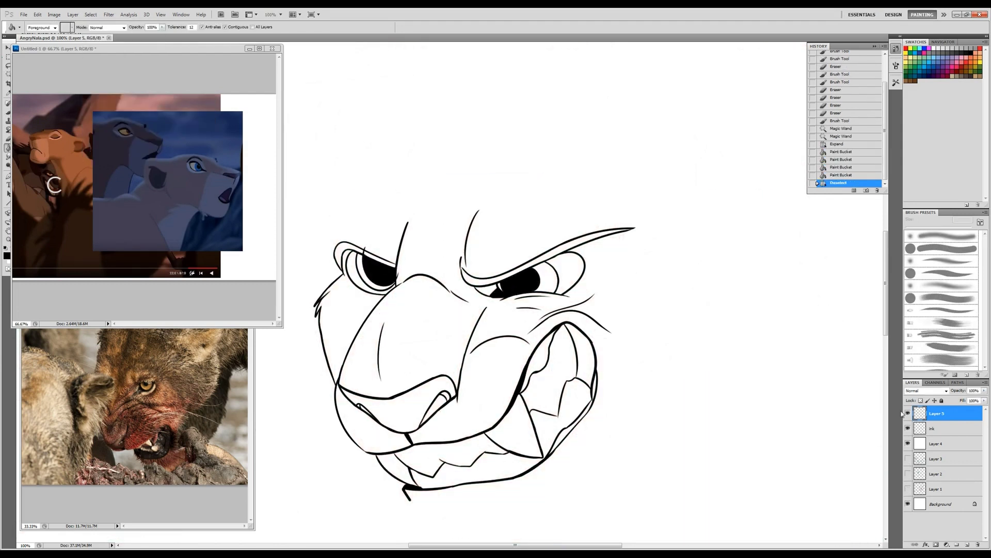
click(908, 489)
Step: Erase small spots near the left eye and add a short stroke on the ink layer
key(e)
click(363, 246)
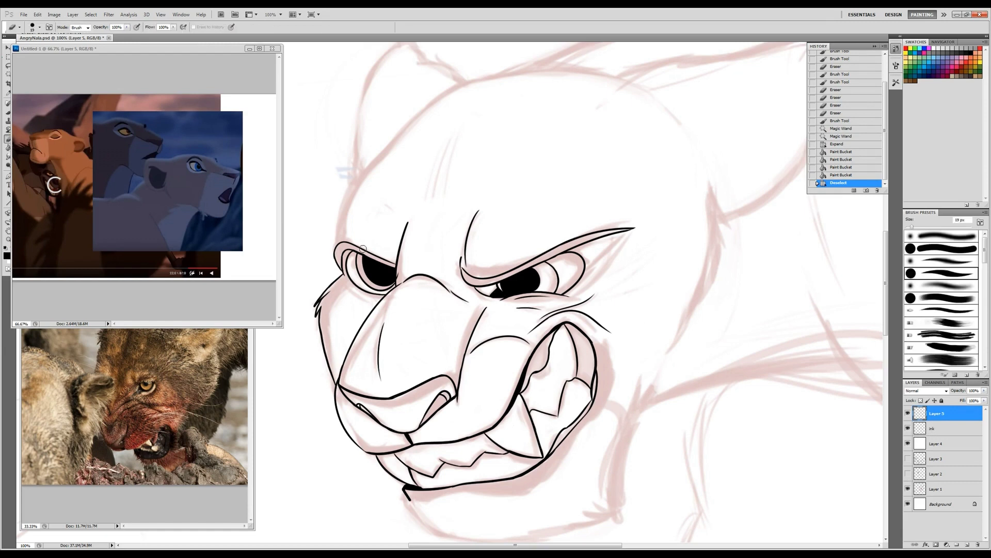
click(362, 246)
key(alt+bracketleft)
key(b)
mouse_move(351, 287)
mouse_down()
mouse_move(371, 287)
mouse_move(364, 303)
mouse_move(358, 292)
mouse_up()
Step: Erase stray ink bits around the left eye and touch up its outline
key(e)
mouse_move(362, 292)
mouse_down()
mouse_move(353, 288)
mouse_move(395, 273)
mouse_up()
click(351, 287)
click(352, 287)
key(b)
drag(395, 276, 398, 268)
key(e)
mouse_move(409, 302)
mouse_down()
mouse_move(391, 293)
mouse_move(398, 275)
mouse_up()
Step: Reshape and touch up the left eye's black fill on Layer 5
key(alt+bracketright)
mouse_move(385, 283)
mouse_down()
mouse_move(361, 271)
mouse_move(370, 282)
mouse_up()
mouse_move(395, 285)
mouse_down()
mouse_move(367, 272)
mouse_move(380, 279)
mouse_move(372, 282)
mouse_move(372, 262)
mouse_up()
key(b)
key(e)
key(b)
mouse_move(370, 258)
mouse_down()
mouse_move(385, 273)
mouse_move(395, 267)
mouse_move(374, 281)
mouse_move(400, 278)
mouse_up()
key(e)
key(b)
key(e)
key(b)
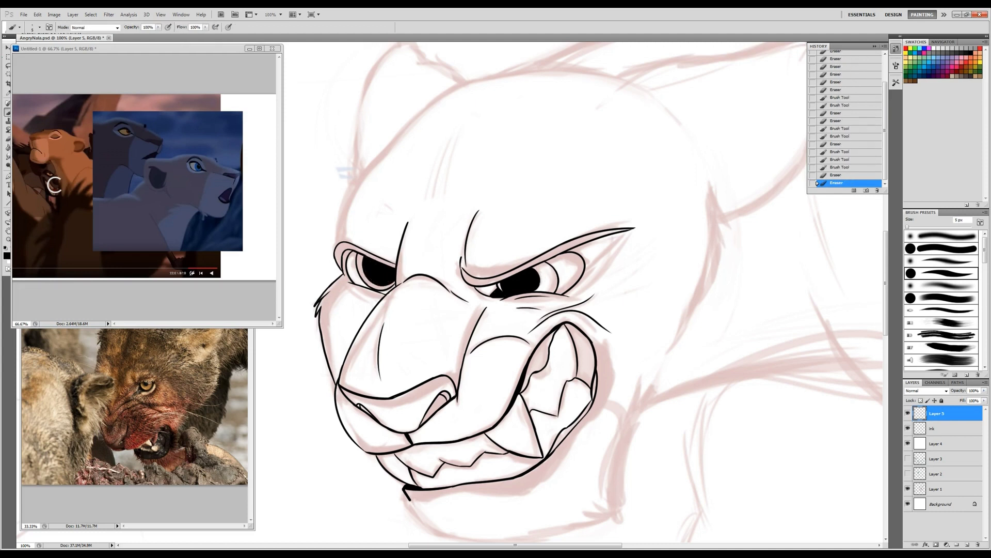
Step: Ink the right eye's right edge, erase stray ink below it, and add a new layer
drag(537, 265, 533, 290)
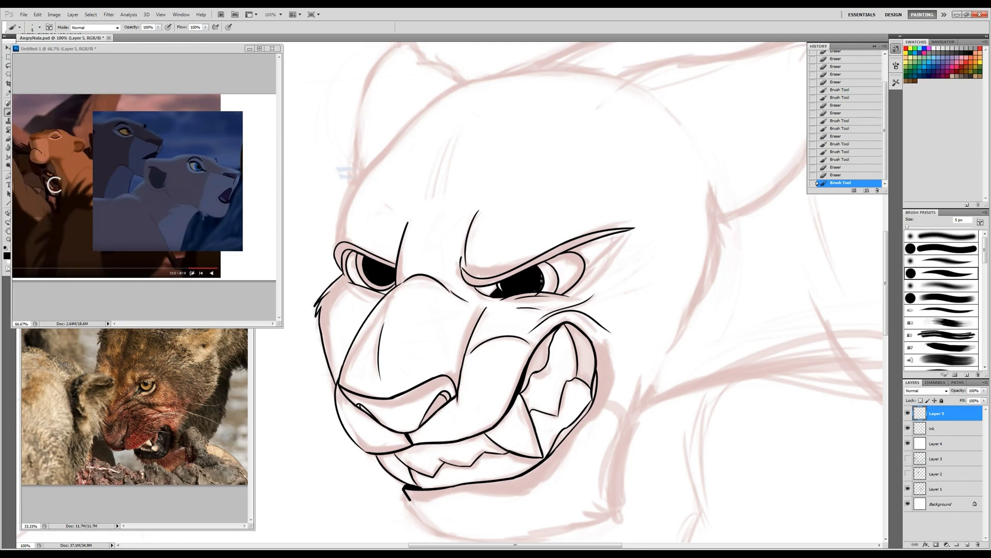
click(542, 278)
key(e)
drag(542, 294, 520, 289)
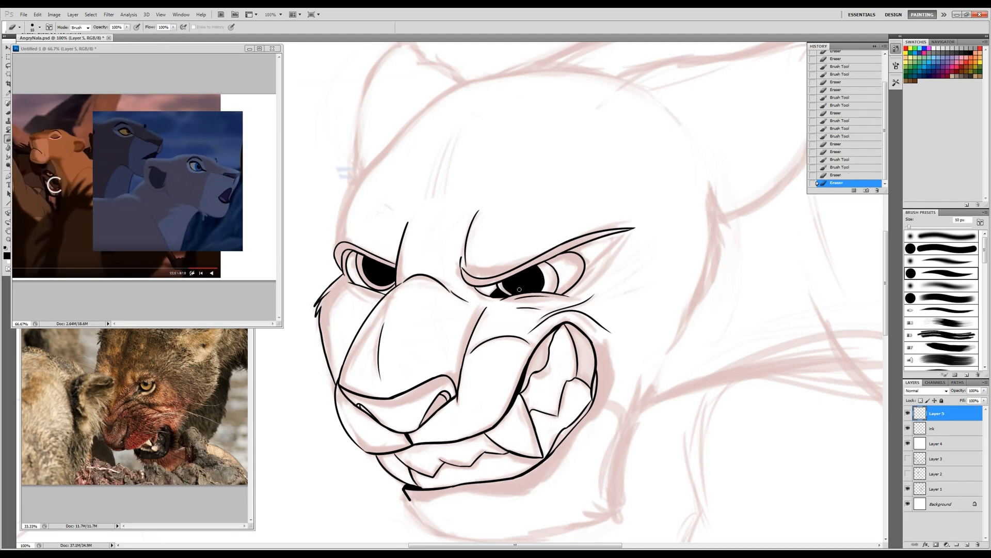
key(ctrl+shift+alt+n)
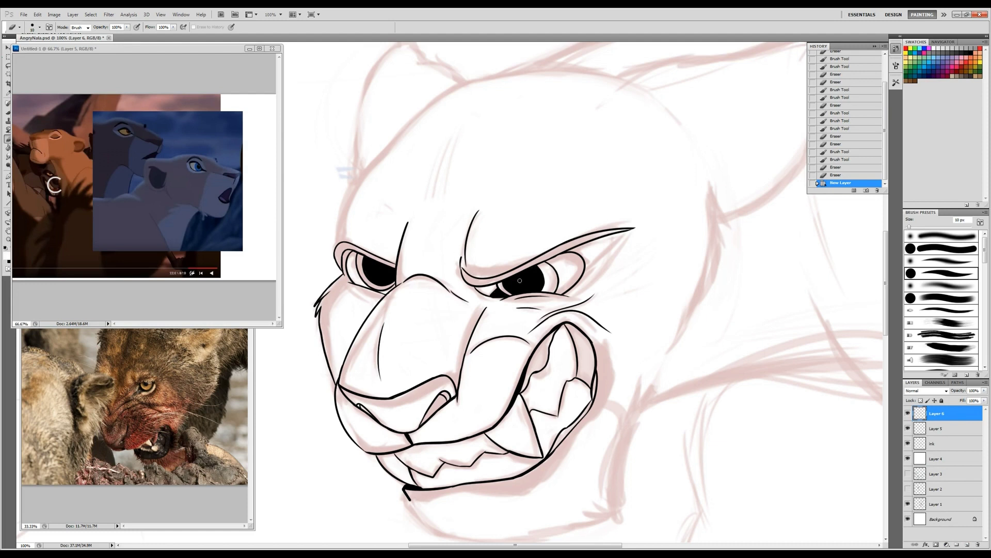
Step: Paint white highlights into the eyes on Layer 6 with a 15–27 px brush
key(b)
click(530, 274)
right_click(548, 265)
drag(557, 279, 564, 278)
key(Return)
click(532, 277)
right_click(396, 262)
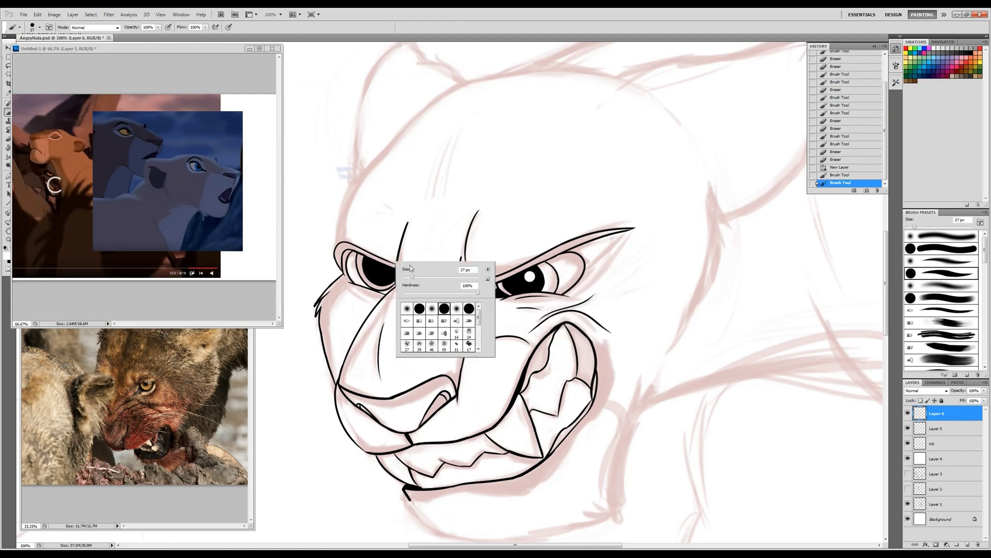
key(Return)
mouse_move(410, 268)
mouse_down()
mouse_move(383, 257)
mouse_move(480, 264)
mouse_move(467, 261)
mouse_up()
right_click(409, 256)
key(Return)
Step: Return to the ink layer with a 5 px black brush
click(950, 444)
right_click(463, 252)
key(Return)
click(7, 253)
click(498, 340)
click(681, 221)
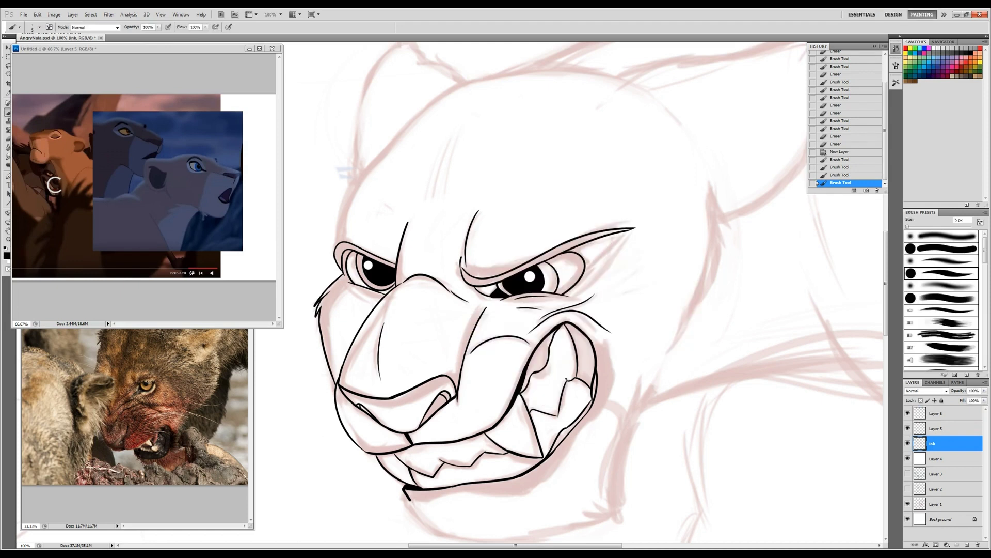
mouse_move(433, 513)
mouse_down()
mouse_move(396, 403)
mouse_move(423, 421)
mouse_up()
Step: Ink a new line along the chin and trim its start
key(e)
drag(369, 381, 377, 390)
drag(368, 382, 377, 385)
key(b)
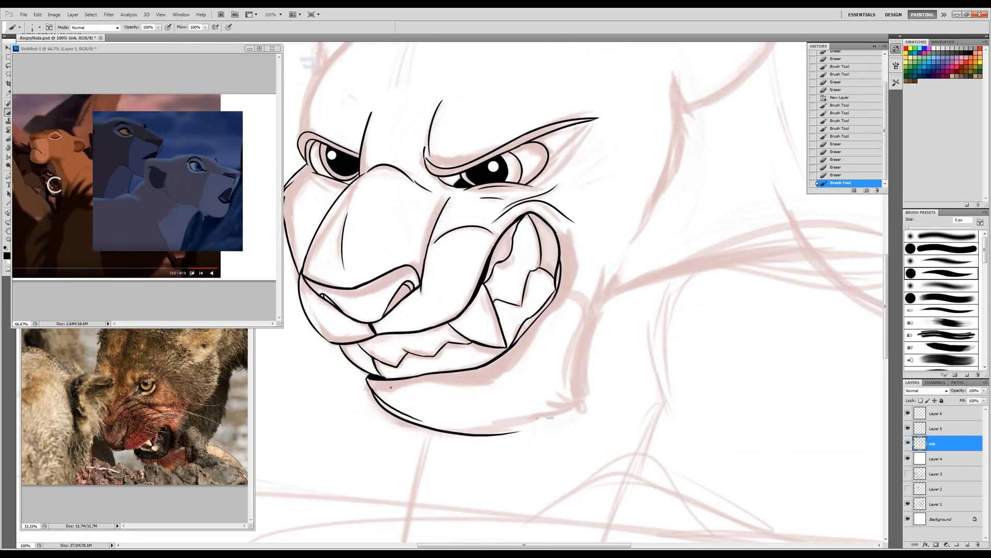
Step: Ink the cheek and neck outline below the jaw, erasing overshoots, plus an upper-neck stroke
mouse_move(607, 273)
mouse_down()
mouse_move(581, 349)
mouse_move(588, 395)
mouse_up()
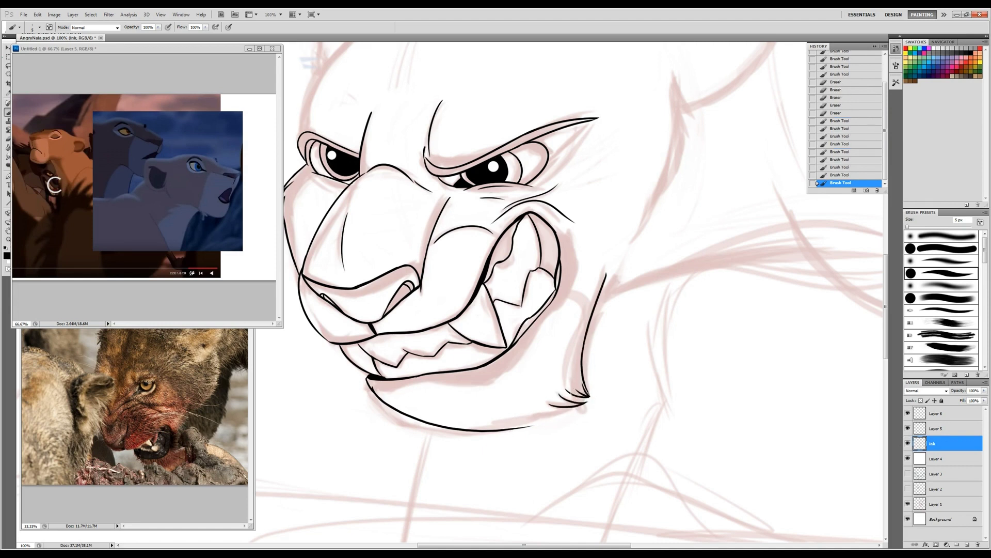
key(e)
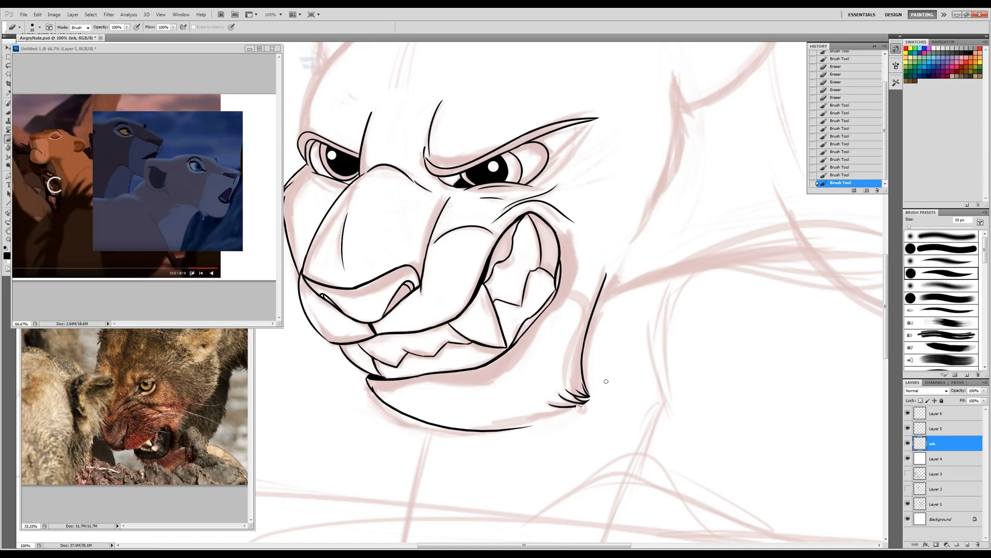
drag(606, 381, 589, 395)
key(b)
key(e)
drag(521, 429, 531, 426)
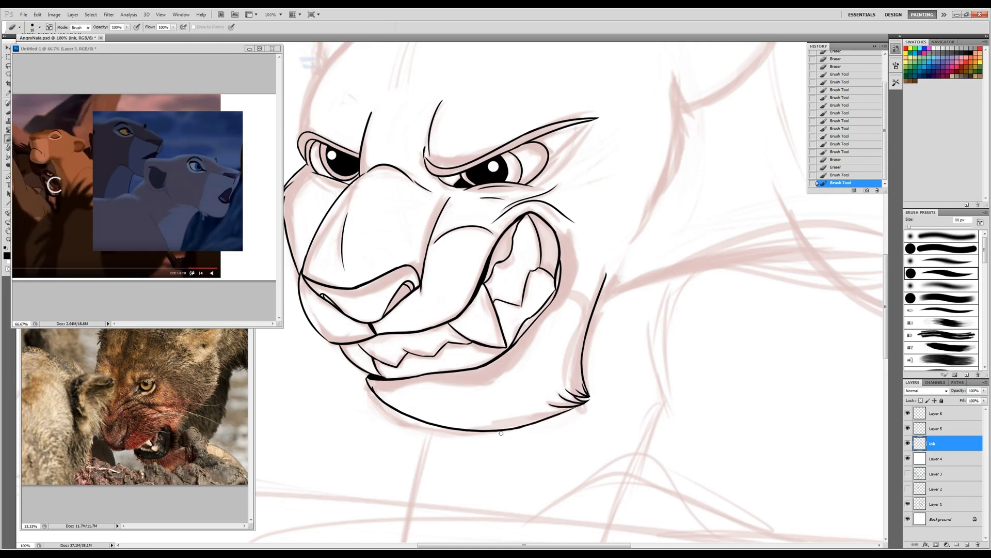
key(b)
mouse_move(686, 210)
mouse_down()
mouse_move(627, 279)
mouse_move(607, 278)
mouse_up()
drag(592, 130, 601, 153)
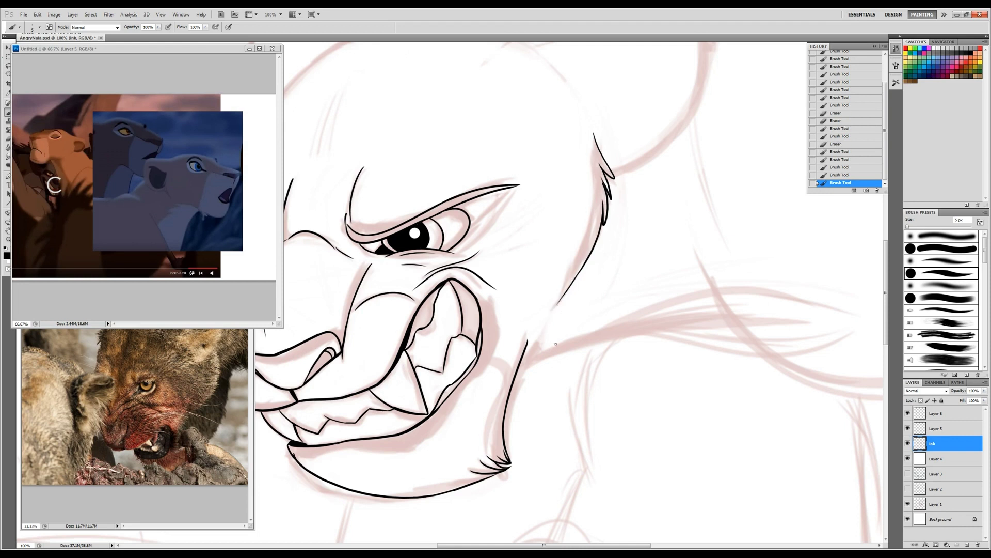
Step: Ink the long neck line, retrying the stroke and erasing stray and overshooting ink
drag(517, 366, 754, 325)
key(ctrl+z)
key(ctrl+z)
mouse_move(701, 256)
mouse_down()
mouse_move(469, 167)
mouse_move(733, 294)
mouse_up()
key(ctrl+z)
mouse_move(464, 160)
mouse_down()
mouse_move(733, 293)
mouse_move(542, 243)
mouse_move(733, 293)
mouse_up()
key(ctrl+z)
key(e)
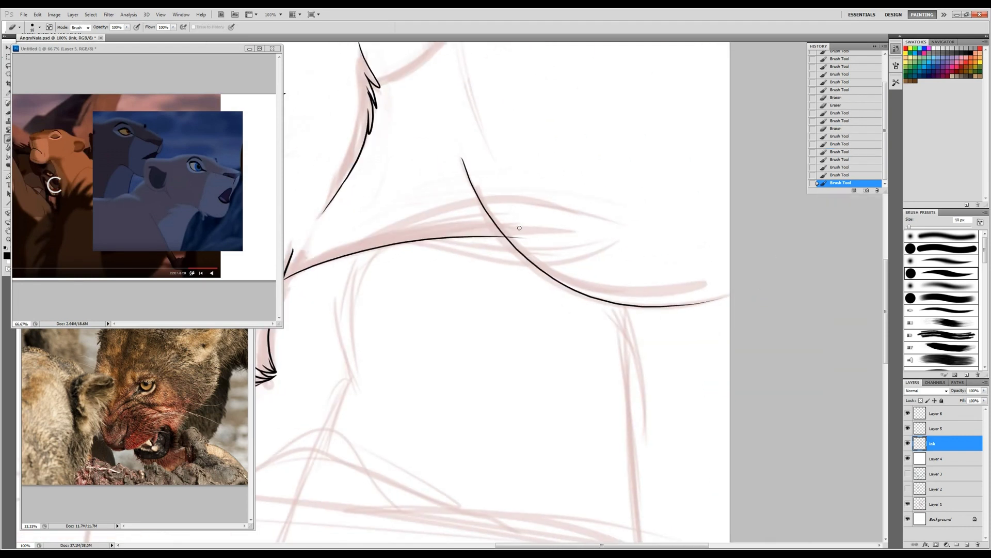
click(461, 155)
mouse_move(612, 304)
mouse_down()
mouse_move(570, 97)
mouse_move(629, 385)
mouse_up()
key(b)
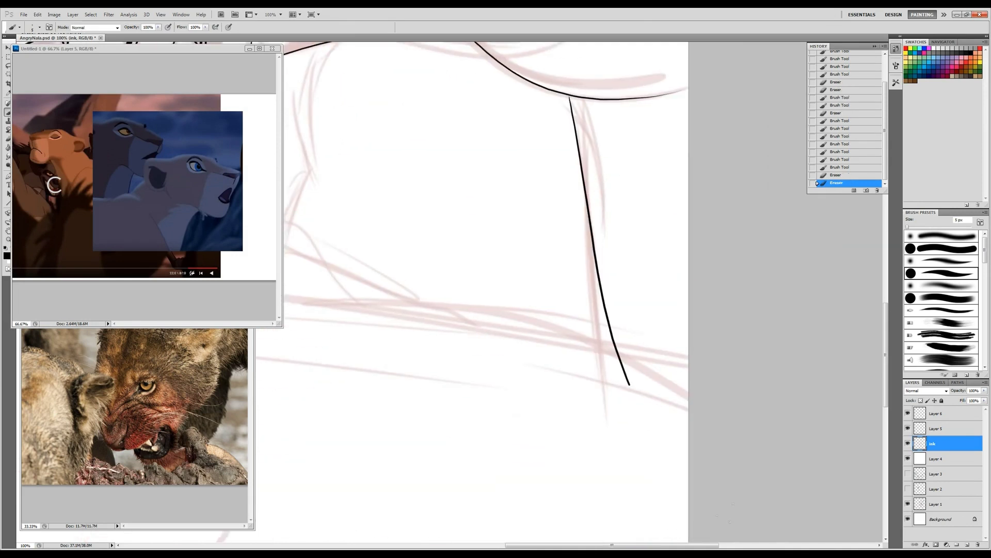
Step: Ink the vertical line down the front of the neck and a fur tuft at the jaw
drag(705, 464, 705, 464)
scroll(589, 221, up, 5)
scroll(604, 295, left, 3)
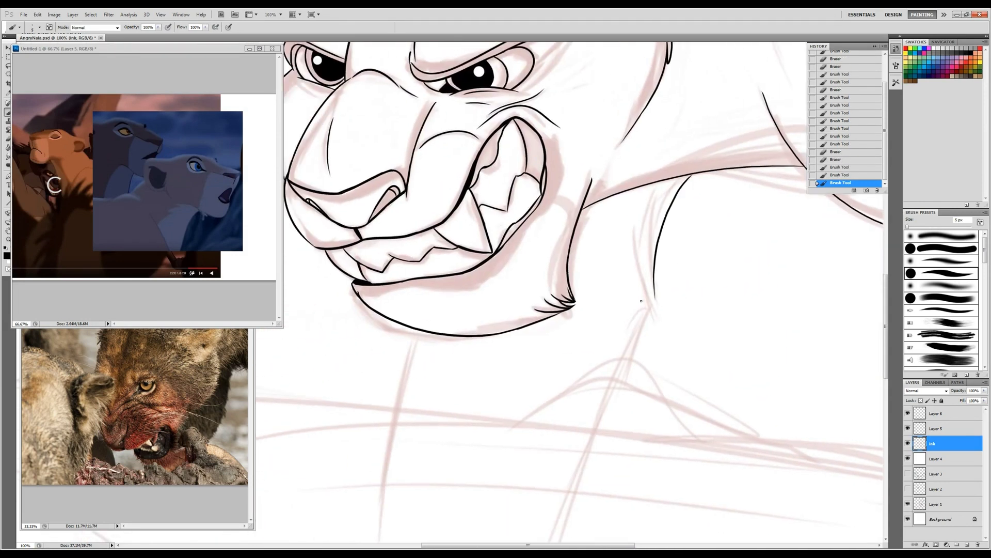
drag(647, 308, 632, 344)
scroll(728, 243, down, 5)
scroll(728, 243, left, 1)
Step: Redraw the second long neck line so it tapers downward, erasing its rough end
mouse_move(430, 214)
mouse_down()
mouse_move(396, 542)
mouse_move(396, 484)
mouse_up()
key(ctrl+z)
drag(652, 223, 542, 521)
key(ctrl+z)
key(ctrl+z)
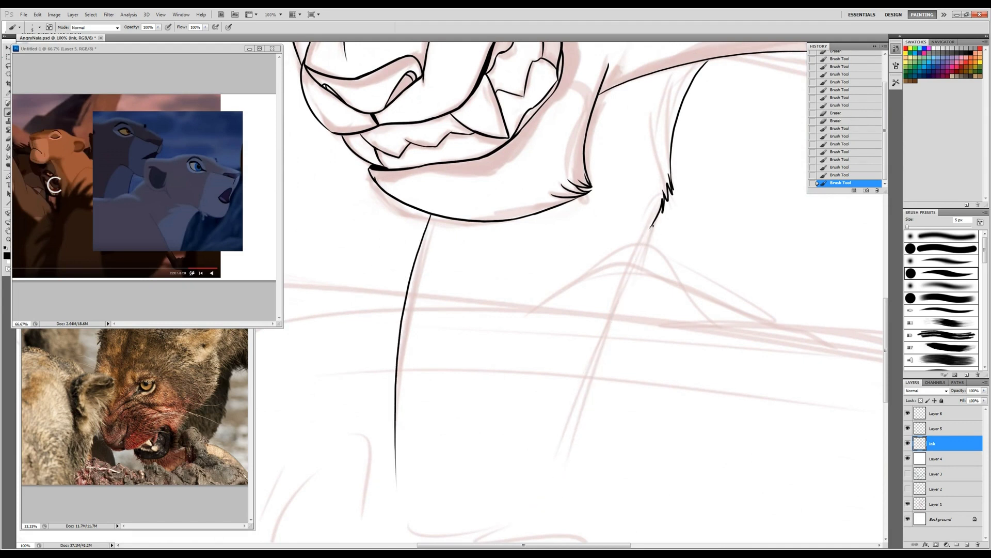
key(e)
drag(652, 223, 539, 508)
key(b)
drag(652, 223, 631, 267)
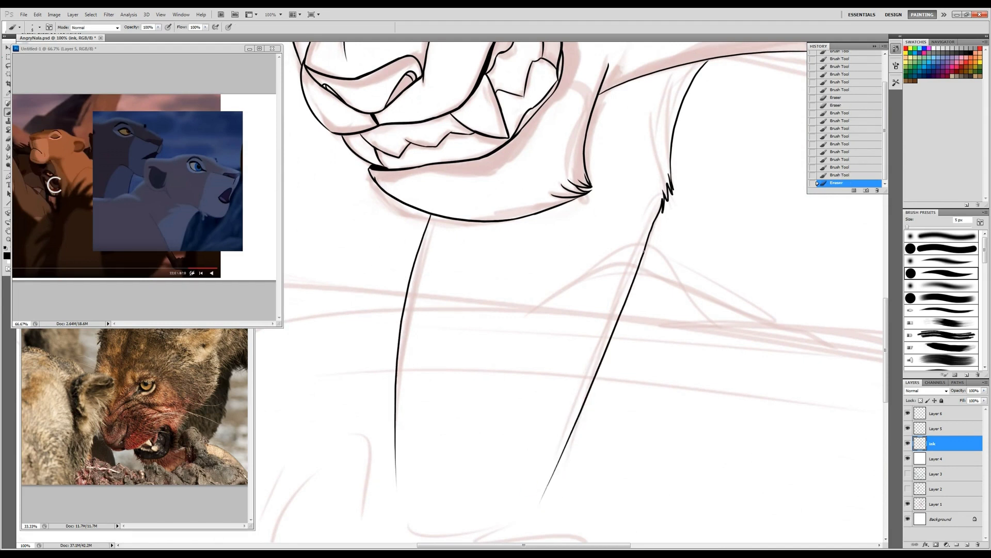
Step: Close the bottom of the front leg outline with a smooth curve and erase a stray mark
scroll(449, 290, down, 5)
scroll(449, 291, left, 1)
drag(424, 279, 555, 361)
drag(587, 280, 551, 364)
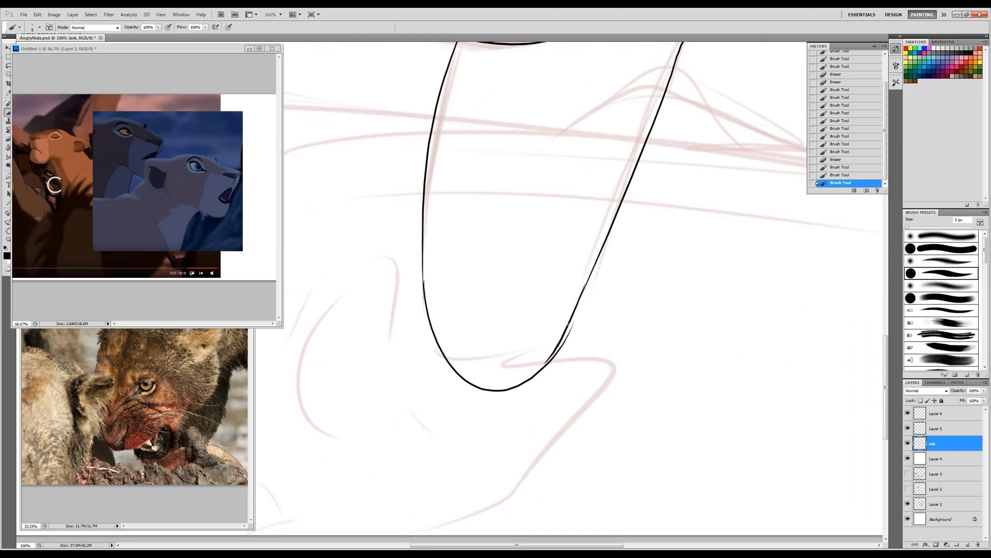
key(e)
click(564, 347)
scroll(580, 195, up, 10)
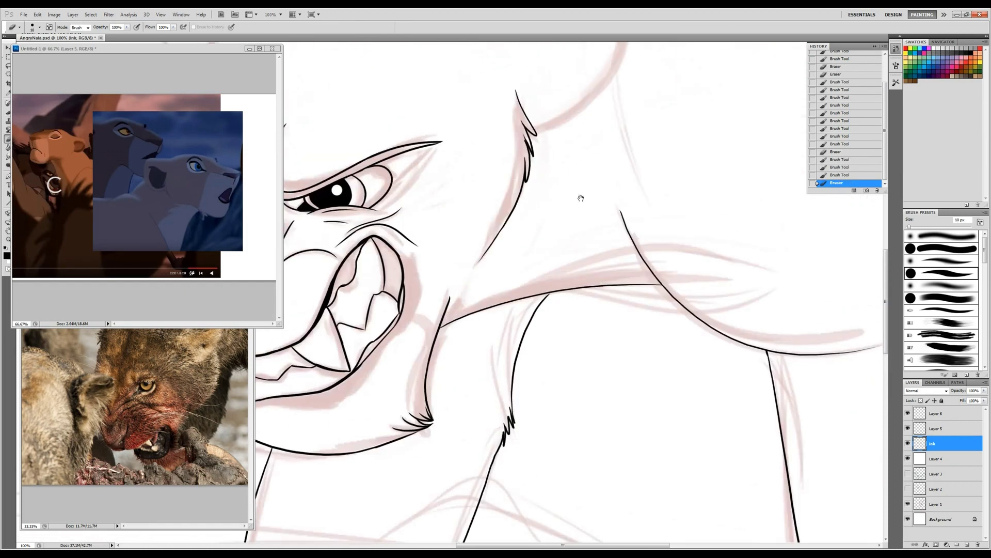
scroll(575, 249, right, 3)
key(b)
Step: Draw the long line along the lioness's back and erase its overshooting tip
drag(413, 246, 793, 223)
key(ctrl+z)
key(ctrl+z)
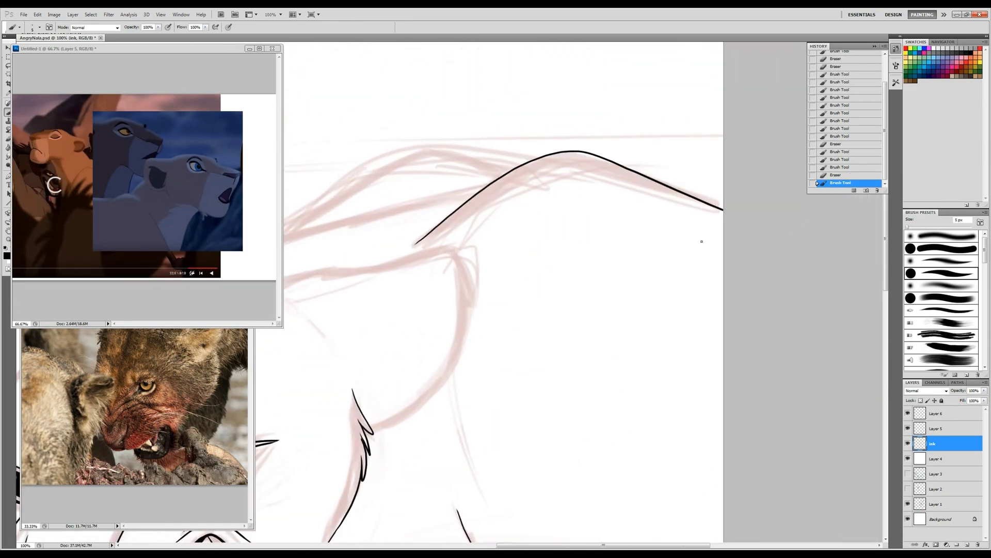
scroll(457, 317, down, 5)
scroll(511, 250, left, 8)
scroll(512, 250, up, 2)
mouse_move(347, 233)
mouse_down()
mouse_move(705, 125)
mouse_move(698, 128)
mouse_up()
key(e)
key(b)
key(e)
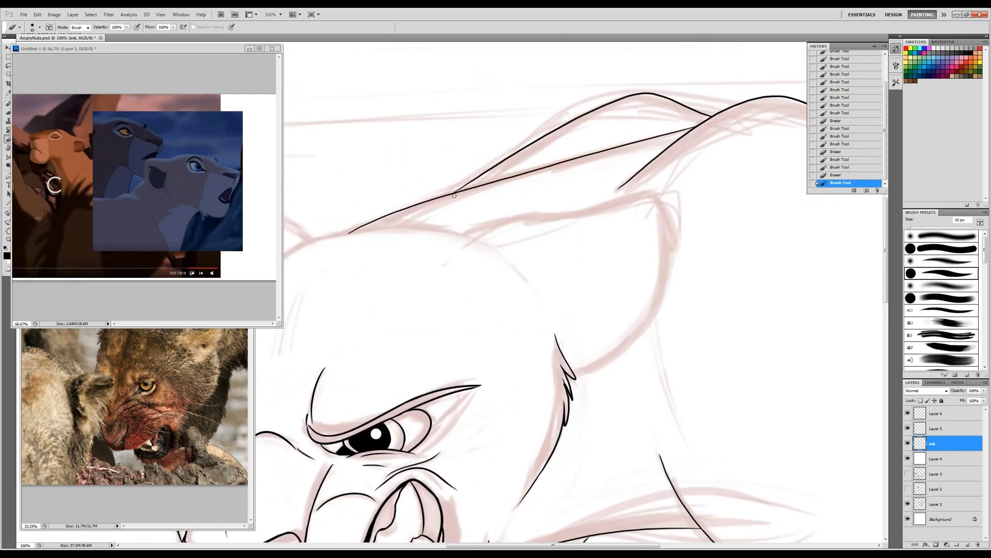
drag(631, 173, 626, 181)
key(b)
scroll(568, 171, down, 4)
Step: Ink the ear outline down to the fur tuft and darken the ear edge
mouse_move(548, 117)
mouse_down()
mouse_move(444, 131)
mouse_move(652, 140)
mouse_up()
drag(638, 196, 557, 266)
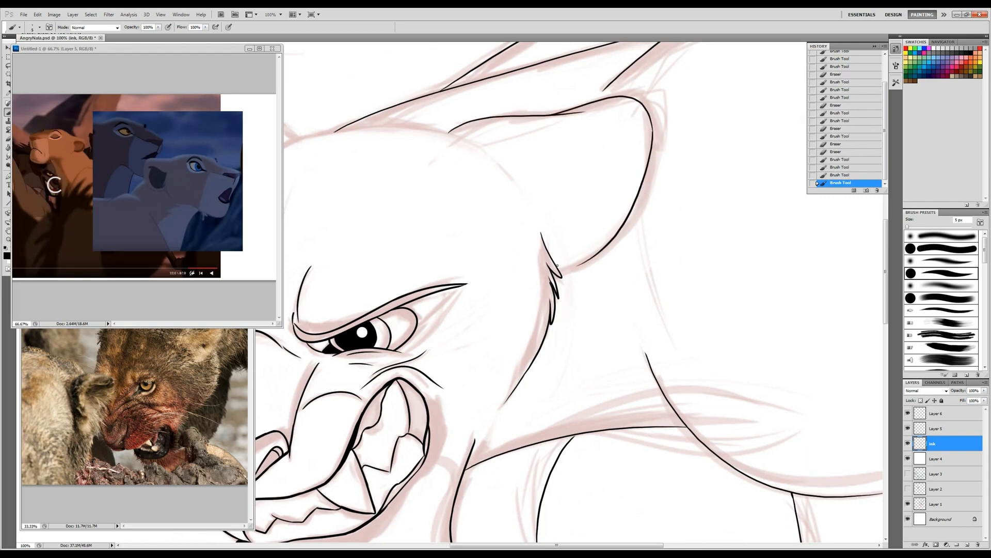
drag(651, 142, 652, 123)
Step: Ink the outline across the top of the head, erasing excess ink and stray marks
drag(229, 204, 407, 218)
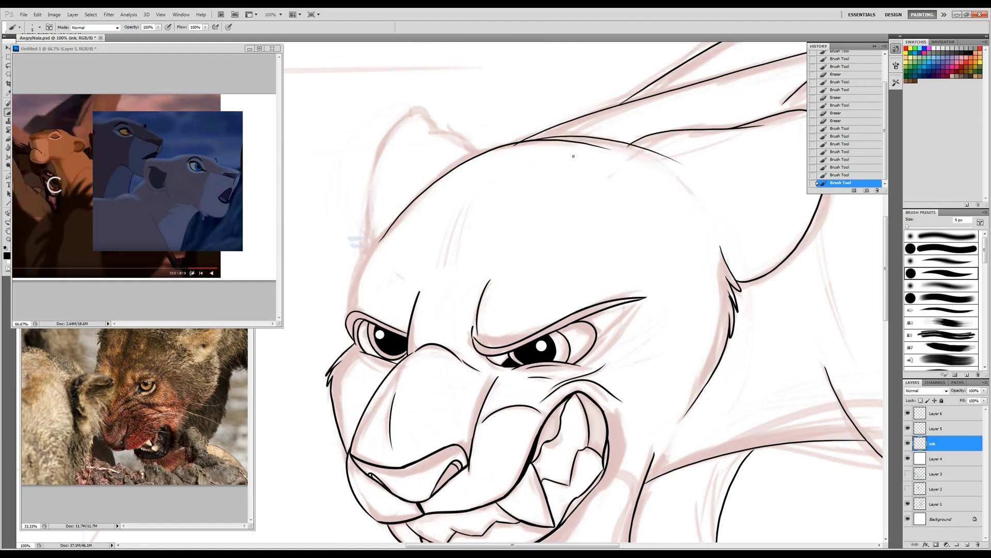
drag(522, 140, 702, 194)
key(e)
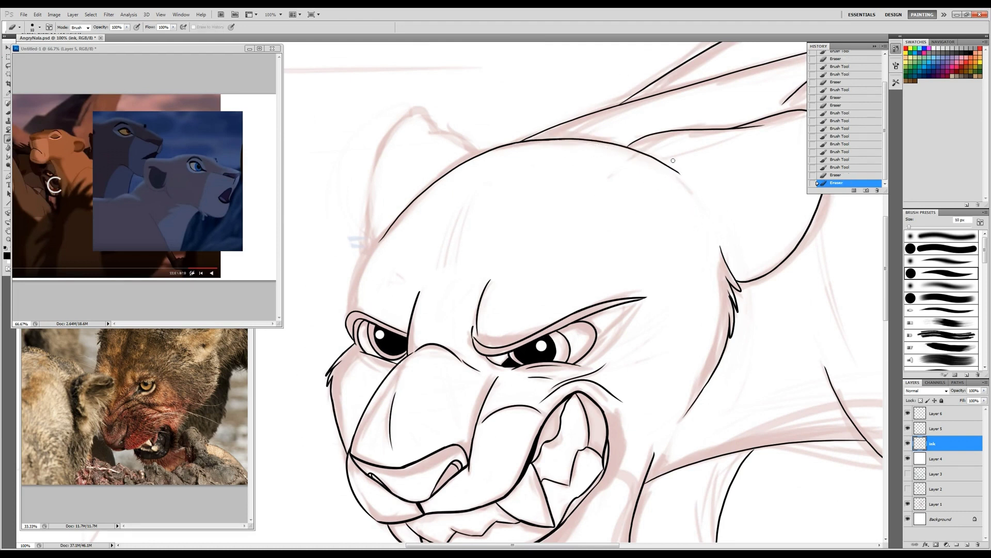
key(b)
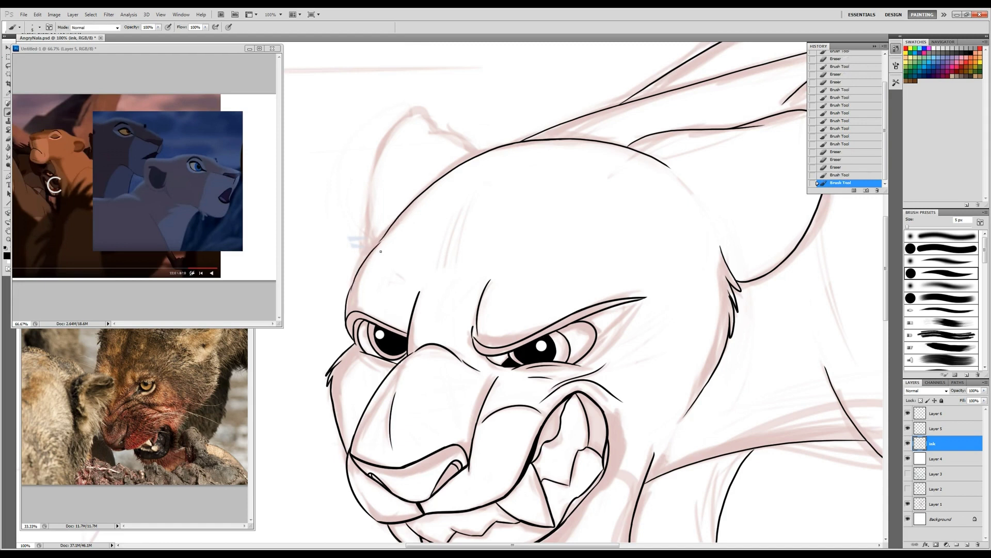
drag(385, 235, 376, 247)
key(e)
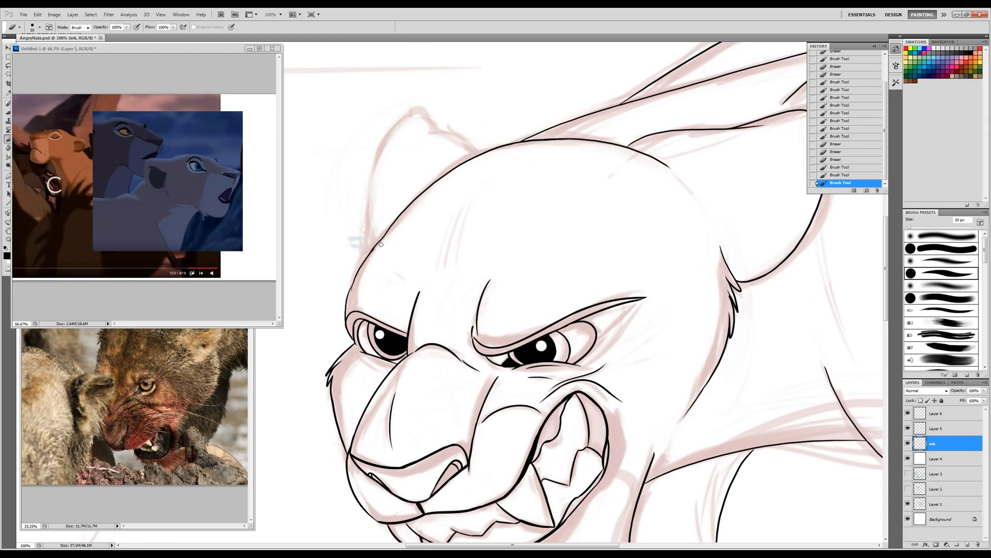
drag(353, 292, 346, 303)
key(b)
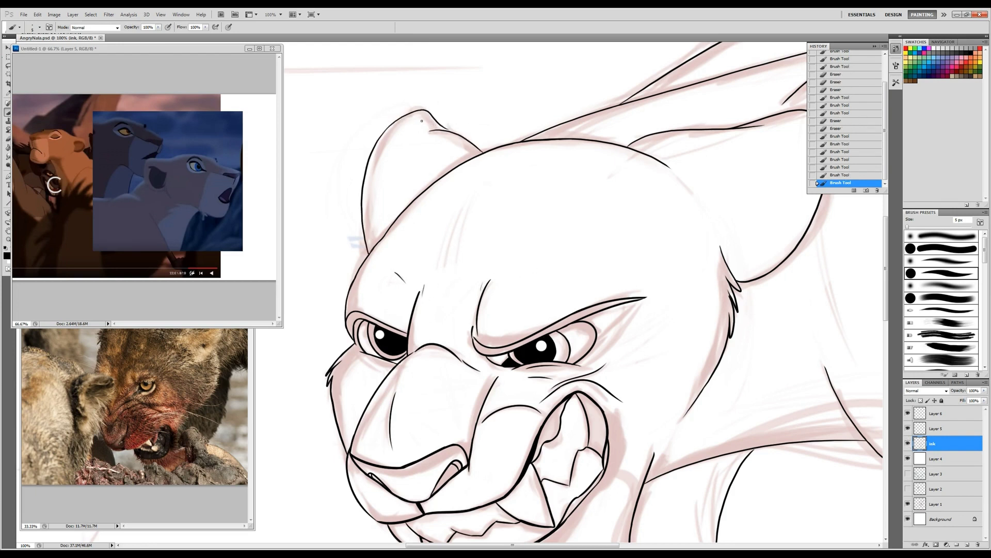
key(e)
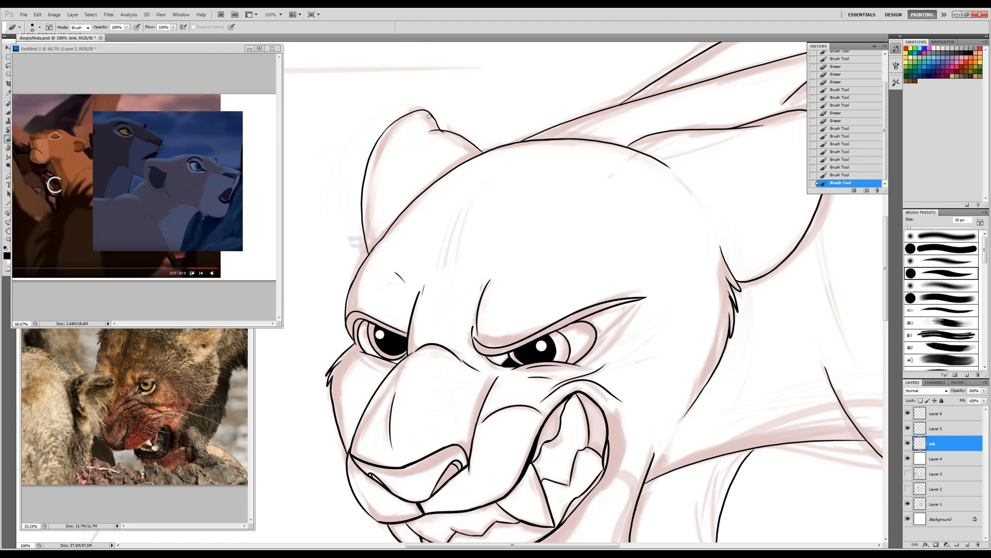
click(433, 137)
Step: Select the background, expand and invert it, and bucket-fill the figures dark brown
key(b)
mouse_move(668, 539)
mouse_down()
mouse_move(554, 369)
mouse_move(513, 255)
mouse_up()
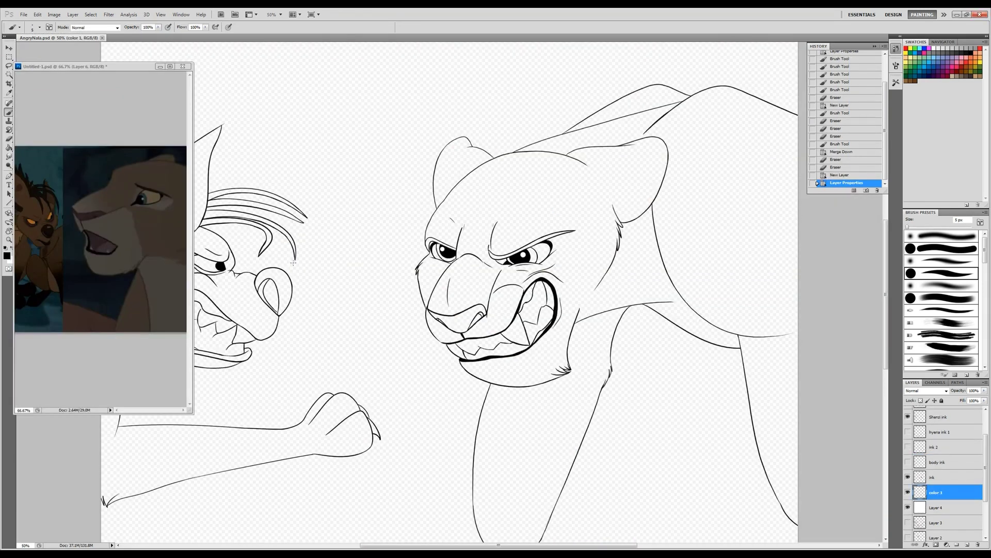
key(w)
click(709, 382)
click(91, 14)
click(196, 124)
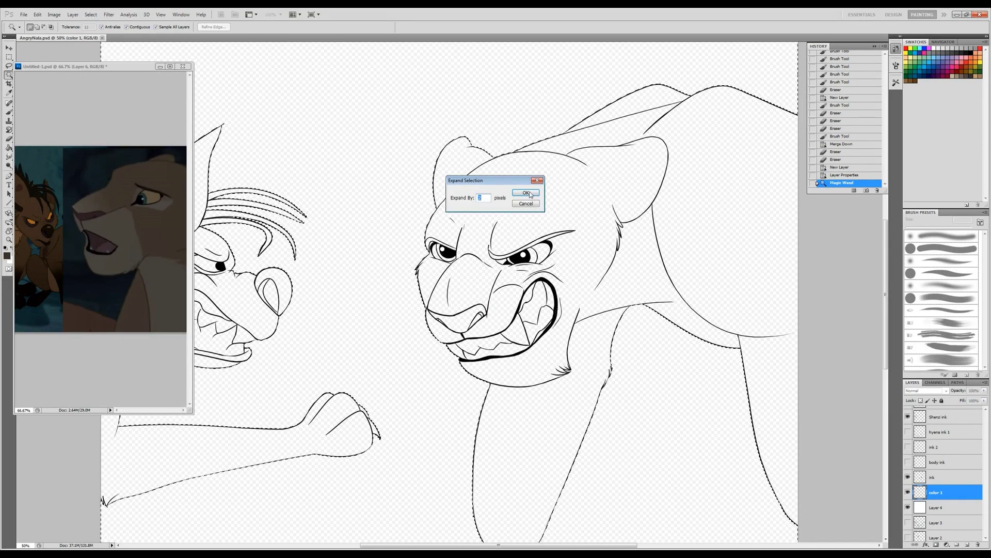
click(526, 193)
key(shift+ctrl+i)
key(g)
click(555, 351)
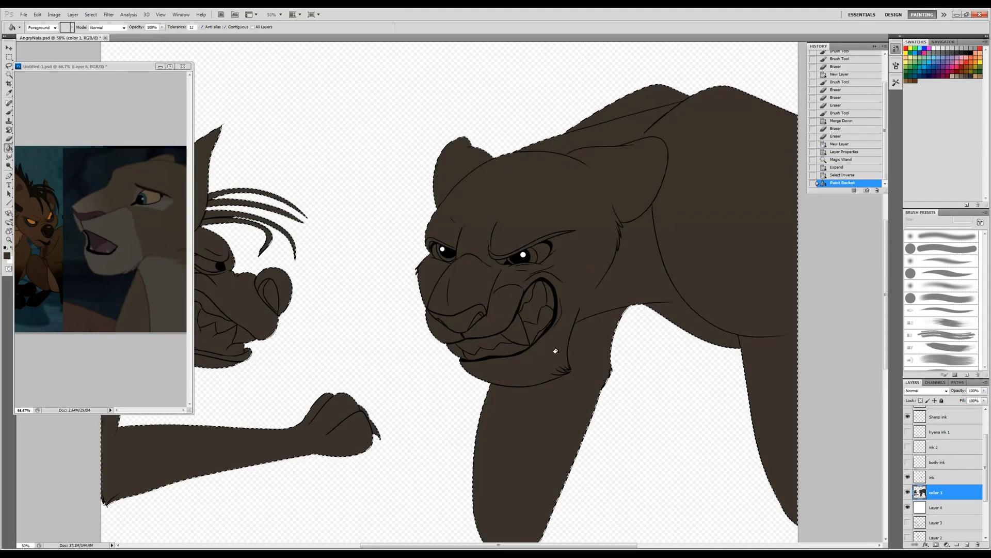
key(ctrl+d)
Step: Touch up the brown base along the head's edge and other outline areas
key(e)
scroll(540, 378, up, 3)
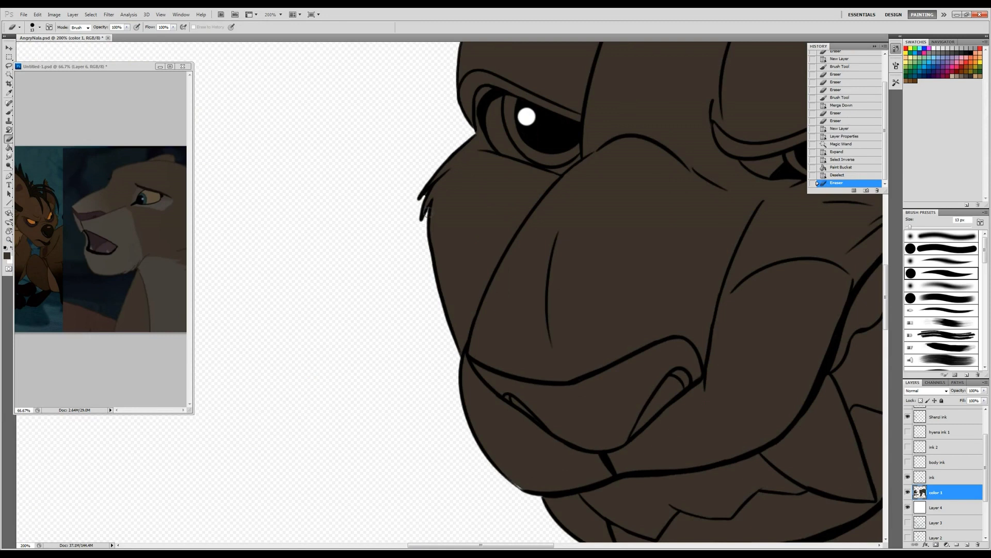
key(b)
mouse_move(615, 200)
mouse_down()
mouse_move(620, 299)
mouse_move(364, 305)
mouse_up()
scroll(627, 354, down, 10)
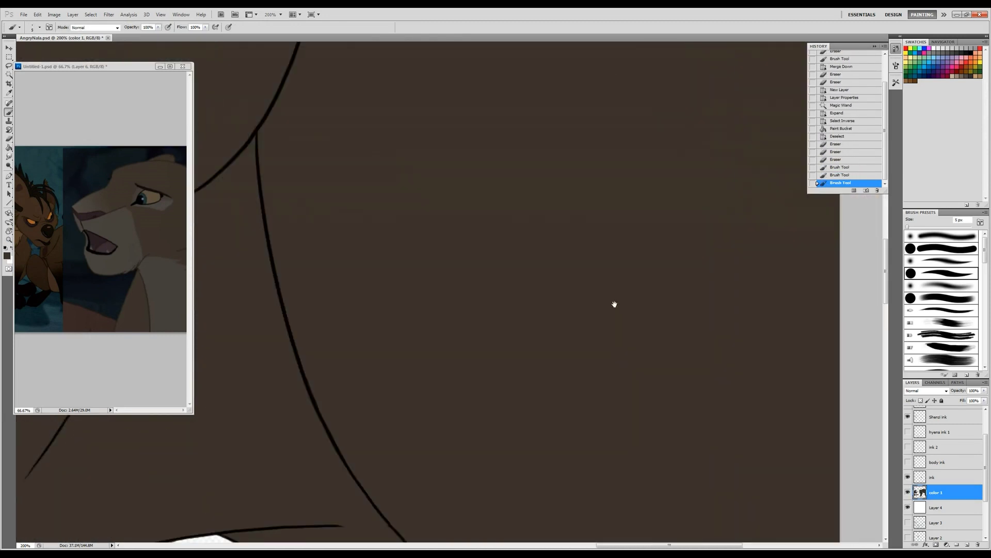
mouse_move(417, 310)
mouse_down()
mouse_move(410, 284)
mouse_move(416, 297)
mouse_up()
scroll(498, 349, right, 10)
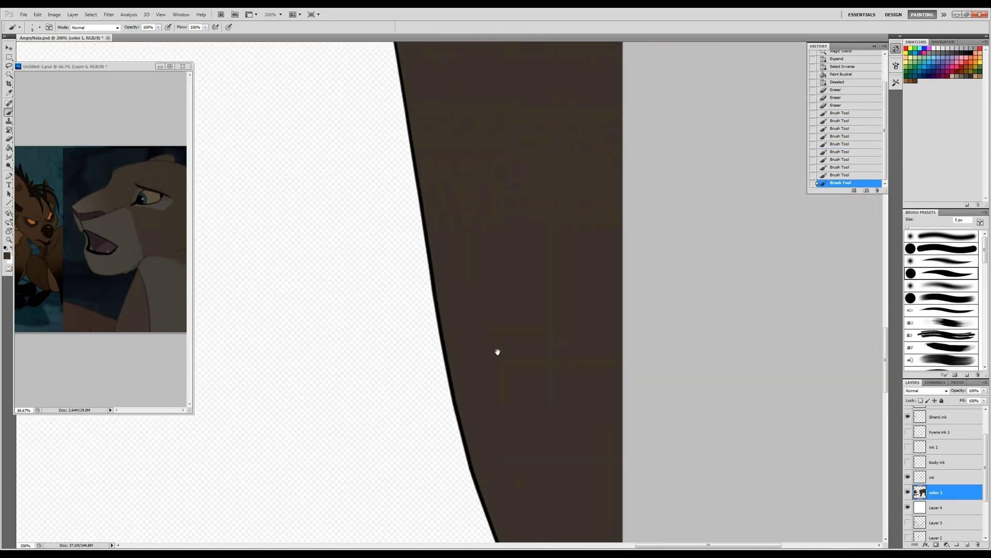
scroll(511, 338, down, 10)
mouse_move(511, 339)
mouse_down()
mouse_move(532, 323)
mouse_move(632, 540)
mouse_up()
Step: Add a new layer named 'eyes' above color 1 with a clipped layer over it
click(967, 544)
double_click(936, 495)
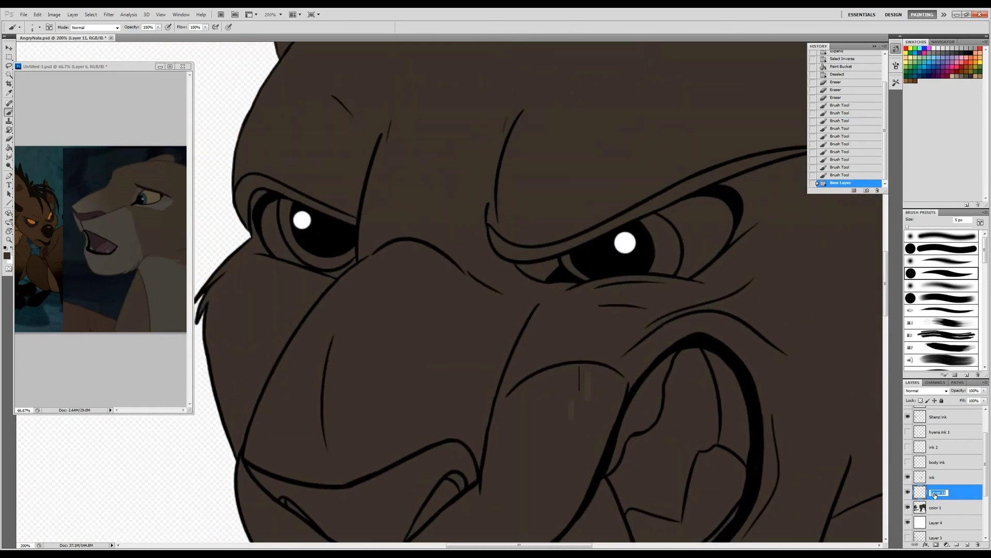
click(967, 545)
key(ctrl+alt+g)
click(967, 544)
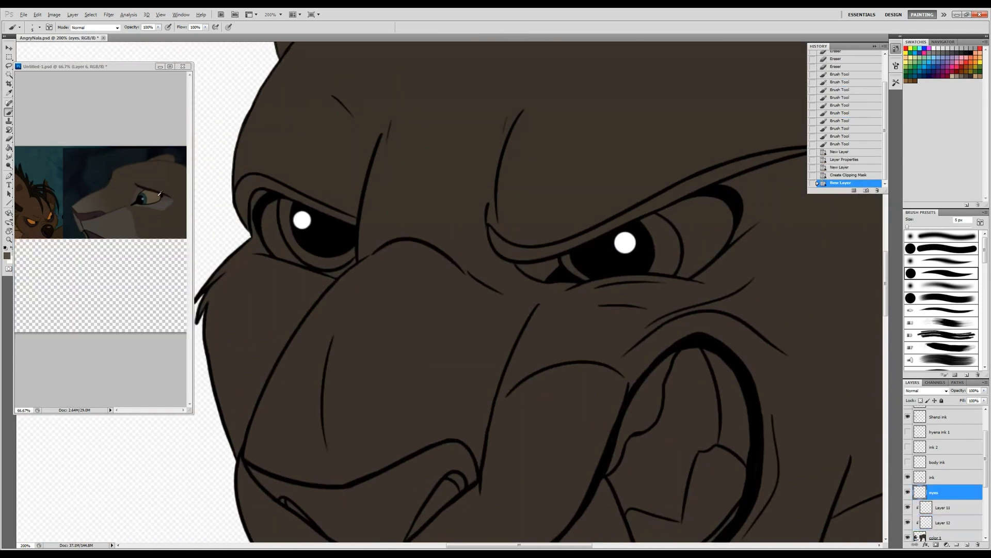
Step: Select and expand both eye-white areas and fill them tan
key(w)
click(275, 232)
shift+click(285, 243)
shift+click(671, 222)
click(90, 15)
click(199, 114)
key(Return)
click(273, 235)
click(692, 212)
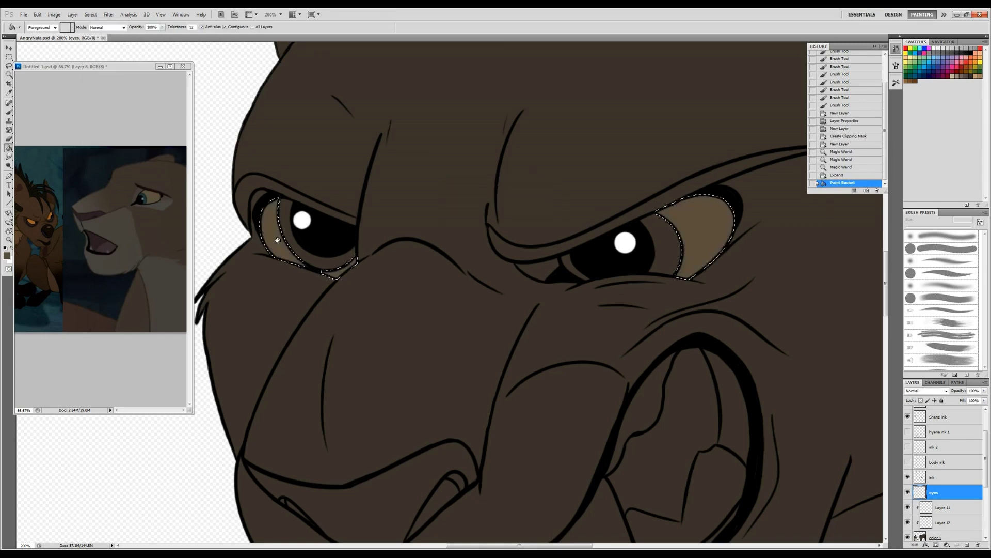
key(ctrl+d)
Step: Erase stray tan around the eyes and paint in missed corners
key(e)
click(318, 279)
click(326, 279)
key(b)
click(318, 279)
click(326, 280)
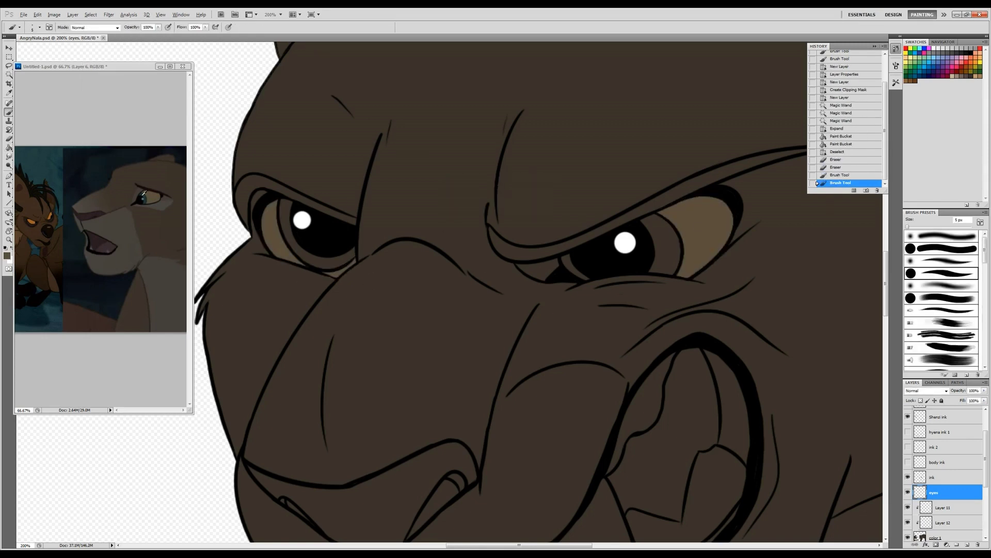
Step: Select and expand both iris crescents and fill them teal
key(w)
click(285, 223)
shift+click(309, 258)
shift+click(575, 268)
click(90, 14)
click(199, 113)
key(Return)
key(g)
click(290, 243)
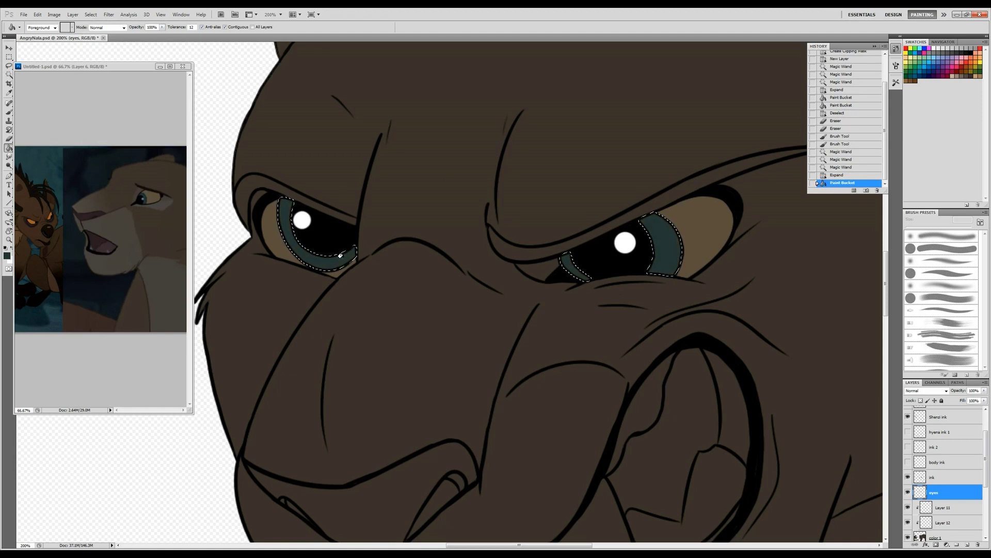
key(ctrl+d)
Step: Select and expand the hyena's eye and fill it orange
drag(256, 422, 392, 443)
key(w)
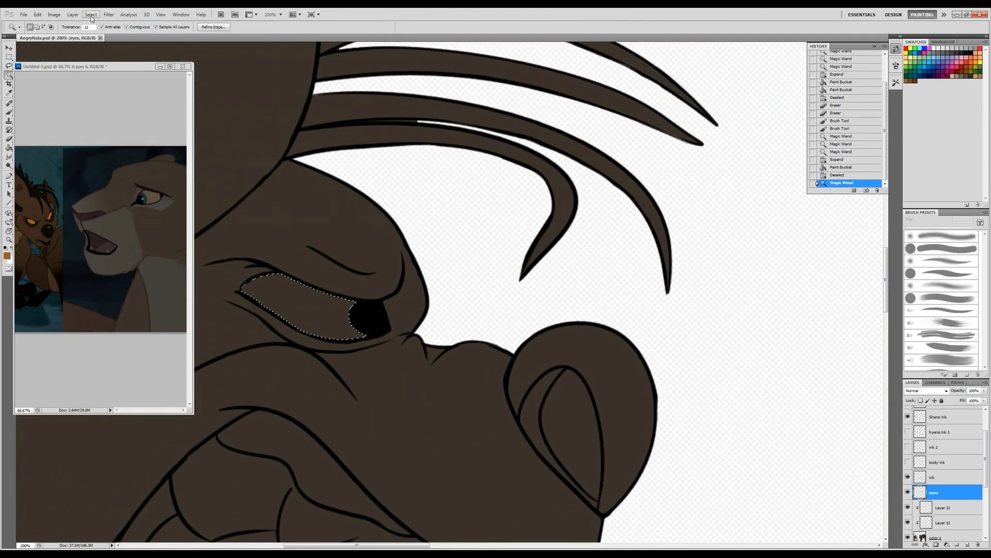
click(289, 305)
click(90, 15)
mouse_move(119, 99)
click(175, 114)
key(Return)
key(g)
click(309, 310)
key(ctrl+d)
Step: Erase stray colour along the hyena's whisker edge and set the brush to 5 px
mouse_move(384, 149)
mouse_down()
mouse_move(487, 159)
mouse_move(446, 246)
mouse_move(671, 258)
mouse_up()
key(b)
key(e)
right_click(508, 235)
key(Escape)
drag(671, 258, 764, 264)
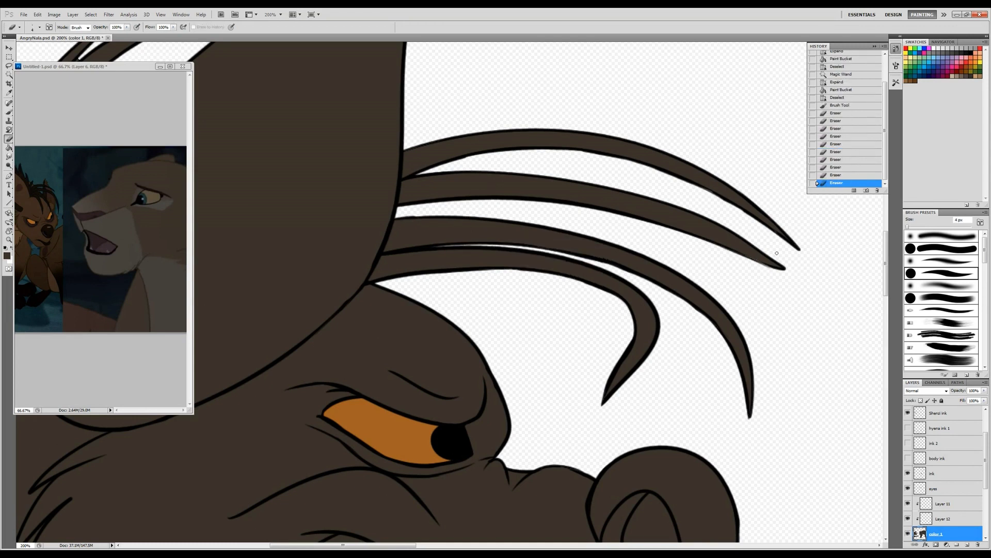
key(b)
key(bracketright)
Step: Erase a stray bit of fur colour near the hyena's whiskers
drag(331, 315, 395, 323)
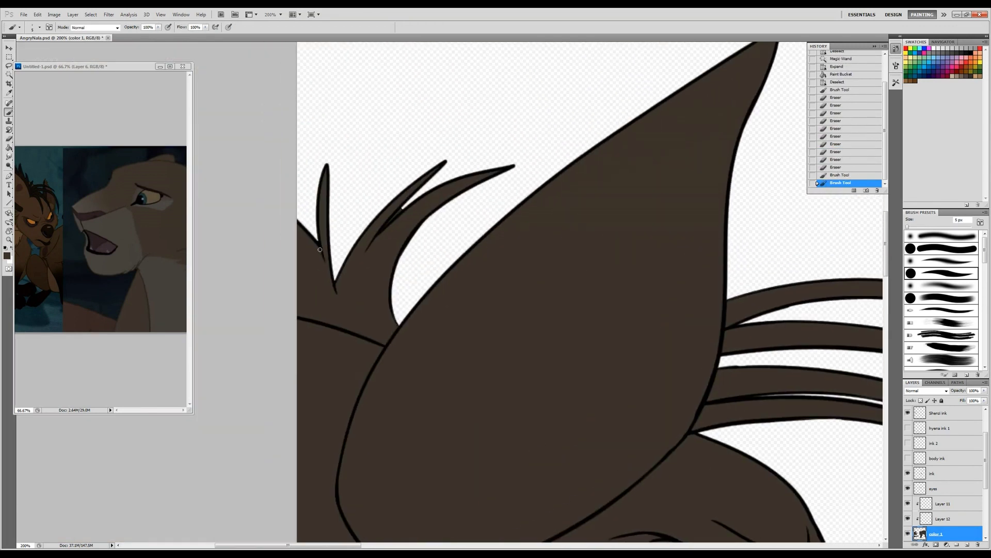
key(e)
click(416, 218)
Step: Paint colour into the gaps along the lioness's jaw and touch up the fill near the paw
mouse_move(534, 341)
mouse_down()
mouse_move(531, 232)
mouse_move(464, 258)
mouse_move(436, 321)
mouse_move(471, 423)
mouse_up()
key(b)
click(354, 409)
click(461, 446)
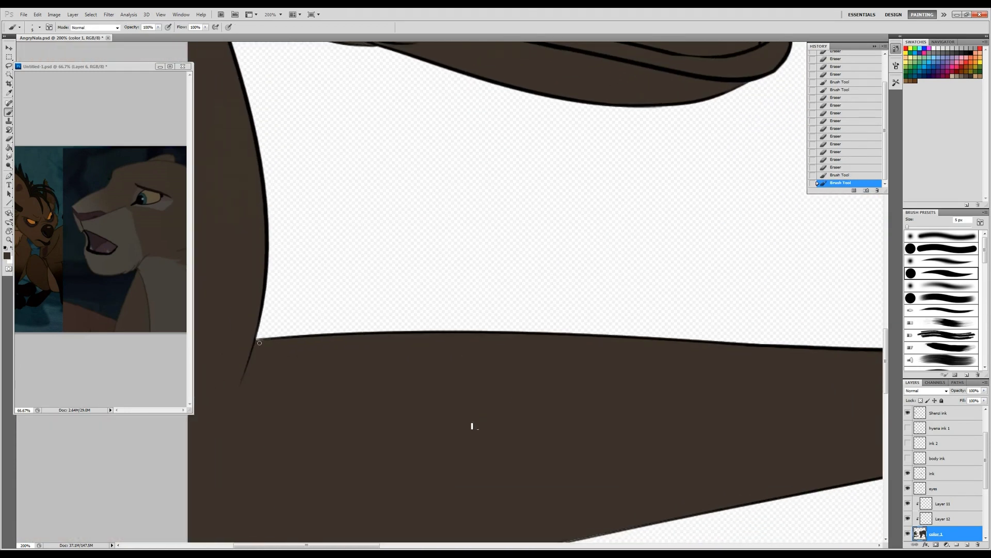
click(263, 341)
mouse_move(263, 340)
mouse_down()
mouse_move(591, 354)
mouse_move(170, 461)
mouse_up()
key(e)
key(b)
click(723, 387)
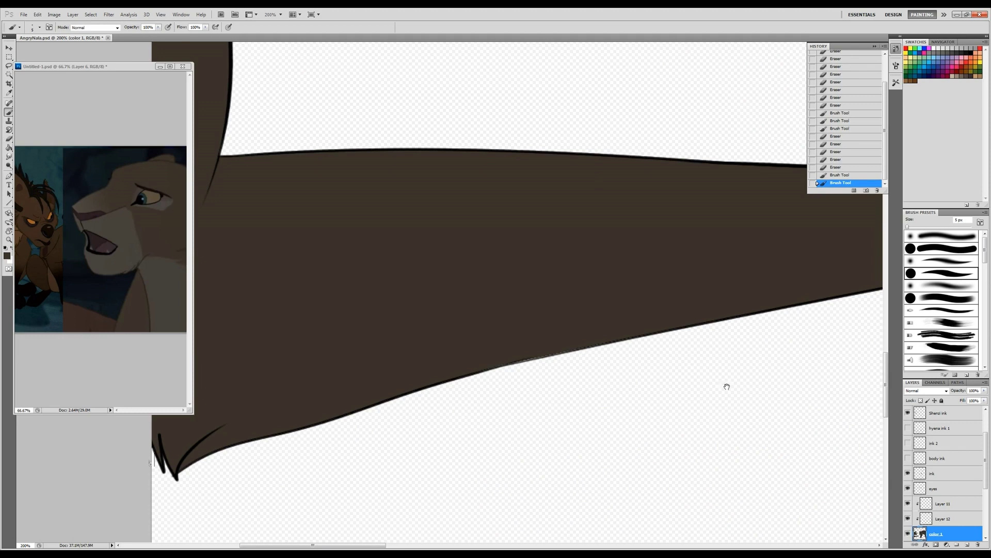
mouse_move(724, 387)
mouse_down()
mouse_move(709, 336)
mouse_move(599, 310)
mouse_move(744, 334)
mouse_move(648, 316)
mouse_move(670, 281)
mouse_up()
Step: Rename Layer 12 to 'underbelly' and bring the lioness's face into view
double_click(954, 517)
key(Return)
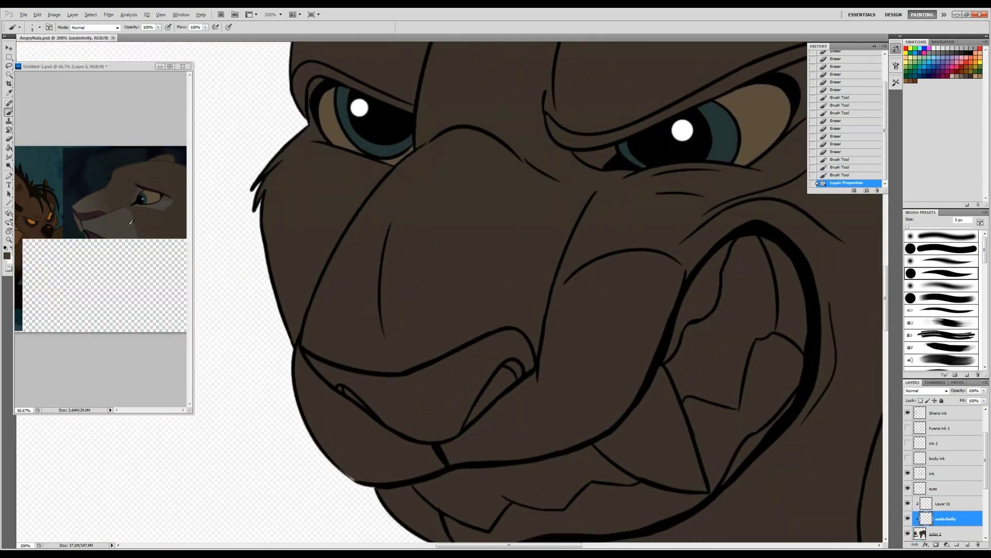
drag(620, 207, 586, 171)
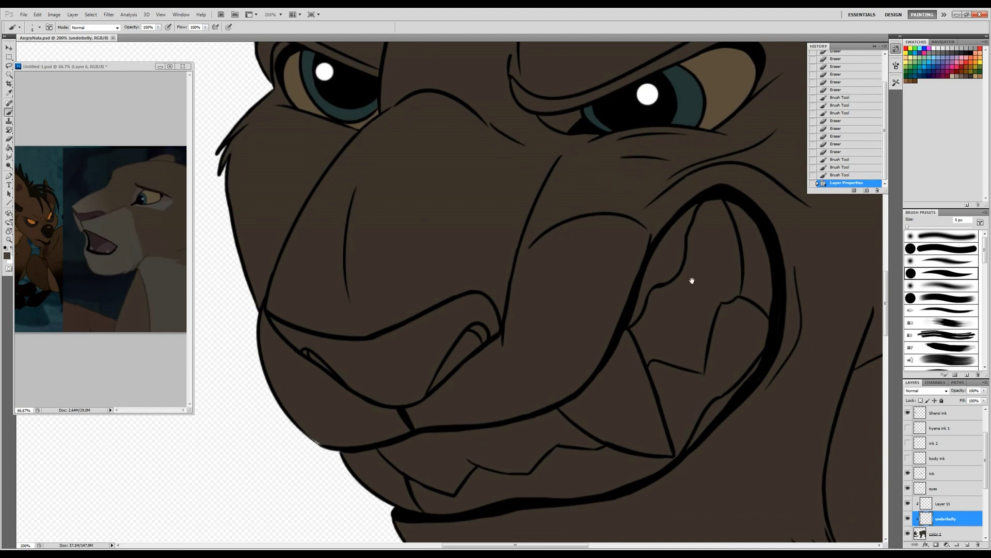
drag(692, 281, 625, 235)
drag(744, 177, 674, 142)
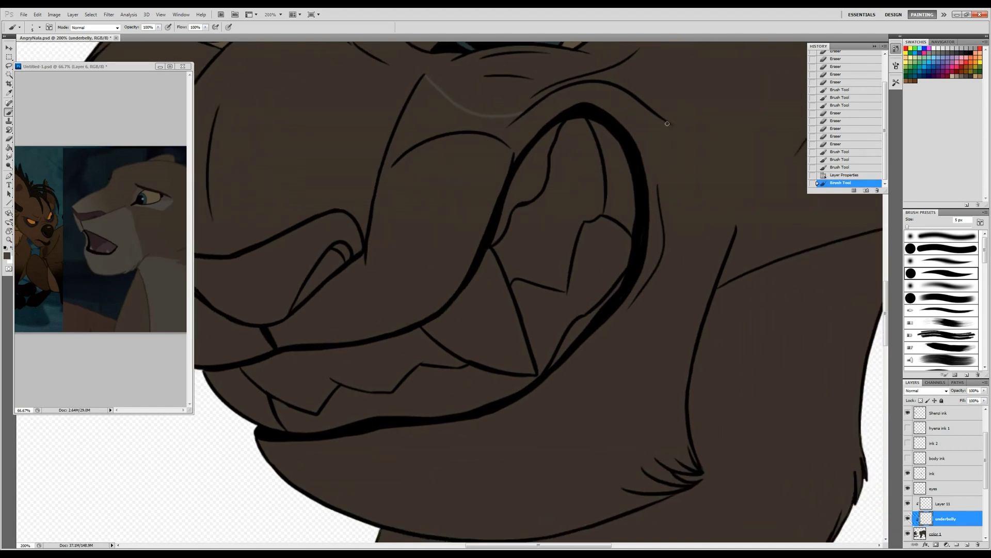
Step: Brush faint grey strokes across the chest, undoing the short one
drag(726, 248, 575, 343)
mouse_move(364, 405)
mouse_down()
mouse_move(514, 266)
mouse_move(498, 281)
mouse_move(547, 273)
mouse_move(615, 243)
mouse_move(749, 248)
mouse_up()
key(ctrl+z)
key(e)
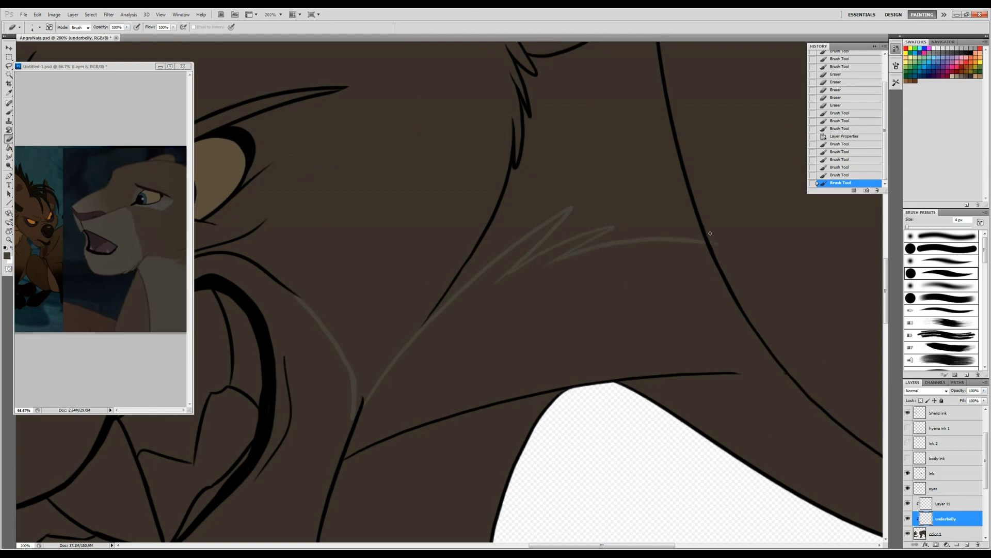
scroll(486, 354, down, 2)
Step: Select the muzzle and lower jaw, expand the selection, and fill it a lighter tan
key(w)
click(332, 381)
shift+click(553, 178)
drag(332, 381, 593, 402)
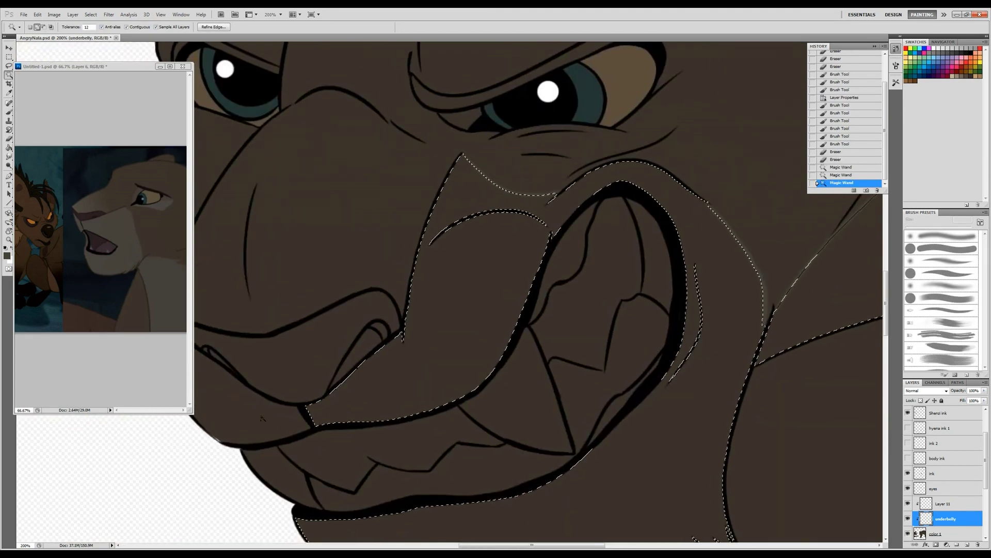
click(91, 14)
click(97, 100)
click(176, 114)
click(525, 195)
key(g)
click(471, 289)
click(719, 339)
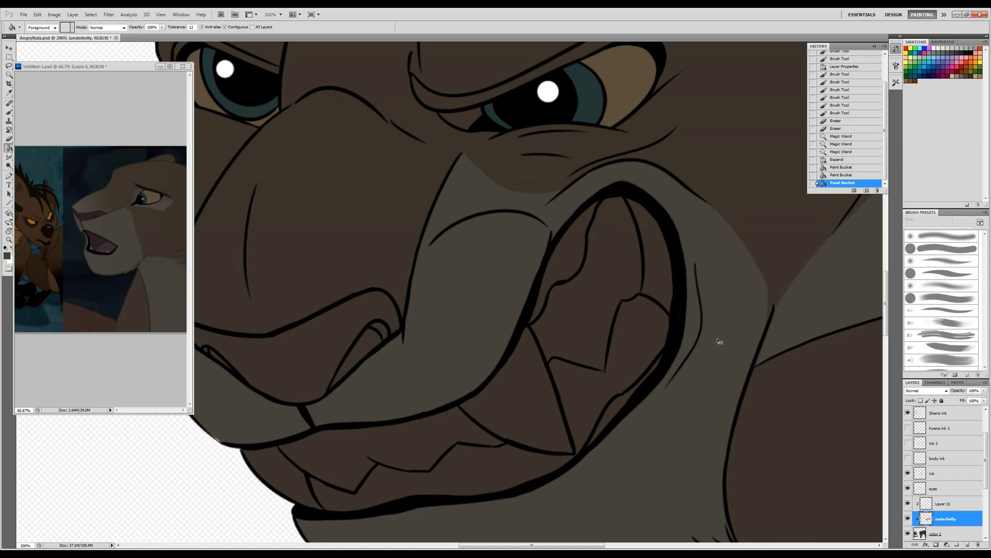
key(ctrl+d)
Step: Pick up the darker fur colour and make Layer 11 the working layer
key(b)
key(b)
key(alt+bracketleft)
alt+click(349, 267)
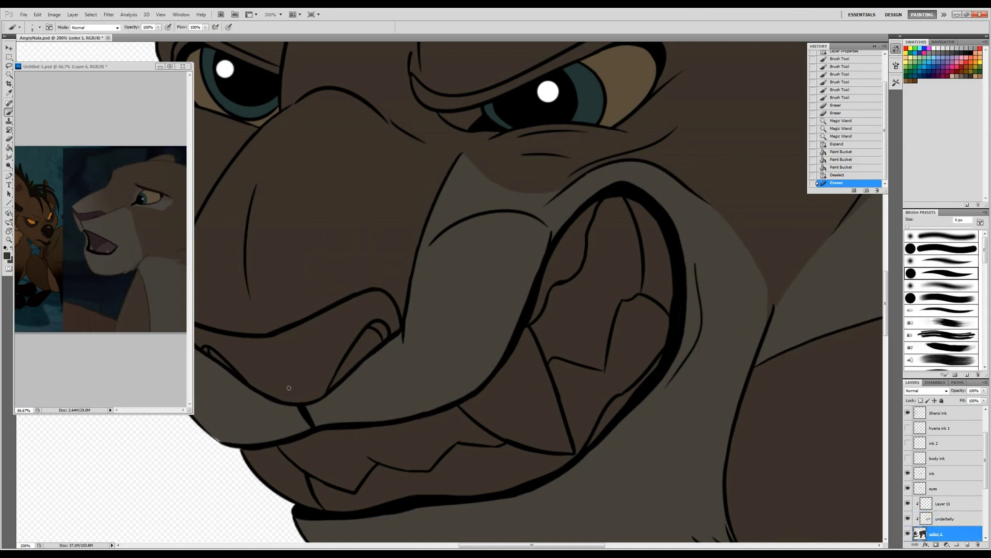
key(alt+bracketright)
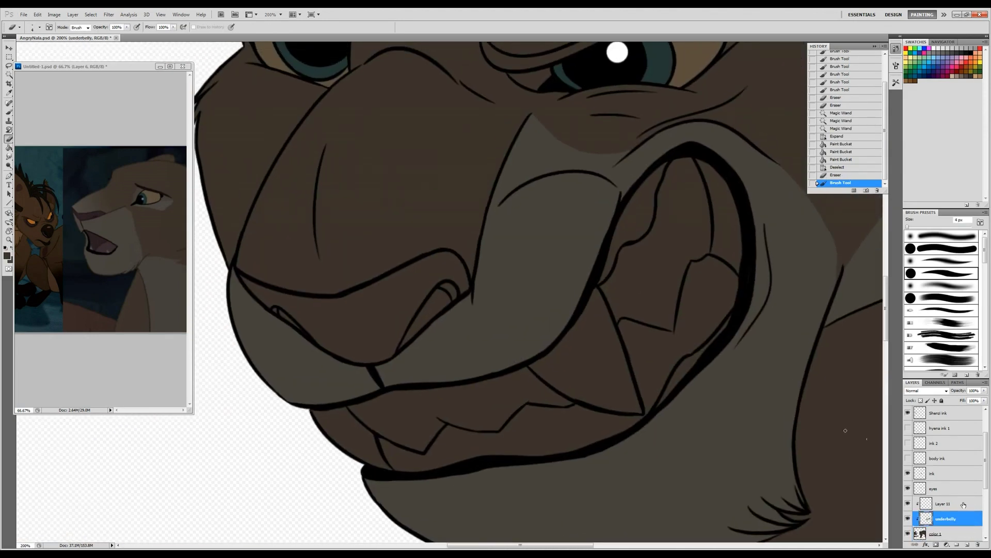
key(alt+bracketright)
Step: Select the nose, expand the selection, and fill it dark mauve
key(w)
click(405, 283)
click(90, 14)
click(176, 114)
key(Return)
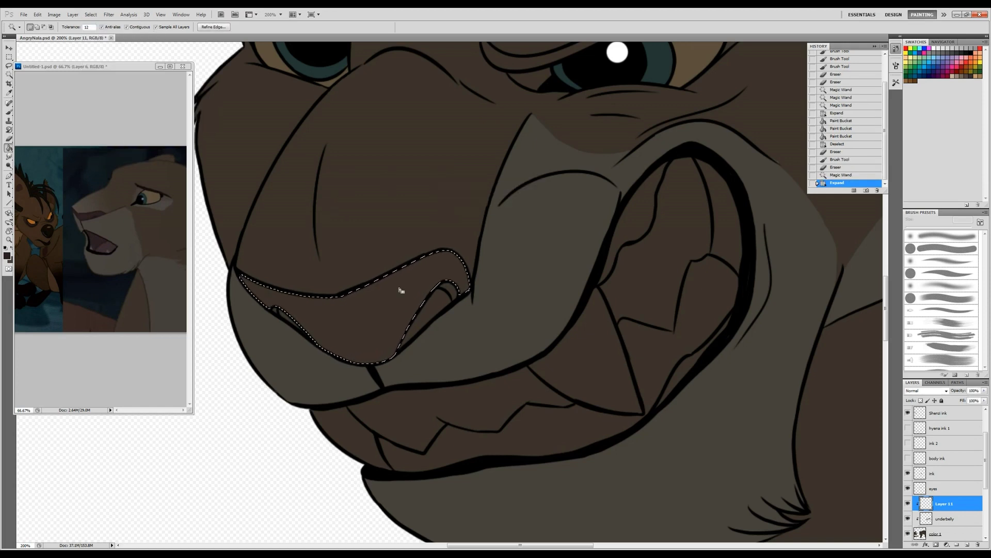
key(g)
click(361, 309)
key(ctrl+d)
Step: Fill the two nose highlight areas darker and paint over the highlight edge
key(w)
click(439, 299)
shift+click(286, 318)
click(91, 15)
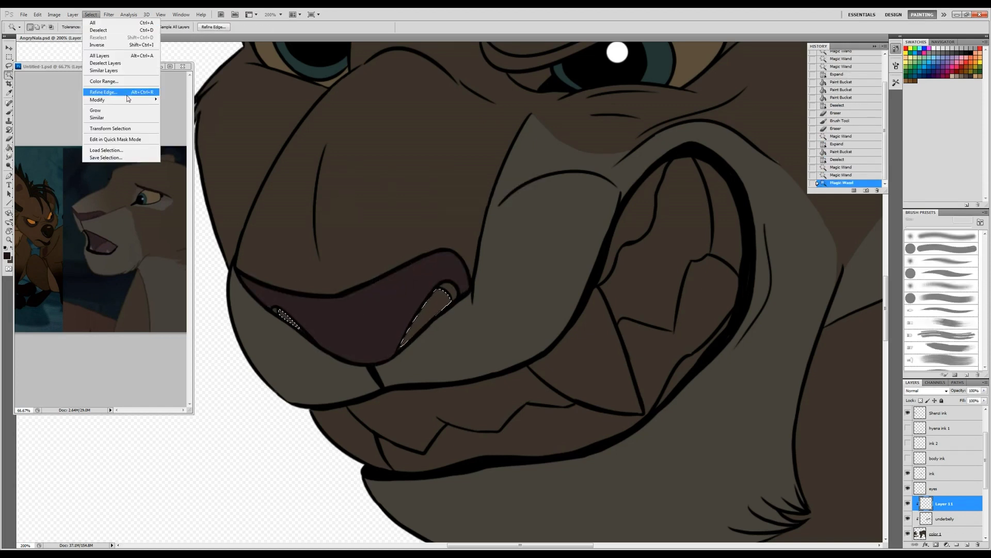
click(176, 114)
key(Return)
key(g)
click(423, 315)
click(289, 318)
key(ctrl+d)
key(b)
click(253, 285)
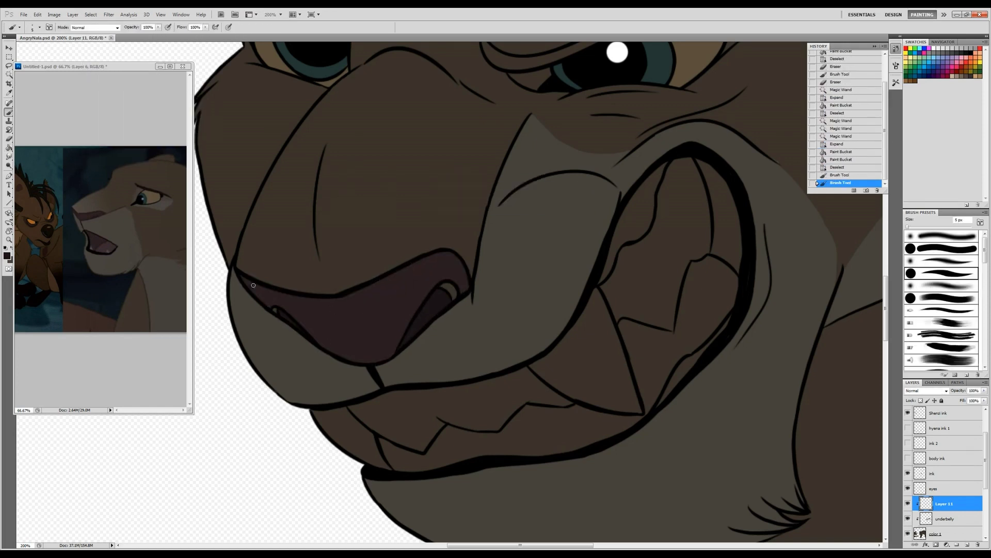
Step: Paint a brownish-pink highlight on the nose, then sample the dark mauve colour
click(6, 255)
click(679, 224)
click(449, 289)
click(447, 287)
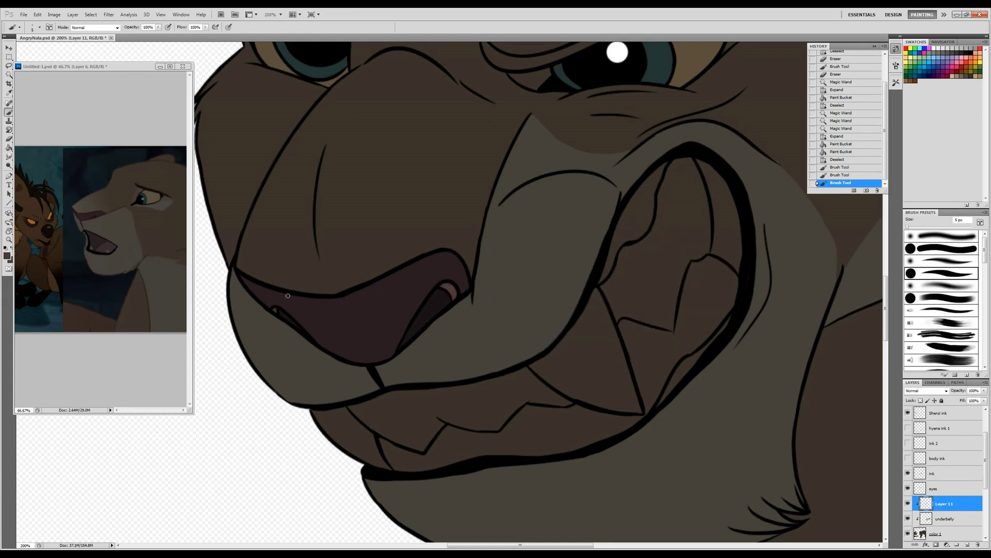
scroll(666, 248, up, 3)
key(i)
click(111, 248)
click(7, 255)
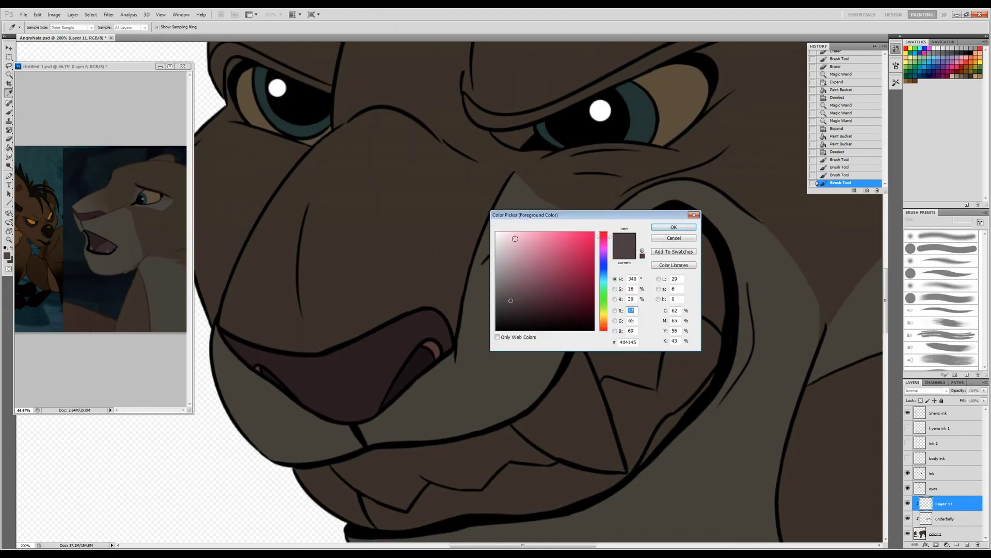
key(Return)
Step: Select all the upper and lower teeth and expand the selection
key(w)
shift+click(671, 269)
shift+click(593, 394)
shift+click(578, 436)
shift+click(372, 504)
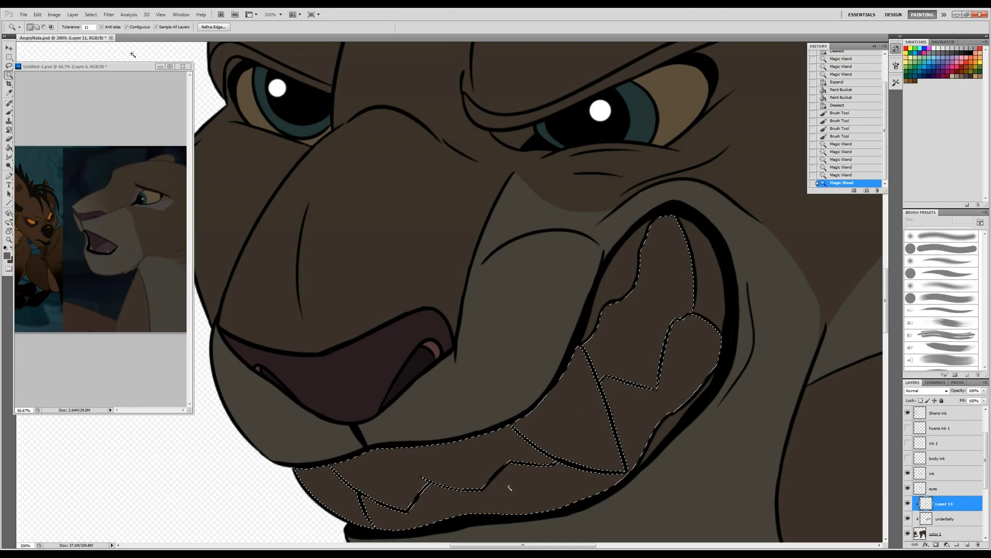
click(91, 14)
click(186, 111)
key(Return)
key(g)
click(571, 420)
Step: Fill the teeth light grey and erase the grey spilling past them
key(i)
click(7, 255)
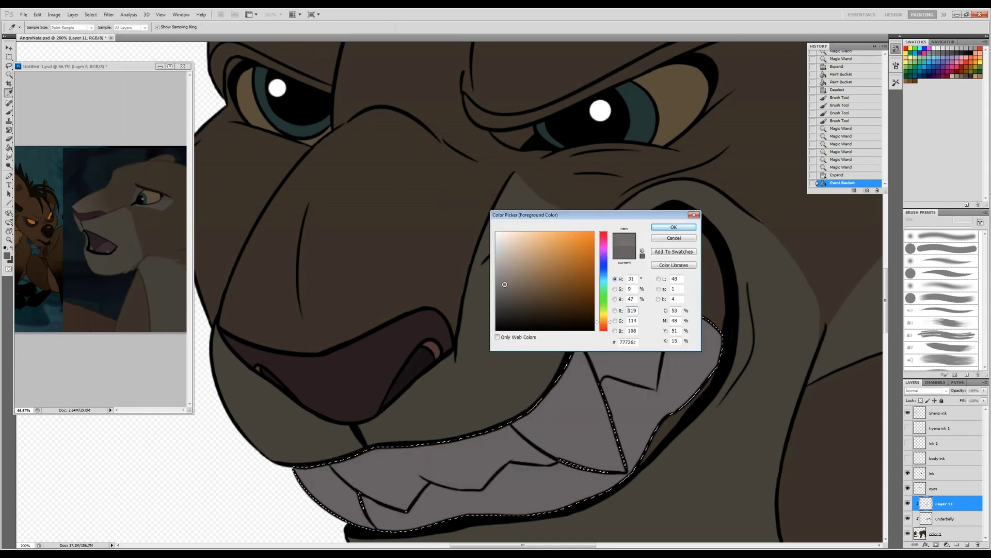
click(674, 228)
key(g)
click(627, 354)
key(ctrl+d)
key(e)
click(217, 258)
key(b)
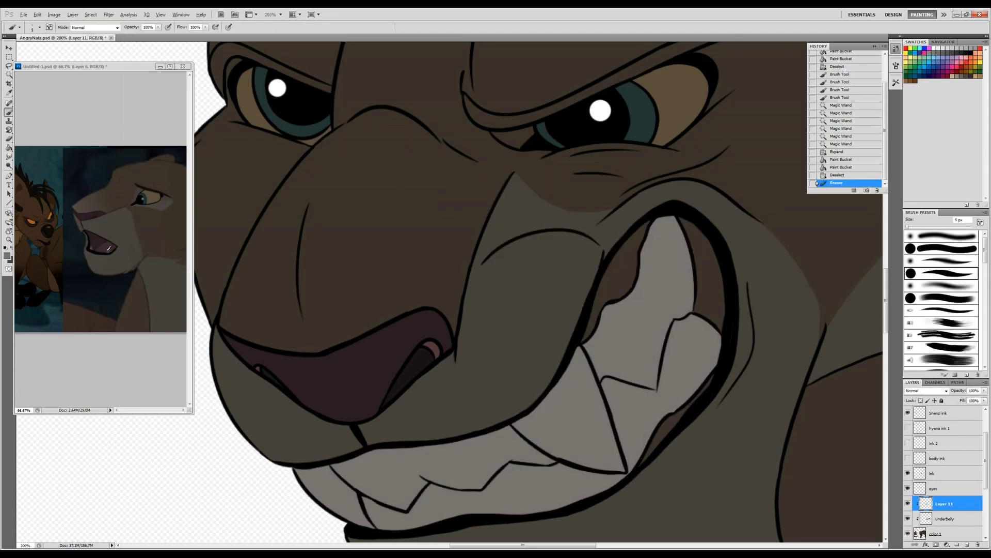
Step: Select the gums and three inner mouth areas, expand, and fill them dark red
click(8, 255)
key(Return)
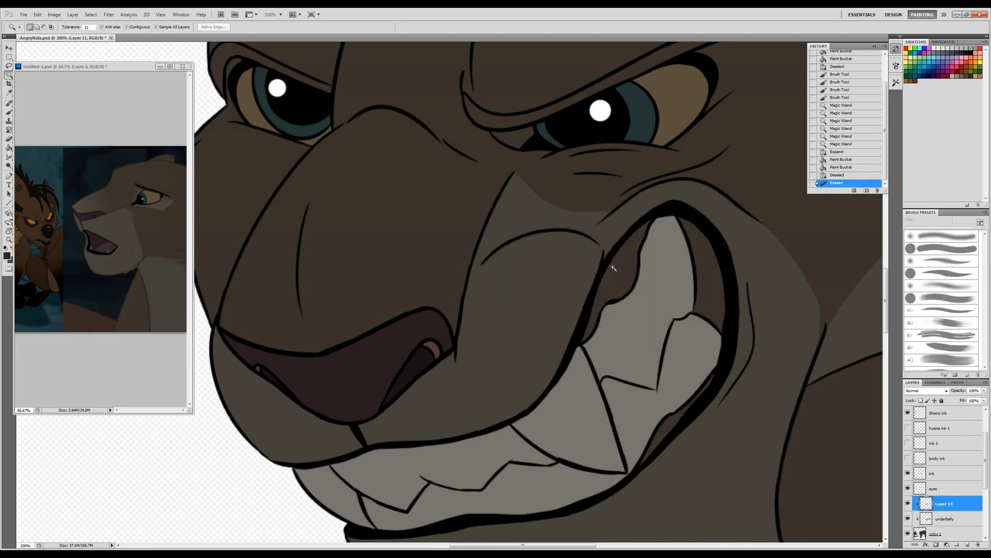
key(w)
click(707, 242)
shift+click(619, 269)
shift+click(676, 413)
click(91, 14)
click(204, 114)
key(Return)
key(g)
click(705, 268)
click(619, 269)
key(ctrl+d)
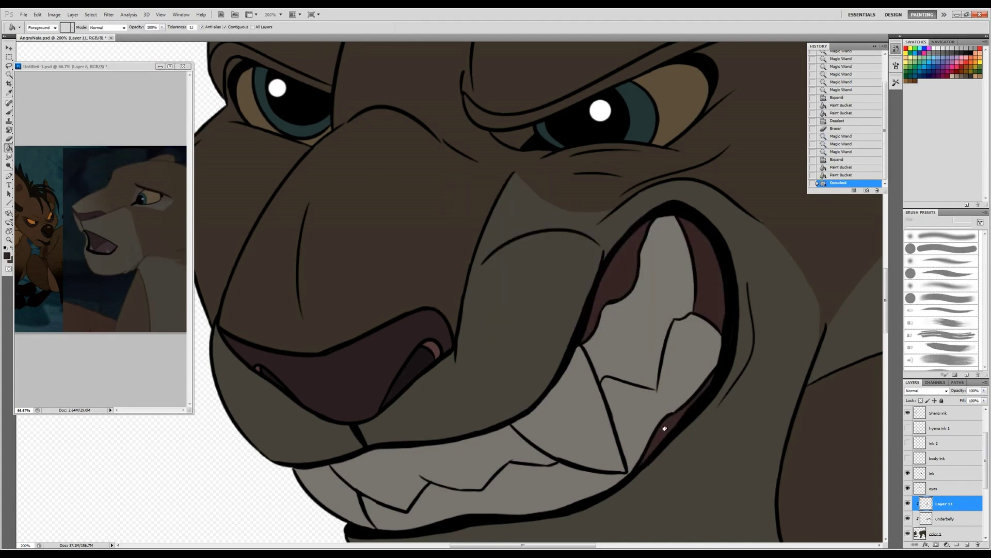
drag(568, 309, 640, 418)
Step: Select both eyebrow lines, expand the selection, and fill them dark brown
key(w)
click(671, 199)
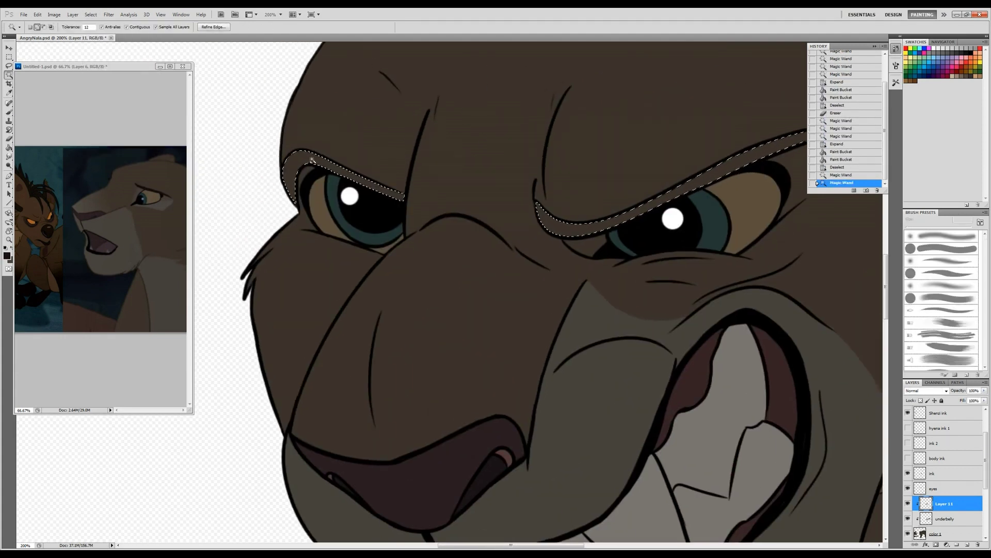
shift+click(351, 178)
click(91, 14)
mouse_move(119, 99)
click(174, 114)
key(Return)
key(g)
click(392, 190)
key(ctrl+d)
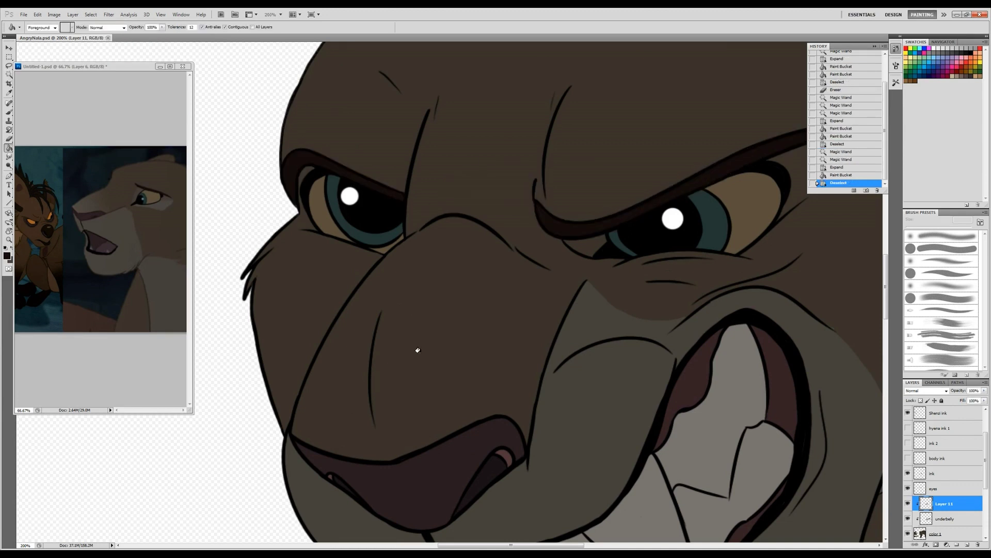
Step: Add a new layer placed beneath Layer 11
key(b)
key(ctrl+shift+alt+n)
key(ctrl+bracketleft)
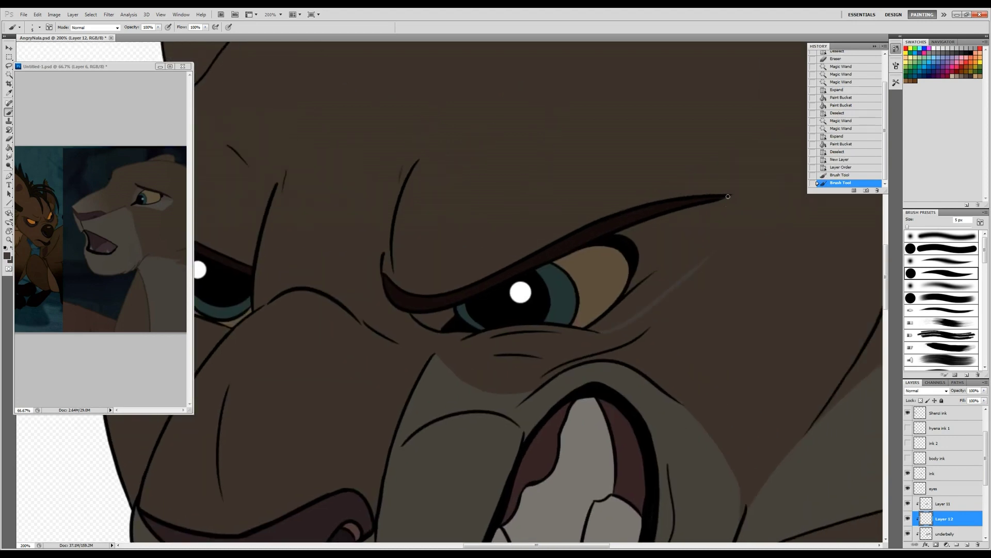
key(e)
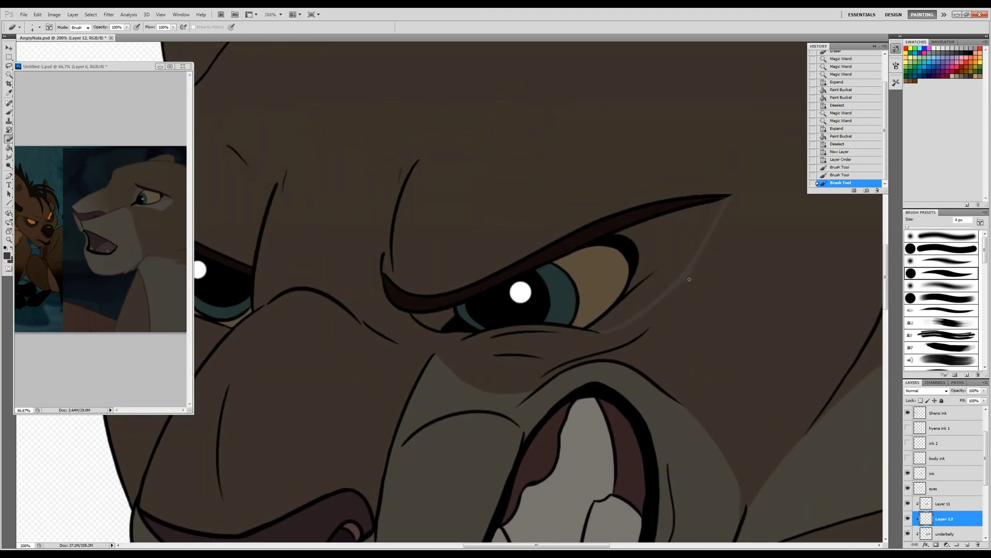
Step: Select the gap beside the right eye, expand it, and fill it light grey
key(w)
click(674, 243)
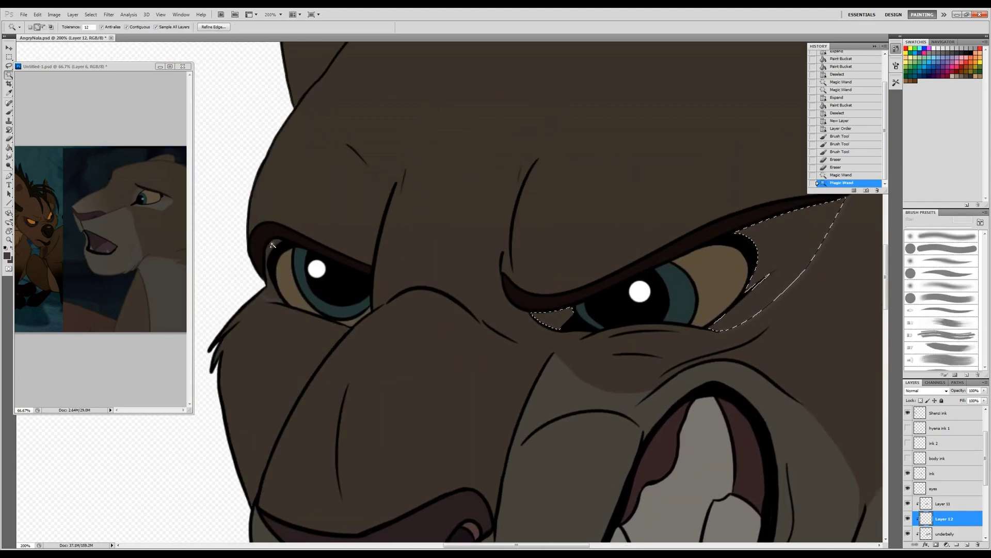
click(91, 14)
click(170, 113)
key(Return)
key(g)
click(780, 263)
click(552, 317)
click(744, 258)
key(ctrl+d)
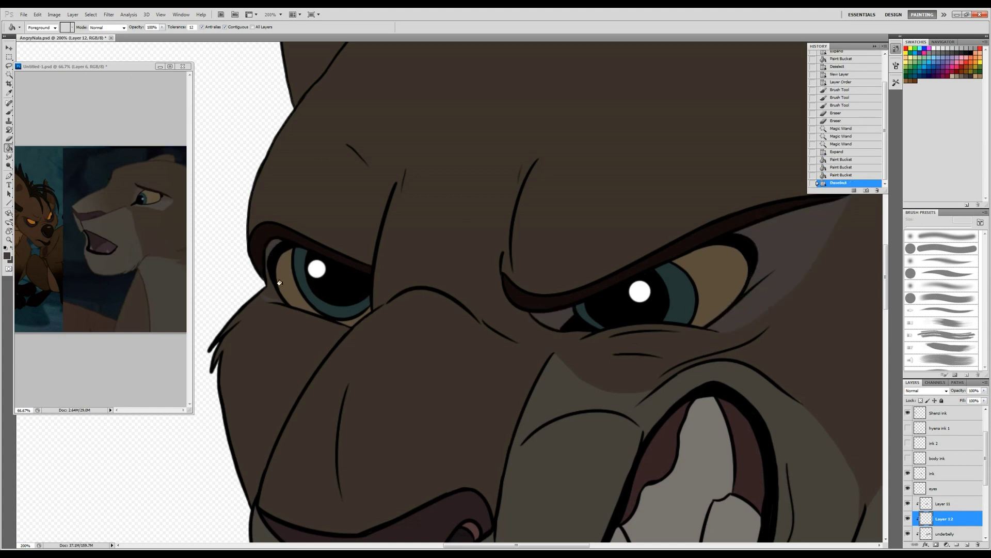
Step: With a 15 px brush, darken the eye corner and brush light grey into the wedge
key(b)
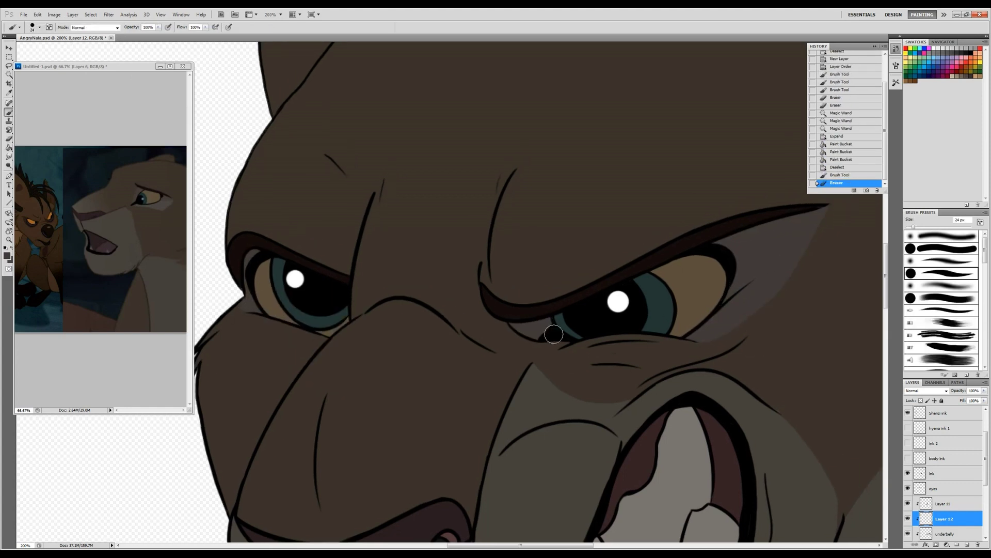
right_click(554, 334)
drag(581, 347, 540, 341)
key(Return)
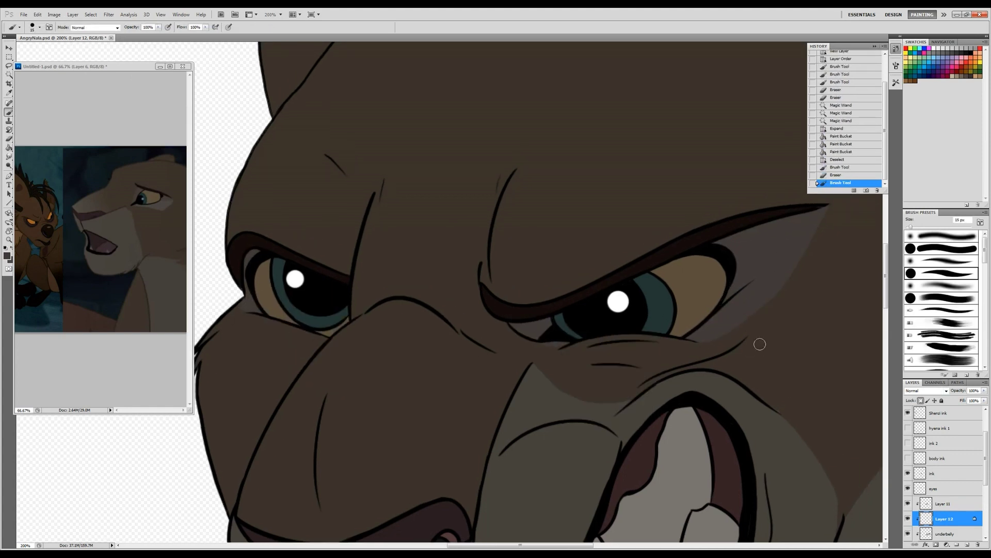
mouse_move(750, 302)
mouse_down()
mouse_move(695, 336)
mouse_move(764, 294)
mouse_move(817, 228)
mouse_up()
mouse_move(754, 279)
mouse_down()
mouse_move(792, 221)
mouse_move(807, 219)
mouse_up()
drag(738, 316, 774, 258)
drag(759, 279, 813, 215)
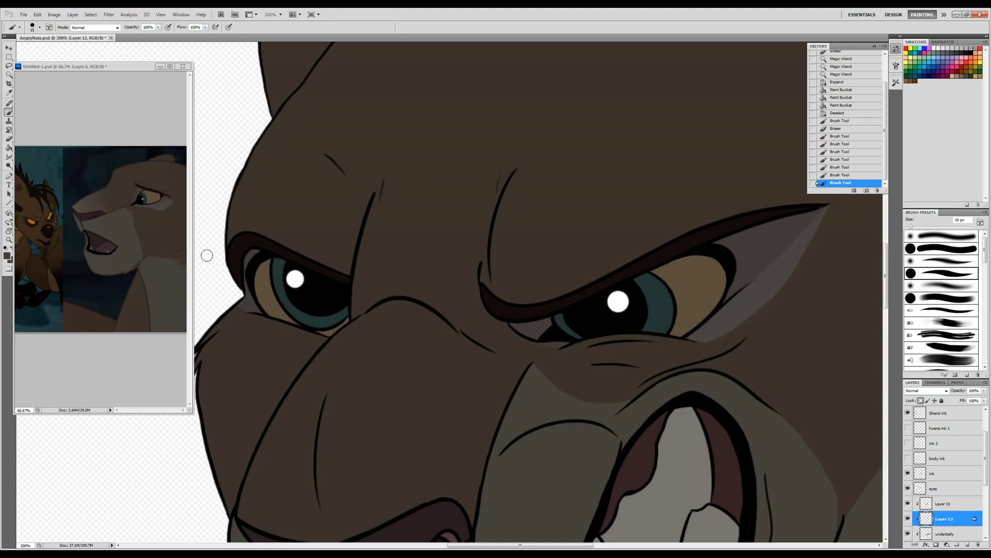
Step: Darken the outer corner of the left eye
drag(252, 302, 243, 298)
drag(247, 305, 259, 311)
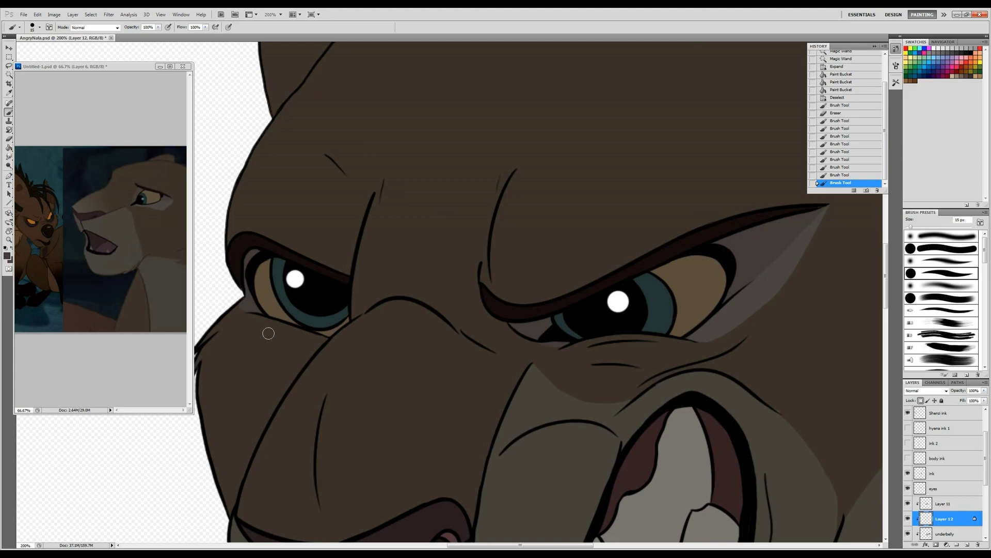
drag(608, 448, 611, 356)
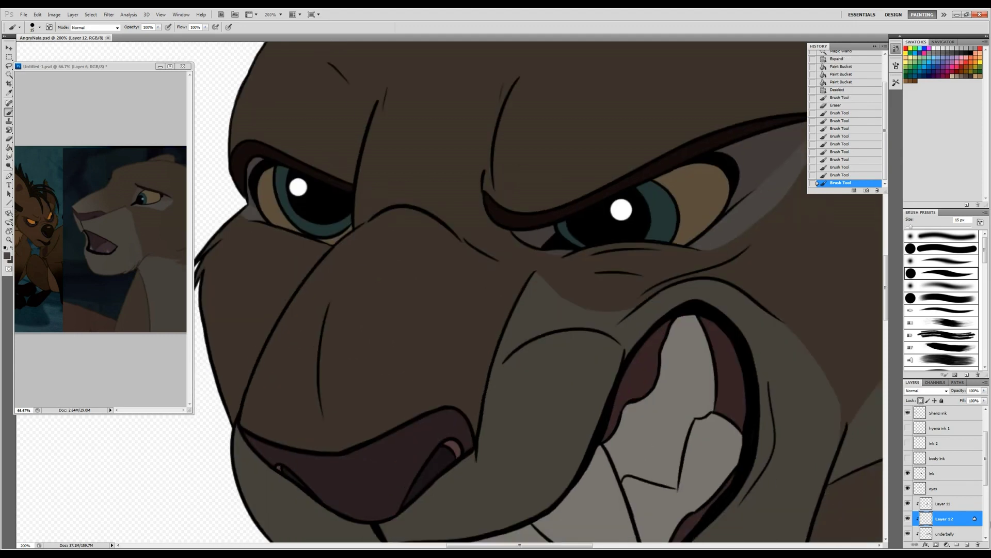
key(ctrl+shift+alt+n)
Step: Shade the muzzle with a soft brush at 36% opacity, erasing cheek excess with a 49 px eraser
right_click(434, 342)
key(Return)
key(3)
key(6)
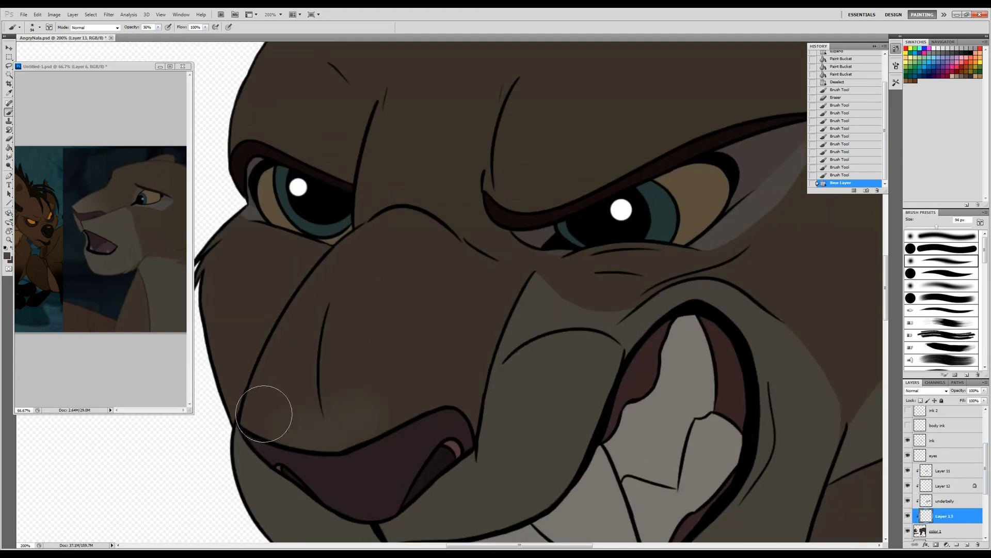
mouse_move(485, 460)
mouse_down()
mouse_move(287, 394)
mouse_move(471, 429)
mouse_move(321, 405)
mouse_up()
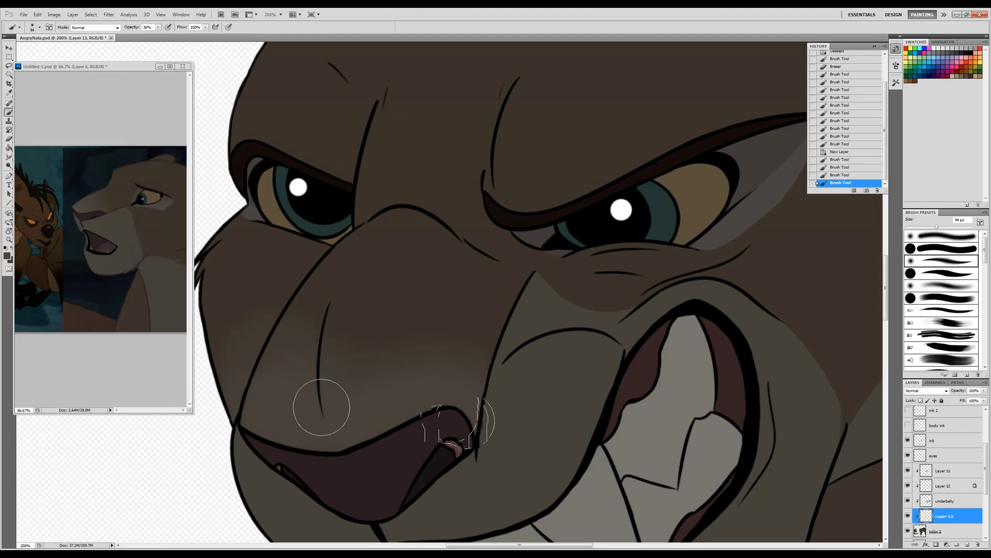
key(e)
key(bracketright)
key(bracketright)
key(bracketright)
key(bracketright)
key(bracketright)
key(bracketright)
key(bracketright)
key(bracketright)
drag(221, 317, 240, 336)
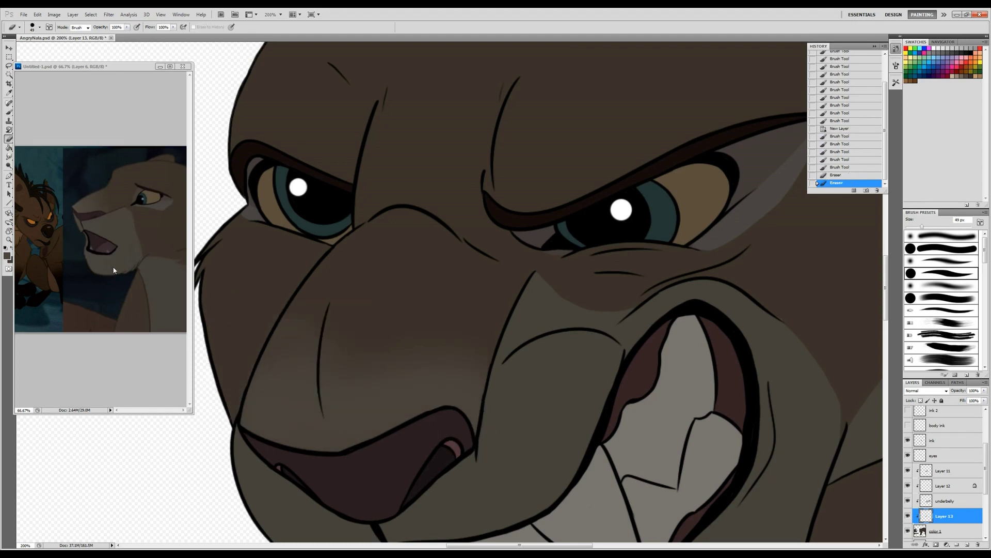
Step: Zoom out to see the whole lioness and switch to a hard round brush
key(z)
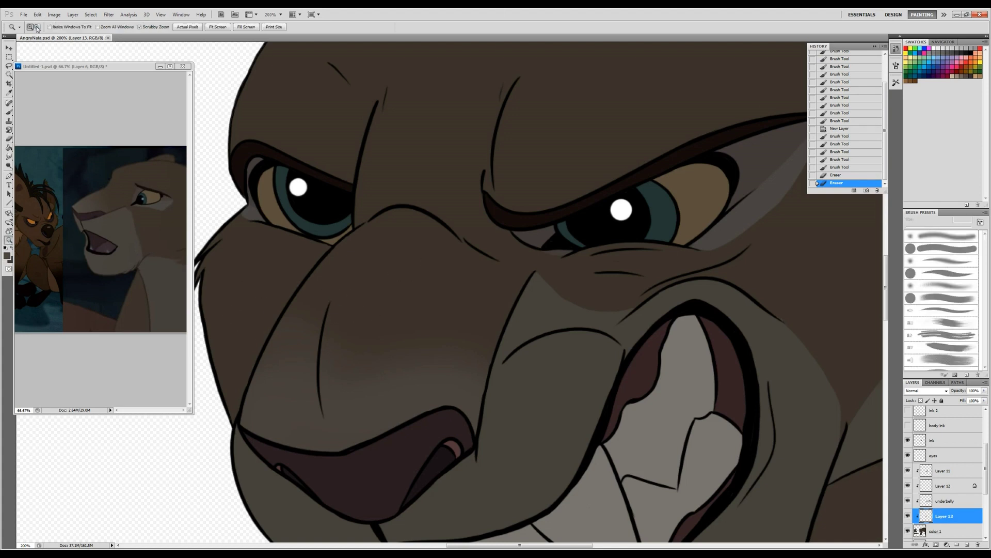
alt+click(385, 271)
key(b)
right_click(453, 223)
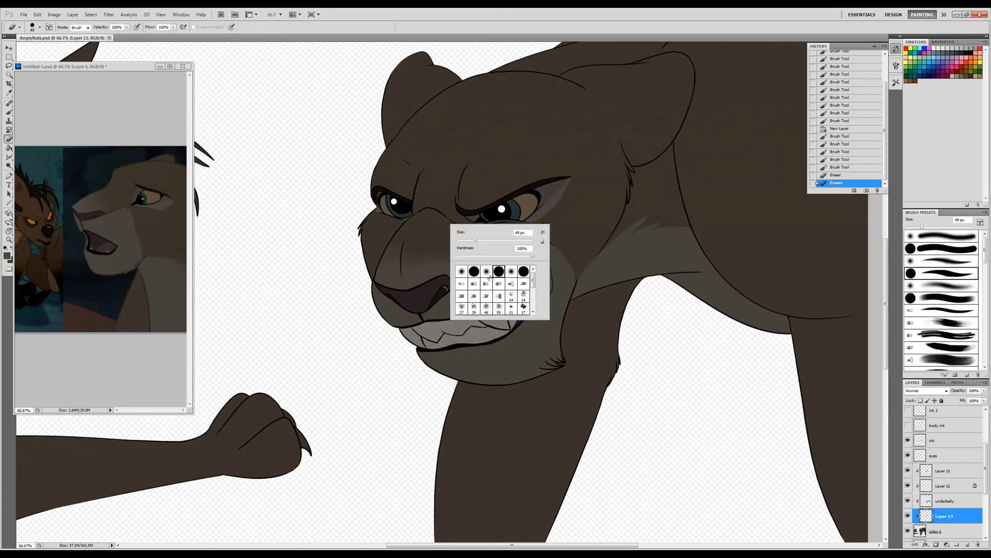
double_click(492, 273)
drag(347, 410, 540, 395)
drag(662, 296, 412, 462)
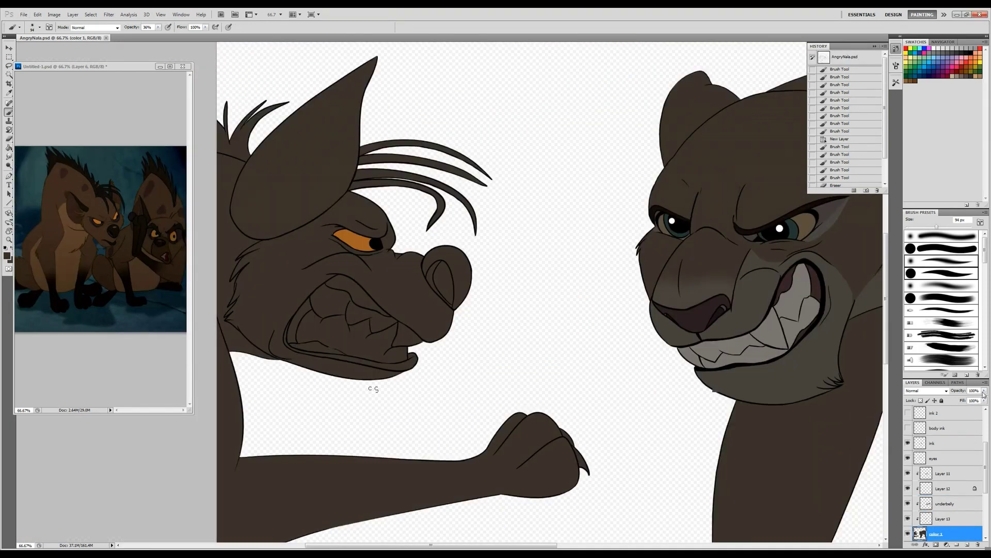
Step: Lasso the hyena's face and paw and fill it brown
key(l)
mouse_move(503, 44)
mouse_down()
mouse_move(571, 316)
mouse_move(482, 387)
mouse_up()
scroll(239, 474, down, 3)
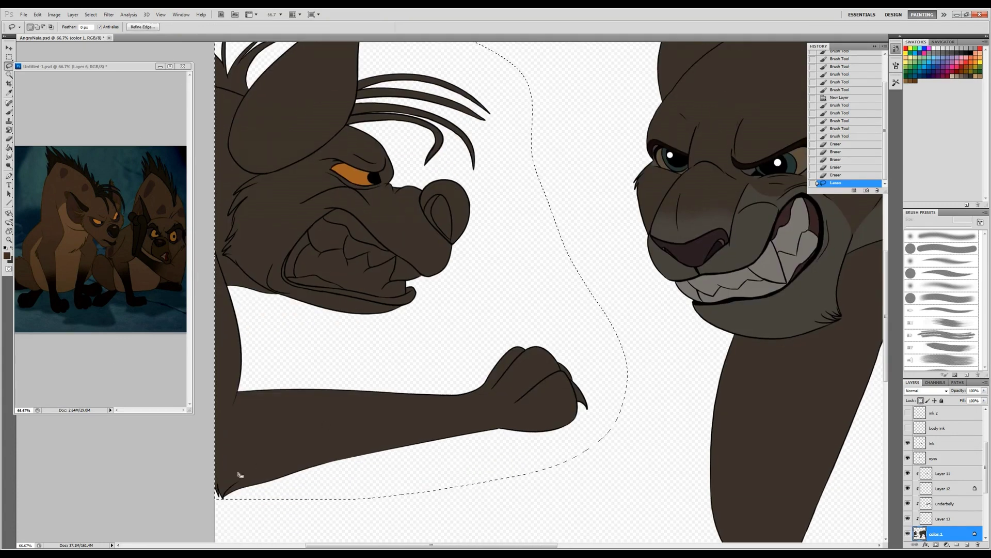
key(g)
click(304, 405)
scroll(303, 404, up, 3)
key(ctrl+d)
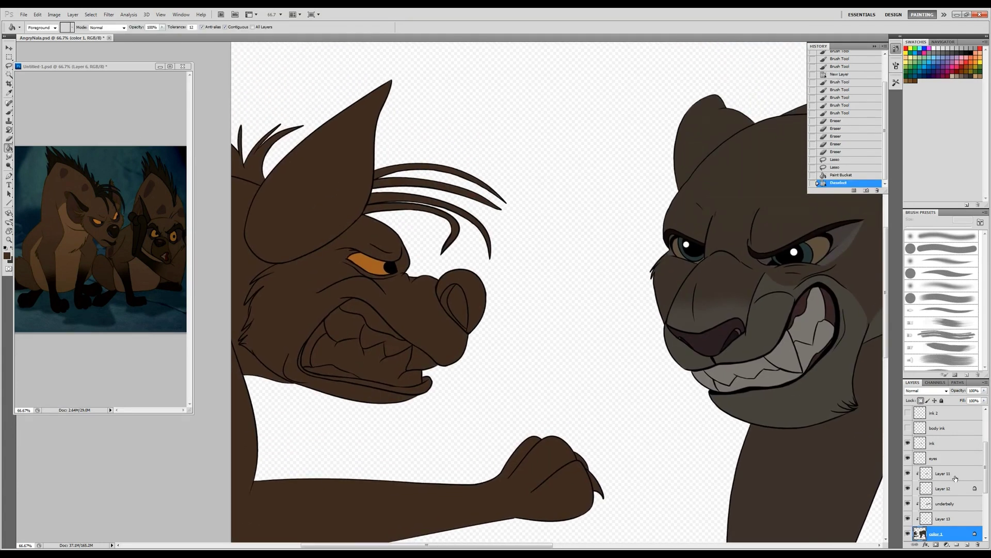
Step: Rename Layer 11 to 'nose and teeth'
click(908, 488)
click(908, 488)
click(942, 473)
click(908, 473)
click(908, 473)
double_click(943, 473)
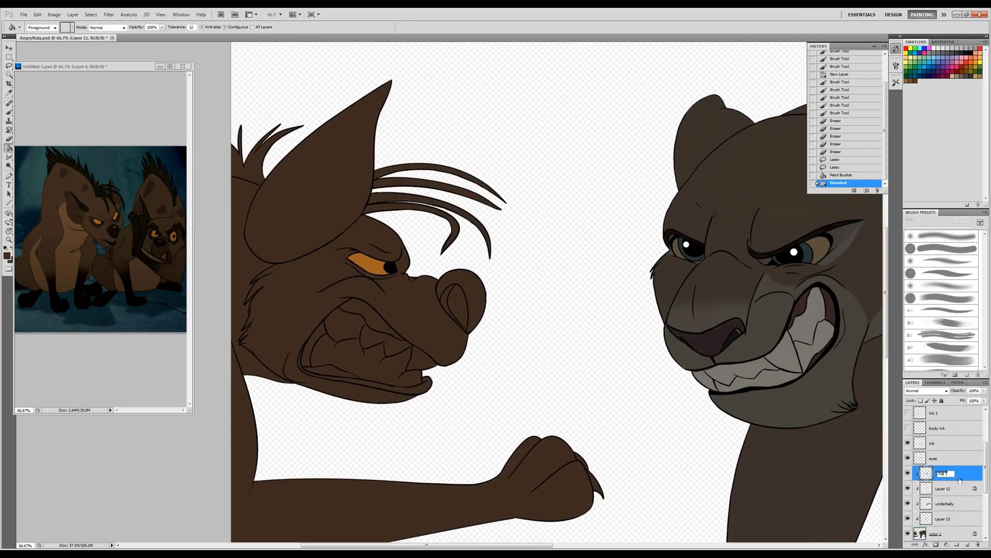
text(nose and teeth)
key(Return)
Step: Magic Wand the hyena's nose, expand the selection and fill it dark brown
key(w)
click(461, 298)
click(195, 107)
key(Return)
key(g)
click(461, 299)
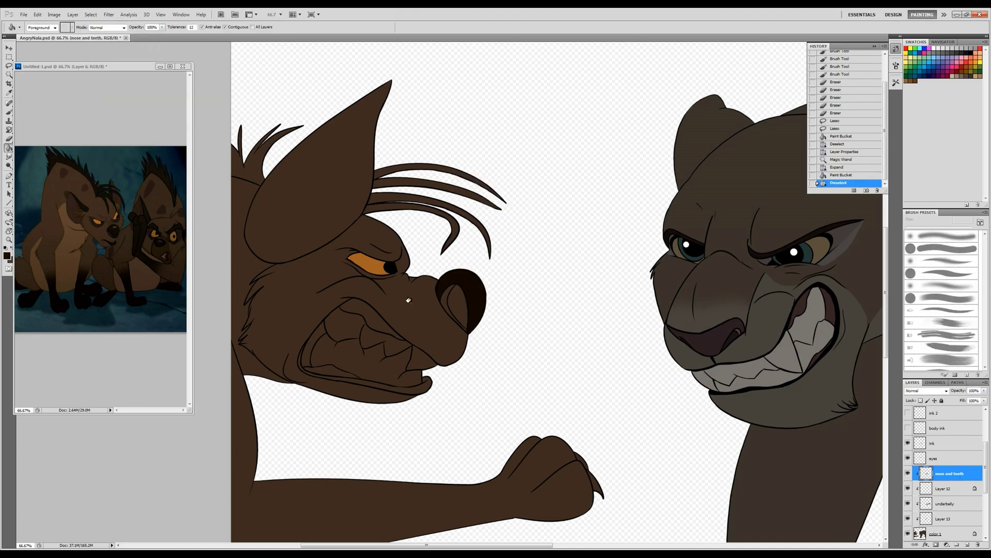
key(ctrl+d)
key(b)
key(w)
click(454, 310)
click(194, 107)
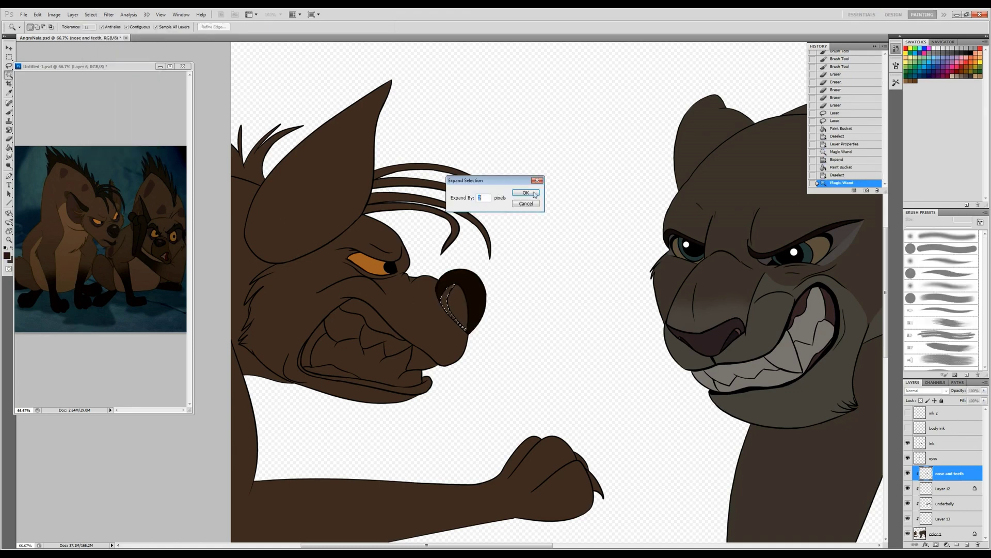
key(Return)
key(g)
click(454, 310)
key(ctrl+d)
Step: Fill the nose interior near-black and touch it up with a 15 px brush
key(b)
key(w)
click(455, 307)
click(90, 15)
click(195, 107)
key(Return)
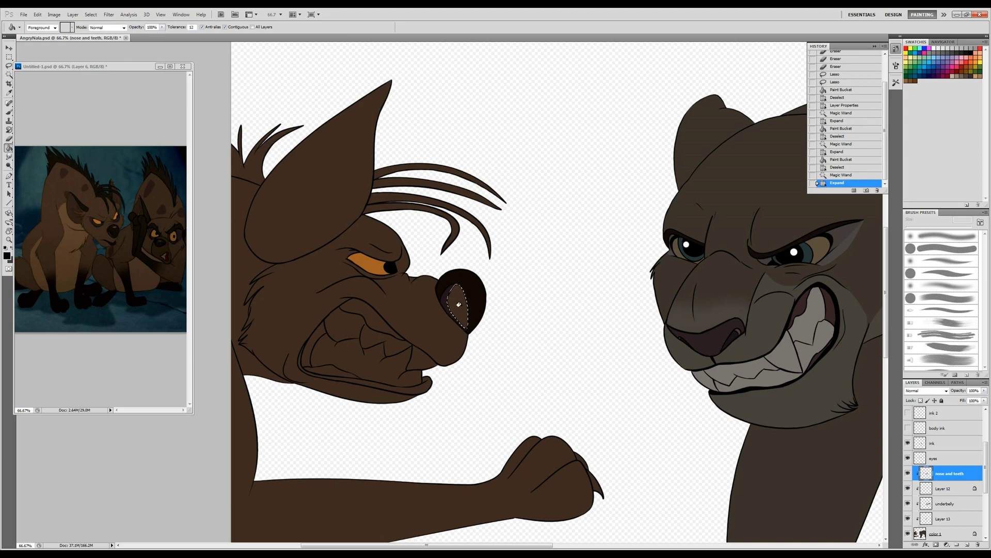
key(g)
click(454, 307)
key(ctrl+d)
key(b)
right_click(550, 313)
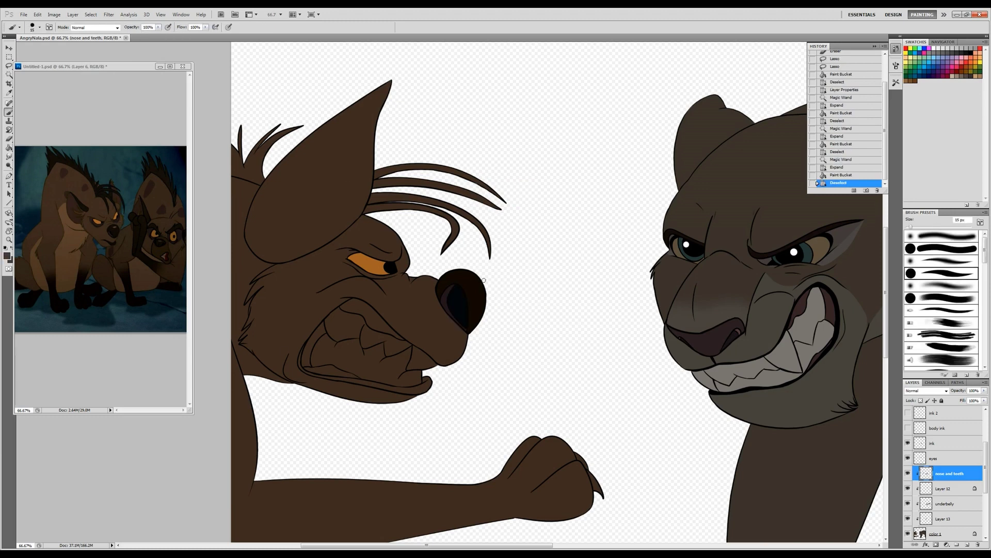
drag(484, 281, 468, 310)
drag(467, 310, 465, 320)
Step: Select the hyena's teeth, expand the selection and fill them greyish brown
key(w)
click(351, 330)
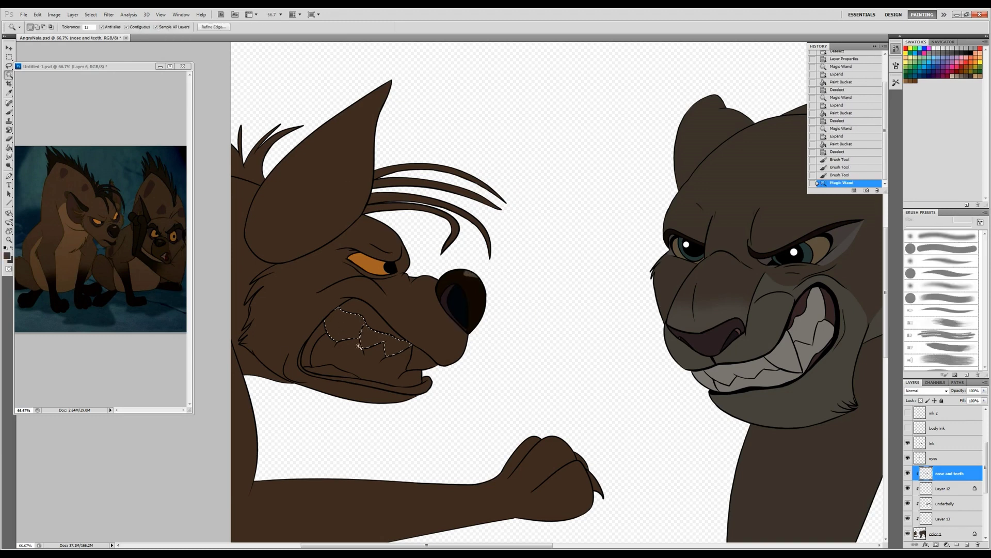
shift+click(393, 362)
click(91, 14)
click(179, 118)
key(Return)
key(g)
click(377, 373)
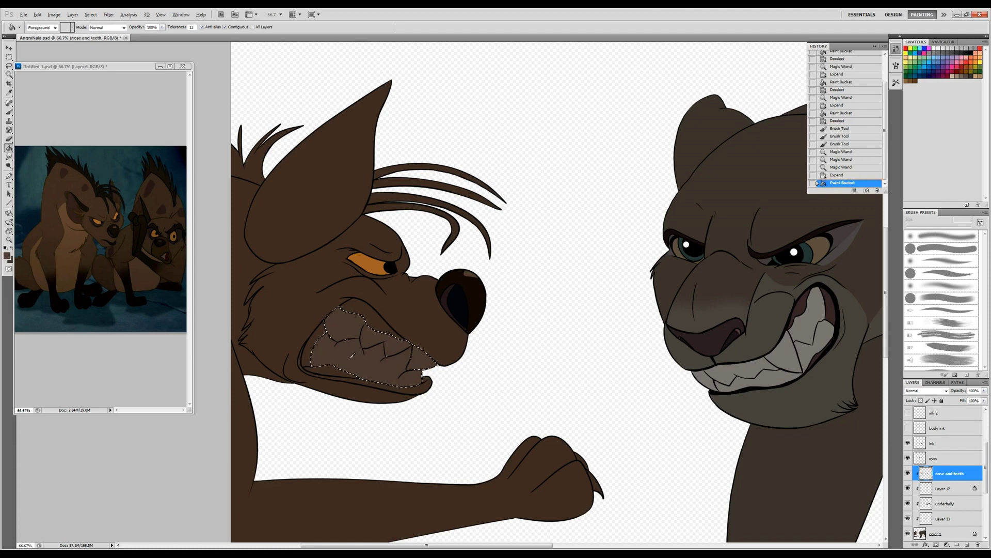
click(6, 256)
key(Return)
Step: Sample a dark red and fill the expanded mouth interior with it
click(362, 361)
key(ctrl+d)
key(i)
click(459, 300)
click(7, 256)
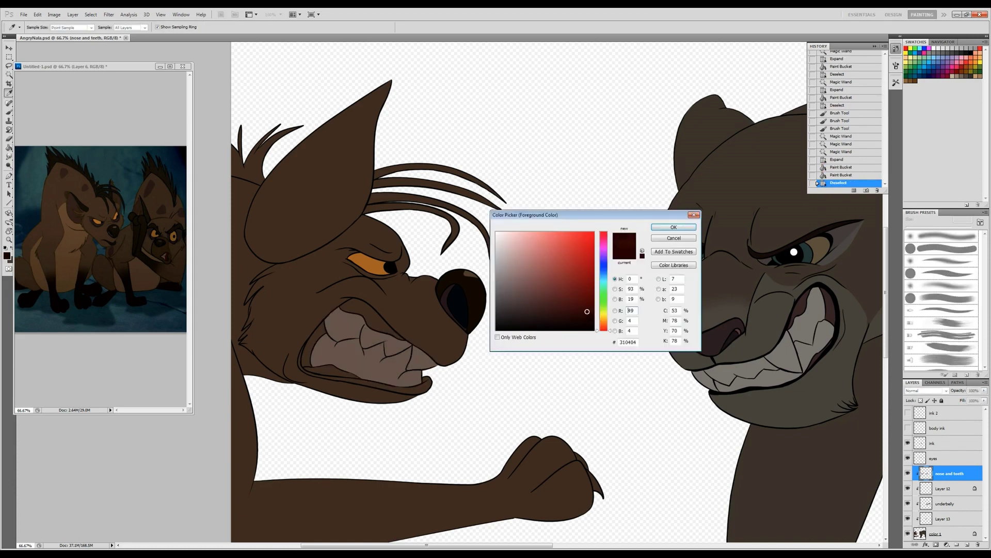
key(Return)
key(w)
click(356, 320)
click(90, 15)
click(178, 118)
key(Return)
key(g)
click(362, 330)
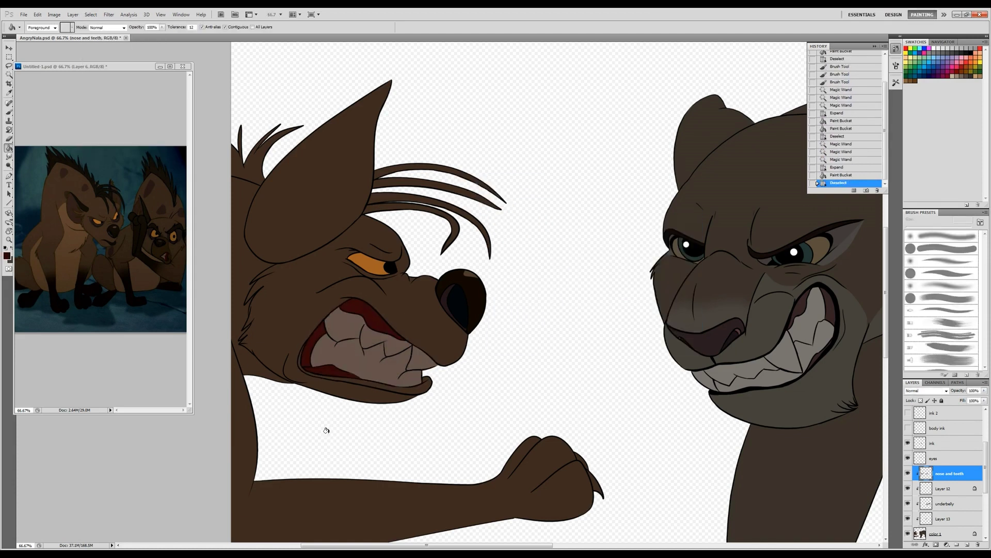
Step: Select and expand the lower mouth area to fill it dark
key(w)
click(364, 387)
click(90, 14)
click(178, 118)
key(Return)
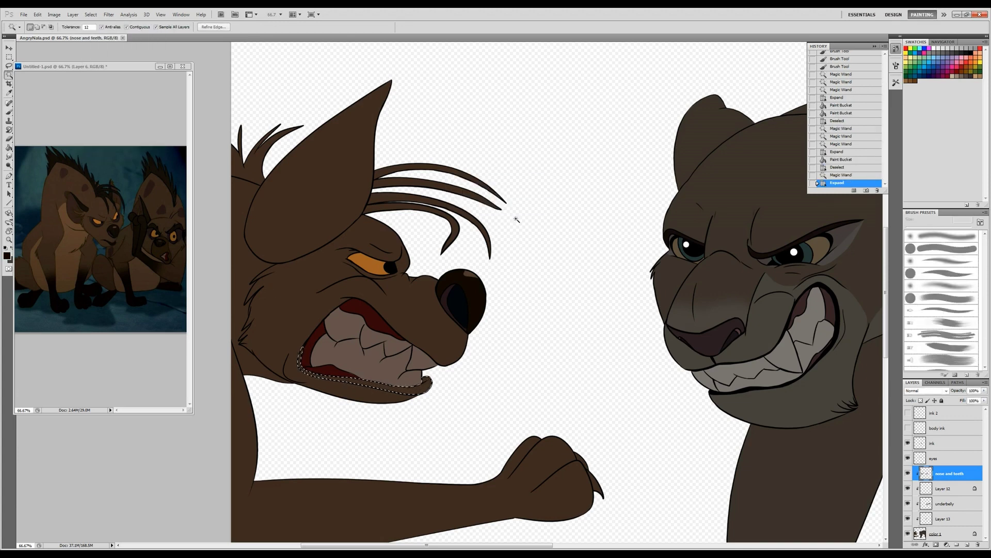
key(b)
click(944, 488)
Step: Paint dark brown shading around the hyena's eye on Layer 12, erasing the excess
key(g)
click(364, 385)
key(b)
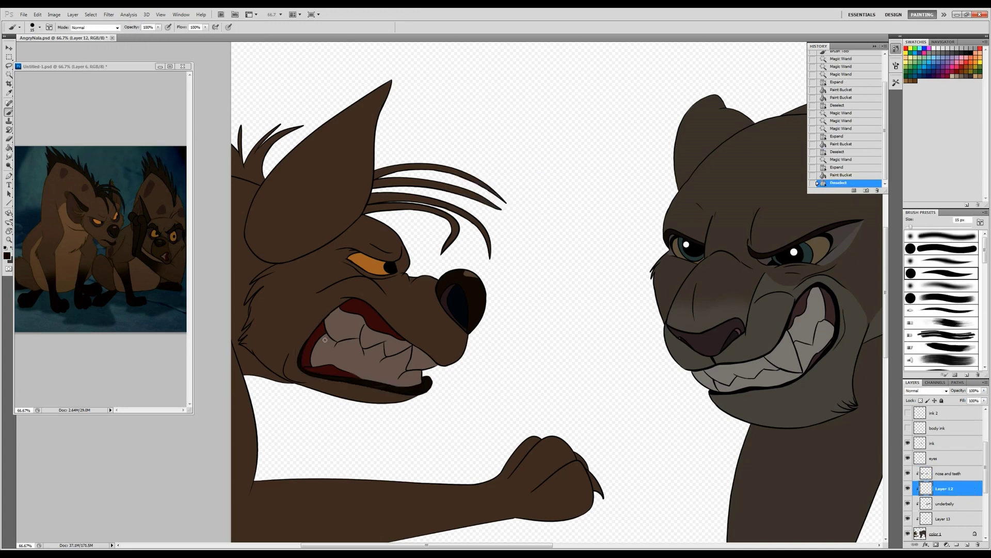
key(ctrl+d)
click(422, 428)
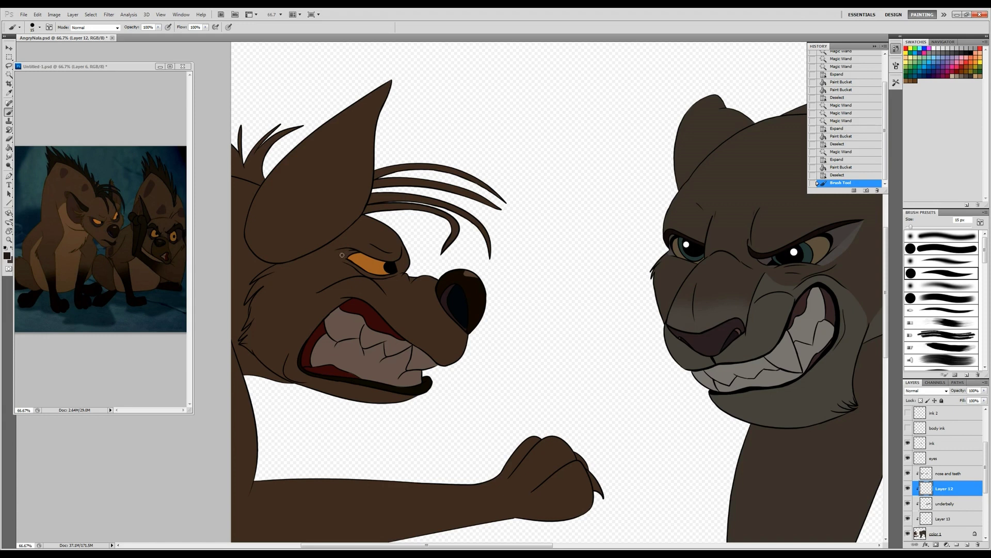
mouse_move(337, 250)
mouse_down()
mouse_move(391, 279)
mouse_move(382, 280)
mouse_move(398, 263)
mouse_up()
key(e)
key(b)
drag(394, 267, 401, 256)
key(b)
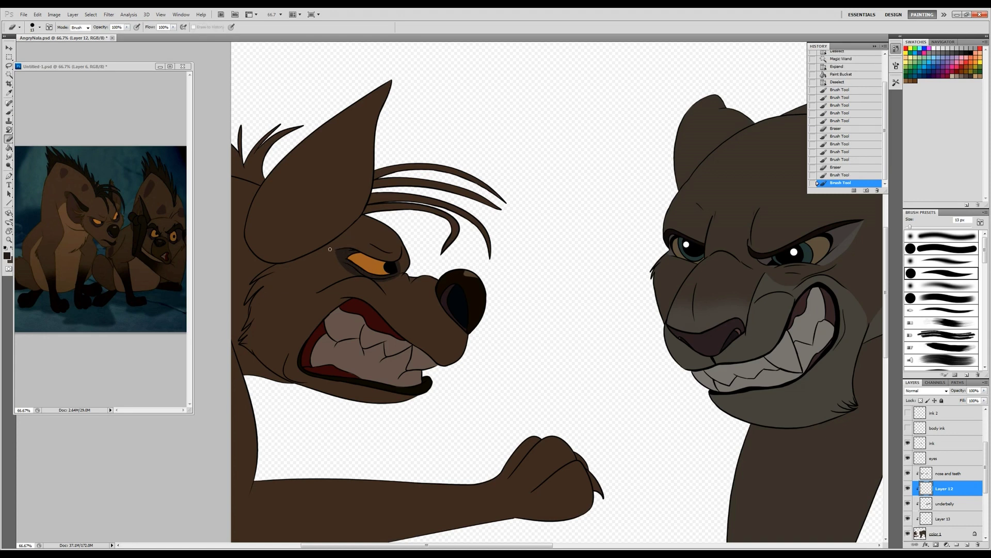
key(e)
drag(332, 249, 341, 252)
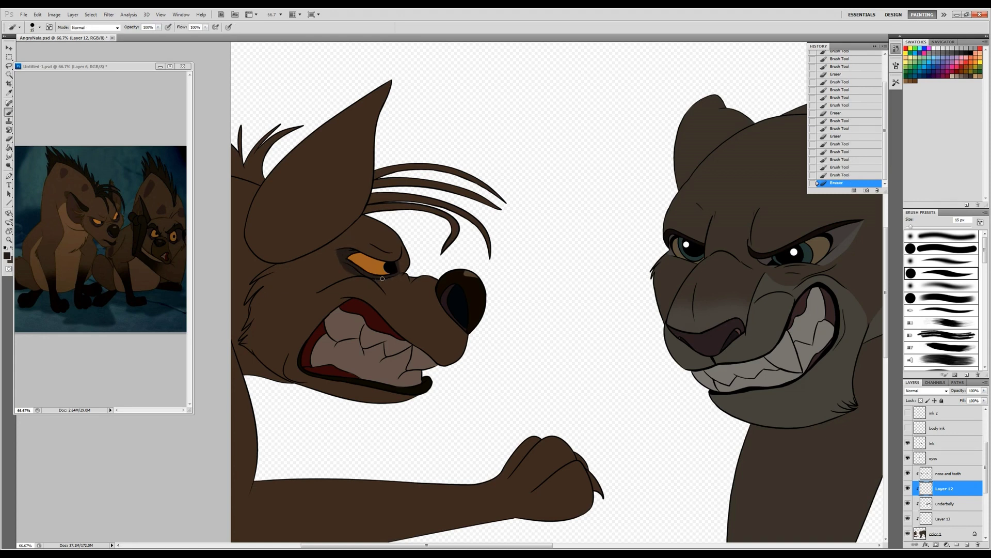
Step: Select the hyena's brow whiskers, expand the selection and fill them near-black
key(w)
click(949, 473)
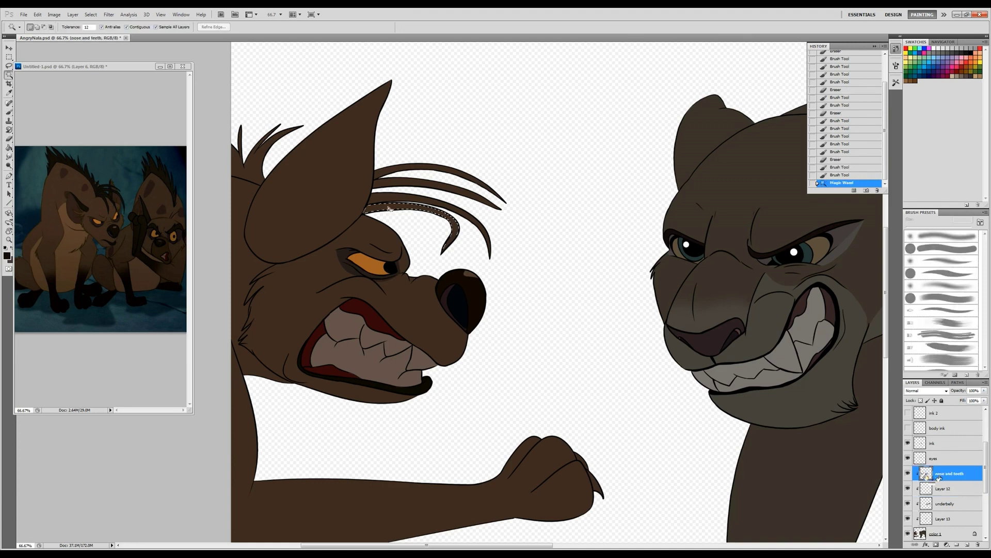
shift+click(439, 175)
click(90, 15)
key(Return)
key(g)
click(439, 240)
key(ctrl+d)
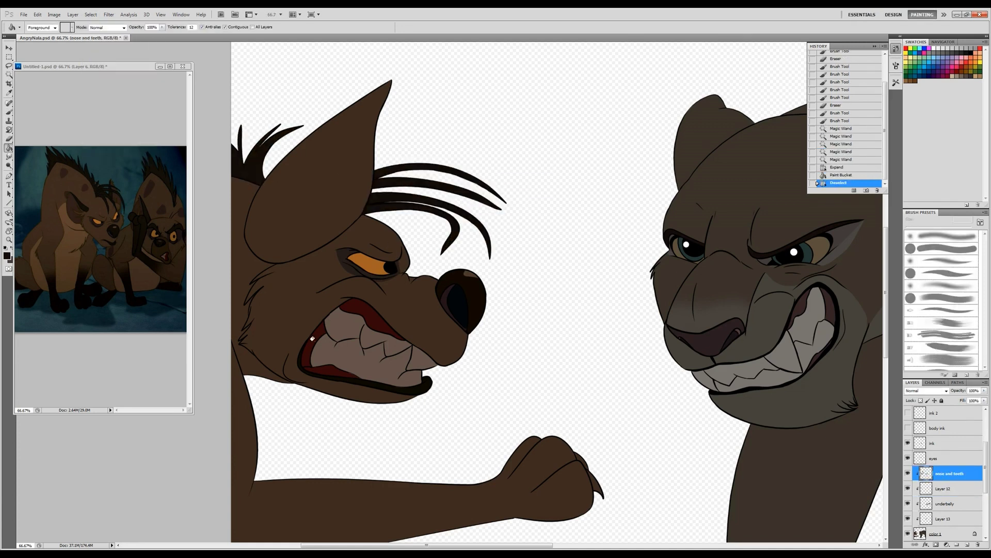
Step: Select the inner ear on Layer 12 and fill it dark
key(w)
click(944, 488)
click(310, 170)
click(91, 15)
key(Return)
key(g)
click(310, 171)
key(ctrl+d)
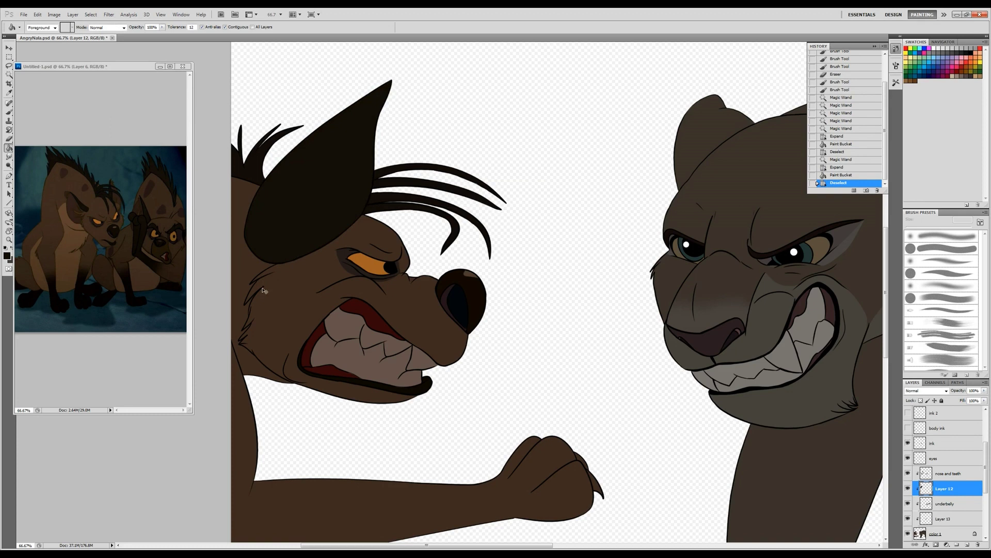
Step: Sample a brown and fill the expanded chin selection on the underbelly layer
key(b)
alt+click(108, 266)
click(945, 503)
key(w)
click(263, 357)
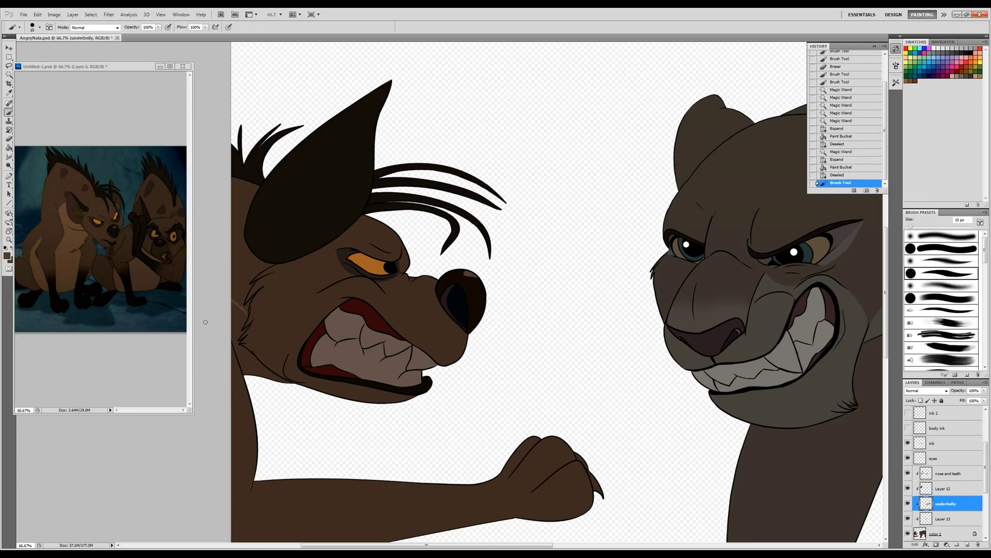
click(91, 14)
key(Return)
key(g)
click(263, 356)
Step: Brush touch-ups along the hyena's chin, then switch to the layer below
key(ctrl+d)
key(b)
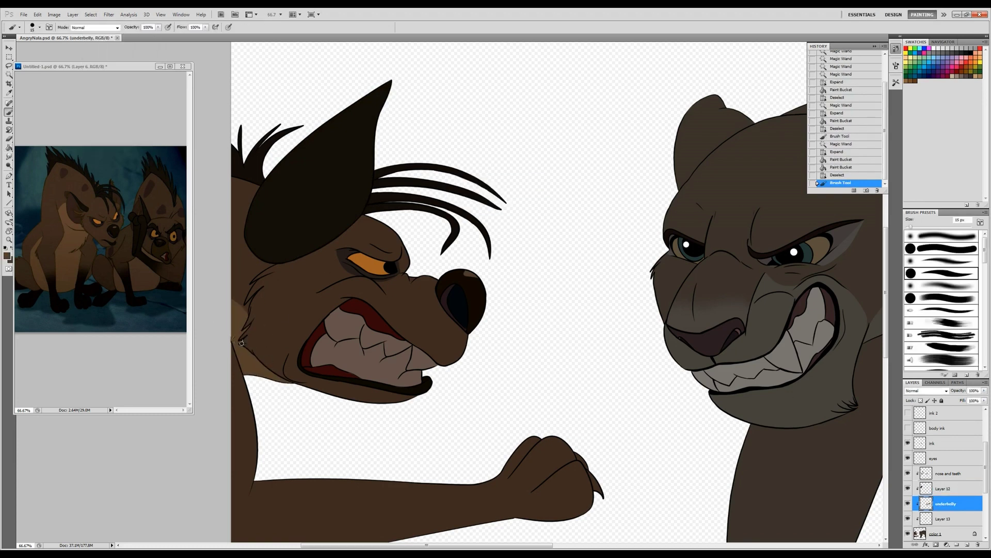
drag(239, 331, 243, 347)
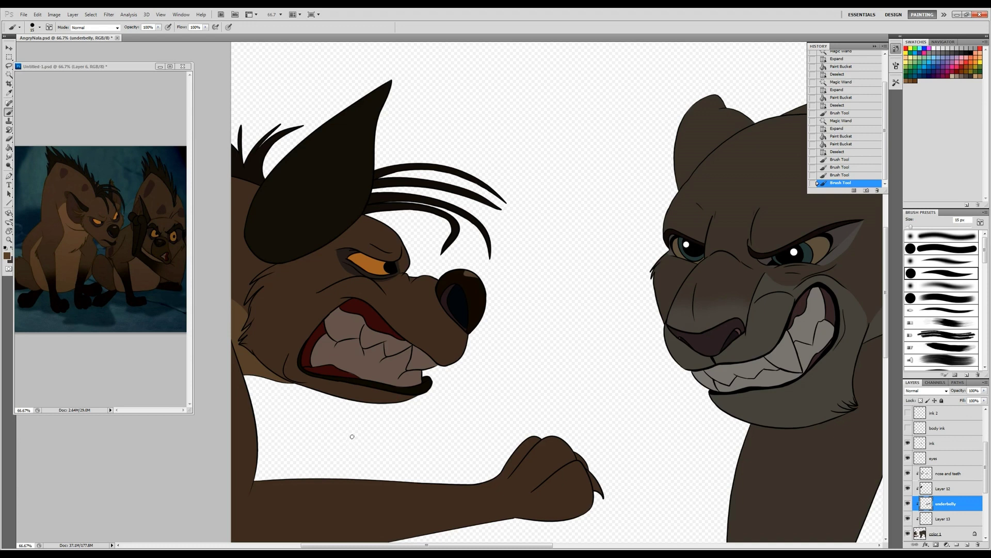
scroll(575, 434, down, 3)
key(alt+bracketleft)
right_click(459, 409)
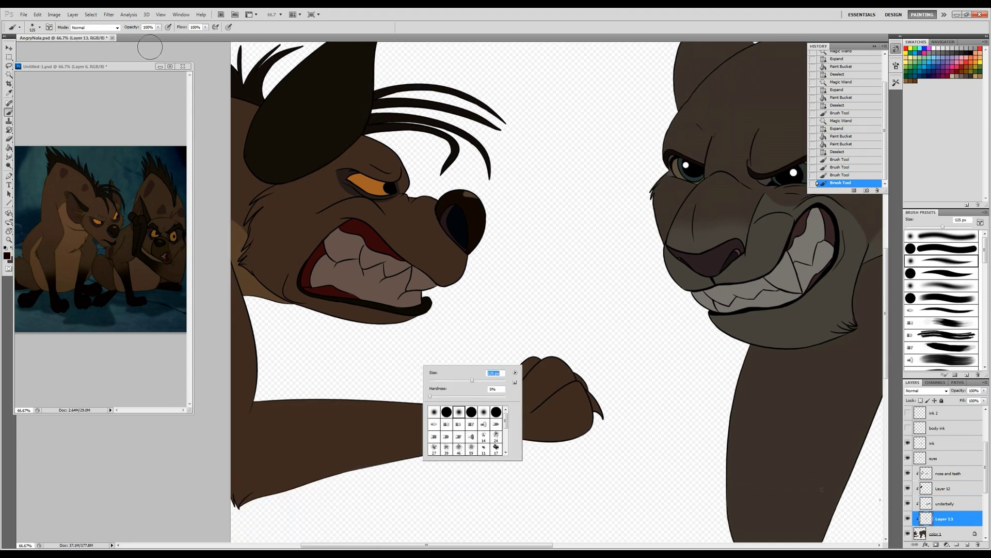
Step: Shade the hyena's forearm with a 51% opacity brush, then restore full opacity
key(Return)
drag(158, 26, 171, 57)
mouse_move(332, 410)
mouse_down()
mouse_move(372, 420)
mouse_move(358, 423)
mouse_move(530, 384)
mouse_up()
key(0)
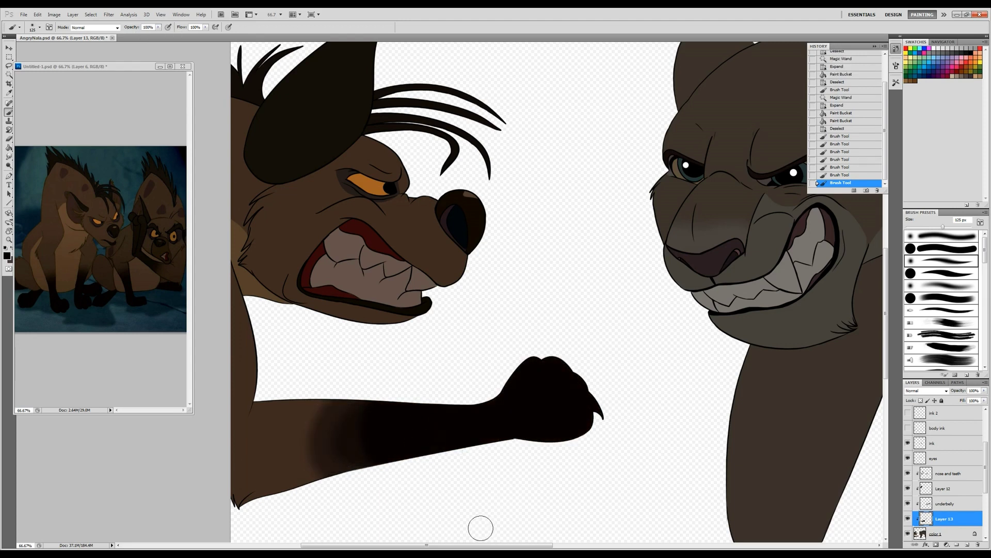
Step: On the 'nose and teeth' layer, select and fill the inside of the mouth
click(950, 473)
key(w)
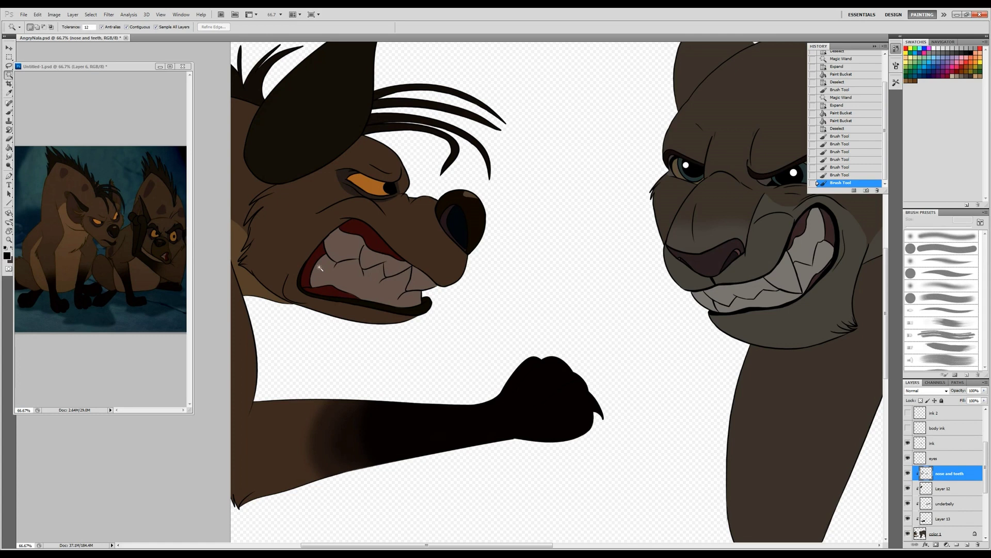
click(305, 266)
key(g)
click(9, 255)
click(685, 228)
click(309, 265)
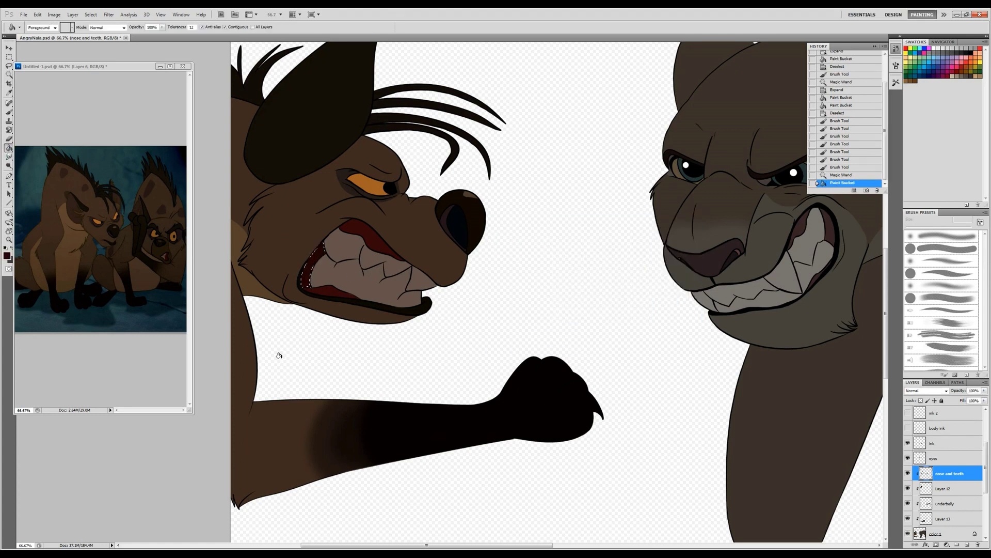
key(ctrl+d)
Step: Make Layer 6 active with a white brush and open its size settings
scroll(974, 445, up, 3)
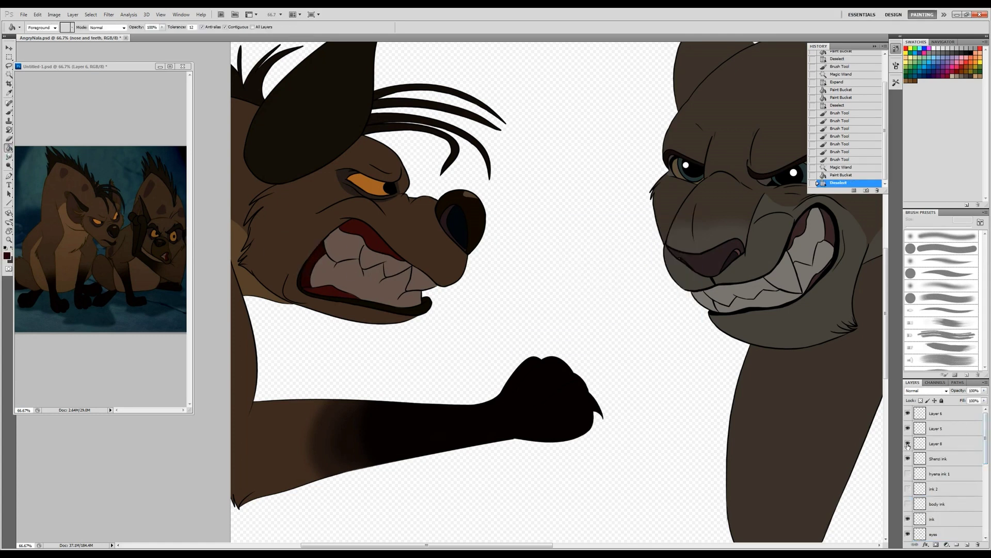
click(927, 414)
key(b)
key(x)
right_click(450, 172)
Step: Add a new empty layer named 'body color'
click(437, 203)
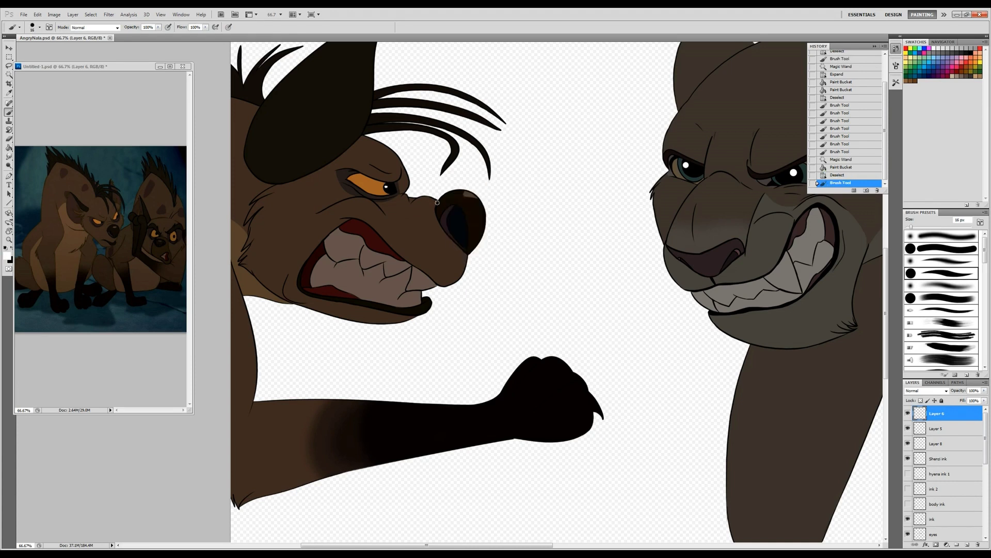
mouse_move(516, 497)
mouse_down()
mouse_move(470, 394)
mouse_move(444, 384)
mouse_up()
click(937, 478)
key(ctrl+shift+alt+n)
text(body color)
key(Return)
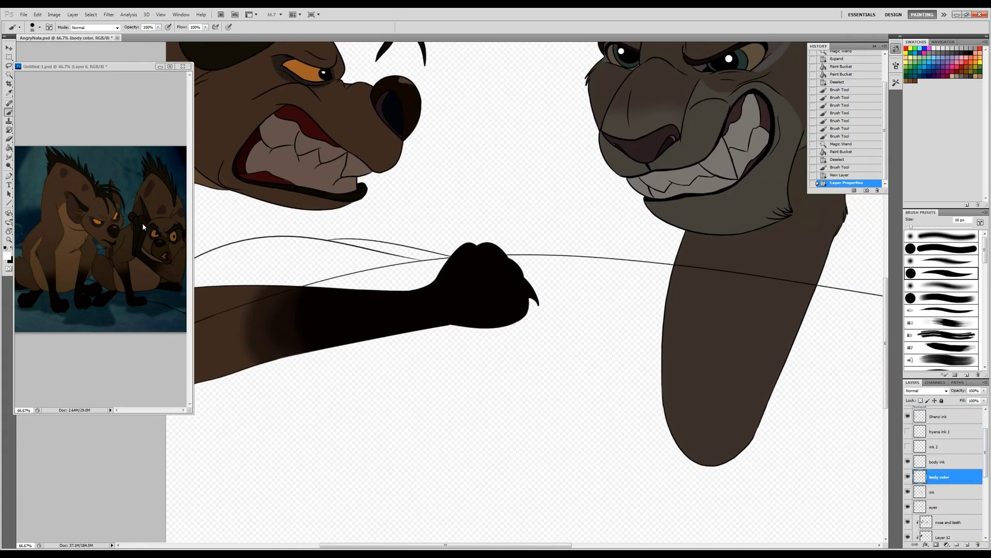
Step: Hide the hyena and lioness colour layers and switch to the Magic Wand
click(7, 255)
click(612, 329)
key(Escape)
key(w)
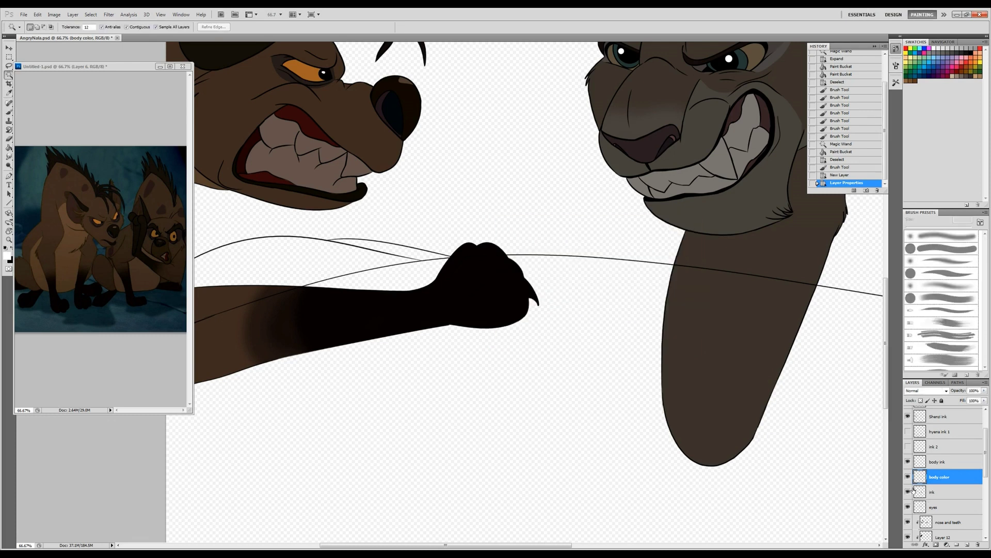
drag(908, 492, 908, 540)
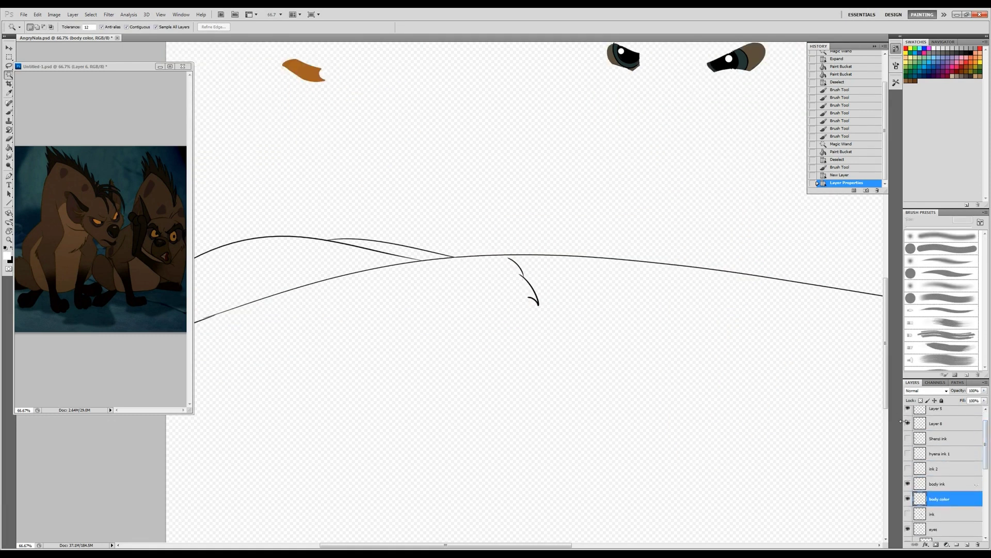
Step: Select the three regions below the curved outlines and expand the selection
click(761, 459)
shift+click(310, 278)
shift+click(372, 249)
click(91, 14)
click(178, 107)
key(Return)
Step: Fill the selected body area with very dark brown, then deselect
key(g)
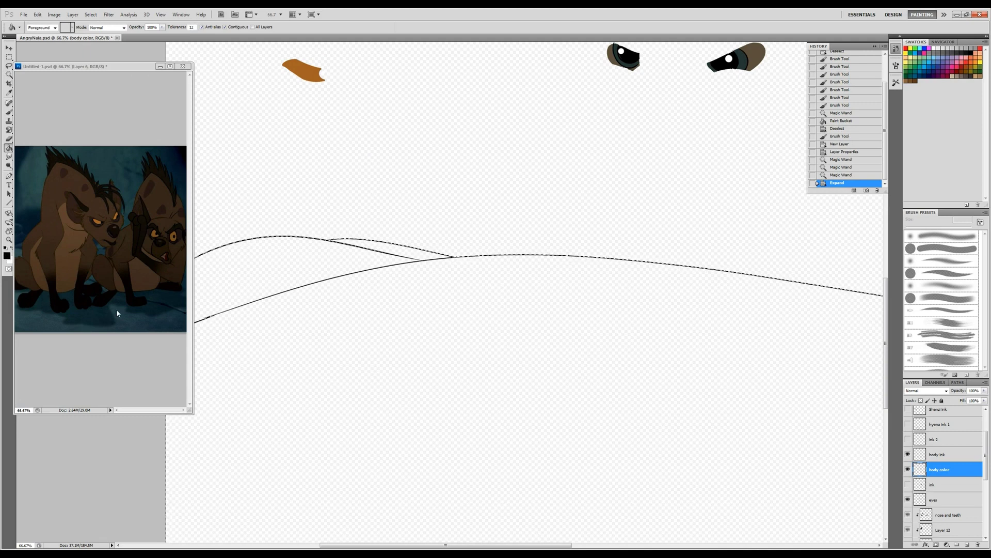
click(6, 255)
drag(603, 268, 603, 325)
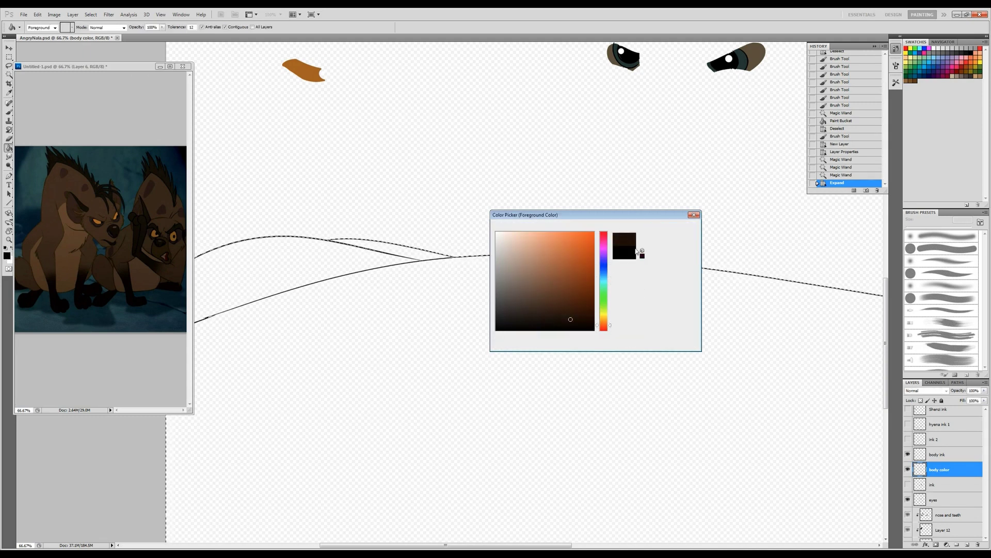
key(Return)
click(522, 349)
key(ctrl+d)
Step: Dab brush paint onto the body fill and show the ink layer again
key(b)
click(339, 242)
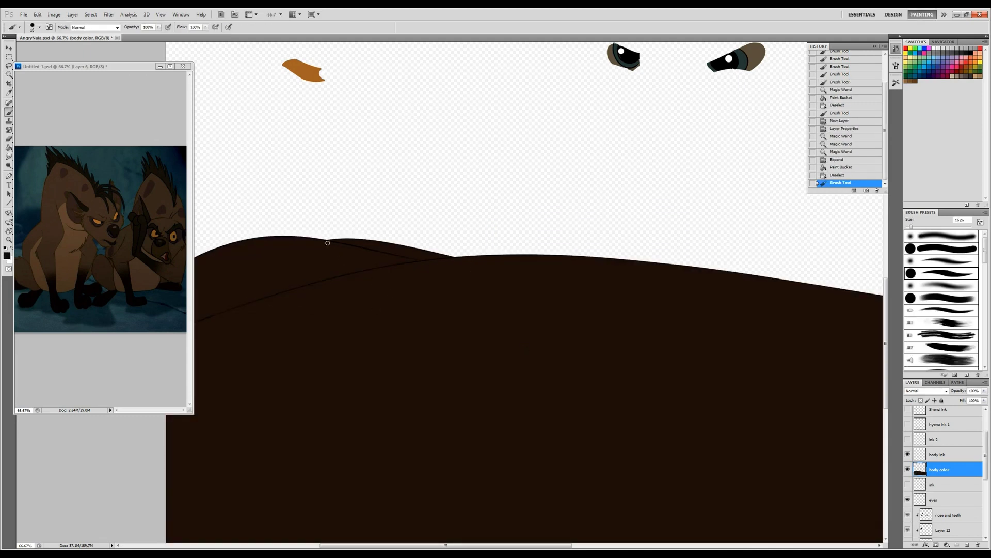
mouse_move(340, 242)
mouse_down()
mouse_move(412, 312)
mouse_move(720, 339)
mouse_up()
click(908, 484)
scroll(987, 498, down, 3)
Step: Show the hyena and lioness colour layers again and check the lioness's shading
click(907, 522)
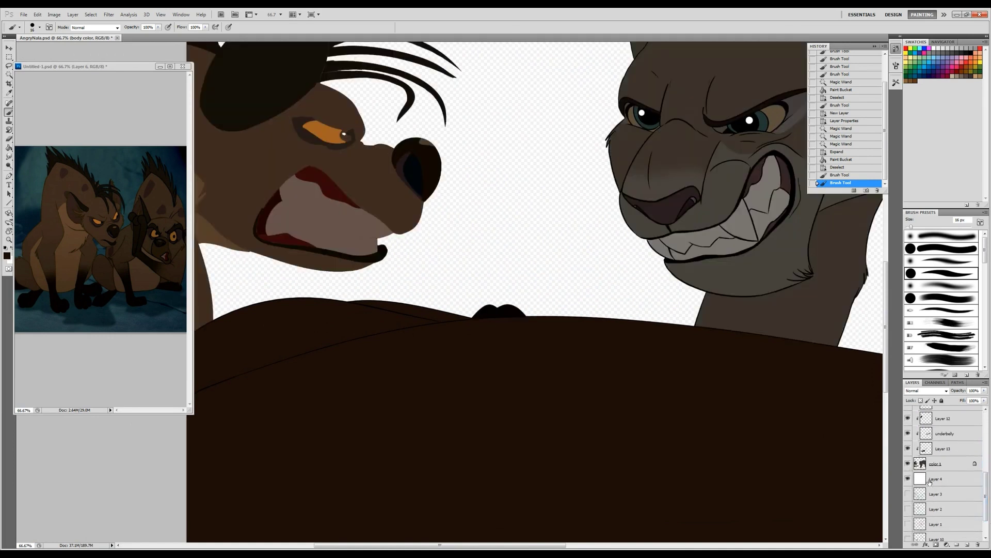
click(907, 430)
click(907, 430)
scroll(987, 471, up, 2)
drag(988, 471, 984, 486)
scroll(962, 422, up, 1)
click(908, 501)
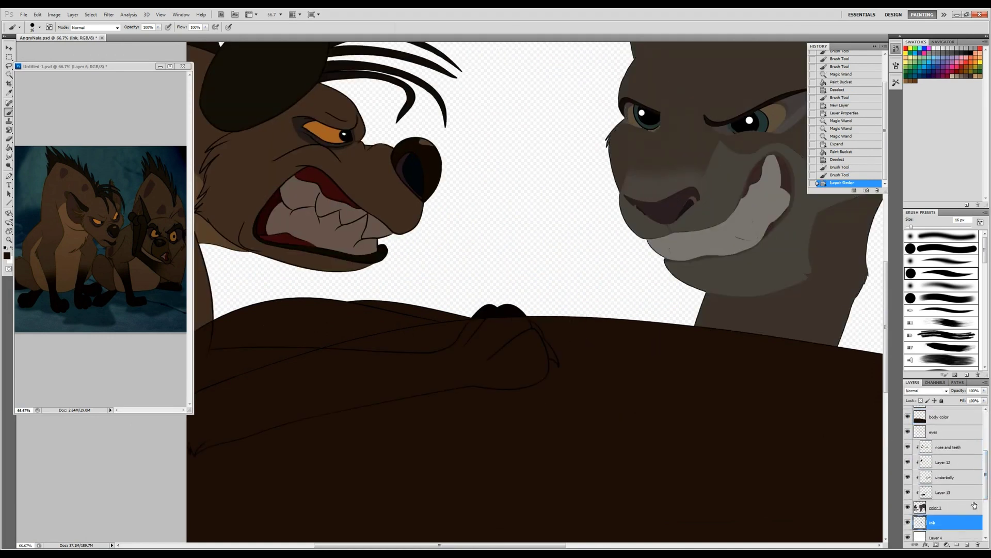
click(908, 500)
Step: Move the body color and body ink layers beneath the character layers
click(908, 439)
click(908, 425)
mouse_move(945, 440)
mouse_down()
mouse_move(945, 537)
mouse_move(988, 500)
mouse_up()
scroll(987, 500, down, 3)
click(908, 471)
click(907, 487)
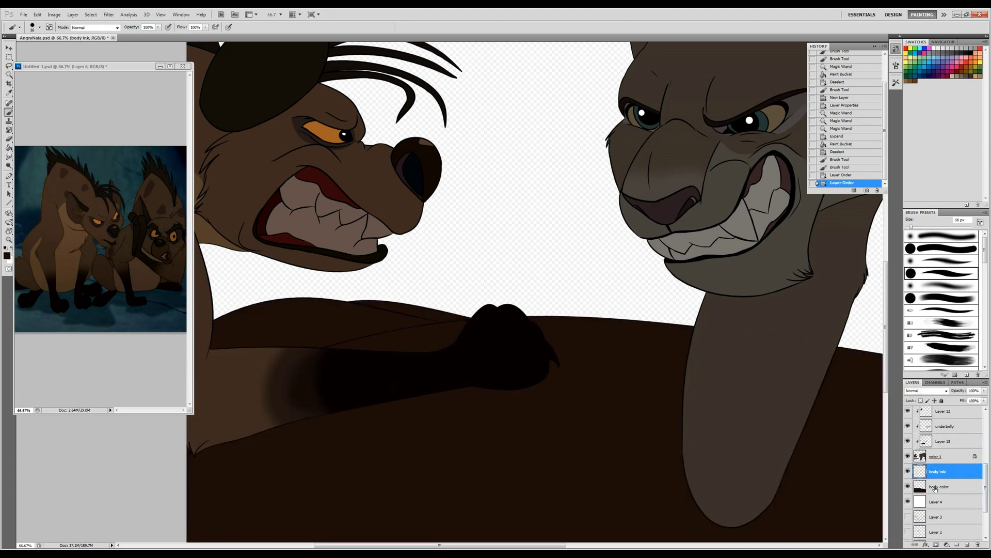
Step: Add a layer mask to 'color 1' and erase part of it near the lioness's leg
click(945, 455)
click(936, 545)
drag(785, 423, 413, 375)
key(e)
click(363, 305)
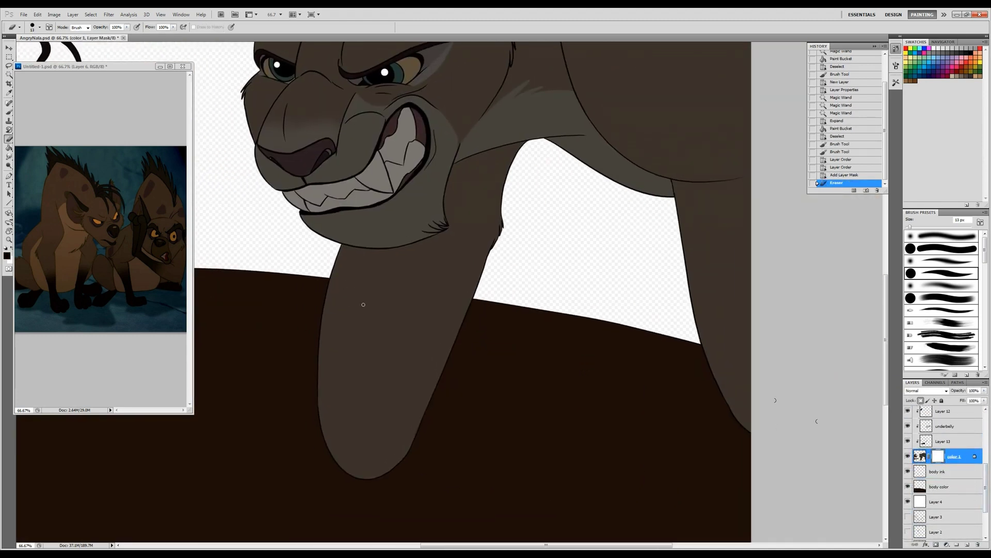
right_click(363, 305)
key(Escape)
Step: Undo the mask erase, zoom out to the whole canvas, and step back in History
key(ctrl+z)
key(z)
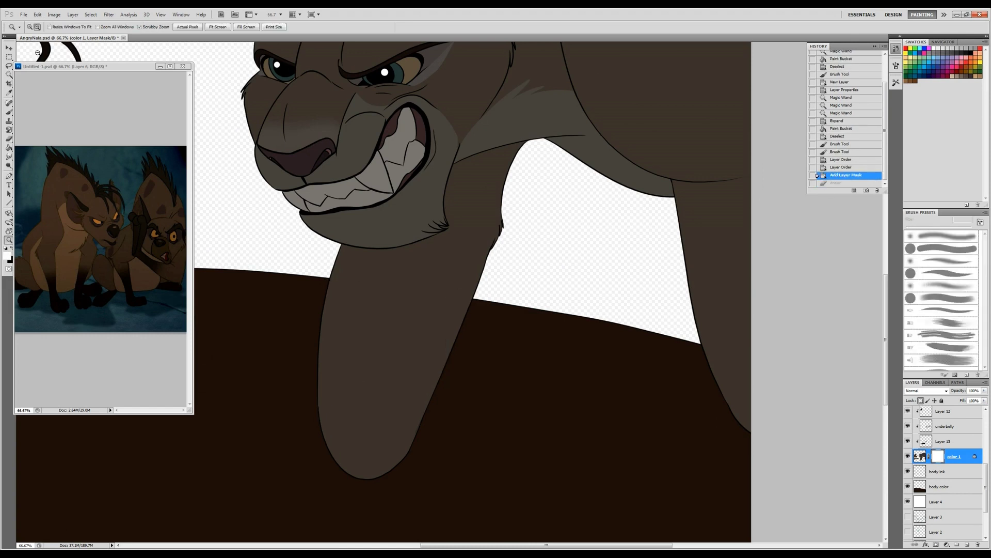
alt+click(37, 52)
click(839, 151)
Step: Return in History to the state before the layer reordering and activate 'color 1'
click(837, 135)
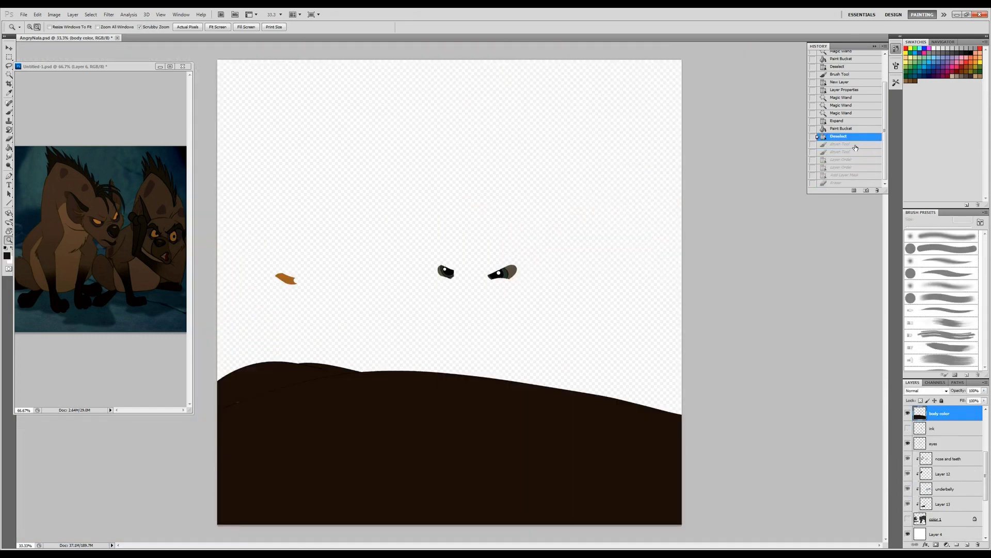
click(840, 143)
scroll(937, 453, down, 5)
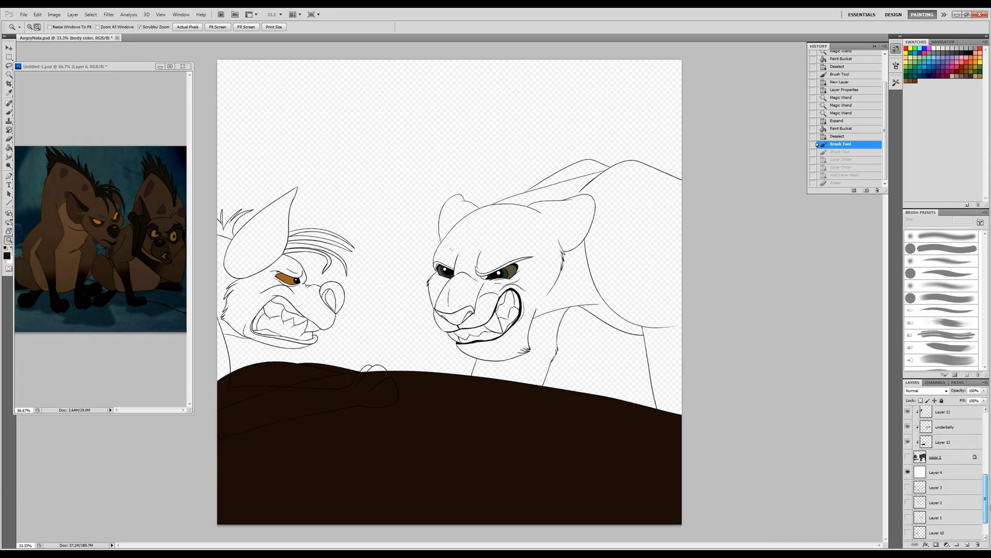
click(955, 457)
Step: Lasso the left hyena, apply a Free Transform, and reselect it
key(l)
mouse_move(220, 158)
mouse_down()
mouse_move(408, 371)
mouse_move(457, 444)
mouse_move(323, 524)
mouse_move(217, 524)
mouse_up()
key(ctrl+t)
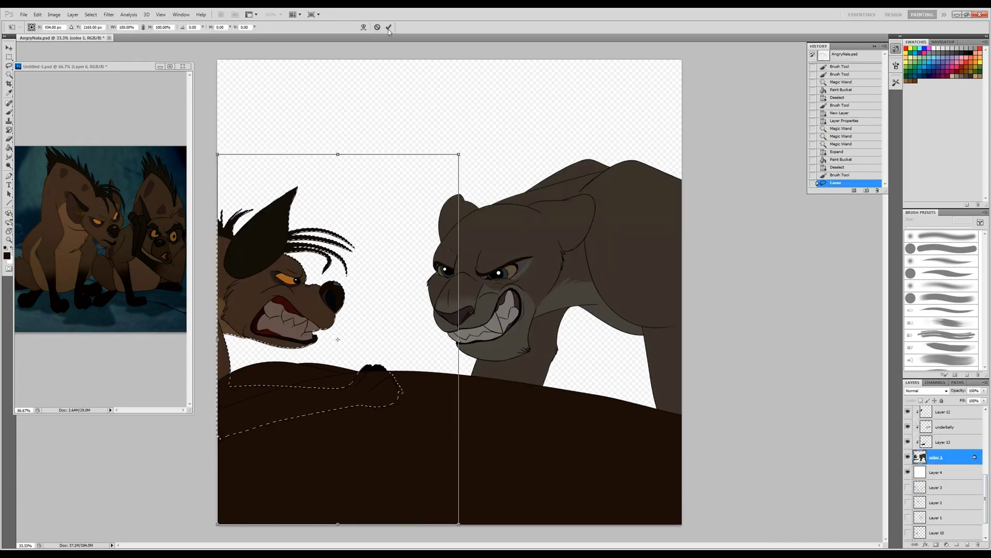
key(Return)
key(ctrl+d)
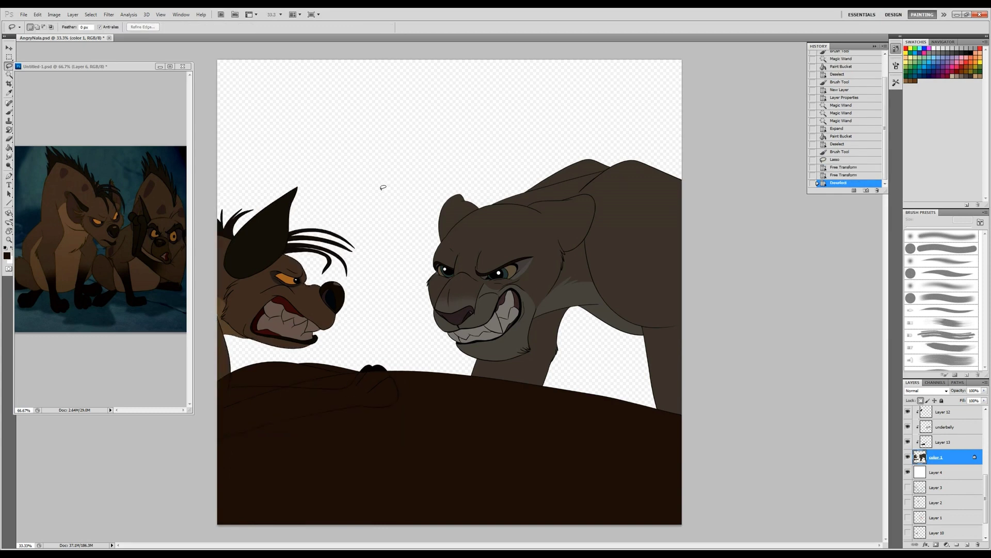
mouse_move(223, 166)
mouse_down()
mouse_move(393, 495)
mouse_move(214, 525)
mouse_up()
scroll(984, 497, up, 3)
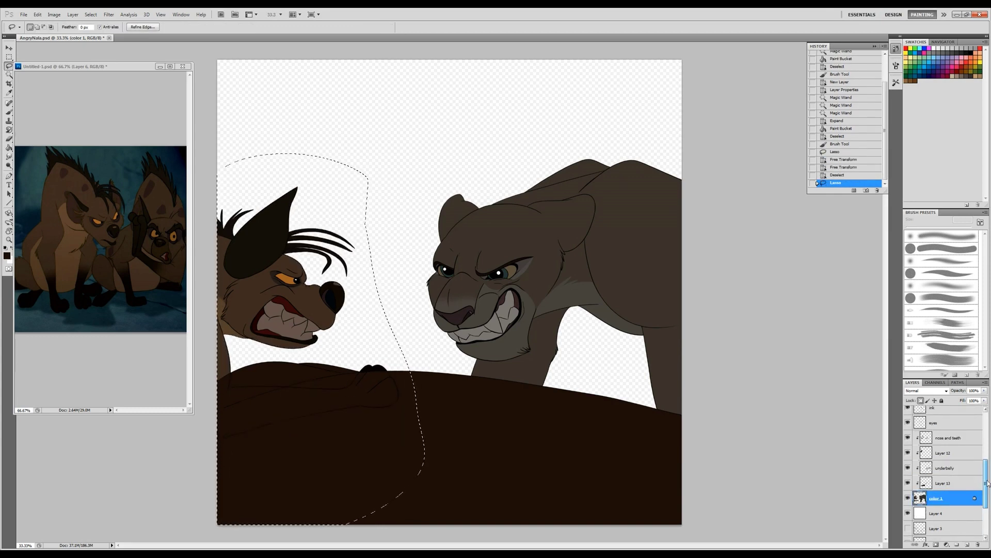
Step: Revert to the earlier Lasso state in History and clear the selection
double_click(968, 489)
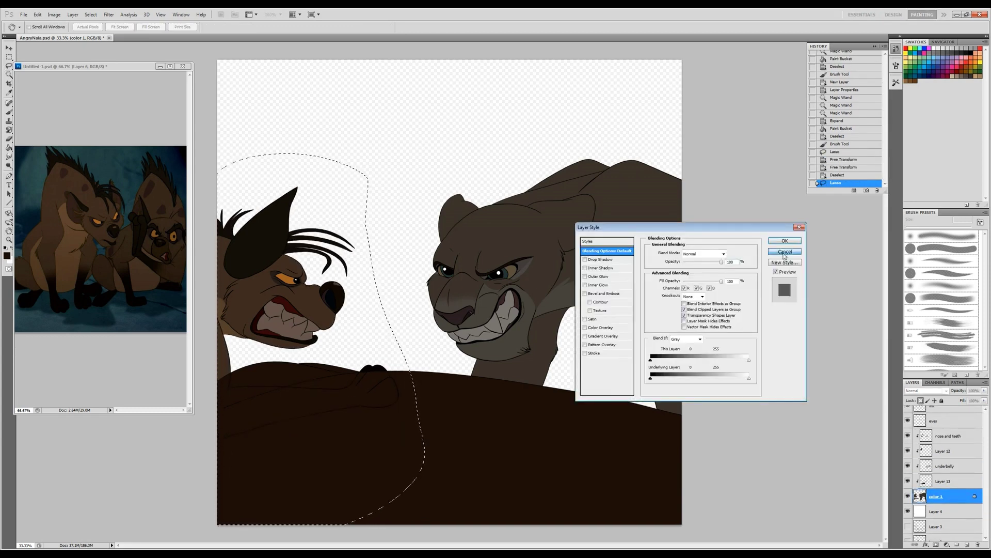
click(790, 249)
key(ctrl+d)
click(856, 144)
key(ctrl+d)
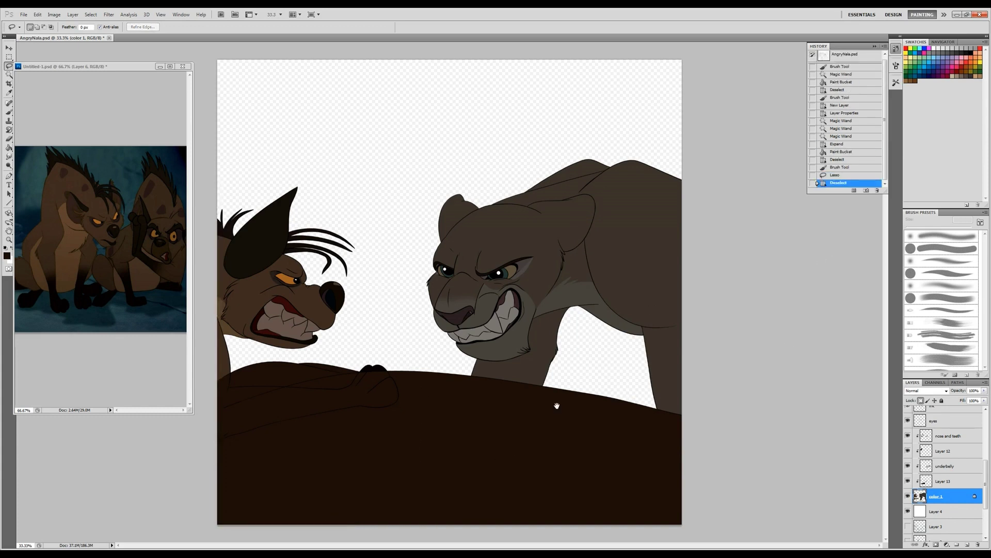
scroll(909, 467, up, 5)
Step: Erase stray ink bits near the left edge and chin on the body ink layer
click(945, 444)
key(ctrl+plus)
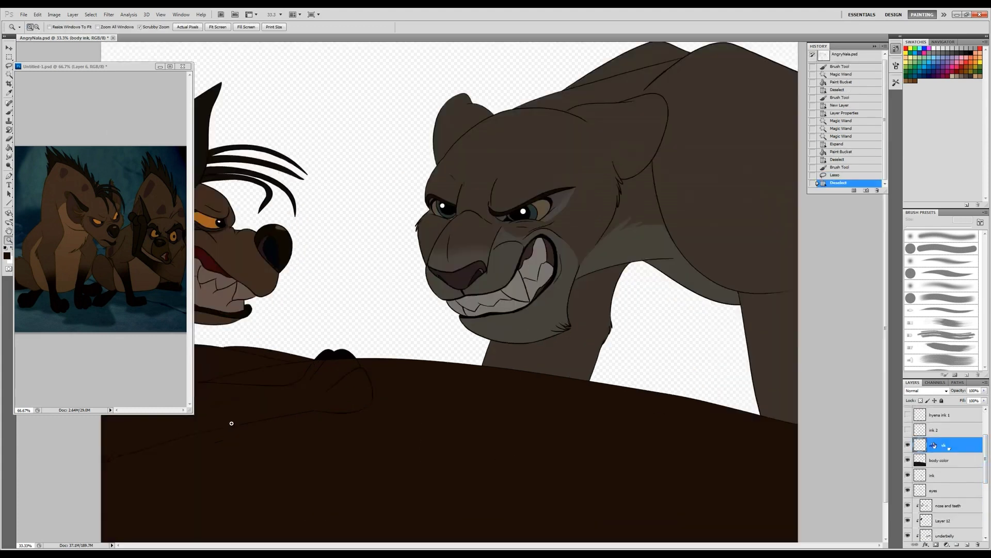
key(ctrl+plus)
key(b)
drag(273, 292, 289, 280)
drag(552, 279, 557, 276)
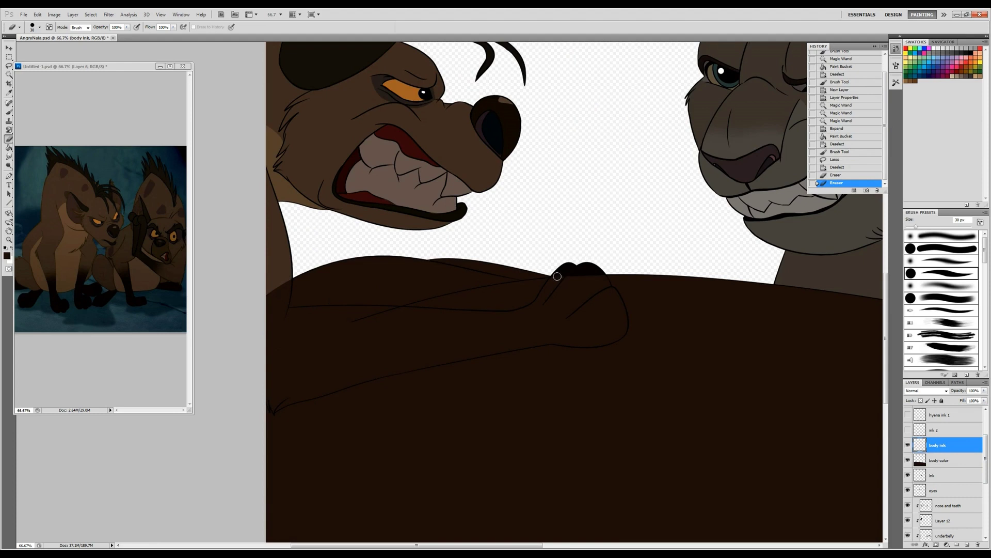
click(585, 278)
click(401, 312)
scroll(834, 464, down, 3)
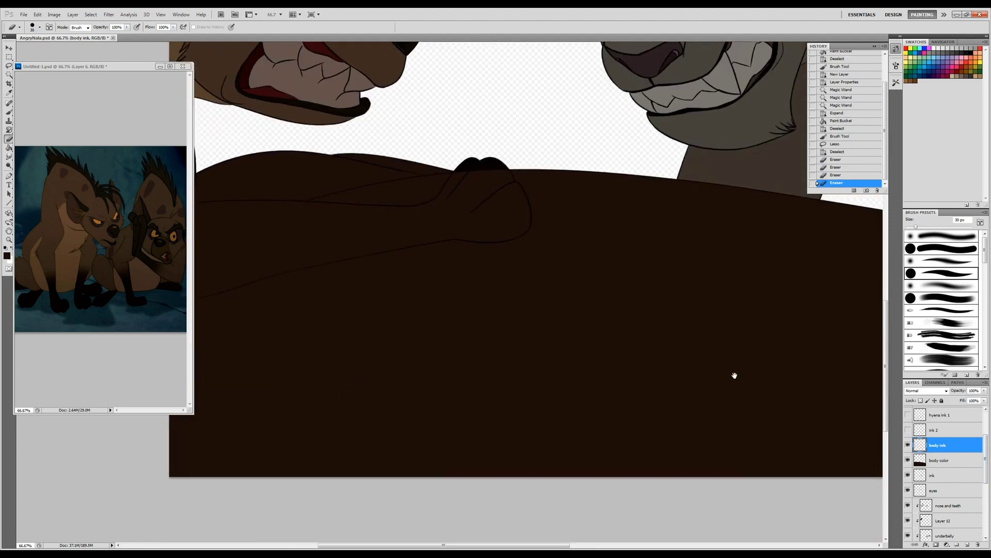
scroll(945, 490, down, 3)
Step: Move 'color 1' above the body fill and delete the expanded lioness foreleg selection
drag(945, 537, 957, 513)
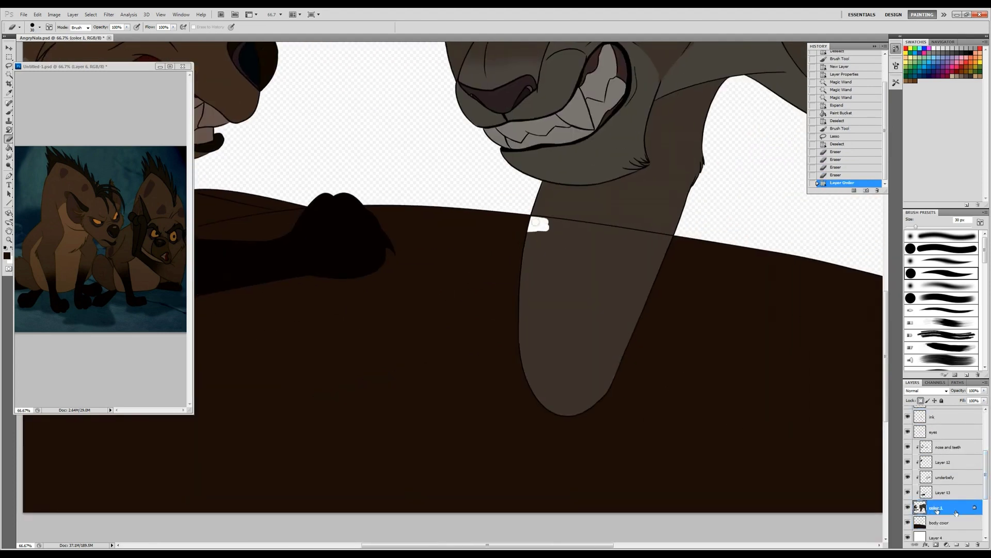
key(w)
click(661, 241)
scroll(662, 247, left, 8)
click(90, 14)
click(207, 135)
key(Return)
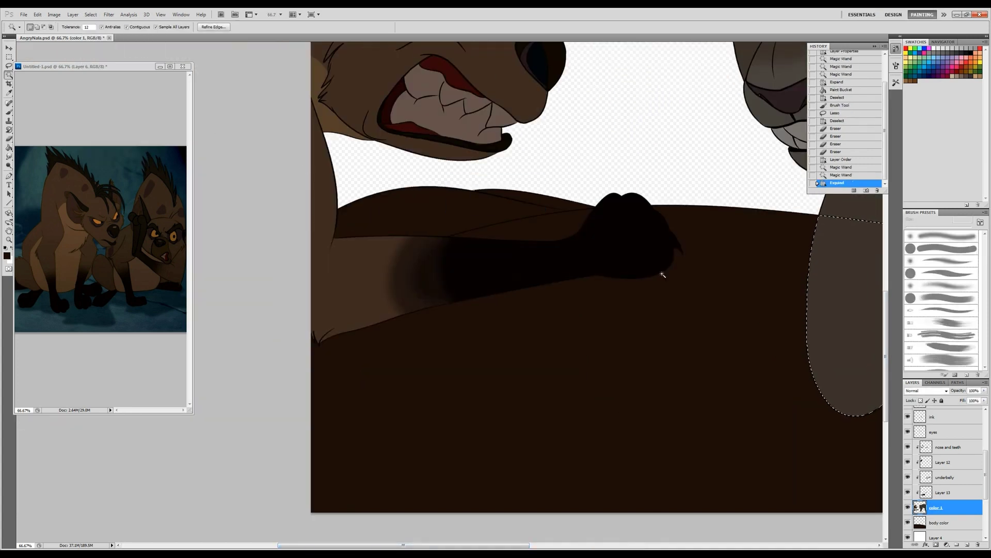
key(Delete)
scroll(663, 274, right, 10)
key(ctrl+d)
Step: Erase leftover leg linework and colour over the carcass on the ink and color 1 layers
click(945, 416)
key(b)
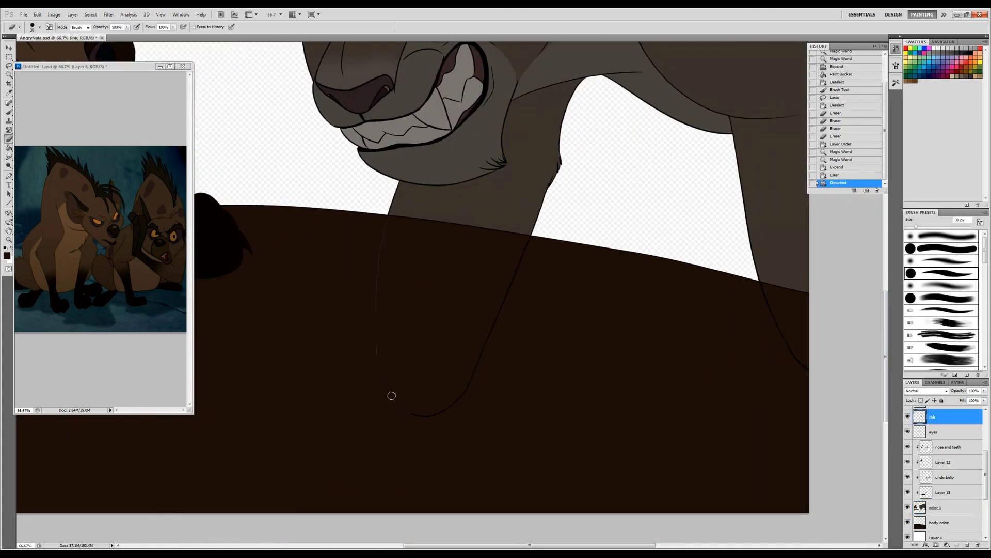
drag(529, 241, 387, 374)
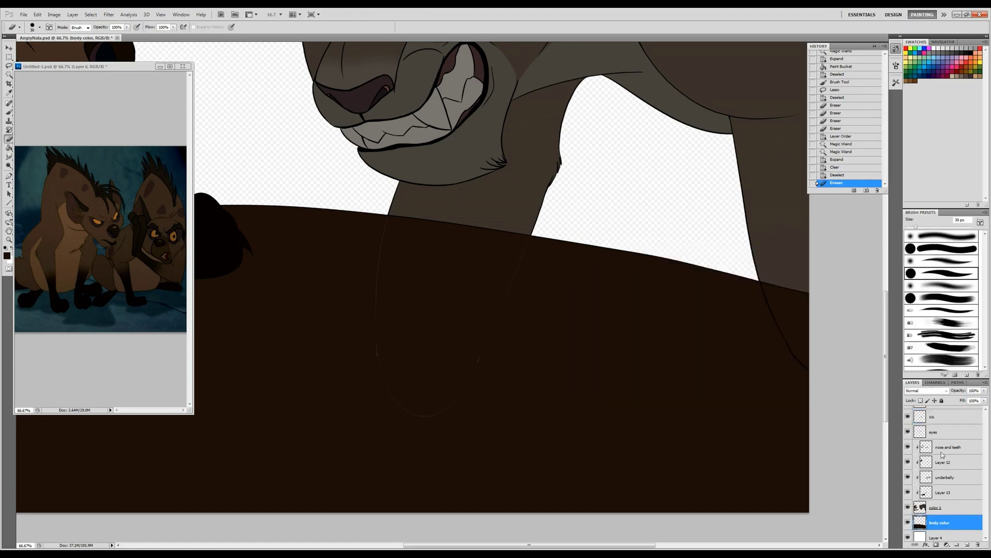
click(945, 507)
click(529, 241)
click(932, 417)
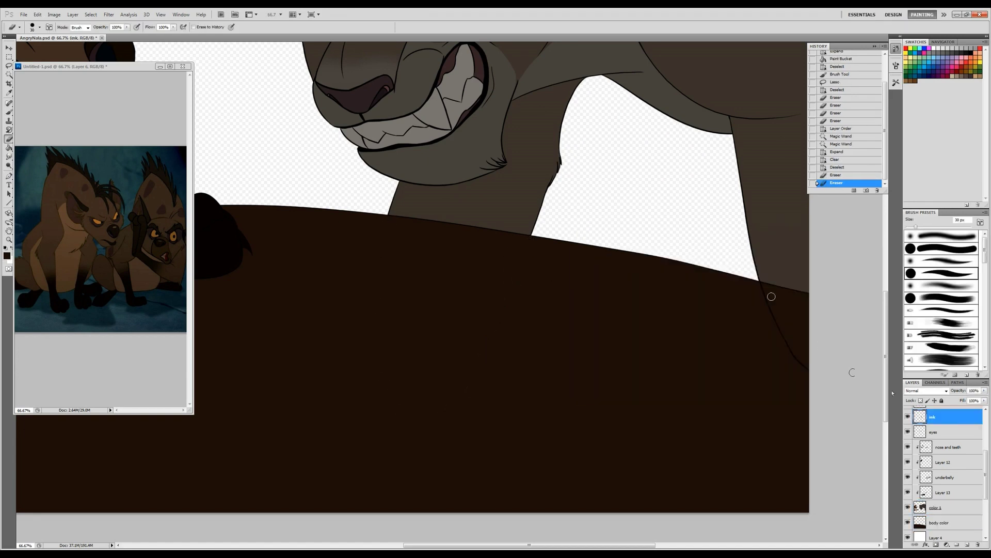
click(796, 361)
click(945, 507)
scroll(427, 405, up, 5)
scroll(427, 405, left, 5)
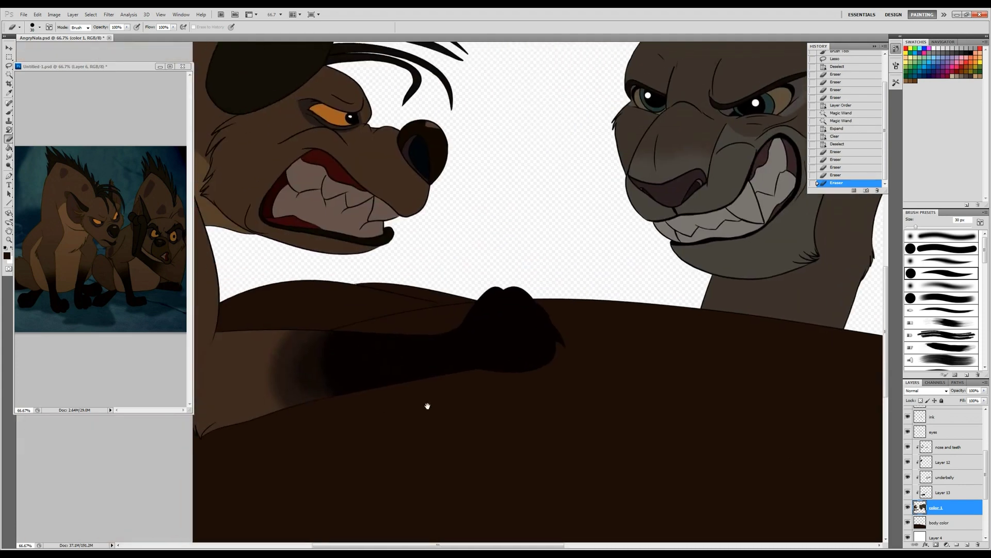
Step: Create a new layer named 'Sarabi color' and glance at the reference image
drag(986, 486, 986, 503)
key(ctrl+shift+alt+n)
double_click(952, 521)
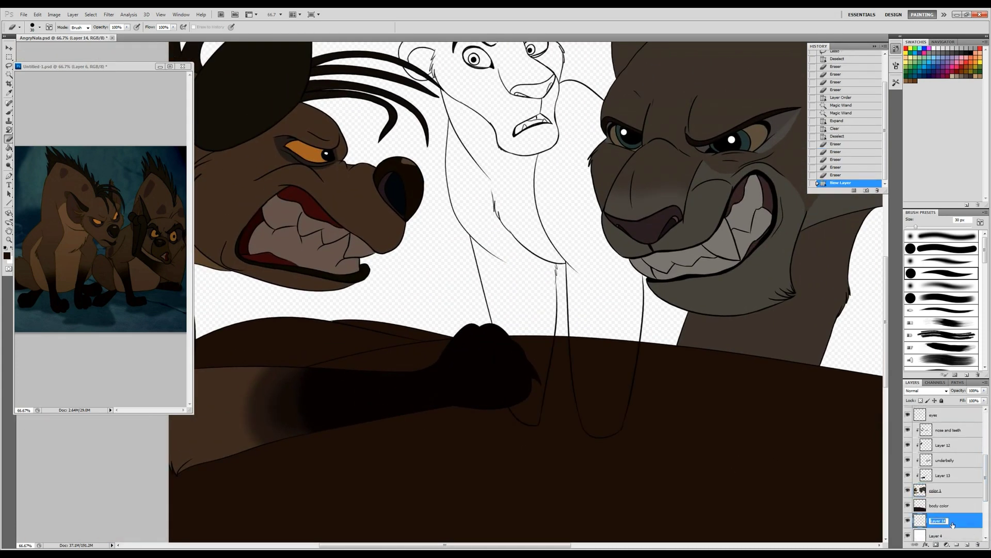
text(Sarabi color)
key(Return)
key(ctrl+Tab)
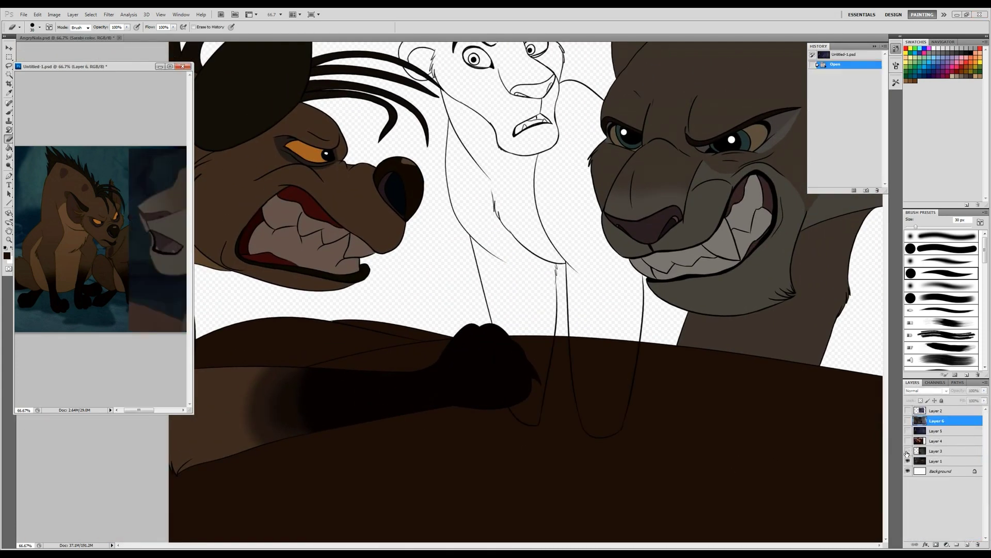
key(b)
key(ctrl+Tab)
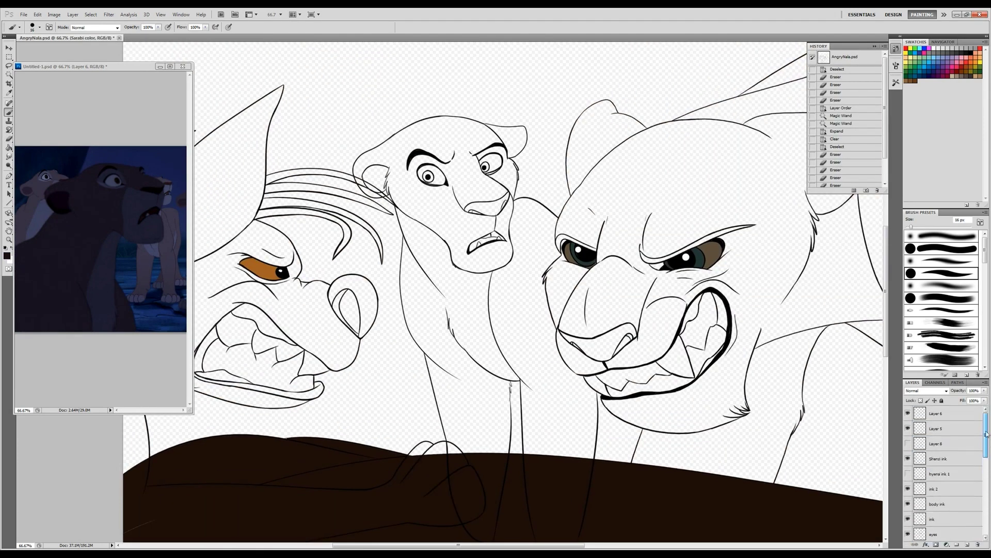
scroll(987, 456, down, 3)
Step: Magic Wand the middle lioness, expand the selection, and fill it dark navy
key(w)
click(486, 233)
shift+click(455, 330)
shift+click(392, 196)
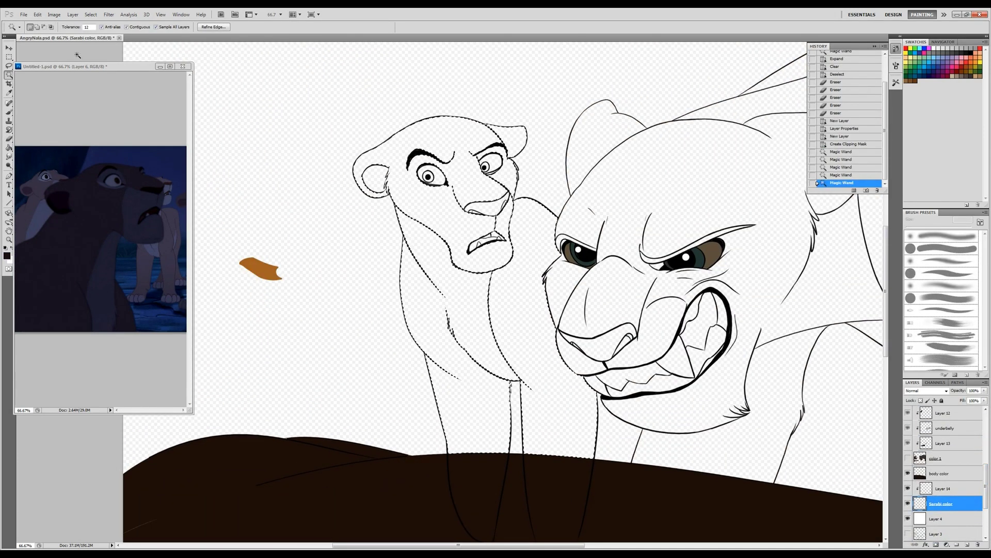
click(91, 14)
mouse_move(120, 99)
click(175, 114)
key(Return)
key(g)
click(481, 190)
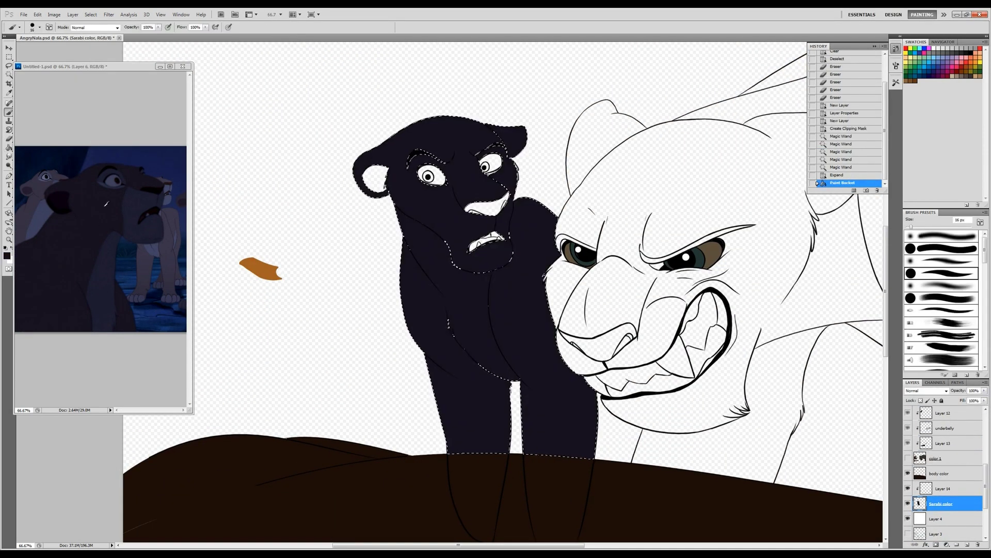
key(ctrl+d)
key(b)
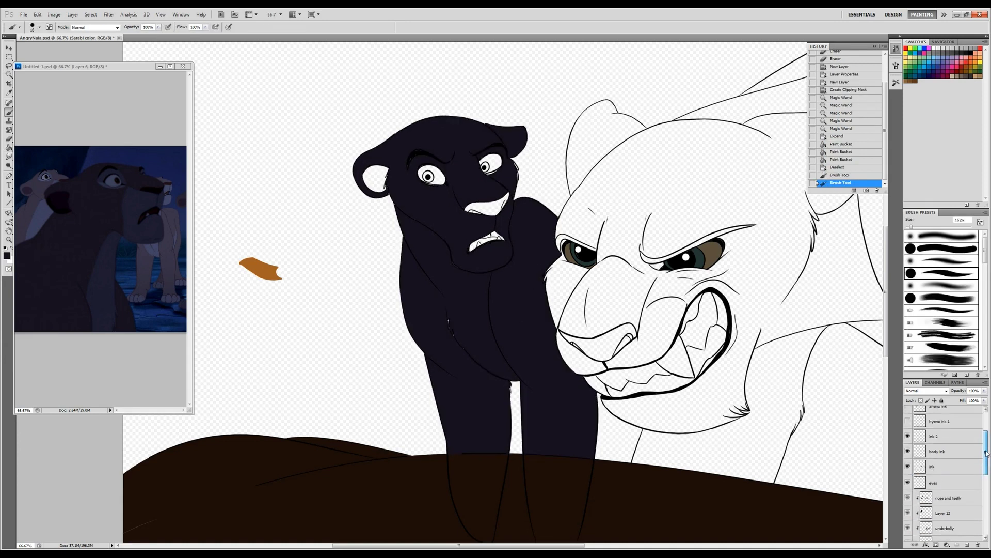
Step: Move 'ink 2' above the lioness colour and reselect the Sarabi color layer
scroll(945, 465, up, 2)
drag(944, 429, 944, 517)
scroll(945, 488, down, 3)
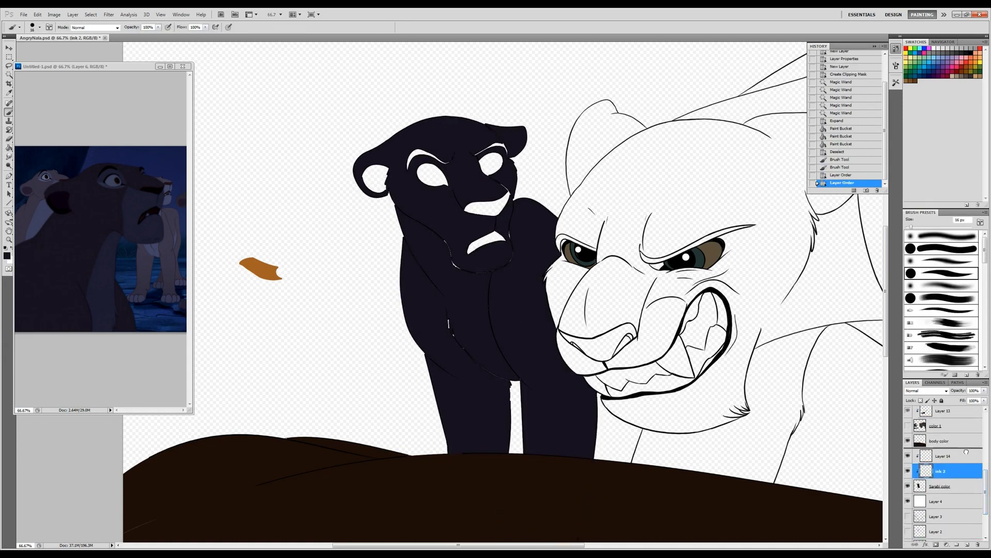
drag(945, 471, 945, 462)
click(944, 486)
Step: Zoom in on the lioness's legs, then pan up to her head
key(z)
click(496, 421)
key(b)
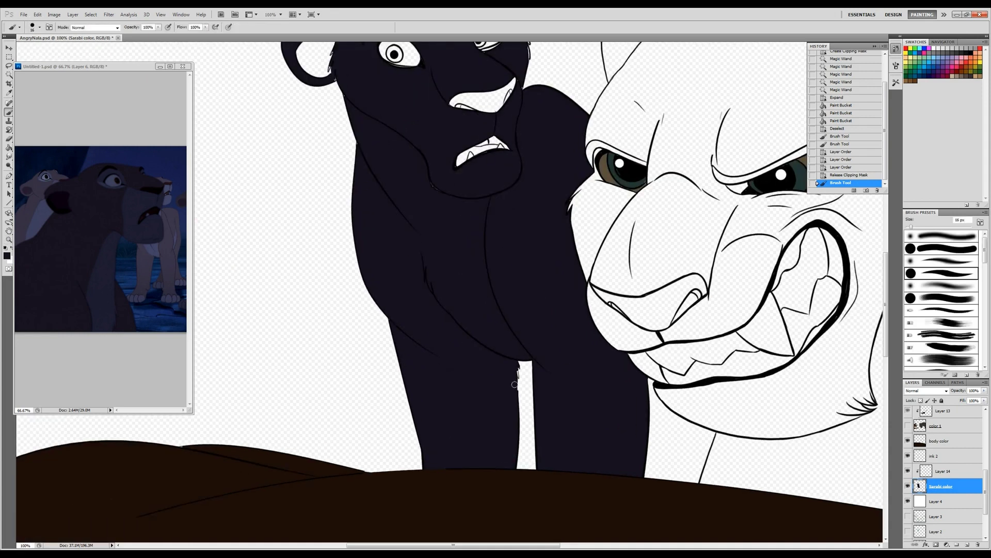
key(e)
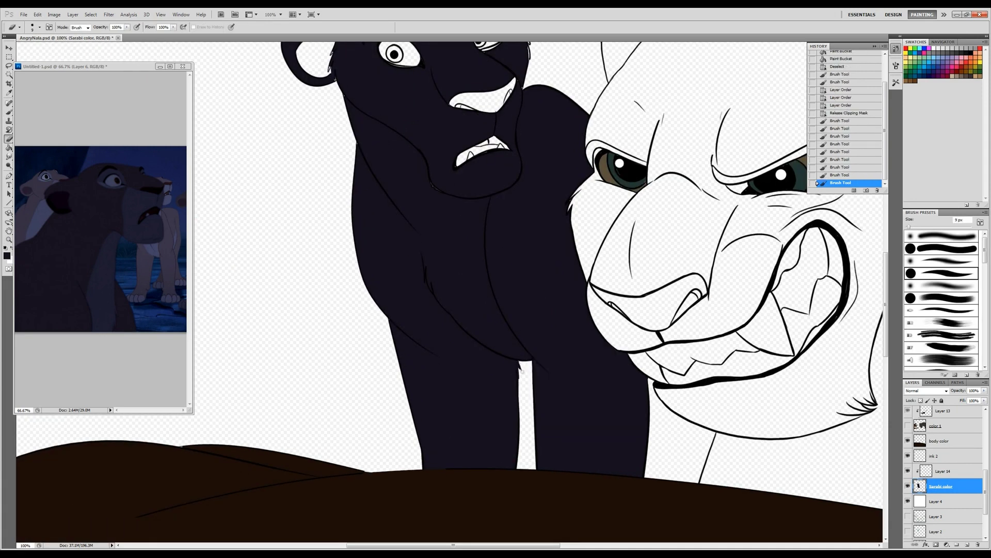
key(b)
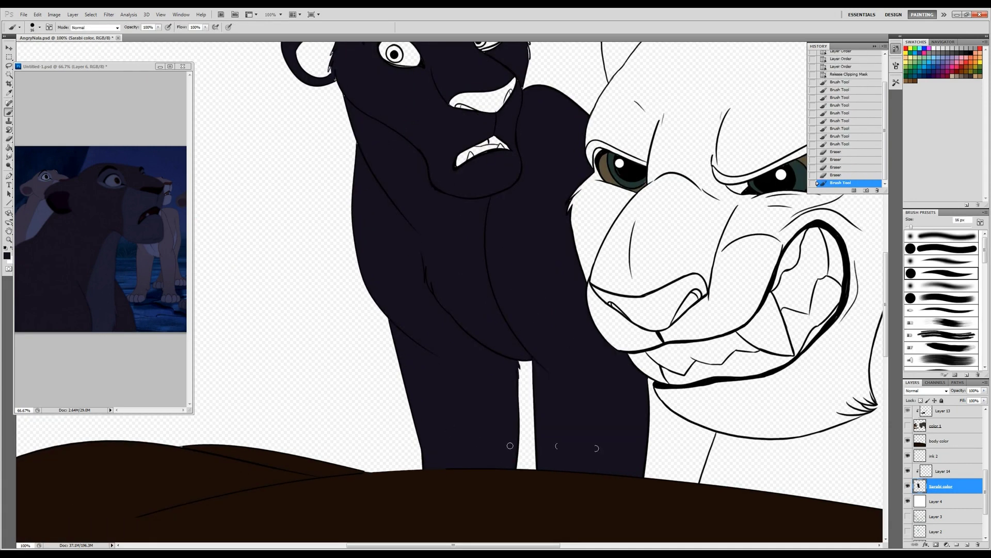
drag(495, 288, 509, 373)
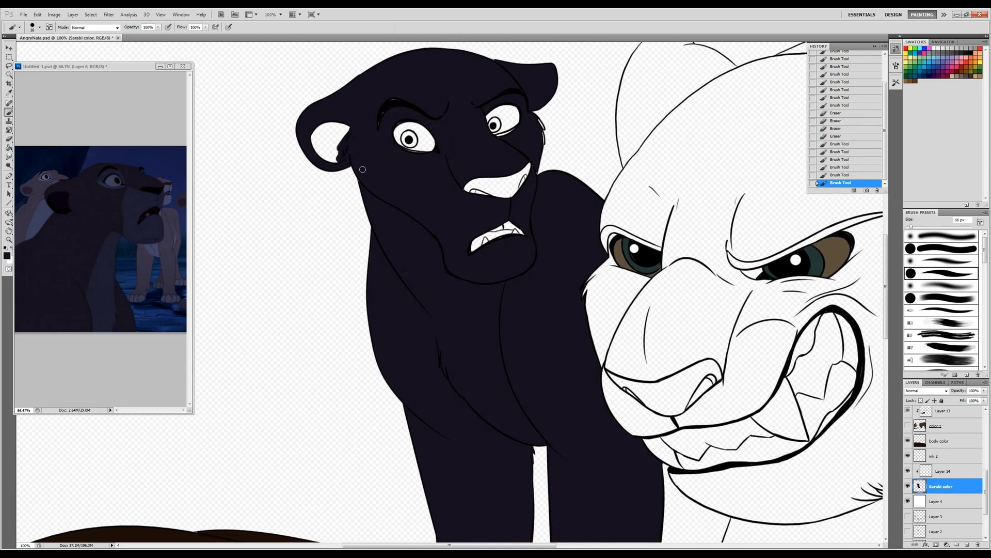
Step: Brush over the middle lioness's eye whites, teeth and inner ear to darken them
click(396, 140)
click(501, 118)
right_click(510, 78)
double_click(541, 125)
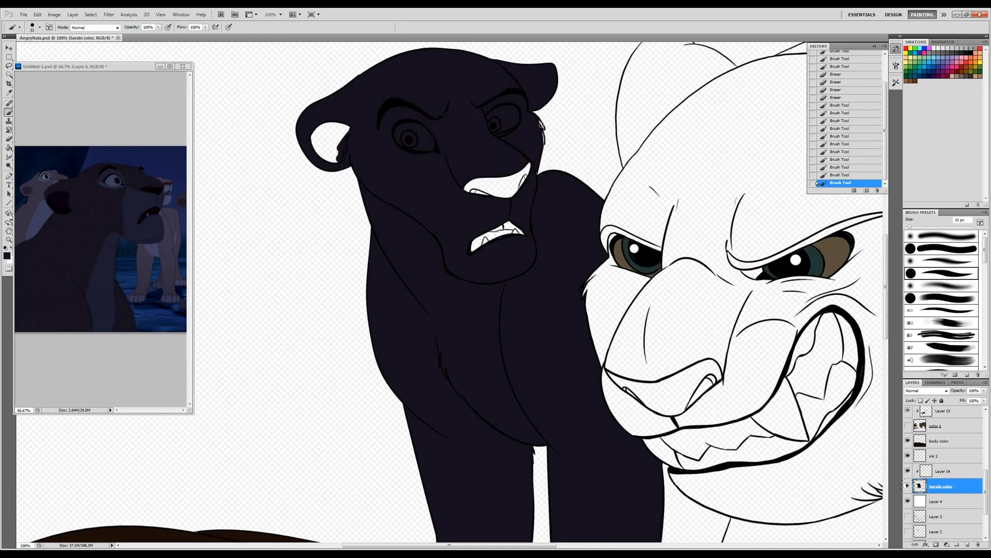
right_click(534, 172)
drag(514, 155, 532, 155)
key(Return)
drag(491, 233, 509, 183)
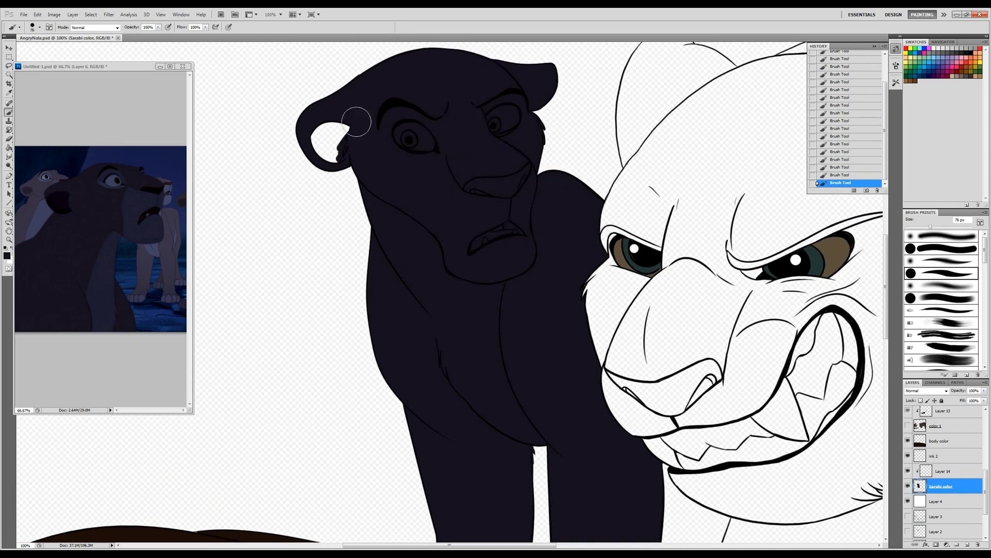
drag(332, 133, 343, 144)
mouse_move(488, 217)
mouse_down()
mouse_move(514, 222)
mouse_move(510, 240)
mouse_up()
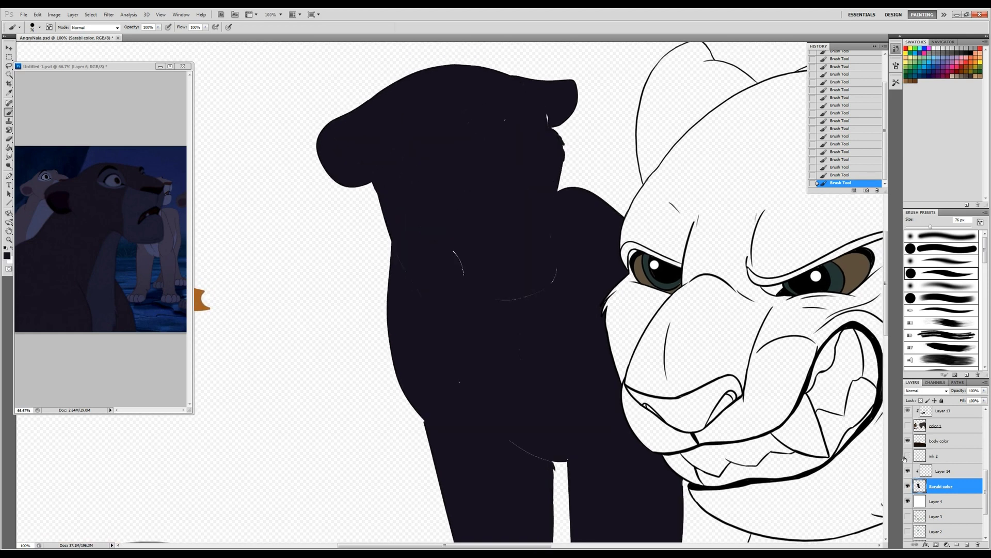
Step: Add a new layer clipped to the colour layer below ink 2
click(940, 456)
click(945, 486)
right_click(458, 388)
click(474, 419)
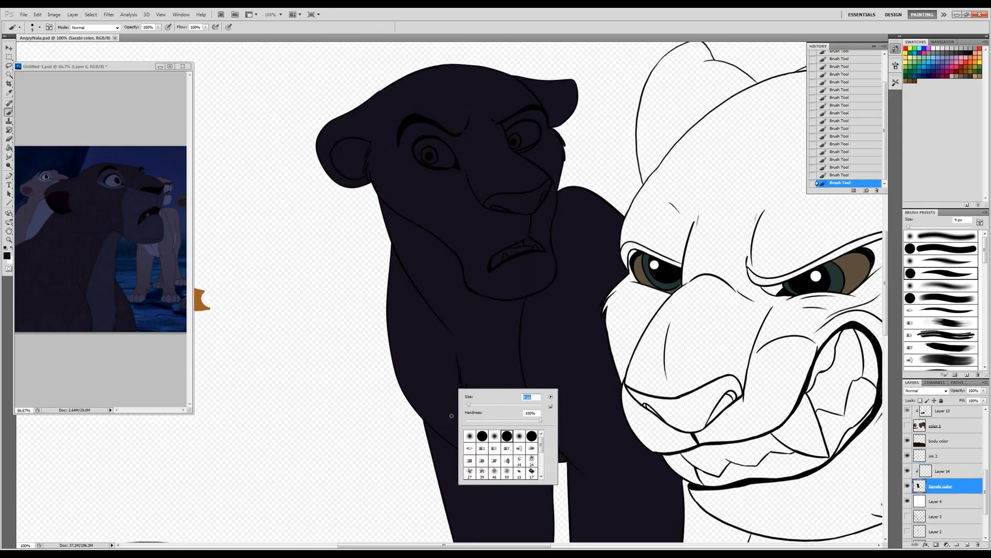
key(Return)
key(ctrl+shift+alt+n)
key(ctrl+alt+g)
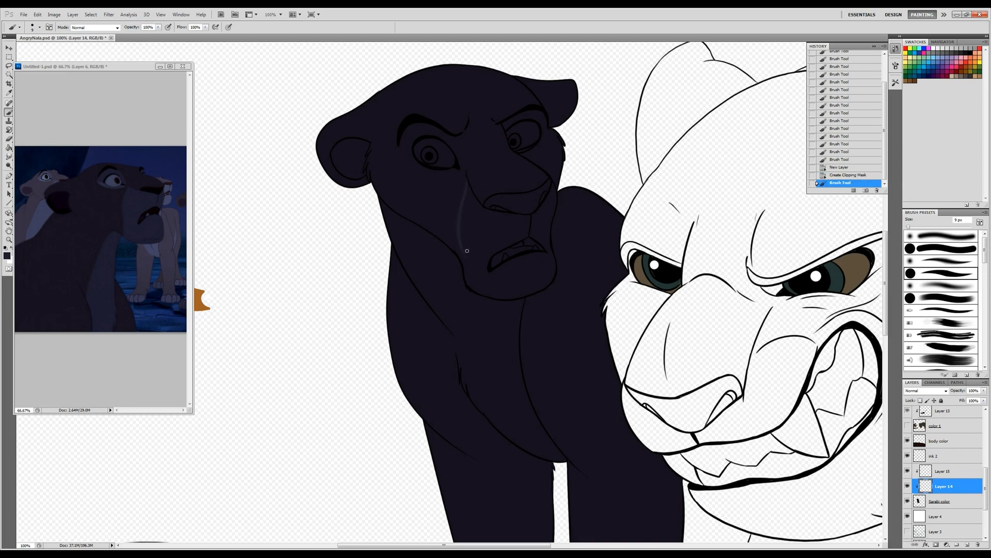
Step: Select and expand the muzzle and chest marking, then fill it a lighter blue
drag(460, 374, 468, 286)
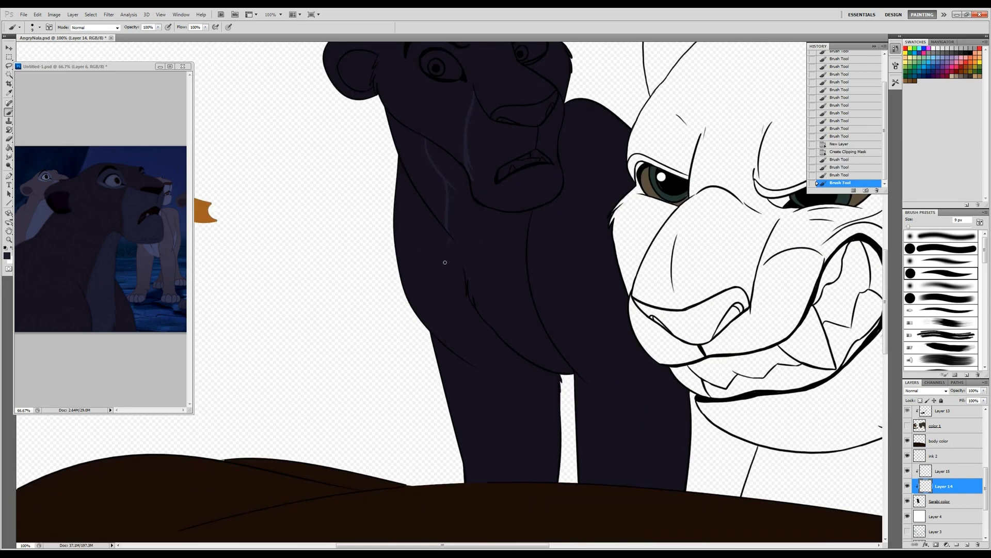
key(w)
click(465, 310)
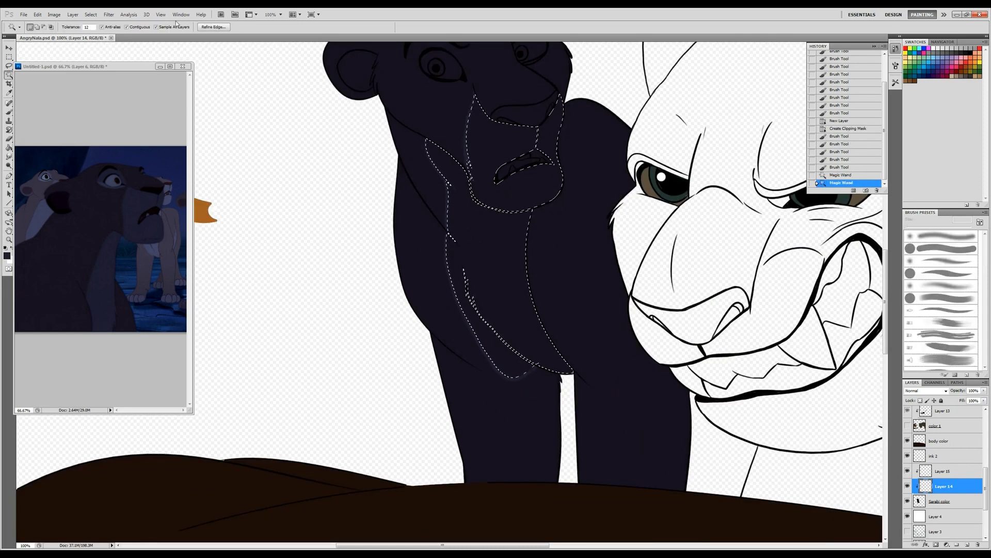
click(90, 15)
key(Return)
key(g)
click(464, 331)
key(ctrl+d)
Step: Fill the expanded inner-ear selection darker, then paint a dark inner-ear stroke on a new clipped layer
drag(390, 96, 367, 215)
key(w)
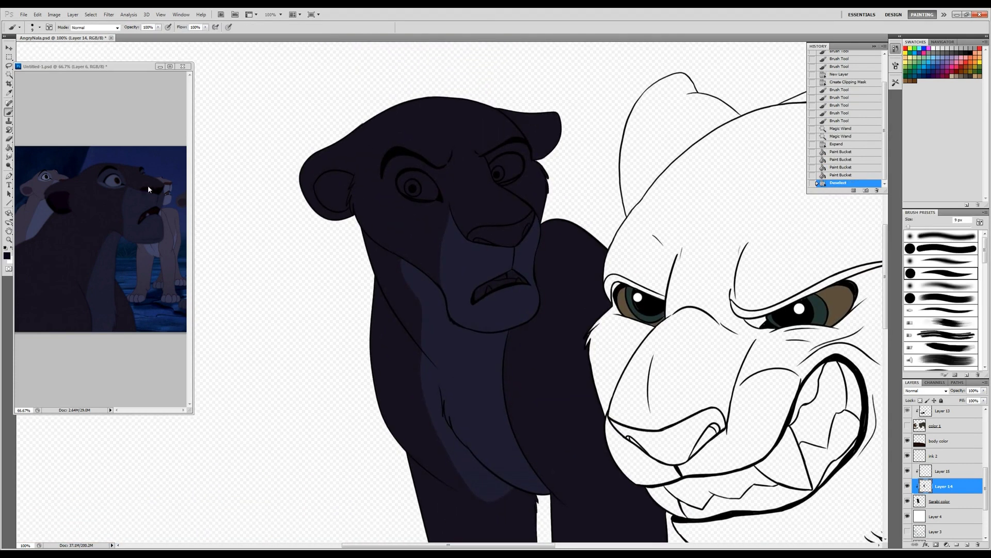
click(336, 191)
click(91, 14)
key(Return)
key(g)
click(336, 191)
key(ctrl+d)
key(b)
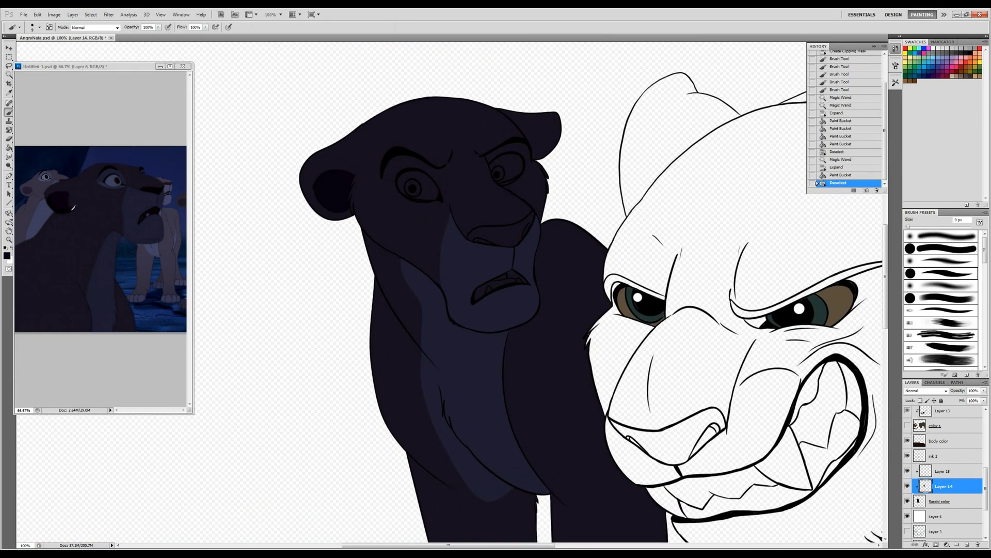
key(ctrl+shift+alt+n)
drag(314, 181, 318, 201)
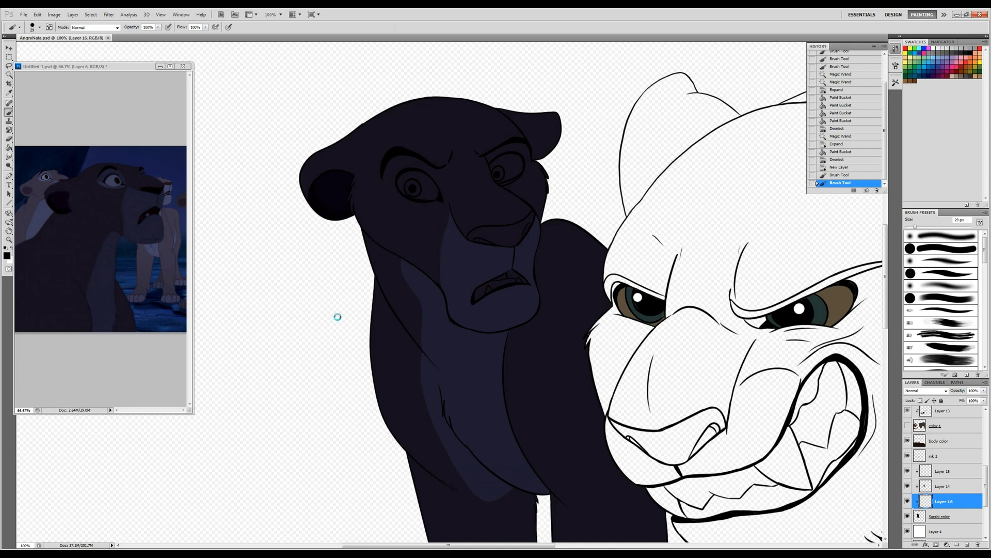
Step: Rename the new layer 'eyes', then select, expand and fill both eyes grey-blue
double_click(942, 471)
text(eyesw)
click(415, 185)
shift+click(506, 168)
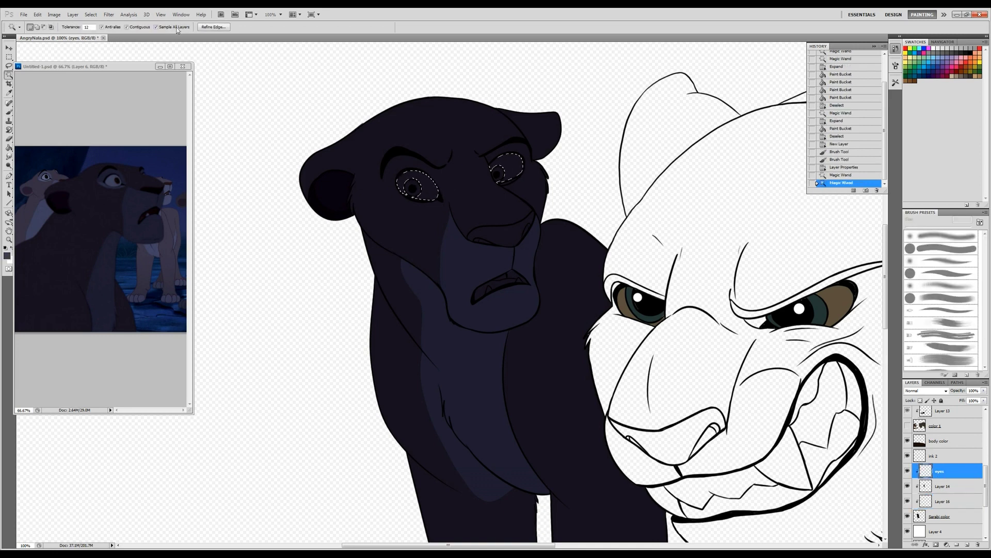
click(91, 14)
key(Return)
click(415, 185)
key(ctrl+d)
Step: Paint dark brown irises into both eyes
key(b)
click(413, 187)
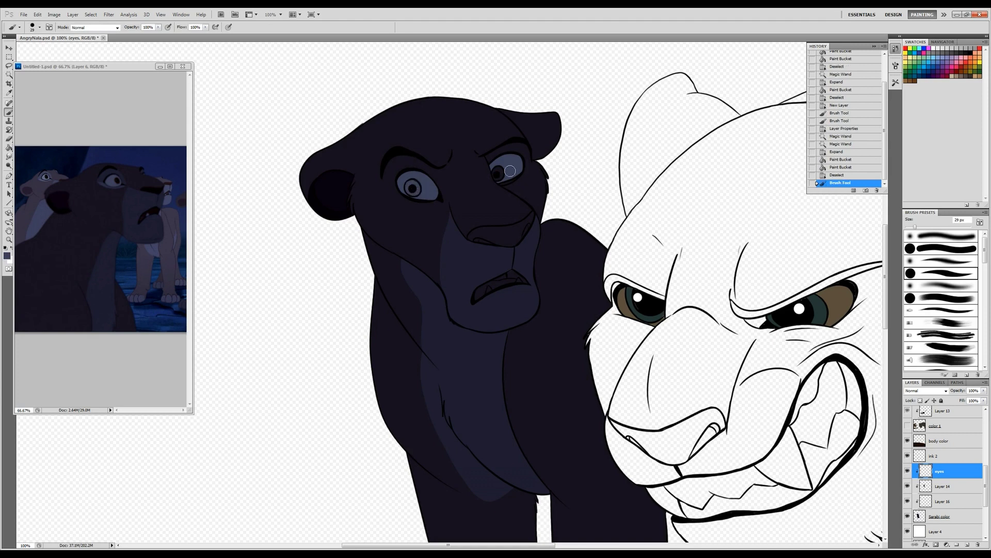
click(503, 173)
click(498, 175)
click(413, 188)
Step: Shade under the left eye on Layer 14 with a 17 px brush, erasing excess
click(942, 485)
right_click(420, 171)
double_click(449, 220)
drag(395, 195, 450, 203)
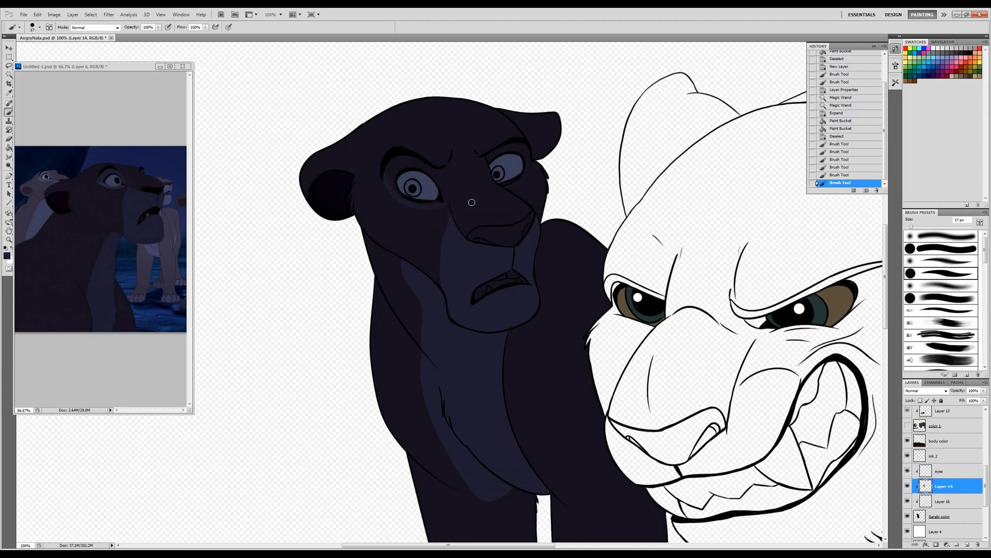
key(e)
click(440, 207)
click(449, 206)
click(432, 198)
key(b)
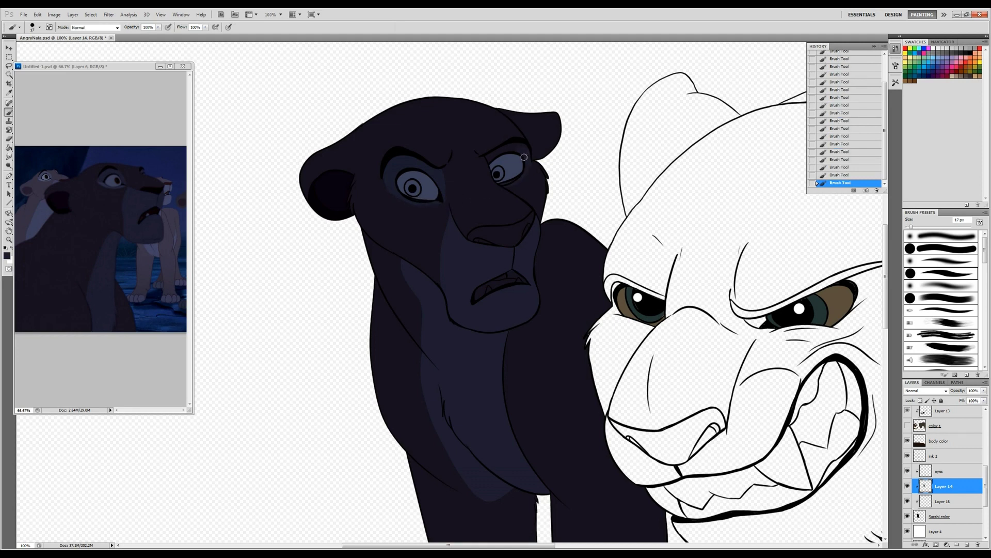
Step: Sample a reference colour and fill the middle lioness's nose near-black on Layer 6
alt+click(116, 182)
click(945, 468)
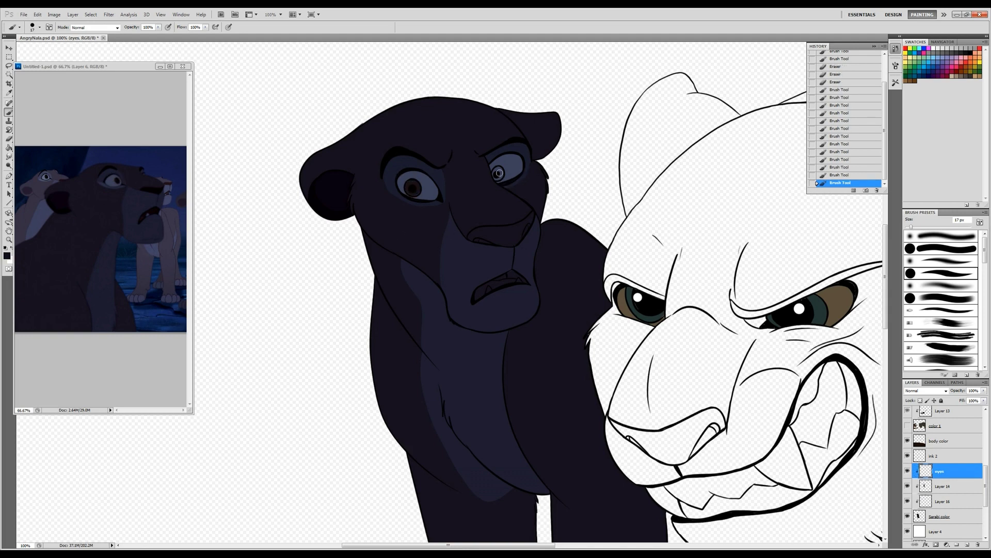
key(alt+period)
click(11, 250)
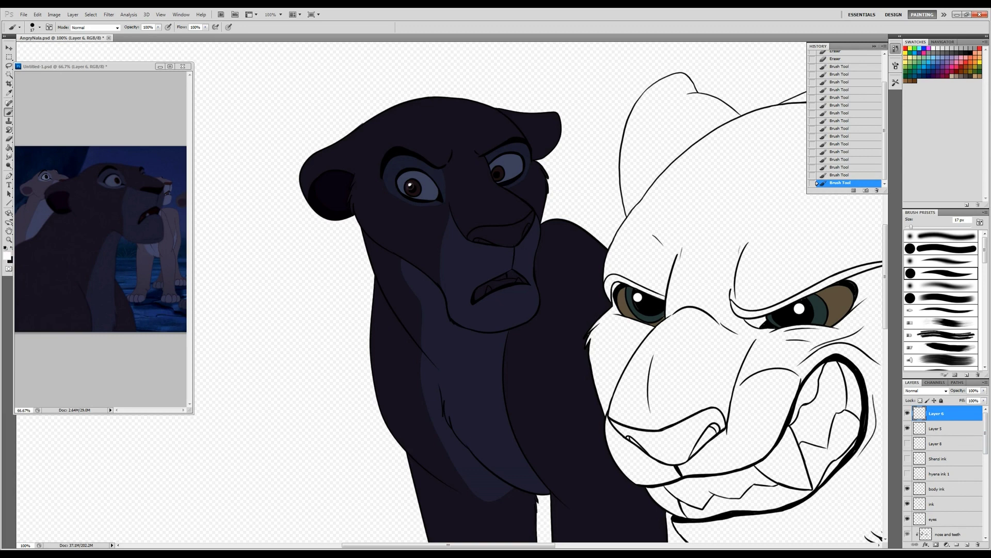
scroll(945, 455, down, 5)
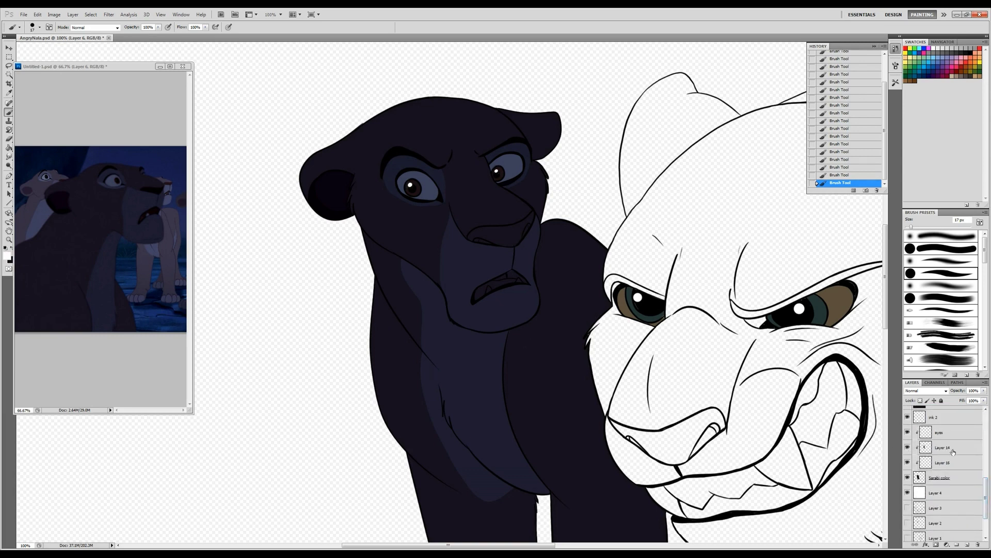
click(953, 447)
key(w)
click(488, 234)
key(g)
click(488, 235)
click(488, 235)
Step: Refill the nose with a deep reddish-brown chosen in the Color Picker
key(ctrl+d)
key(b)
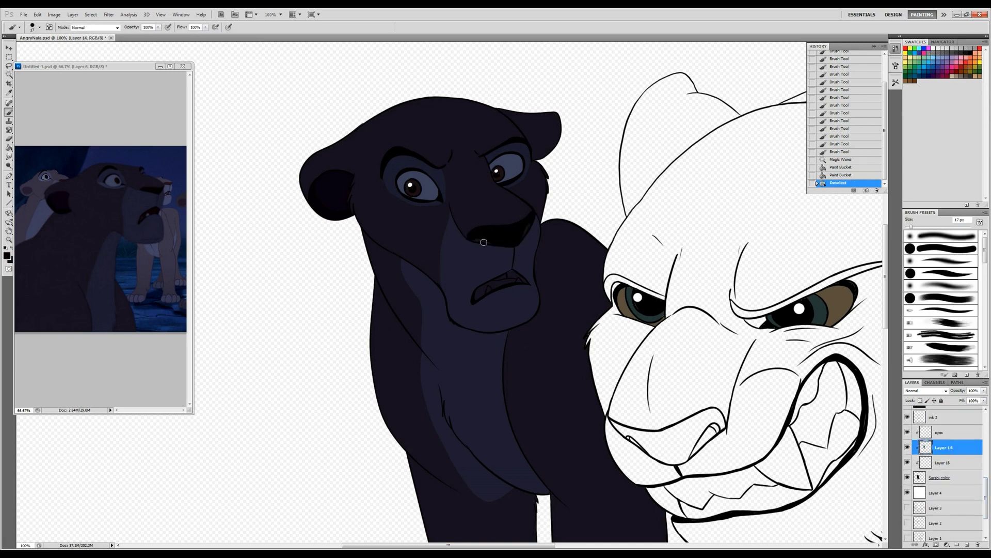
click(6, 255)
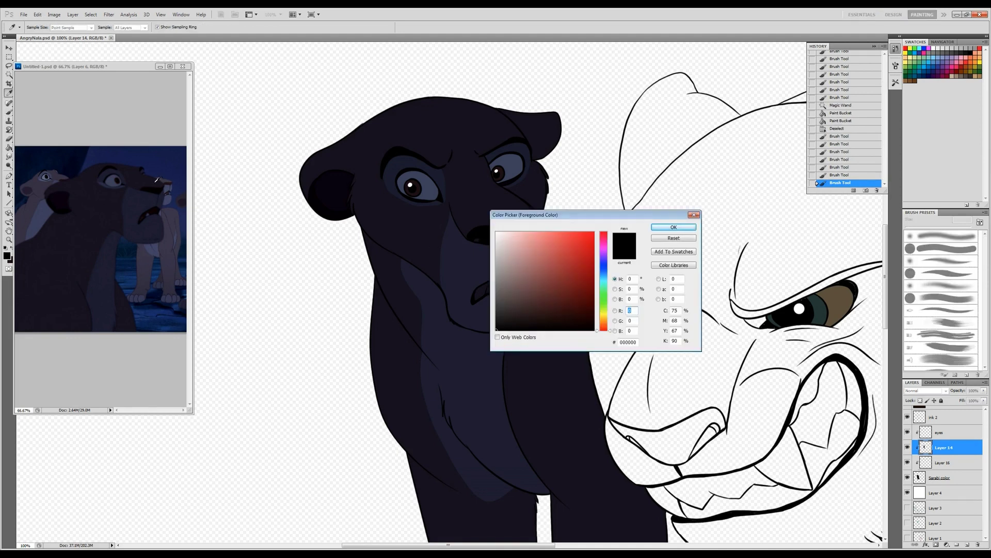
click(673, 228)
click(488, 234)
click(7, 255)
click(551, 324)
click(673, 227)
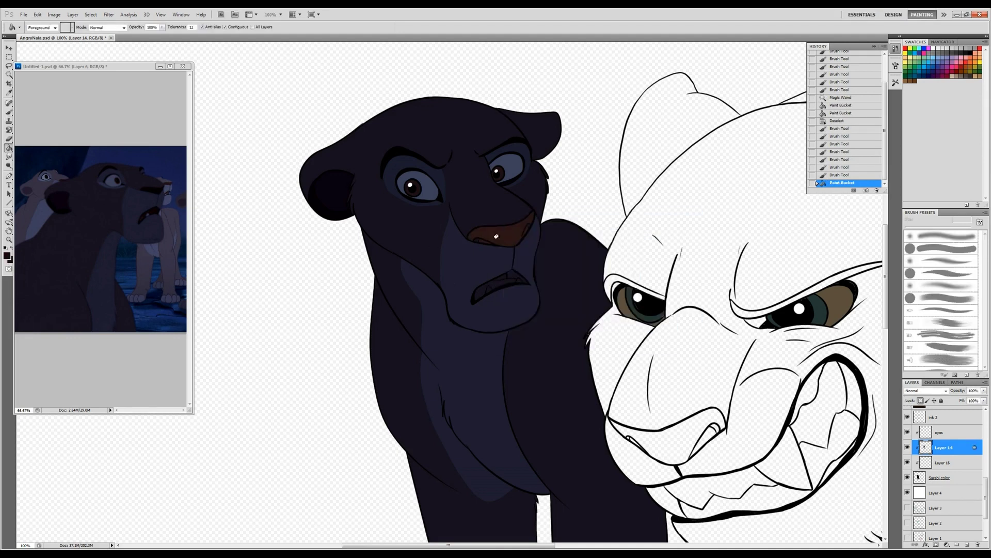
click(488, 235)
click(7, 255)
click(673, 227)
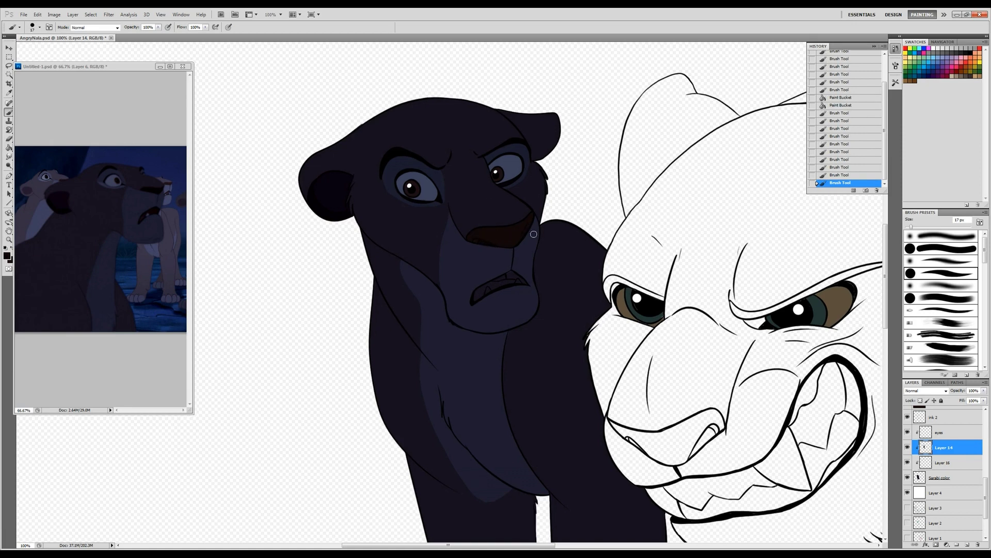
Step: Fill the inside of the mouth and the lower lip area with dark red
click(7, 255)
click(673, 227)
key(w)
click(493, 288)
key(g)
click(493, 288)
click(503, 281)
key(w)
click(517, 278)
key(g)
click(516, 278)
click(526, 277)
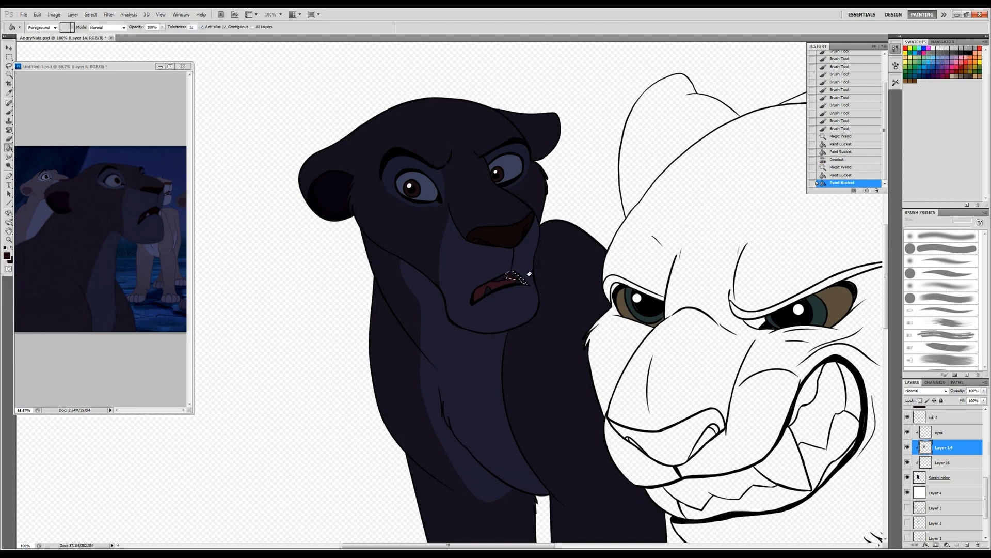
Step: Select the remaining mouth gap, expand it slightly, fill it and deselect
key(w)
click(447, 299)
click(90, 14)
click(175, 111)
key(Return)
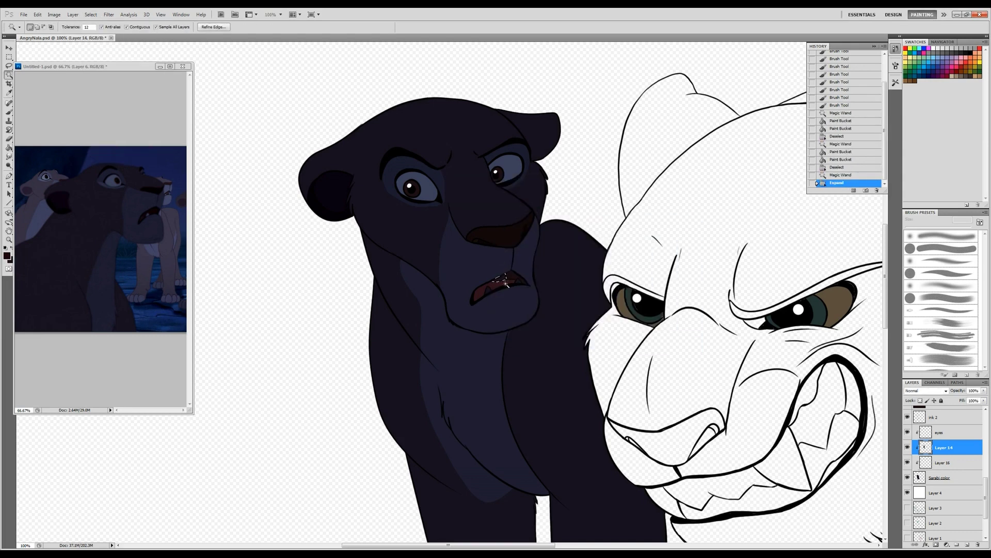
key(g)
click(441, 345)
key(ctrl+d)
Step: Sample the dark blue fur colour as the new foreground colour
drag(442, 345, 426, 368)
key(i)
click(7, 255)
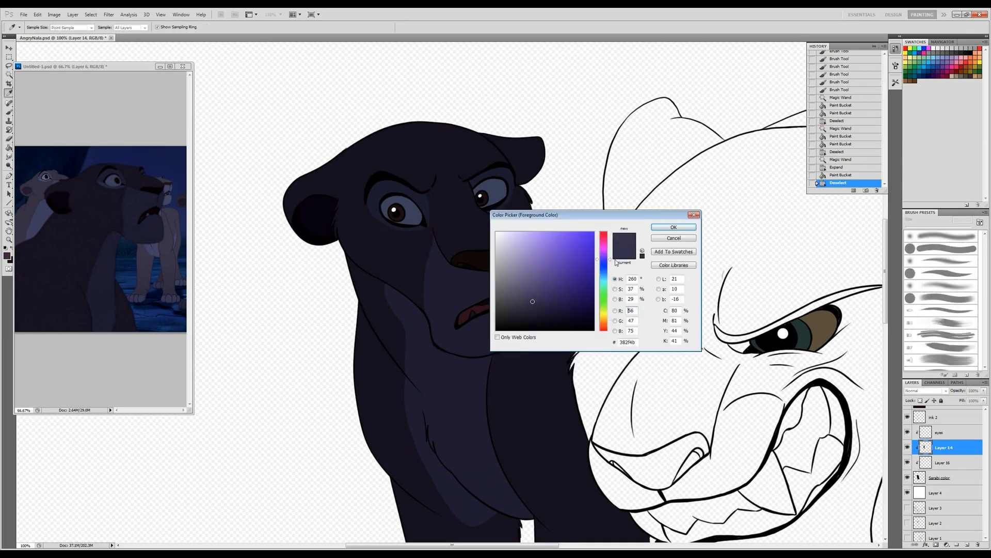
key(Return)
key(g)
drag(485, 455, 432, 348)
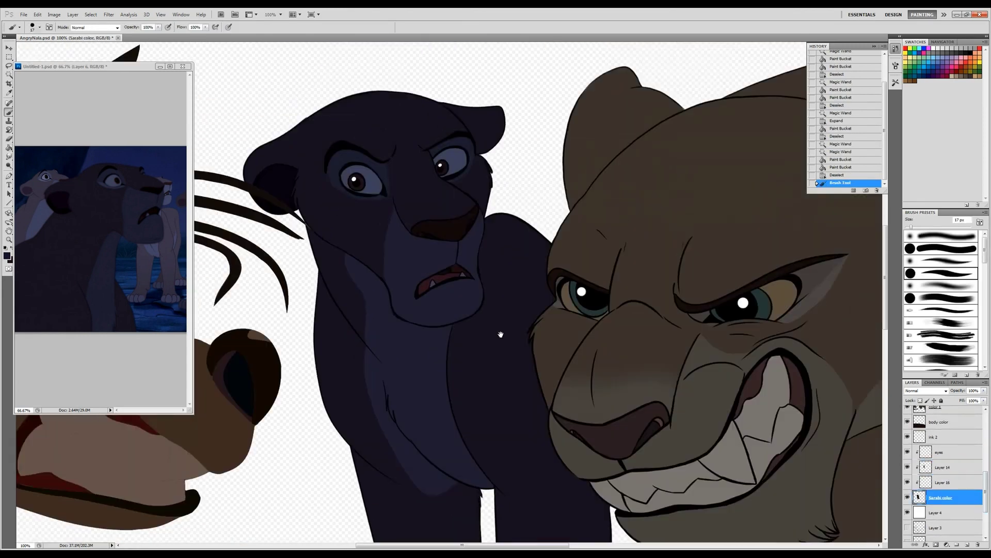
Step: Zoom out to the whole picture and apply Hue/Saturation to the Sarabi color layer
key(ctrl+minus)
key(z)
alt+click(393, 417)
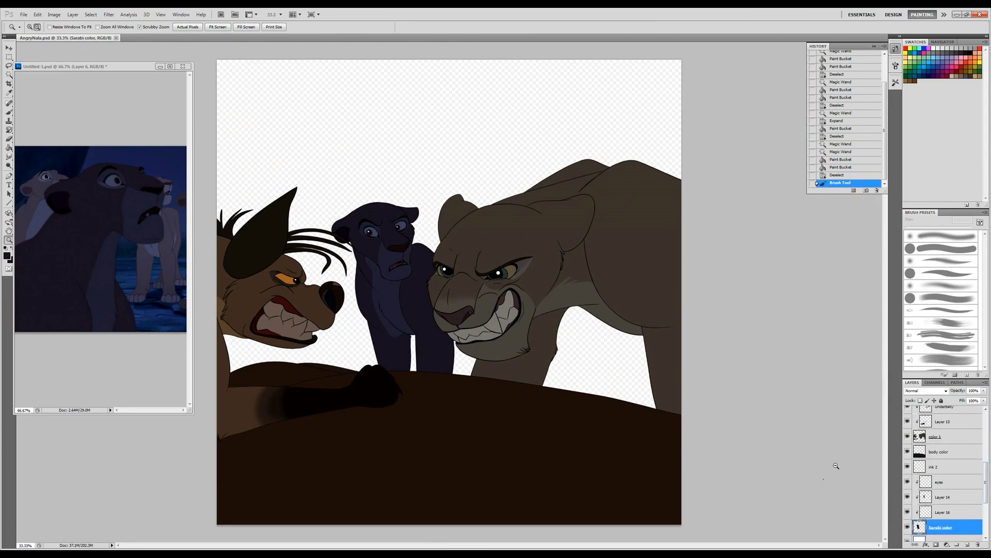
key(ctrl+u)
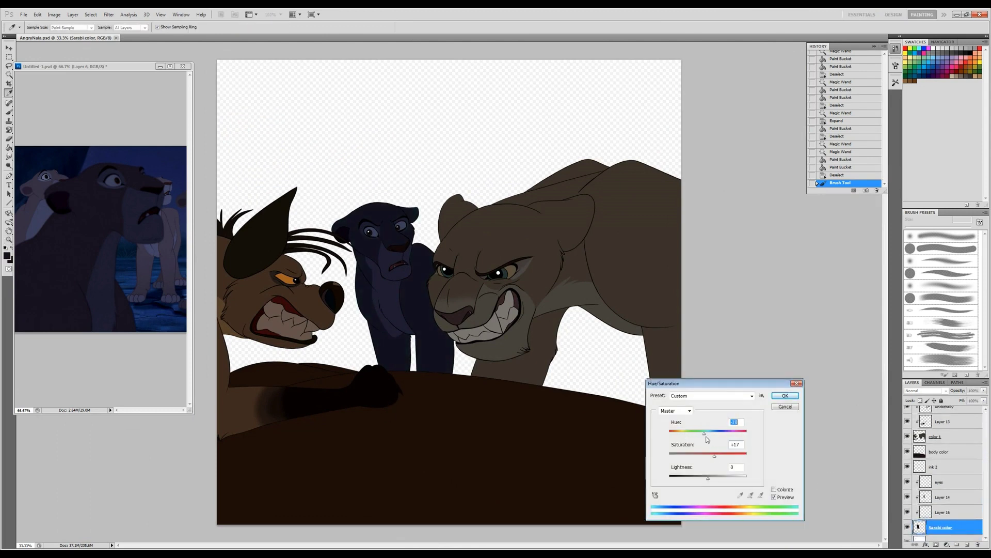
key(Return)
click(905, 511)
Step: Shift Layer 14's hue to +24, nudging the middle lioness toward purple
click(945, 497)
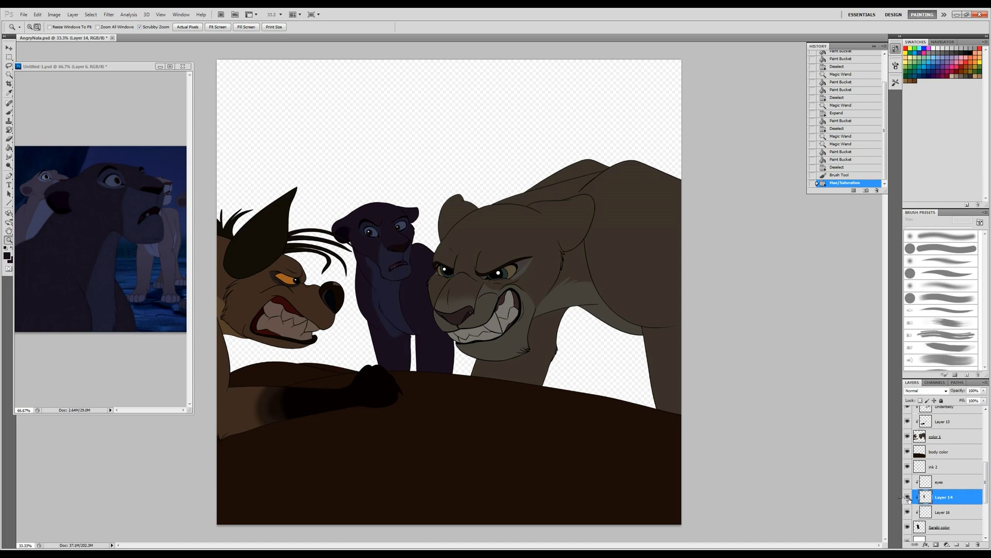
key(ctrl+alt+u)
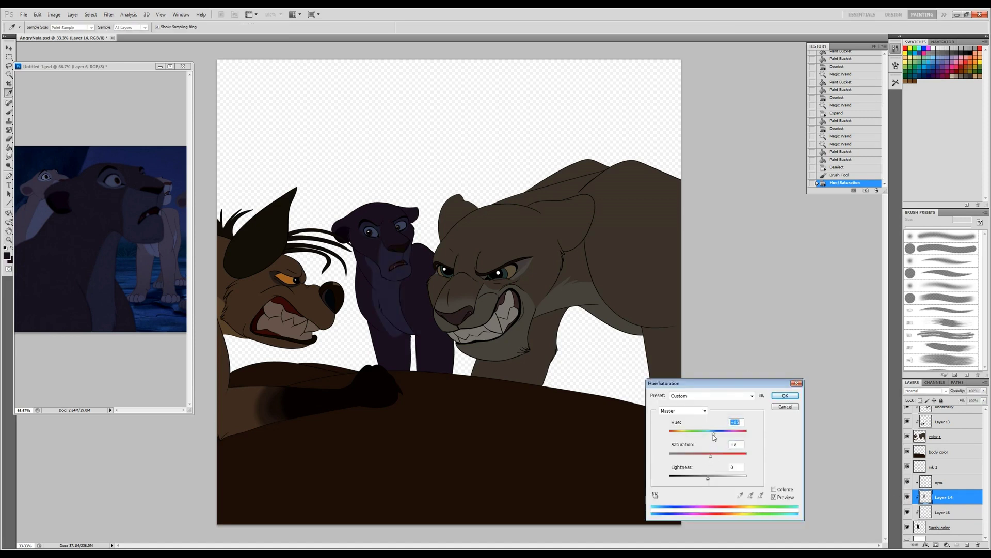
key(Down)
key(Down)
key(Down)
key(Down)
key(Return)
key(z)
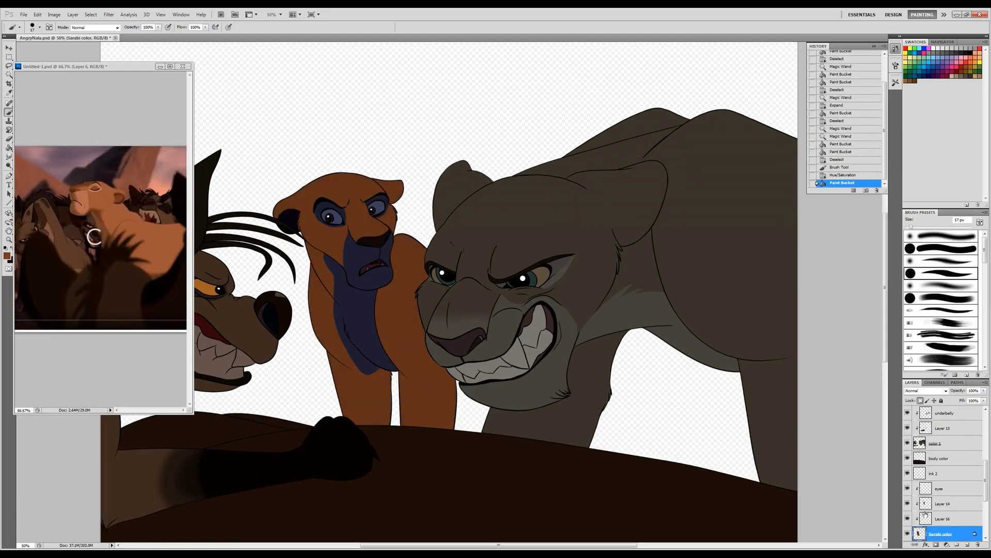
Step: On Layer 14, fill the chest orange, the nose orange-brown and the eye area tan
key(alt+bracketright)
key(alt+bracketright)
key(g)
click(345, 309)
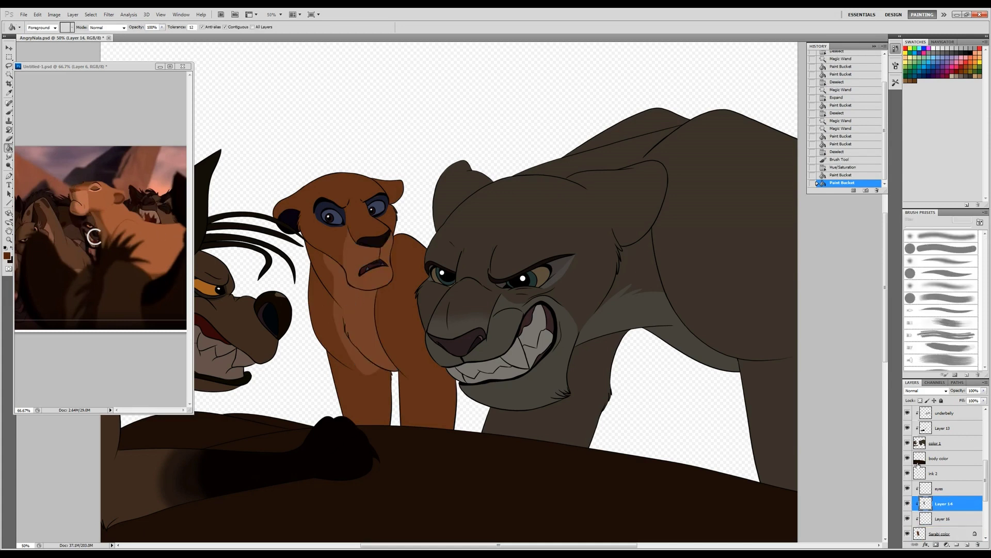
click(345, 262)
click(340, 207)
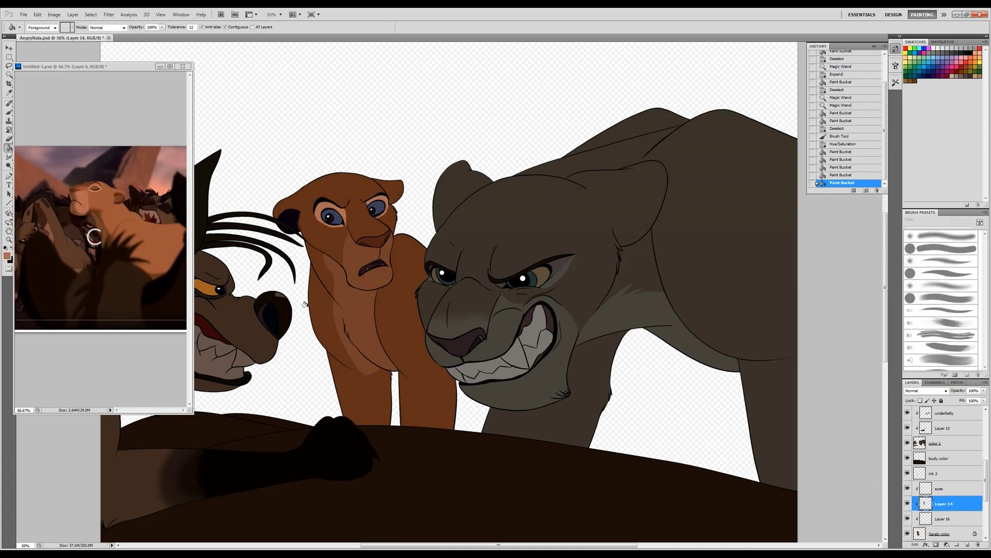
Step: Lock Layer 16's transparent pixels, then zoom in on Nala's face on Layer 14
key(alt+bracketleft)
key(slash)
click(350, 234)
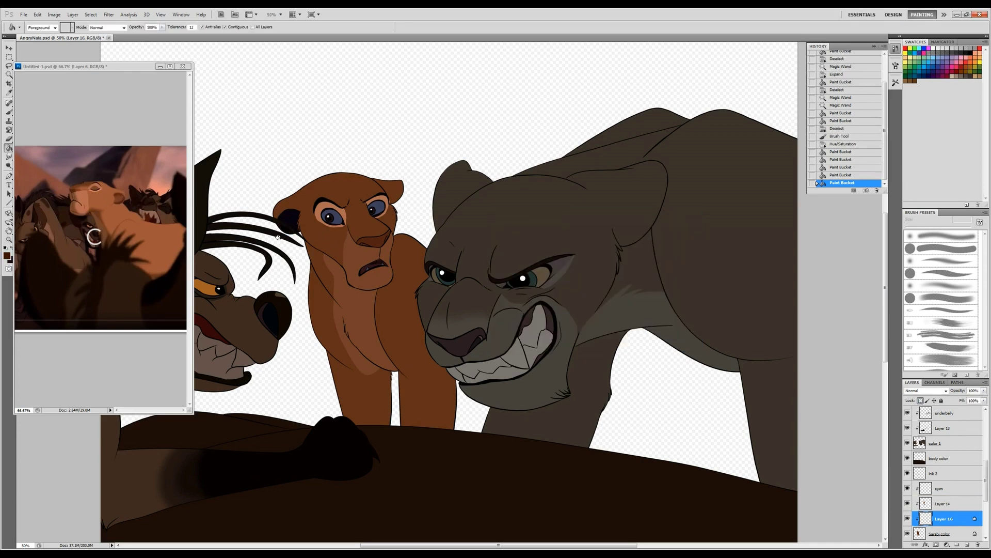
click(921, 502)
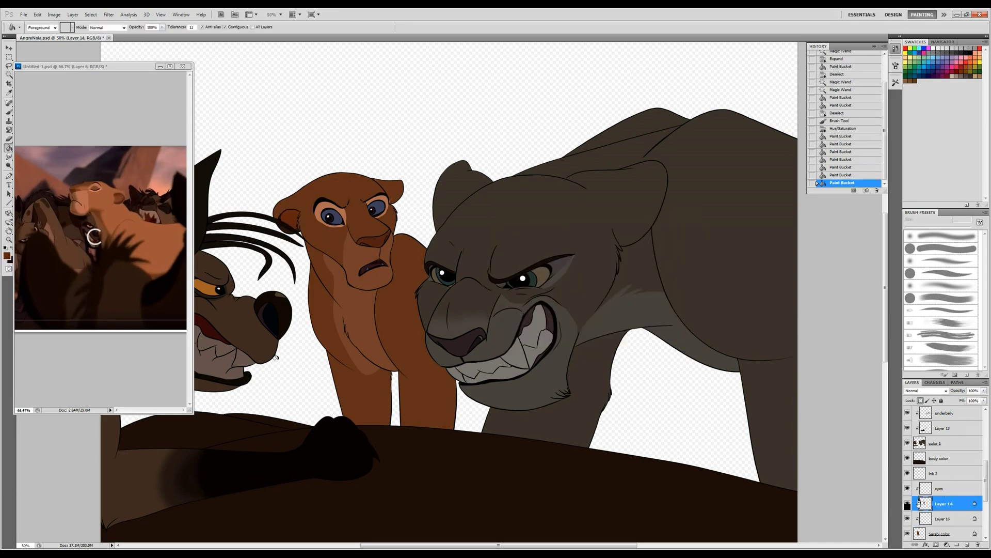
key(z)
click(326, 262)
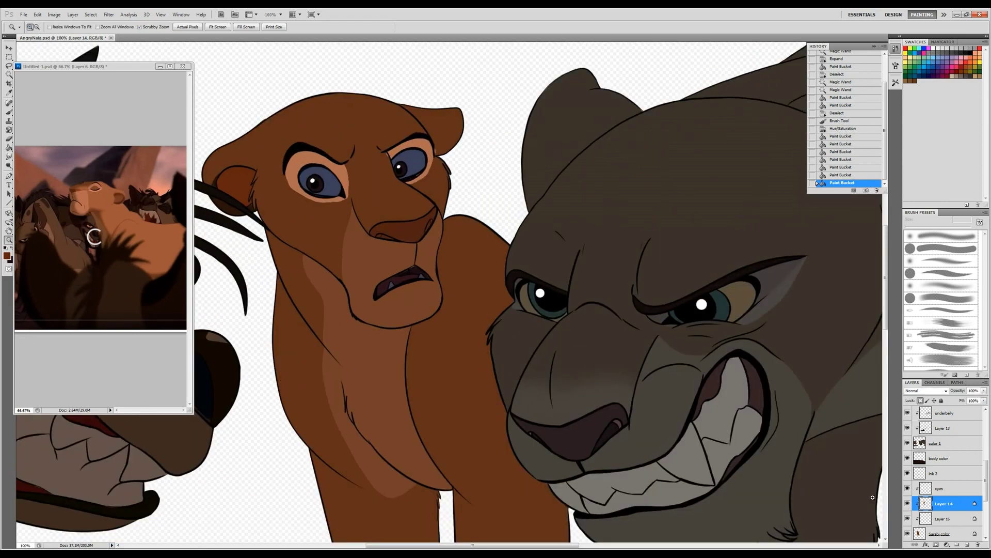
Step: Shift the brush colour toward red and refill Nala's mouth with it
key(b)
click(6, 255)
drag(603, 289, 603, 328)
click(674, 227)
click(398, 284)
click(7, 255)
click(674, 227)
click(6, 255)
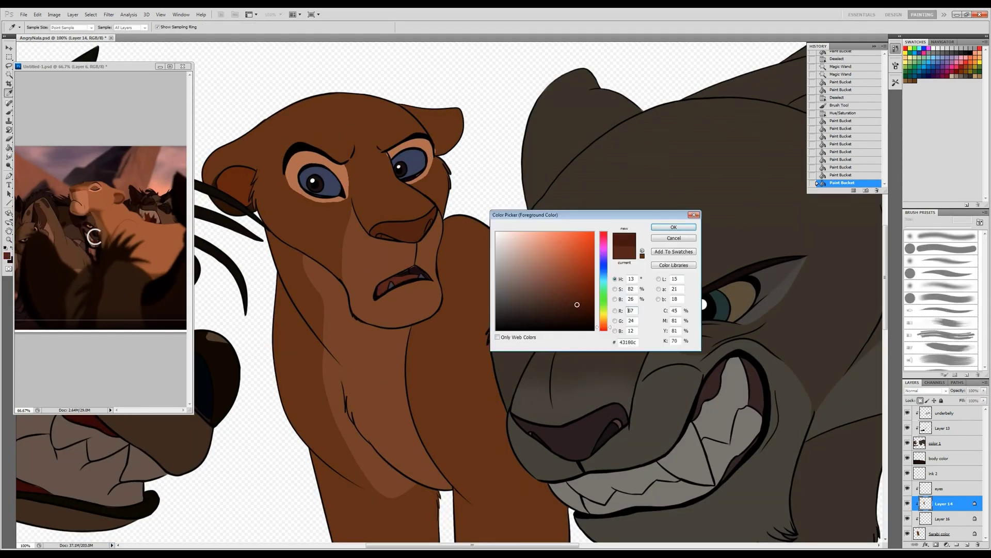
Step: Pick a dark blood-red brown and paint shading around Nala's mouth
click(582, 308)
click(674, 227)
click(7, 255)
click(674, 226)
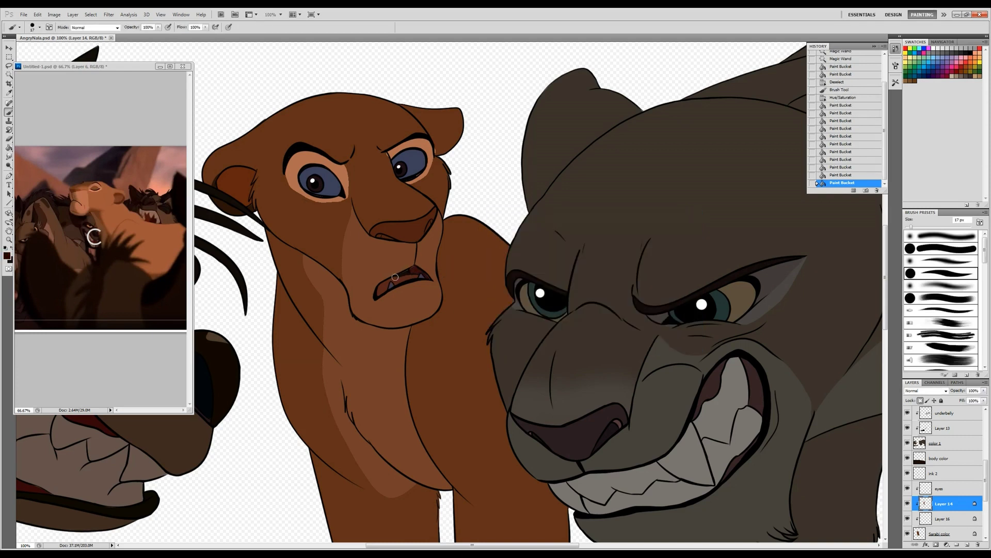
click(395, 276)
click(413, 268)
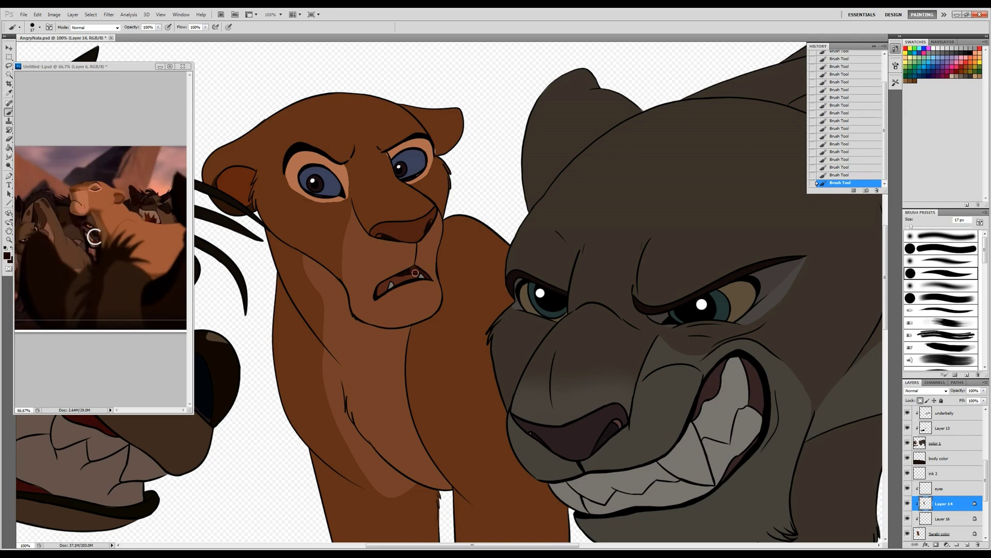
Step: Choose a dark reddish-brown, then sample the medium brown of Nala's muzzle
click(7, 255)
click(674, 226)
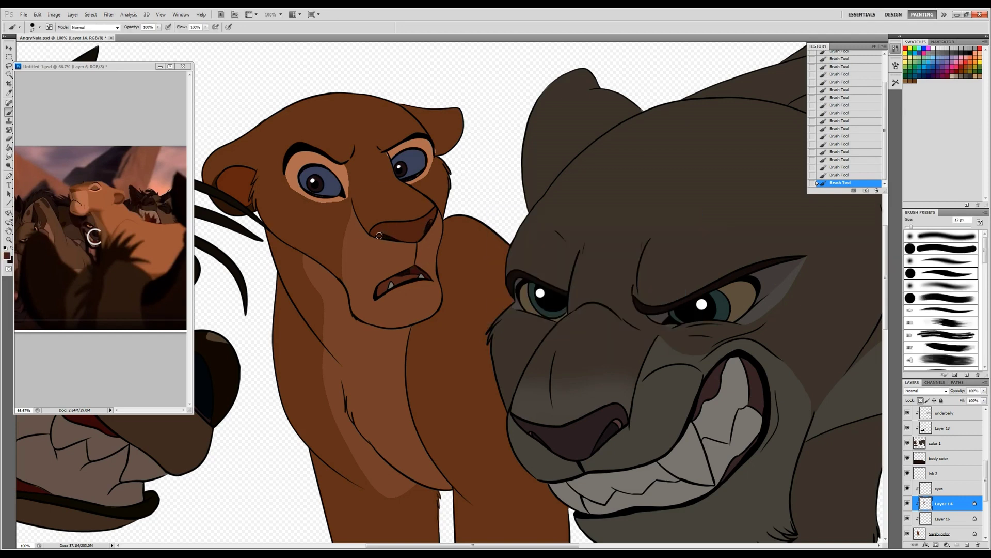
alt+click(409, 248)
click(7, 255)
click(663, 228)
alt+click(384, 243)
Step: Back on Layer 14, fill Nala's inner ear with the brown using the Paint Bucket
key(alt+bracketright)
key(alt+bracketright)
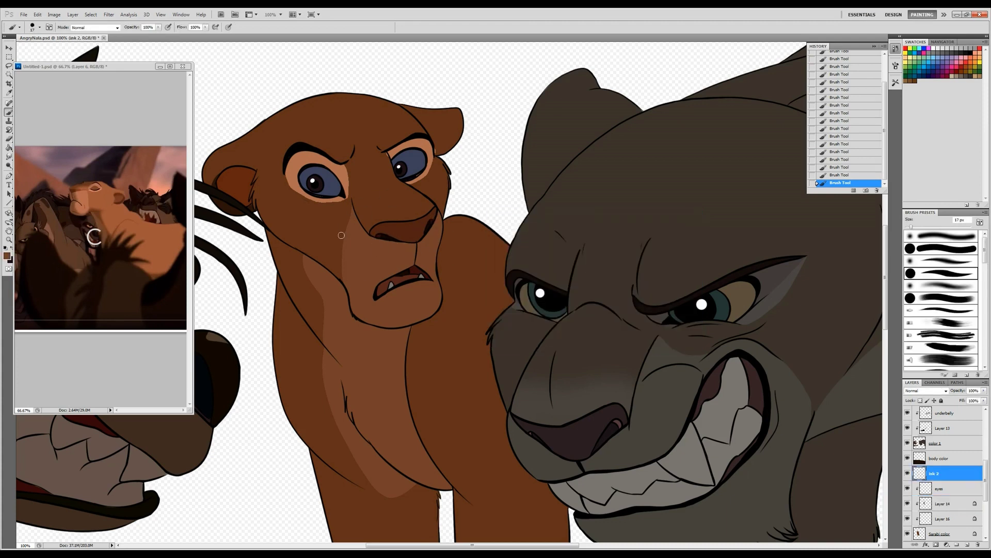
key(d)
right_click(413, 230)
key(Return)
key(alt+bracketleft)
key(alt+bracketleft)
alt+click(289, 181)
click(6, 255)
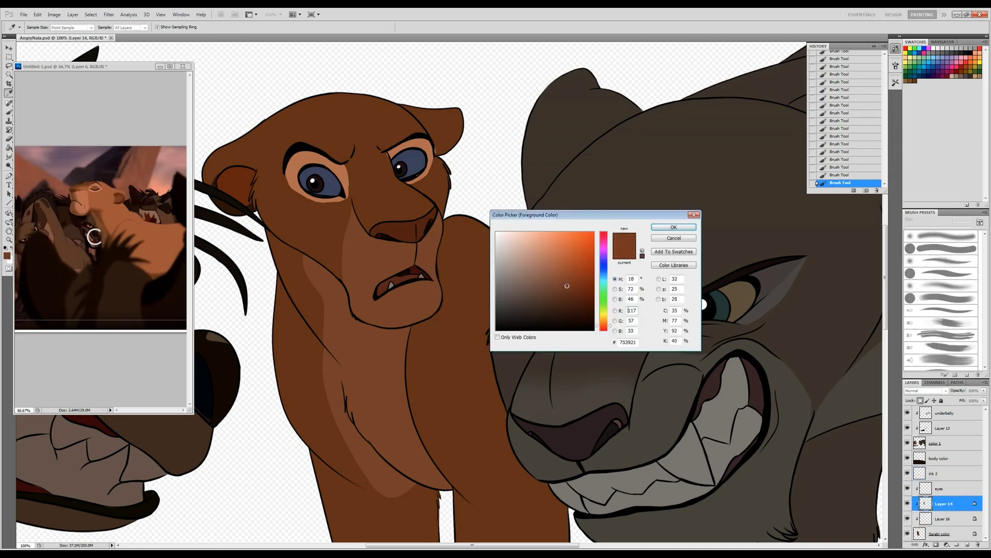
key(Return)
key(g)
click(7, 254)
Step: Sample peach near her eye and paint peach markings beneath both eyes, erasing stray marks
key(Return)
click(235, 186)
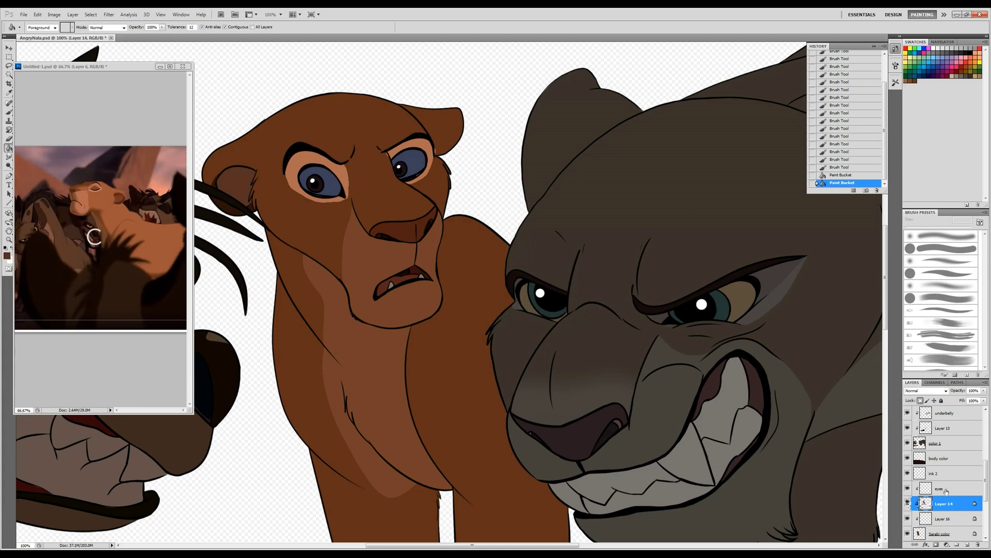
key(b)
alt+click(298, 183)
key(e)
drag(344, 201, 313, 201)
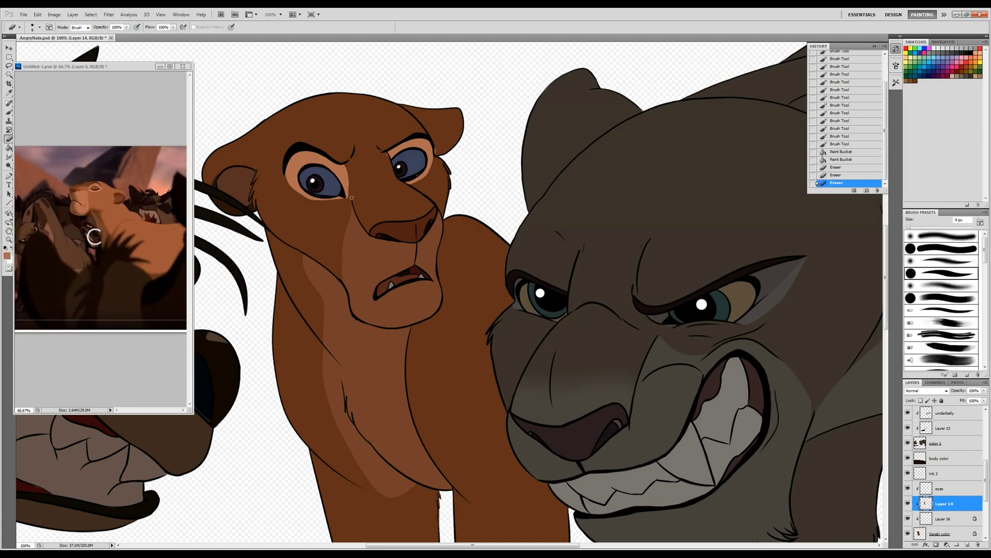
key(b)
drag(434, 158, 408, 181)
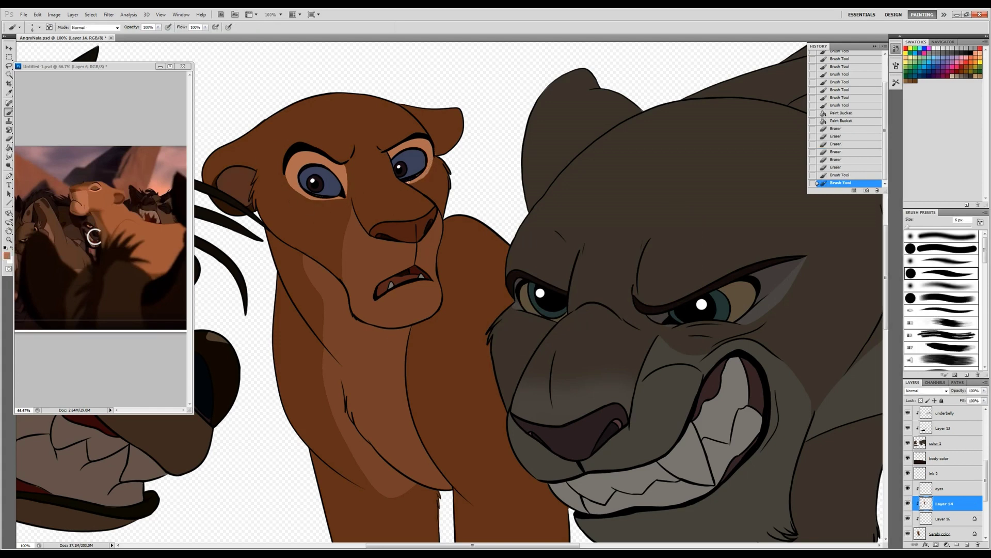
drag(342, 199, 314, 199)
key(e)
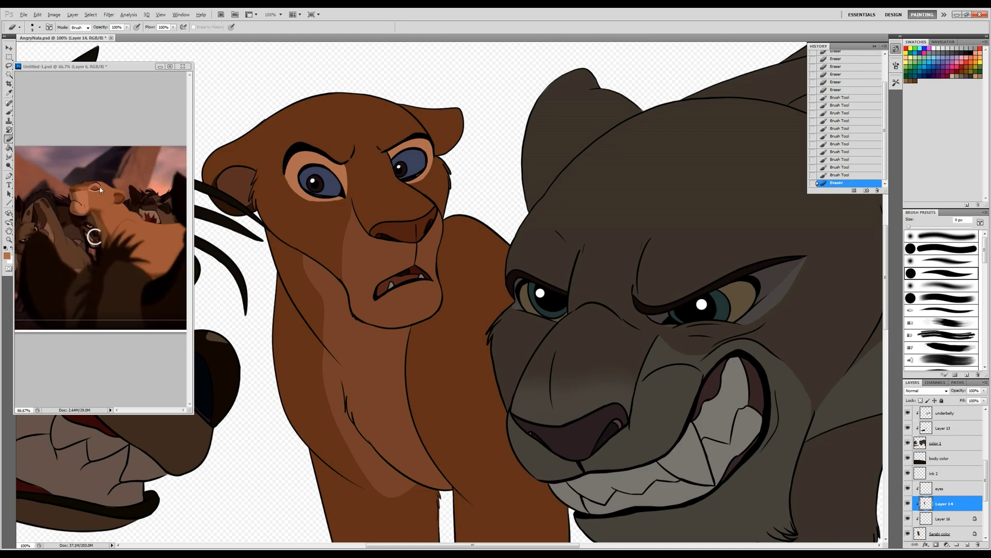
click(295, 166)
key(b)
Step: Lock Layer 14's transparent pixels and set the brush to 23 px
key(/)
right_click(310, 182)
double_click(354, 228)
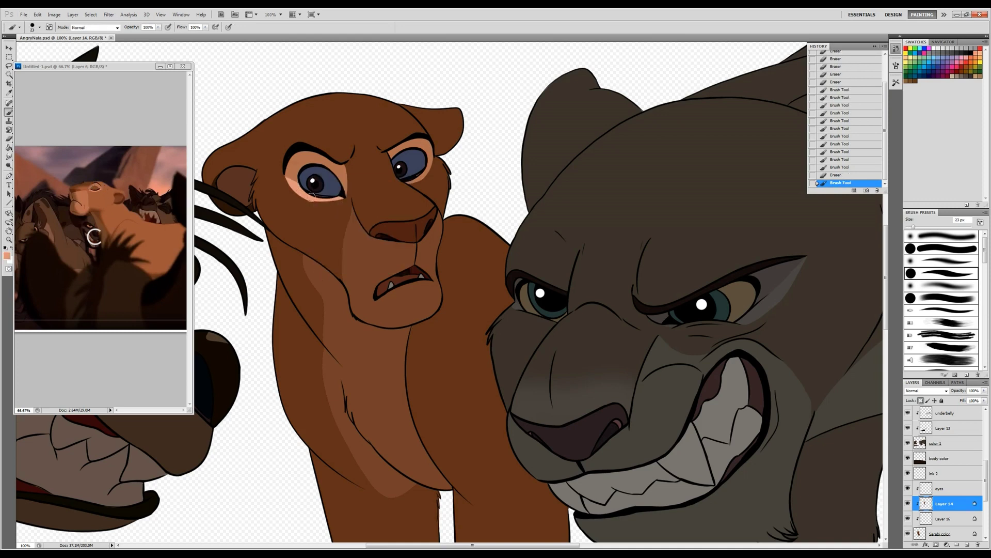
Step: Shrink the brush to 10 px and preview, then cancel, a Hue/Saturation eye-colour change
key(bracketleft)
key(bracketleft)
click(409, 177)
key(alt+bracketright)
key(ctrl+u)
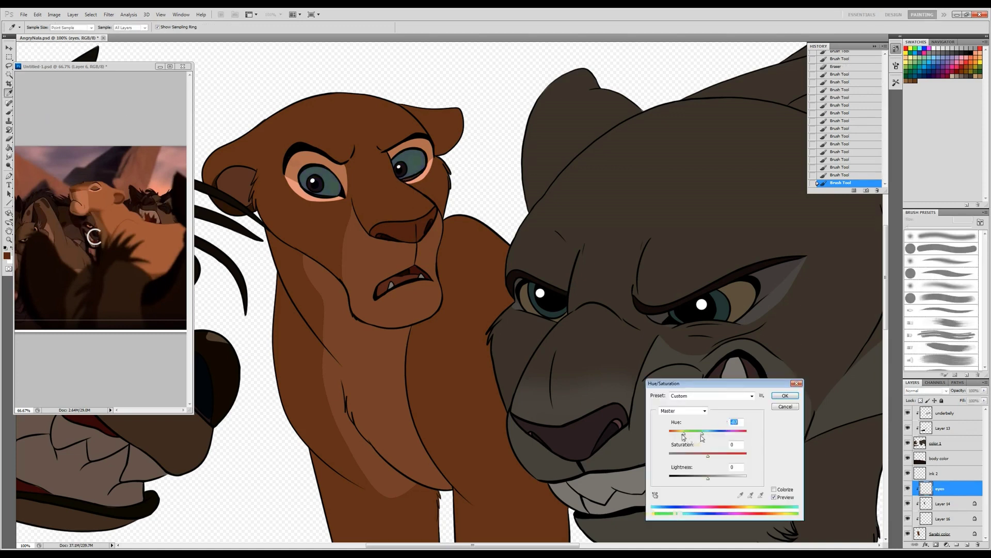
key(Escape)
Step: Fill both of Nala's eyes olive-brown, then choose a very dark reddish colour
click(7, 256)
click(682, 223)
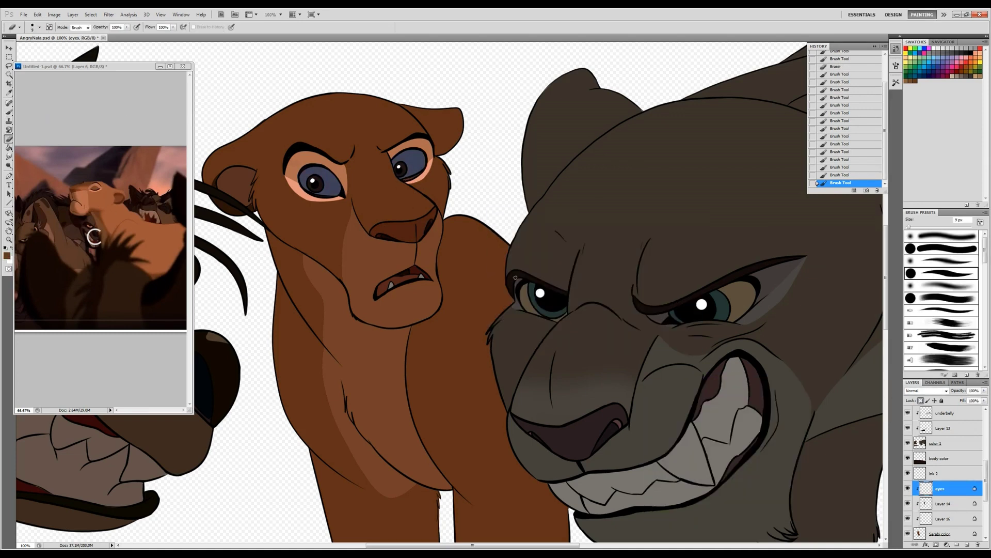
key(g)
click(317, 183)
click(411, 167)
click(6, 255)
click(677, 227)
click(316, 181)
click(316, 181)
click(7, 256)
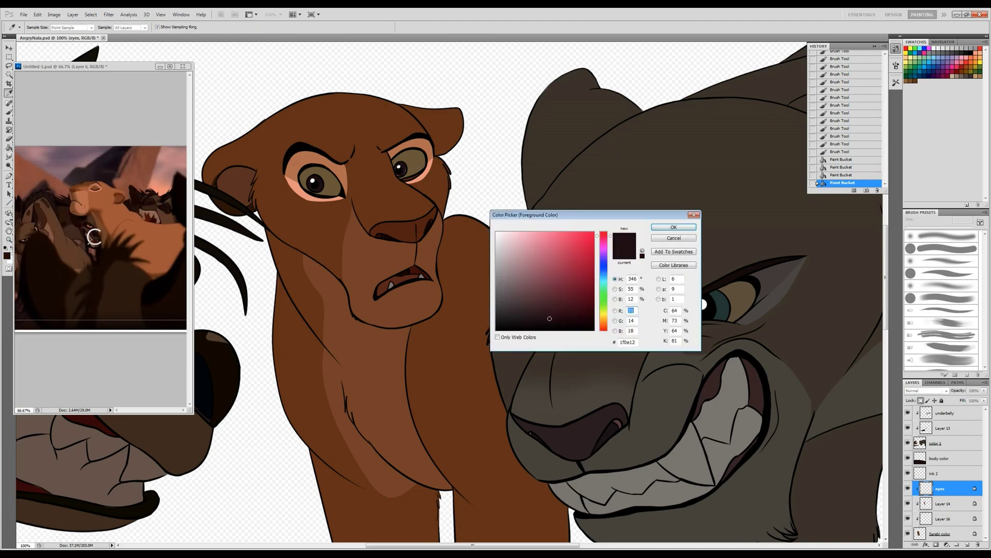
click(547, 290)
key(Return)
Step: Choose a new colour and bucket-fill regions on Layer 14
key(b)
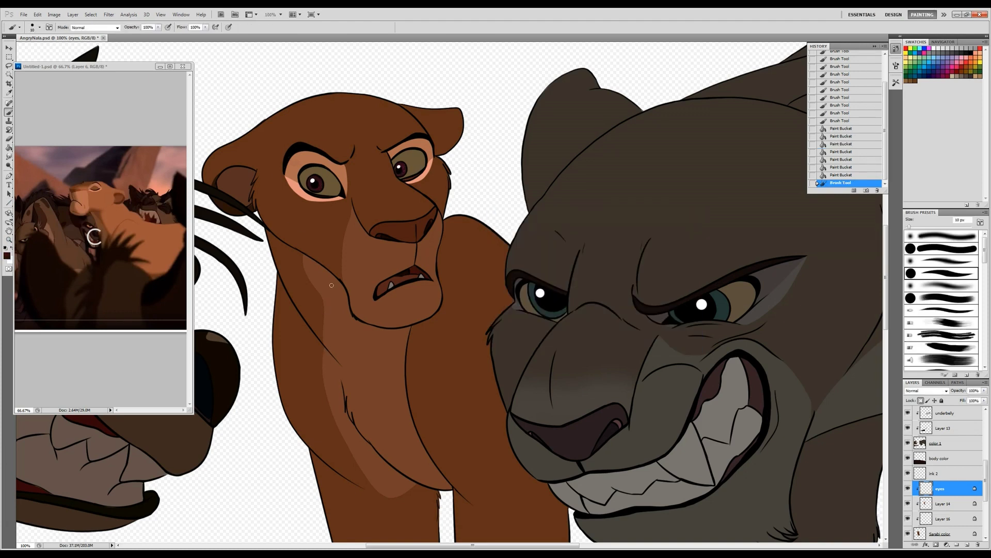
click(6, 256)
click(681, 224)
click(944, 504)
key(g)
click(235, 186)
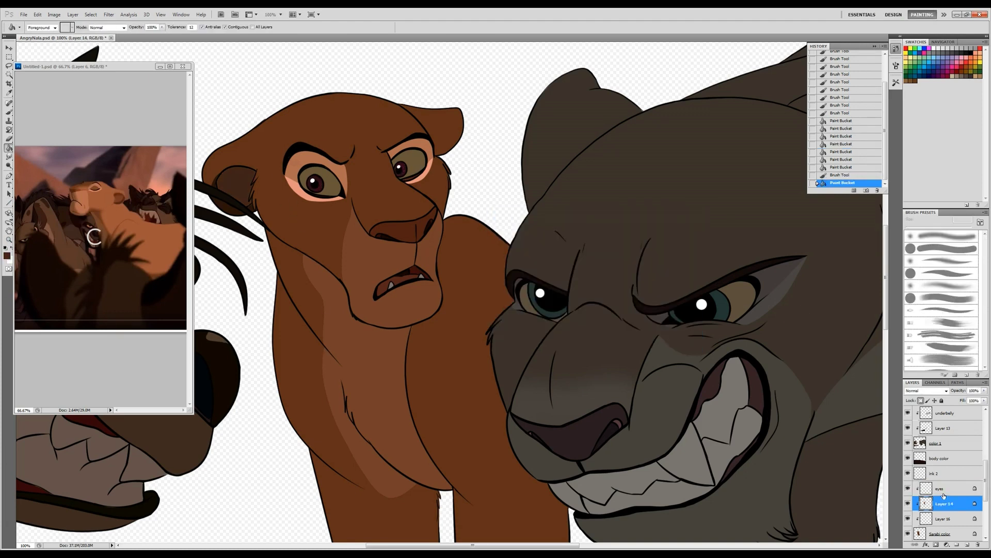
Step: Lasso the middle lioness's eyes, apply Hue/Saturation, deselect, and brush strokes on her face
key(l)
drag(344, 100, 309, 124)
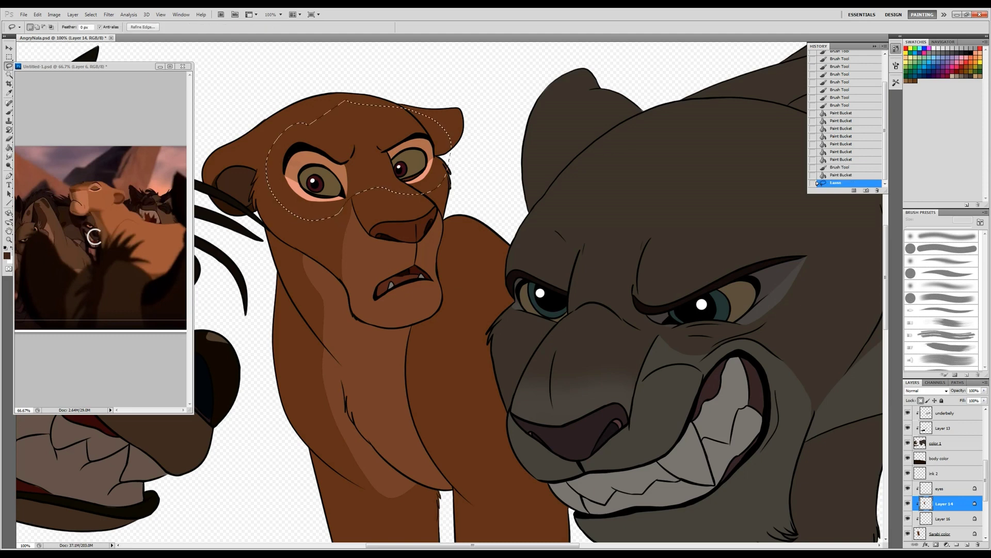
key(ctrl+u)
key(Return)
key(ctrl+d)
key(b)
drag(362, 248, 325, 258)
Step: On Layer 16, paint light sampled shading on the lioness's nose and erase the excess
click(944, 519)
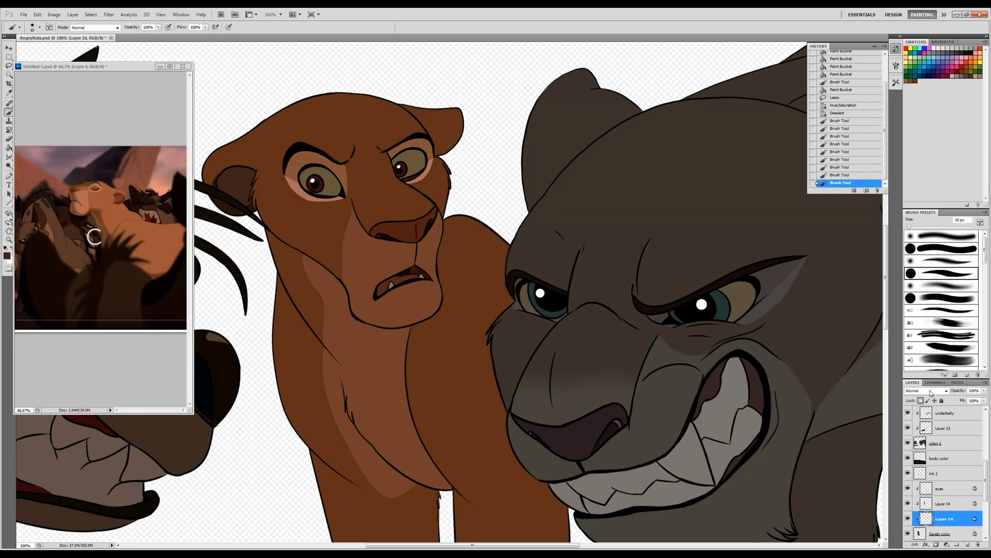
key(i)
click(6, 256)
key(Return)
key(b)
right_click(396, 192)
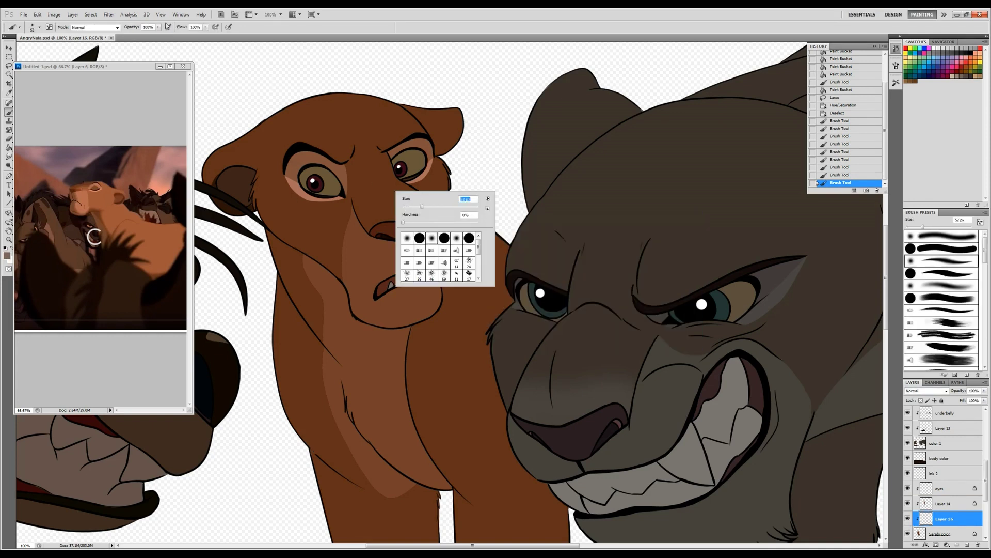
key(Return)
mouse_move(369, 219)
mouse_down()
mouse_move(436, 202)
mouse_move(429, 197)
mouse_up()
key(e)
drag(429, 198, 429, 202)
Step: Return to Layer 14, readjust the brush size, and darken the painting colour
right_click(430, 257)
click(944, 504)
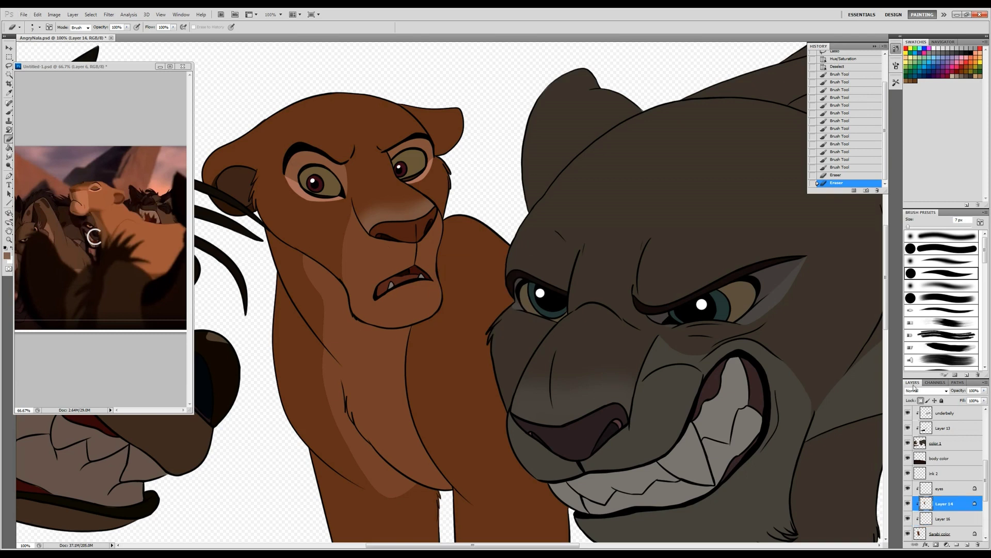
key(b)
right_click(367, 249)
key(Return)
right_click(369, 232)
key(Return)
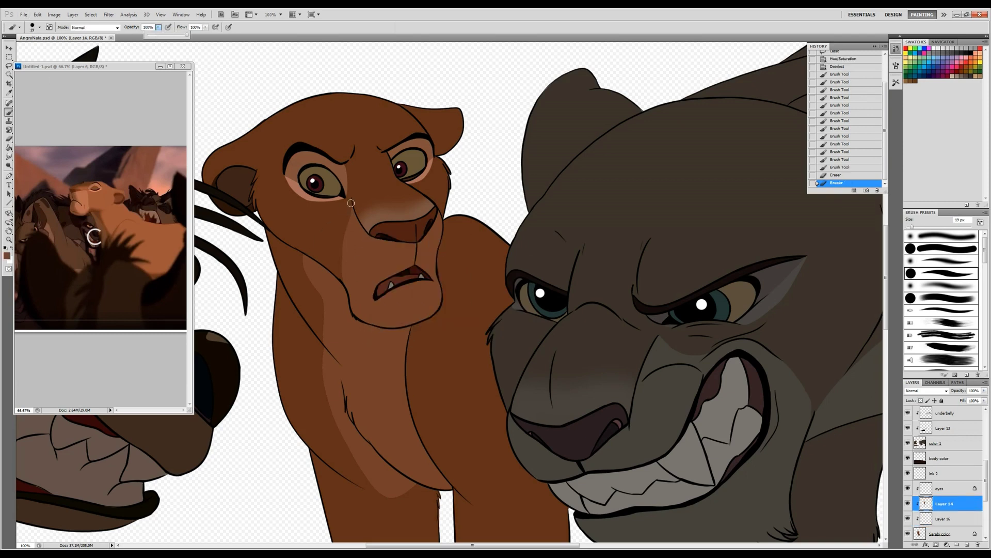
key(alt+bracketleft)
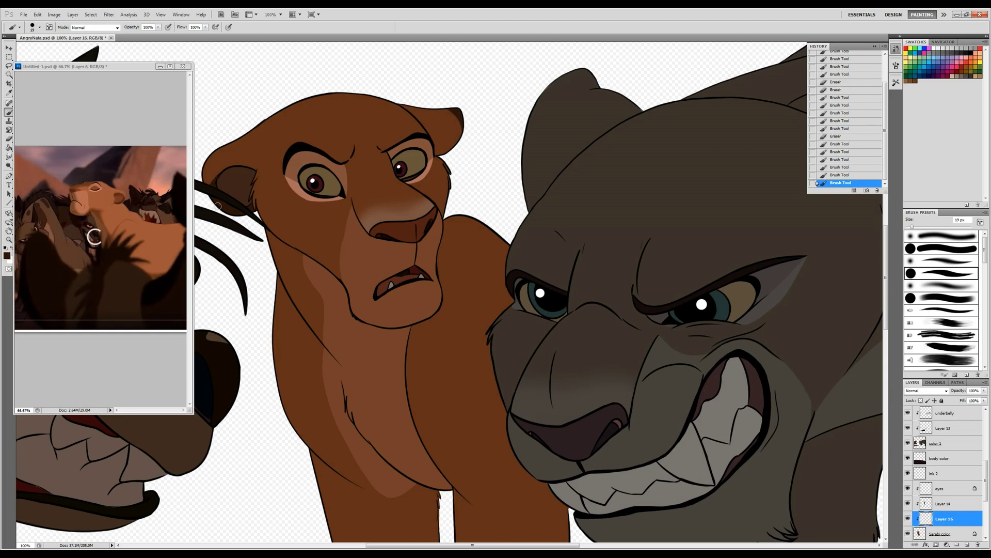
Step: Boost the eyes layer's saturation by +44 with Hue/Saturation
key(z)
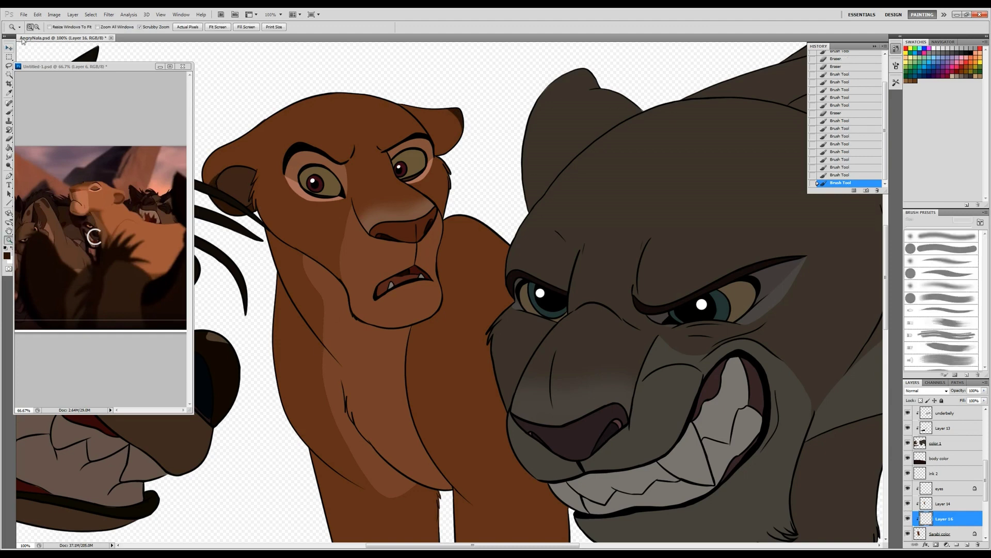
scroll(469, 463, down, 4)
key(alt+bracketright)
key(alt+bracketright)
key(ctrl+u)
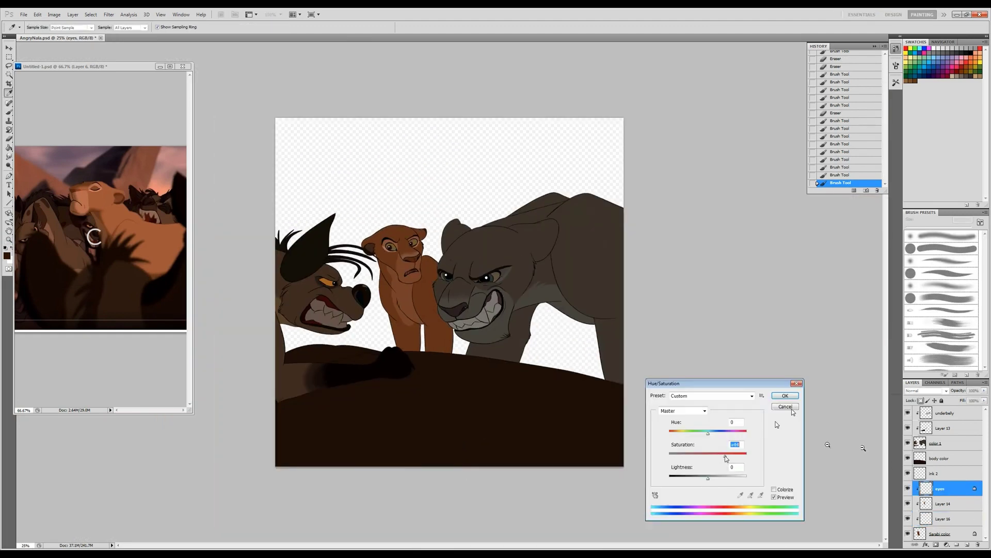
key(Return)
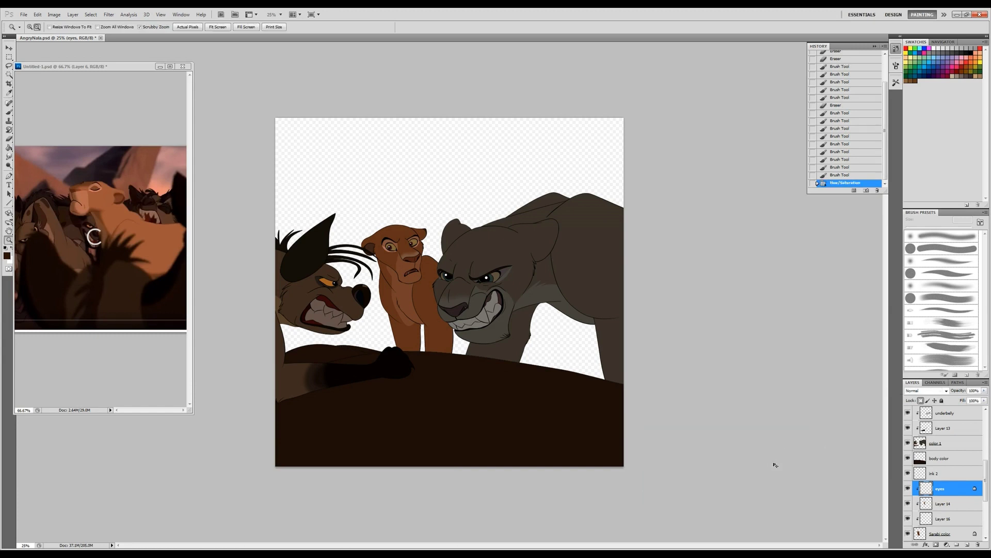
Step: Hide the color 1, body color, ink 2 and Sarabi color layers, showing hyena ink 1
scroll(987, 476, down, 1)
click(908, 515)
click(908, 425)
click(907, 440)
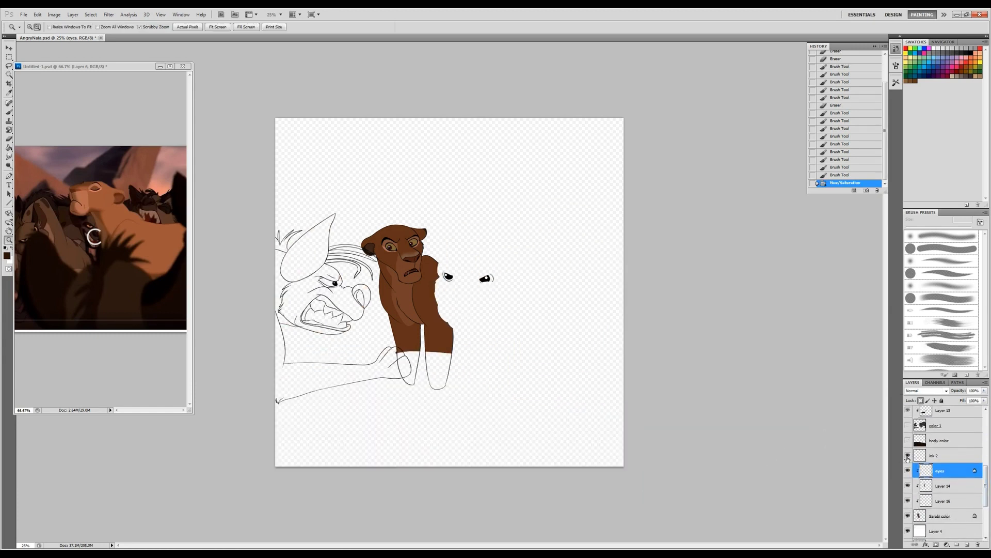
click(908, 455)
scroll(916, 469, up, 5)
drag(908, 519, 907, 443)
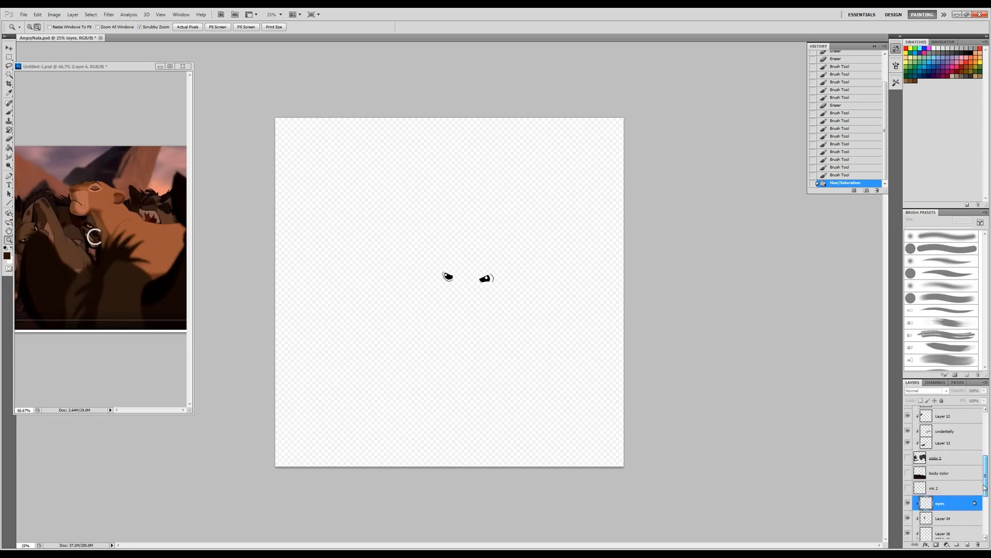
click(908, 473)
Step: Add a new layer named 'color'
click(944, 488)
key(ctrl+shift+alt+n)
double_click(934, 488)
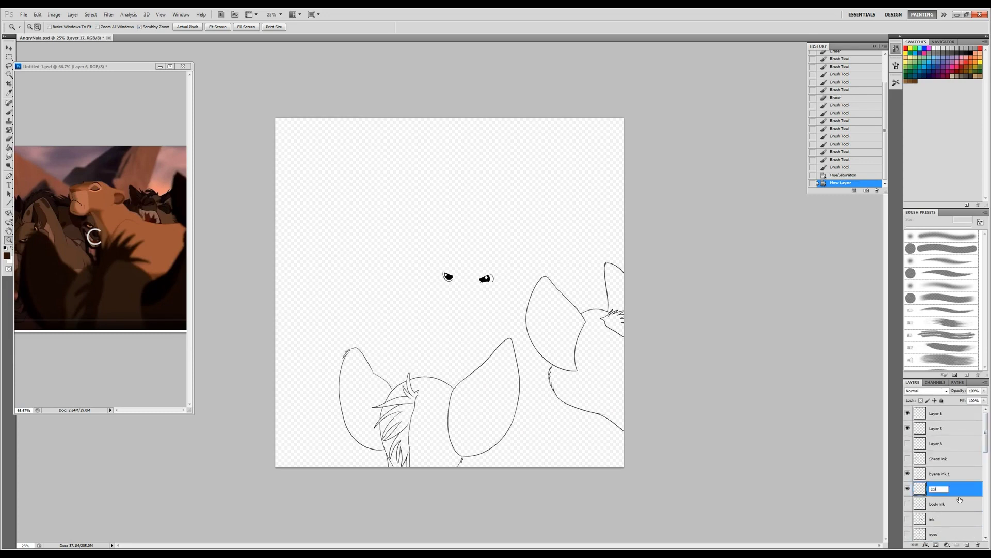
text(color)
key(Return)
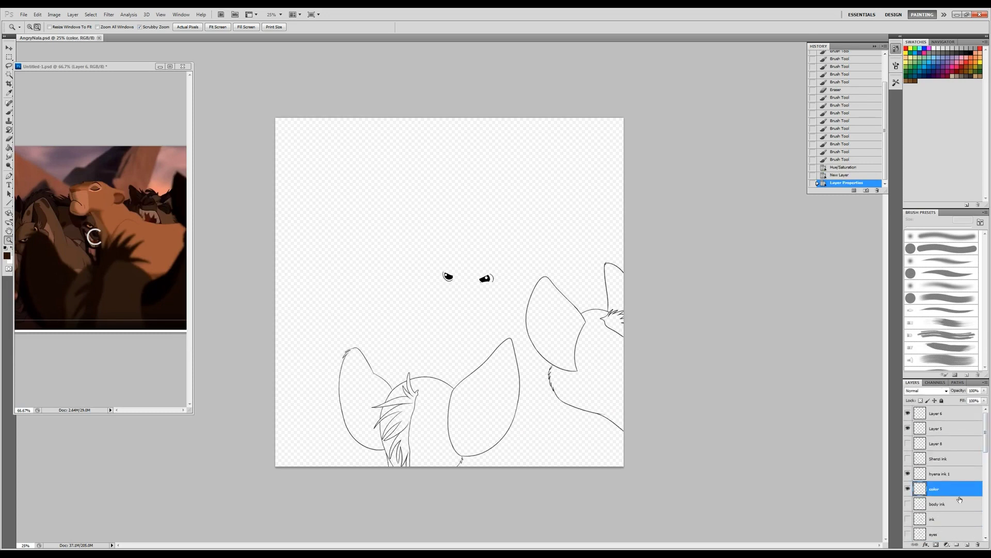
Step: Magic Wand the outside, expand, invert, and fill both hyenas flat brown, then deselect
key(b)
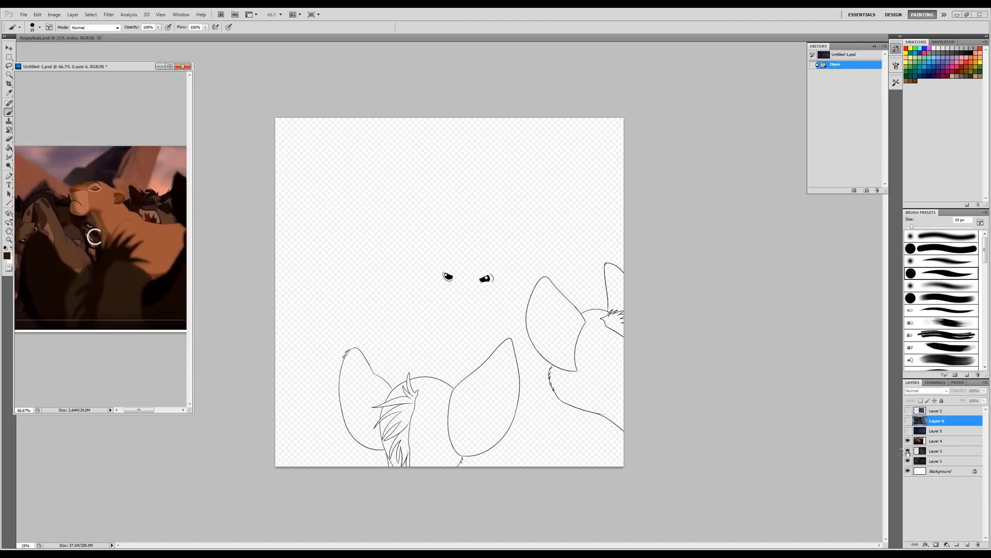
click(363, 353)
key(w)
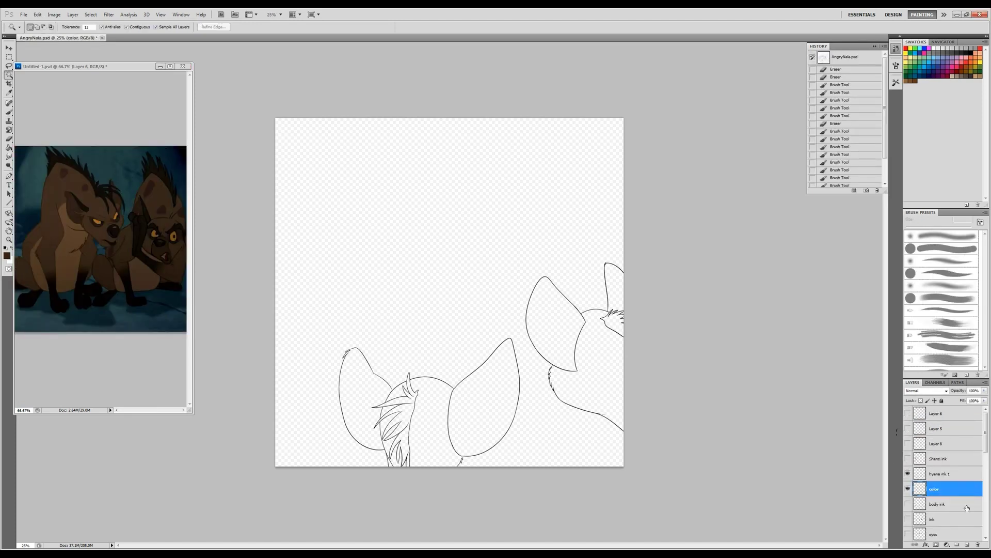
click(469, 278)
click(90, 15)
click(207, 116)
key(Return)
key(ctrl+shift+i)
key(g)
click(362, 403)
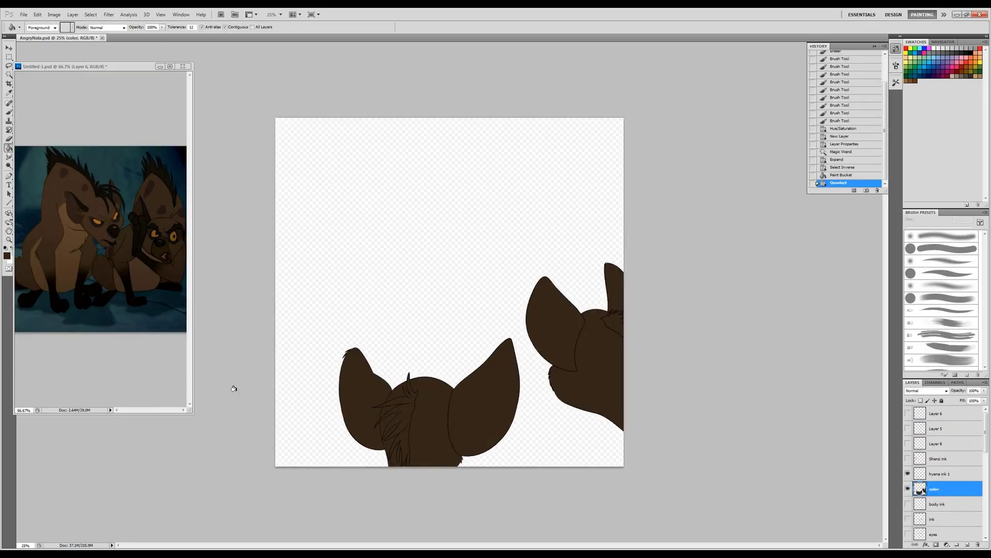
key(ctrl+d)
Step: Zoom in on the hyena ears, erase stray fill along their edges, and patch a gap
key(z)
click(379, 351)
click(436, 354)
key(e)
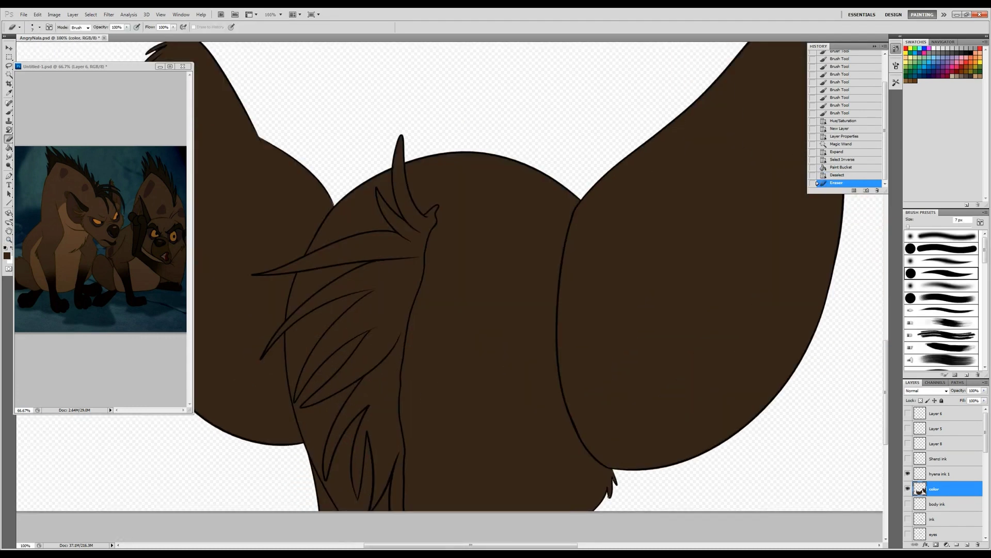
mouse_move(279, 149)
mouse_down()
mouse_move(282, 159)
mouse_move(297, 137)
mouse_up()
scroll(352, 470, right, 10)
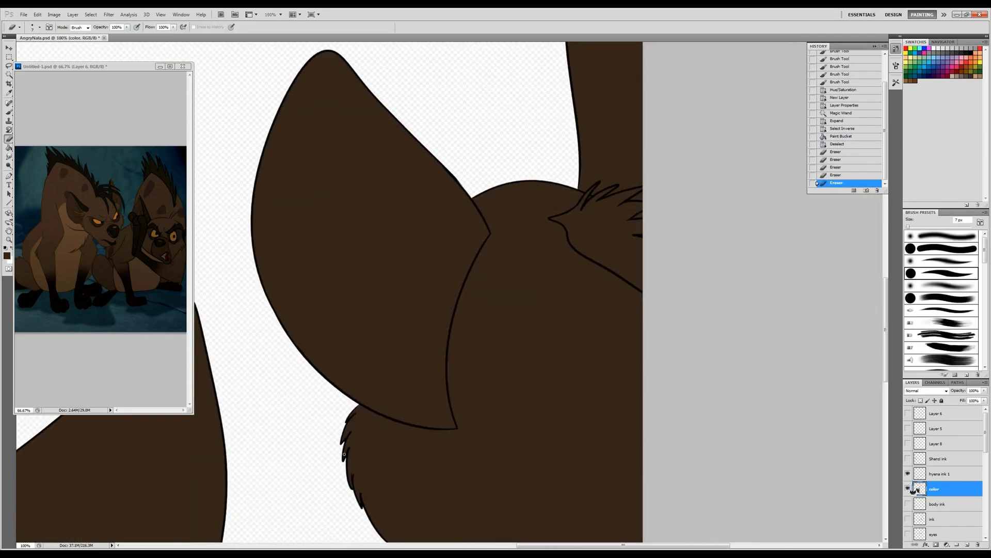
drag(346, 439, 356, 483)
scroll(356, 482, up, 3)
drag(340, 392, 332, 368)
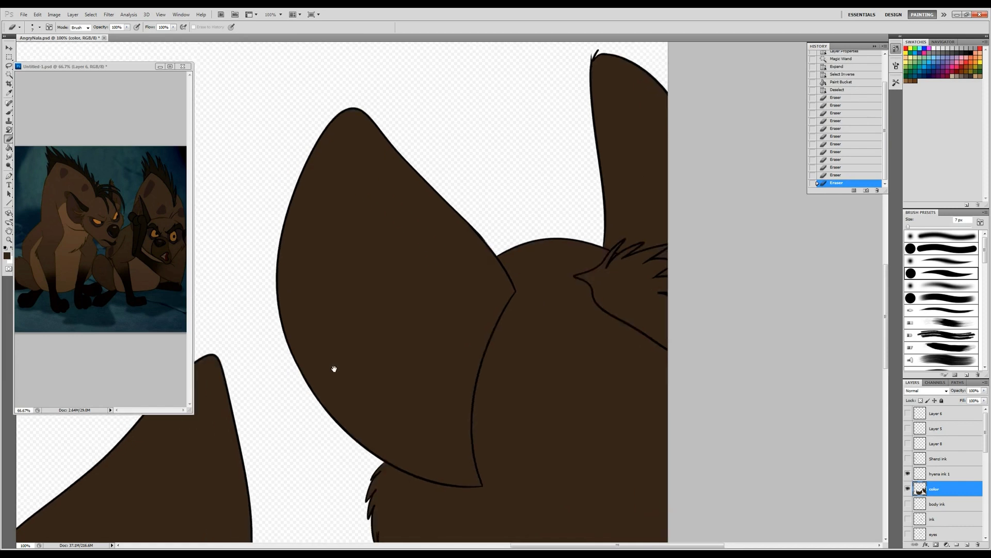
scroll(332, 367, left, 5)
key(b)
drag(294, 287, 301, 295)
scroll(405, 259, left, 5)
scroll(405, 259, down, 2)
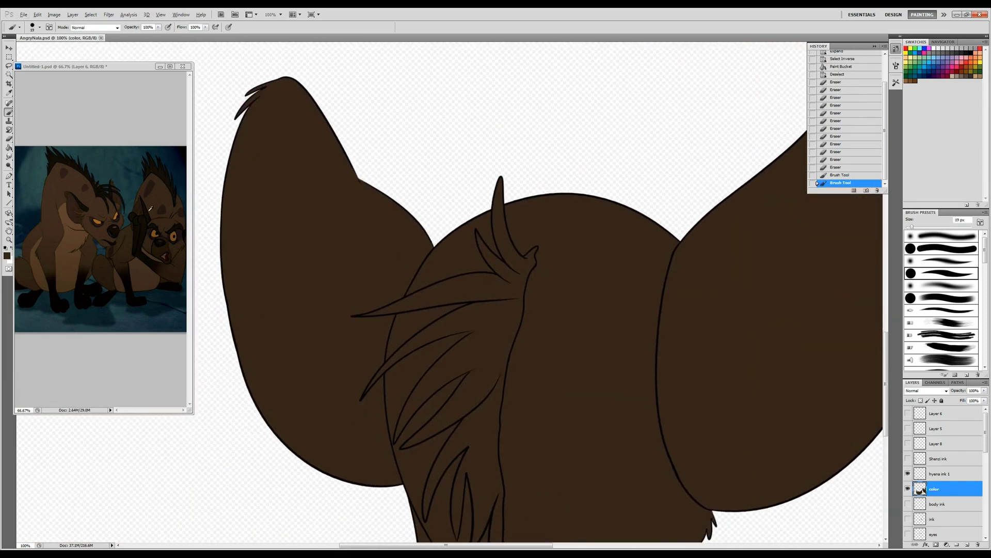
Step: Add a new layer clipped to the color layer and select the left ear
key(ctrl+shift+alt+n)
key(ctrl+alt+g)
key(w)
click(355, 309)
Step: Select the hyenas' ears and head fur tuft with the Magic Wand
key(b)
key(ctrl+minus)
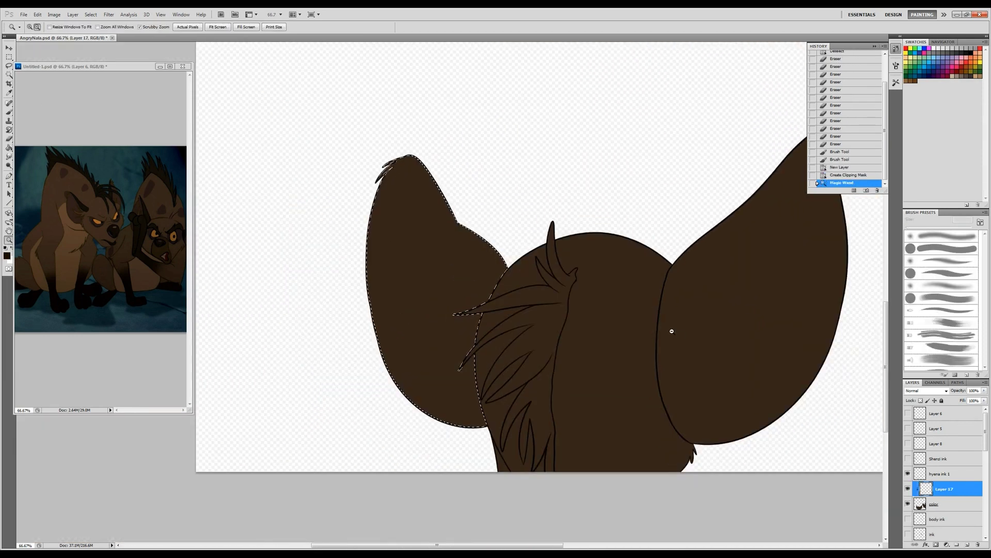
key(w)
shift+click(516, 335)
scroll(671, 309, up, 2)
scroll(671, 309, right, 2)
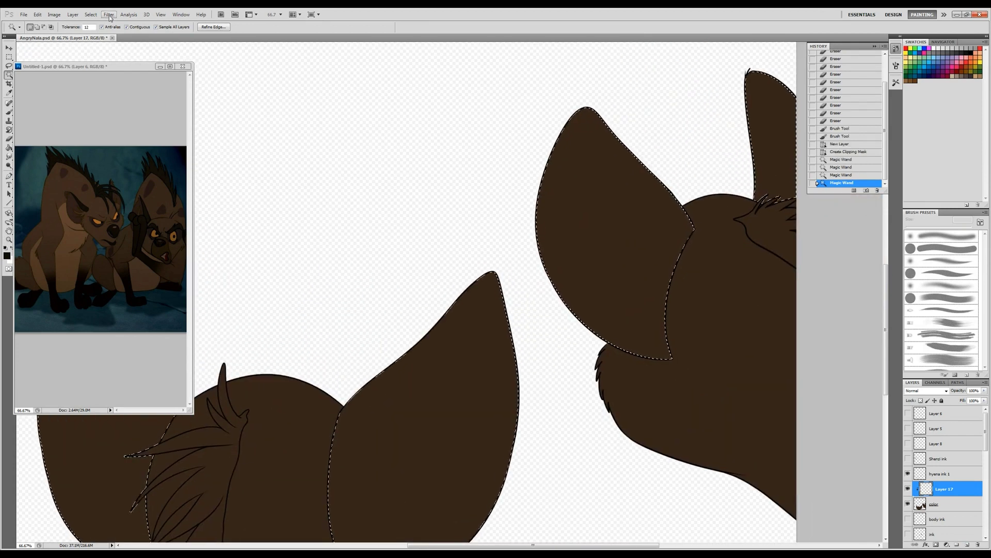
shift+click(620, 258)
shift+click(762, 239)
shift+click(762, 239)
Step: Expand the ear selection slightly and fill it with dark brown
click(90, 14)
key(Return)
key(g)
click(505, 380)
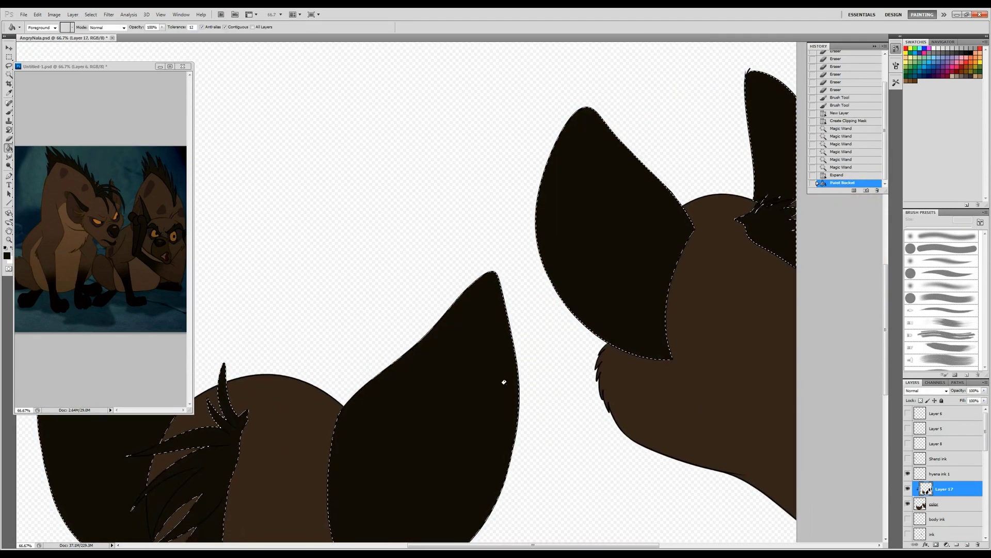
key(ctrl+d)
Step: Clean leftover dark fill from the fur strands, expanding and deleting a stray sliver
scroll(504, 381, down, 3)
scroll(504, 380, left, 2)
key(z)
click(258, 354)
click(259, 354)
key(e)
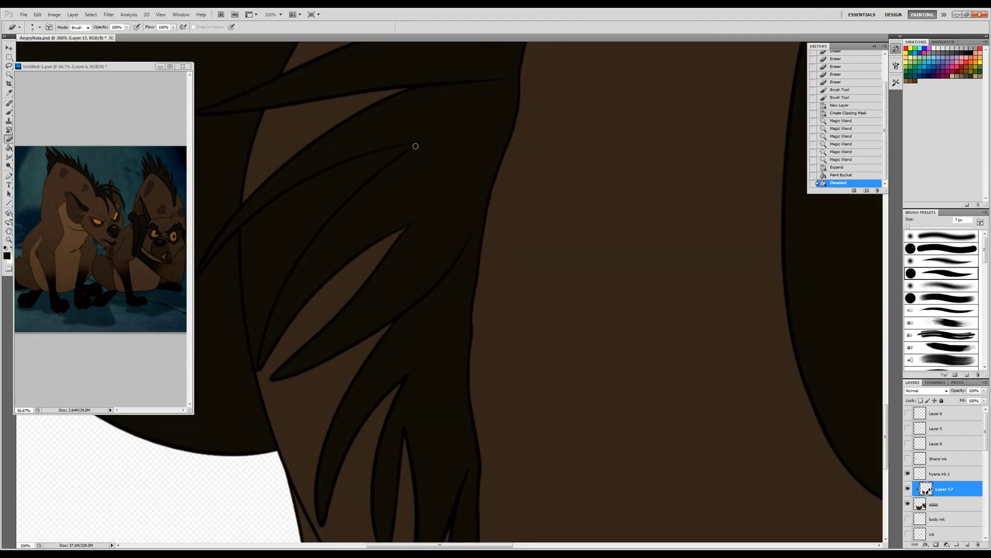
drag(392, 151, 410, 146)
key(w)
click(394, 149)
click(91, 15)
click(180, 122)
key(Return)
key(Delete)
key(ctrl+d)
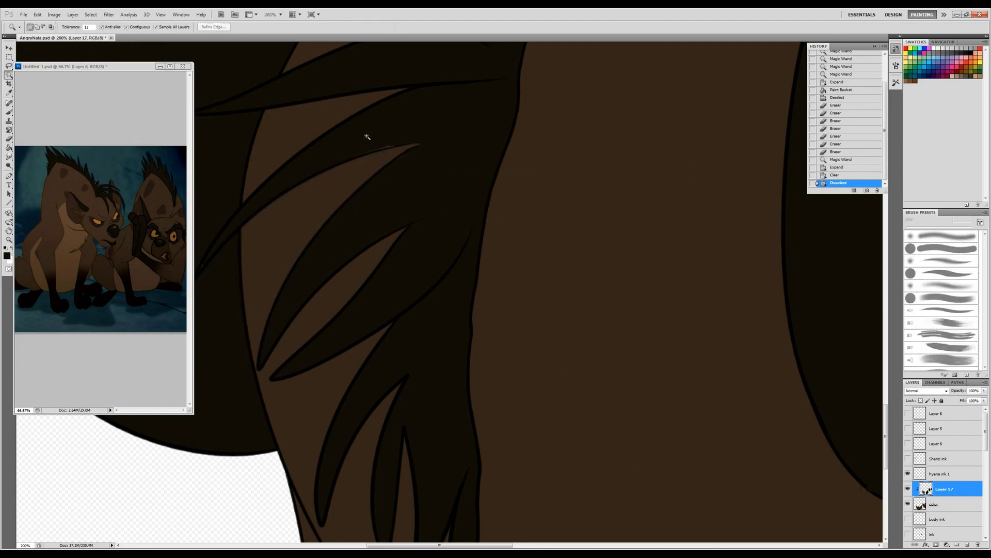
Step: Brush dark shading onto the head fur tuft and erase the excess
key(b)
drag(374, 141, 413, 150)
drag(413, 149, 393, 155)
key(e)
mouse_move(268, 217)
mouse_down()
mouse_move(250, 227)
mouse_move(258, 238)
mouse_up()
key(b)
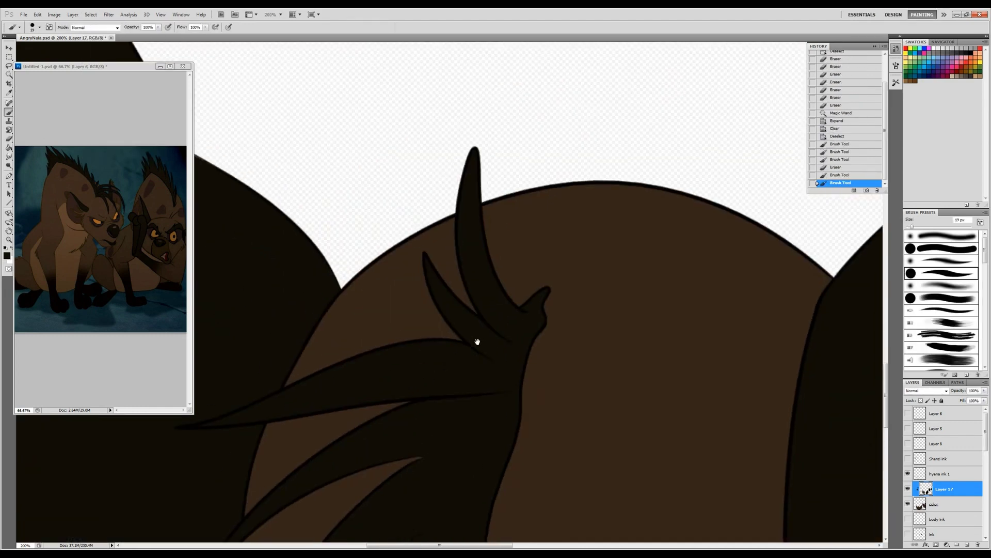
Step: Paint a darker shape on the hyena's cheek and a light curved stroke along the jaw
mouse_move(475, 343)
mouse_down()
mouse_move(619, 350)
mouse_move(624, 399)
mouse_up()
mouse_move(372, 423)
mouse_down()
mouse_move(387, 431)
mouse_move(531, 283)
mouse_move(565, 405)
mouse_up()
mouse_move(496, 289)
mouse_down()
mouse_move(547, 382)
mouse_move(766, 243)
mouse_up()
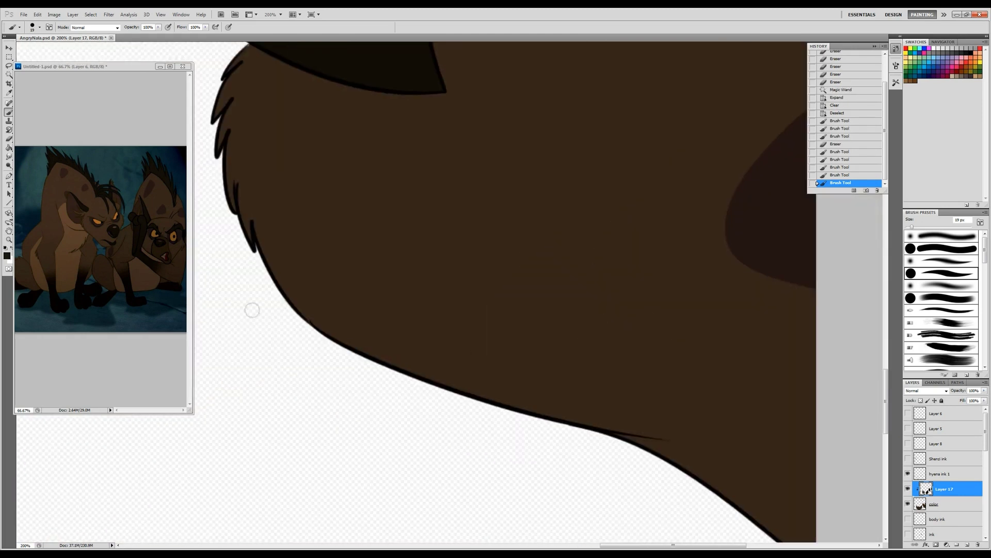
drag(806, 467, 385, 362)
Step: Select the light jaw stroke, expand it, and fill the band with lighter brown
key(w)
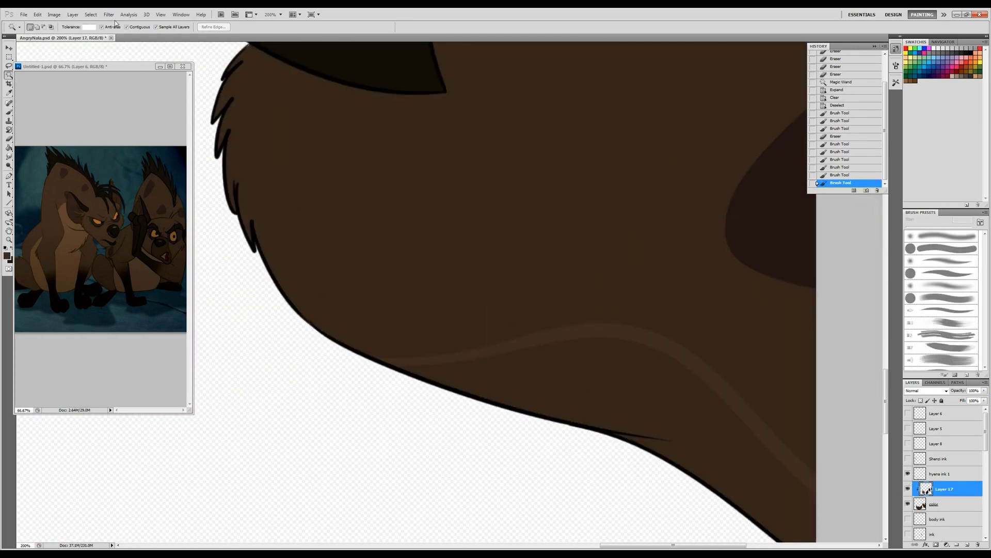
click(517, 338)
click(91, 15)
click(178, 106)
key(Return)
key(g)
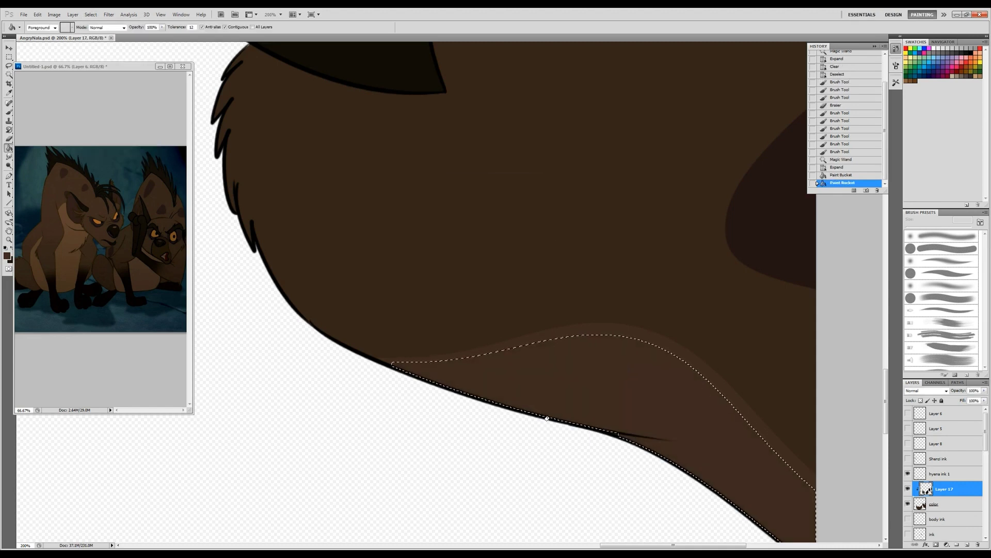
click(568, 361)
key(ctrl+d)
Step: Compare against the hyena reference, zoom out to both hyenas, and reveal the coloured lioness again
mouse_move(568, 362)
mouse_down()
mouse_move(412, 393)
mouse_move(453, 476)
mouse_move(892, 387)
mouse_up()
key(ctrl+Tab)
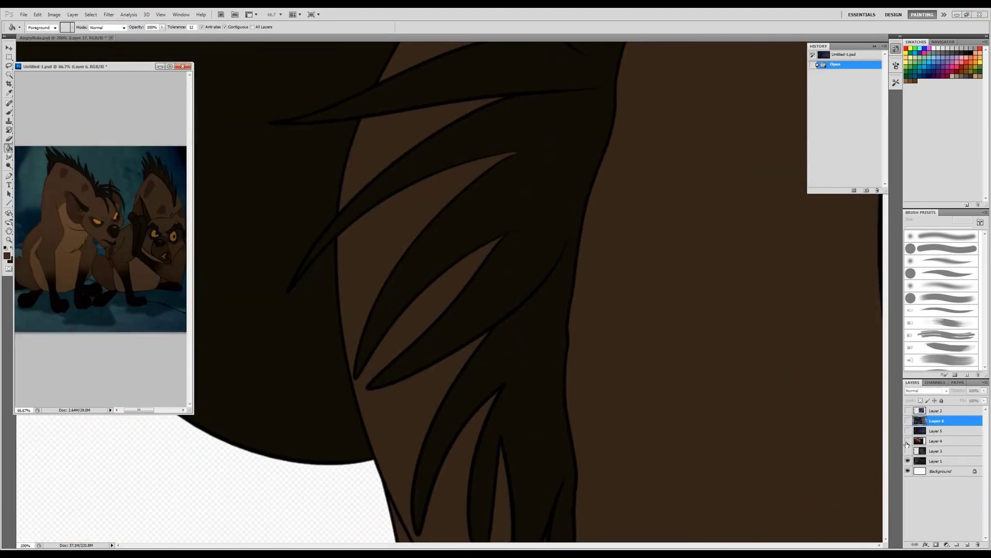
click(907, 441)
key(ctrl+Tab)
key(z)
alt+click(679, 356)
alt+click(646, 388)
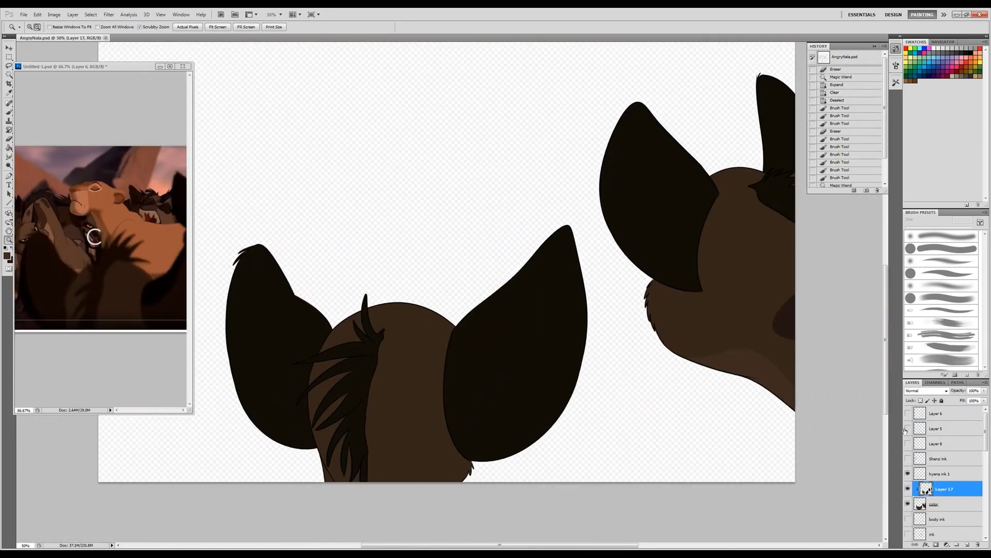
drag(940, 458, 925, 511)
drag(985, 431, 985, 497)
scroll(945, 465, up, 3)
click(908, 459)
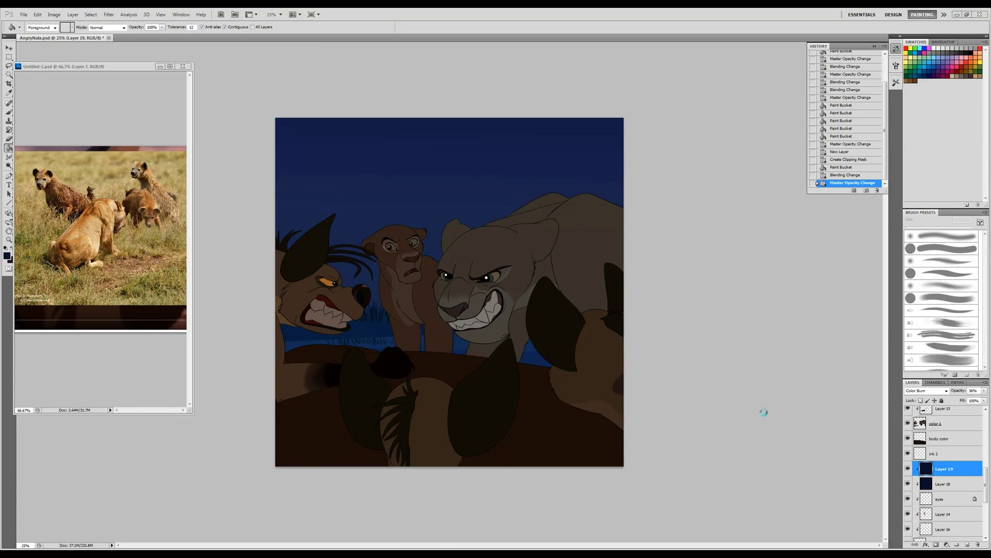
Step: Add a clipped layer over the hyena colour, fill dark blue, set Multiply at 44% opacity
scroll(962, 485, down, 5)
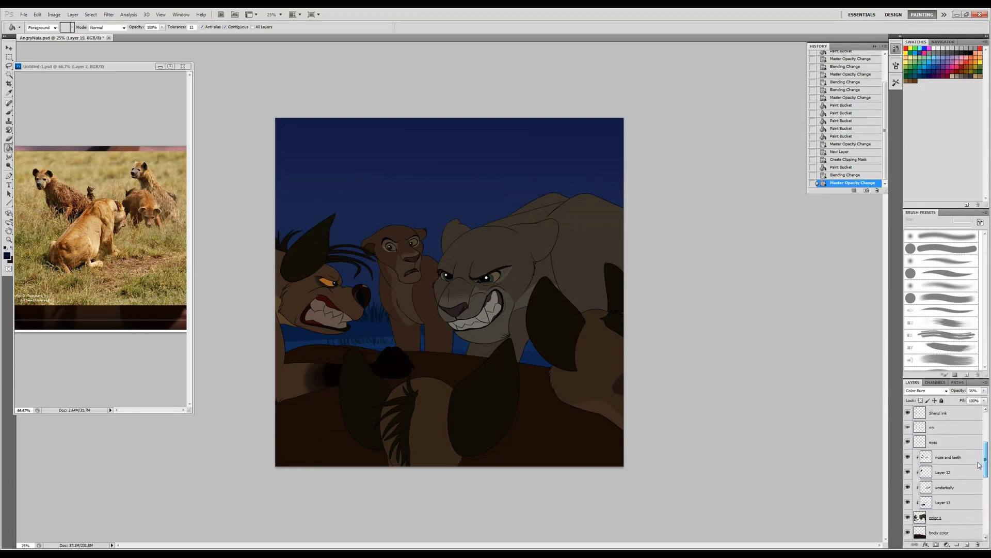
scroll(959, 447, up, 10)
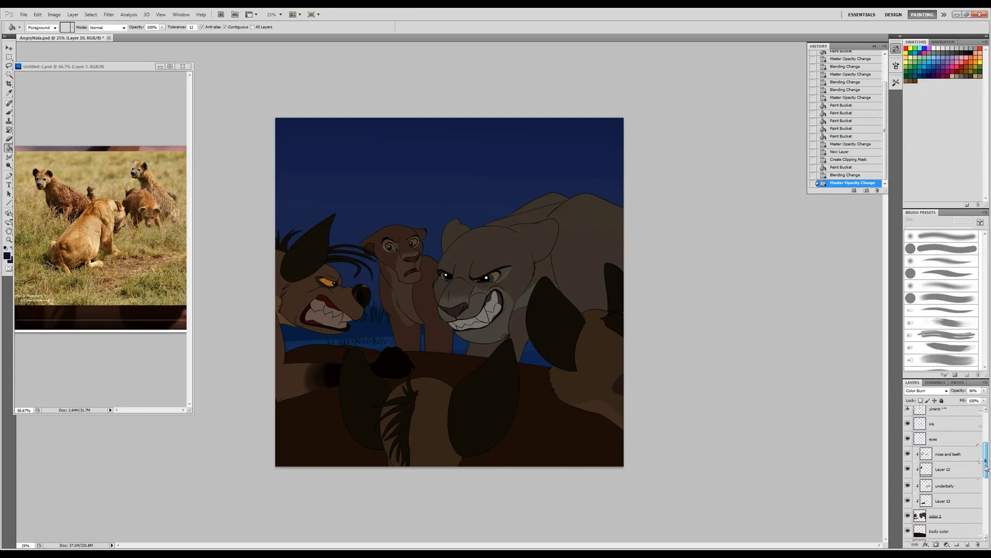
click(967, 480)
key(ctrl+shift+alt+n)
key(ctrl+alt+g)
click(594, 351)
click(927, 390)
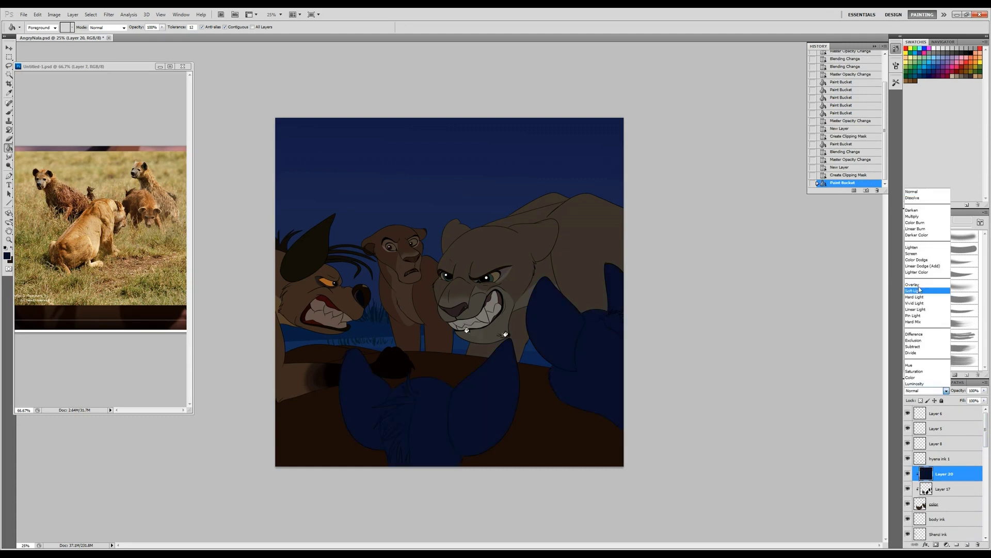
click(925, 219)
click(984, 390)
drag(983, 400, 960, 401)
Step: Erase the blue tint off the foreground hyena's ear
click(9, 139)
right_click(537, 361)
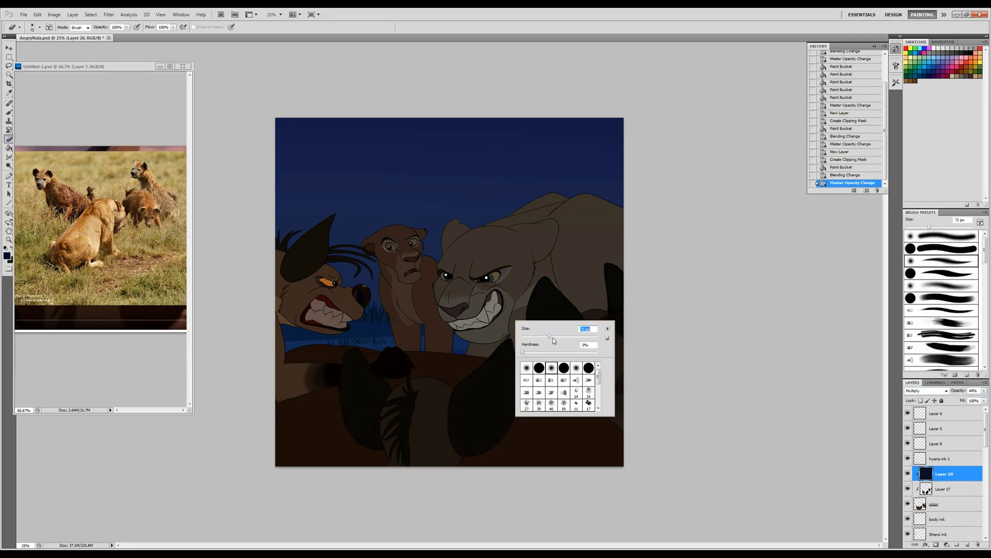
click(552, 339)
click(537, 365)
click(537, 365)
click(537, 365)
click(532, 362)
click(526, 361)
click(520, 359)
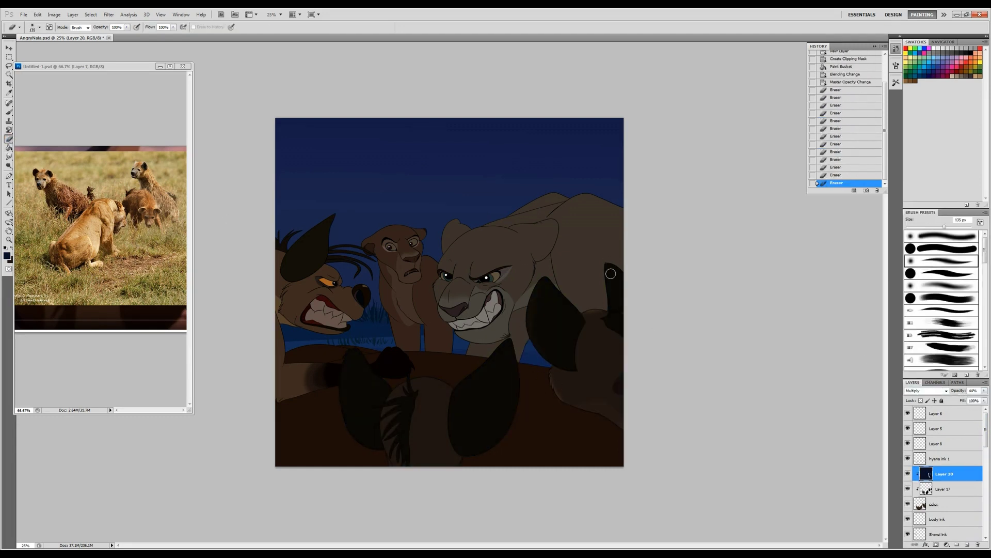
click(514, 357)
click(508, 354)
click(500, 352)
click(491, 348)
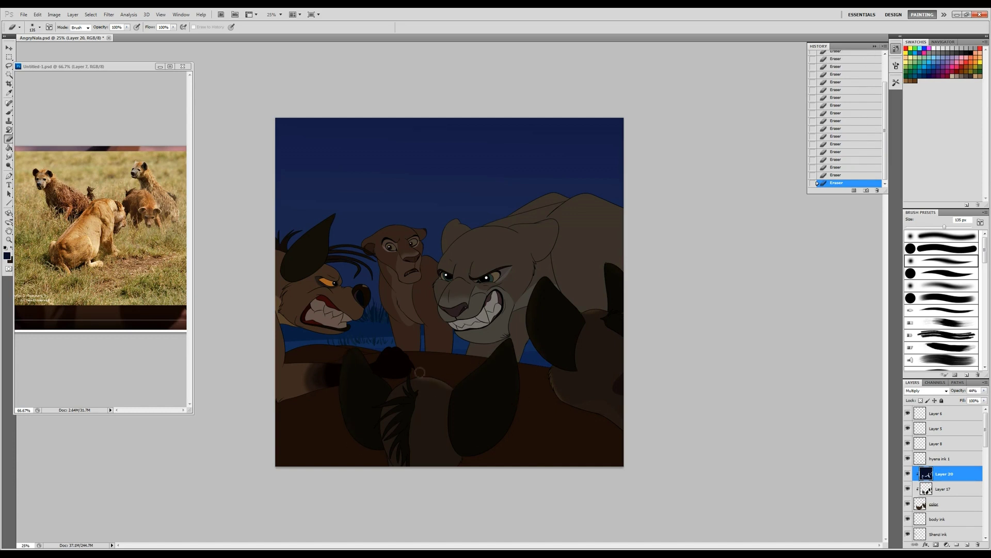
Step: Group the hyena ink and colour layers into Group 1
click(955, 458)
shift+click(955, 504)
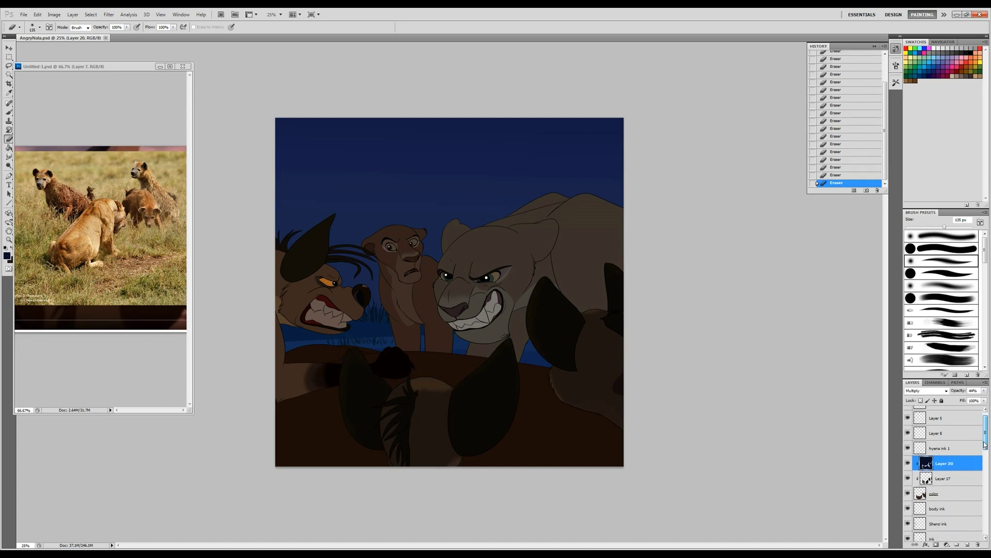
key(ctrl+g)
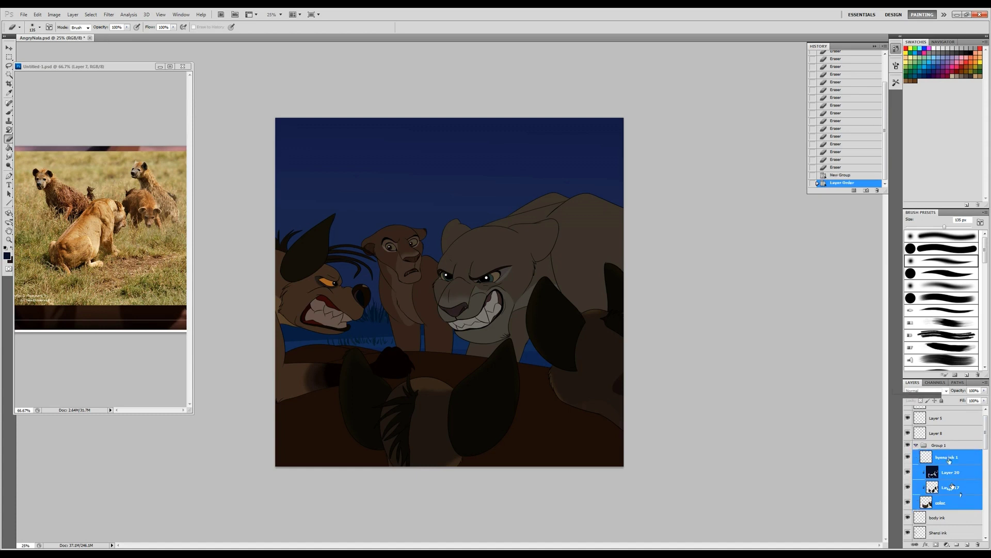
Step: Duplicate the hyena group and hide the original
right_click(947, 445)
click(934, 345)
key(Return)
click(908, 515)
click(968, 475)
click(950, 457)
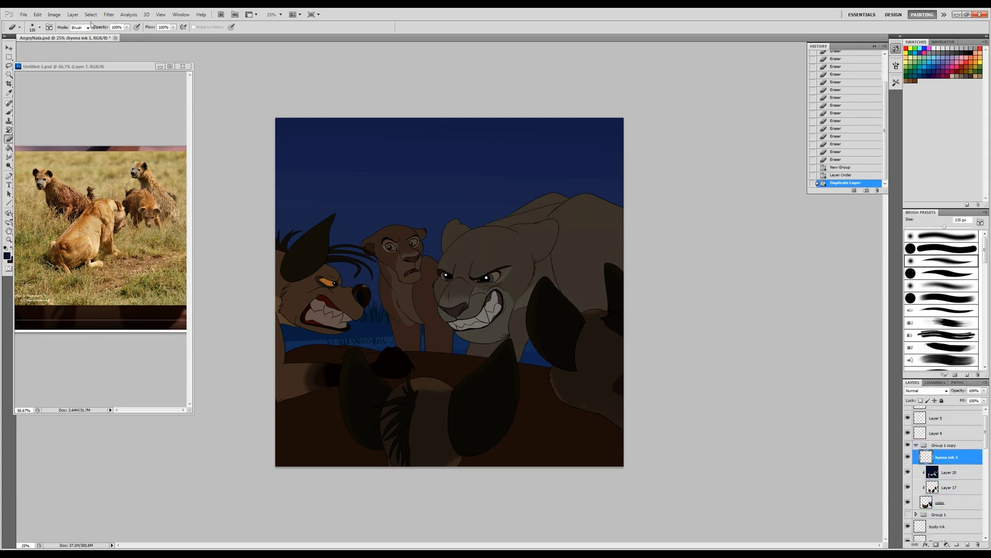
Step: Apply Gaussian Blur to the hyena ink 1 layer and the hyenas' colour layer
click(108, 14)
click(124, 21)
click(777, 234)
key(b)
key(ctrl+f)
key(ctrl+f)
key(ctrl+f)
key(ctrl+f)
click(952, 502)
key(ctrl+f)
key(ctrl+f)
key(ctrl+f)
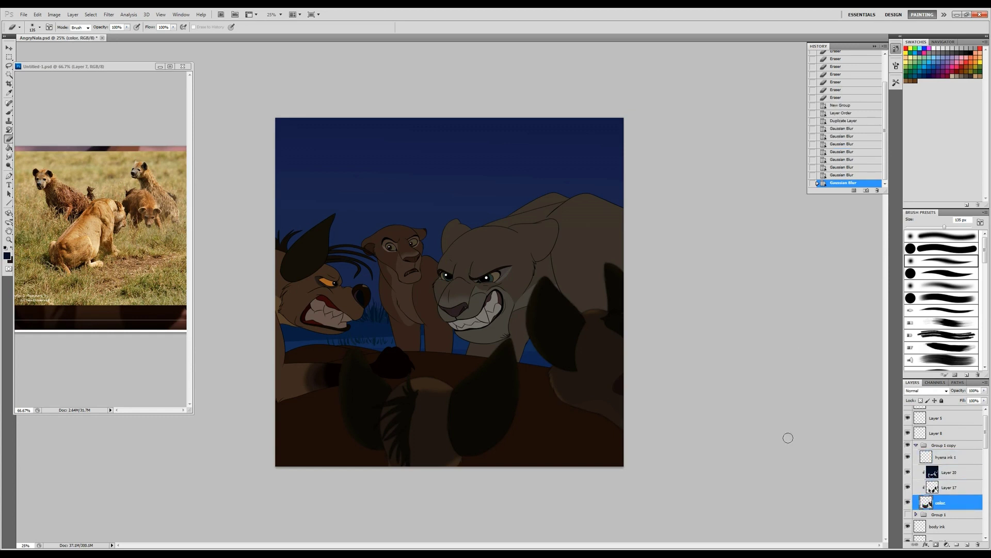
Step: Raise the blue tint to 55% and paint it back over the hyenas with a 172 px brush
click(949, 472)
drag(985, 391, 967, 401)
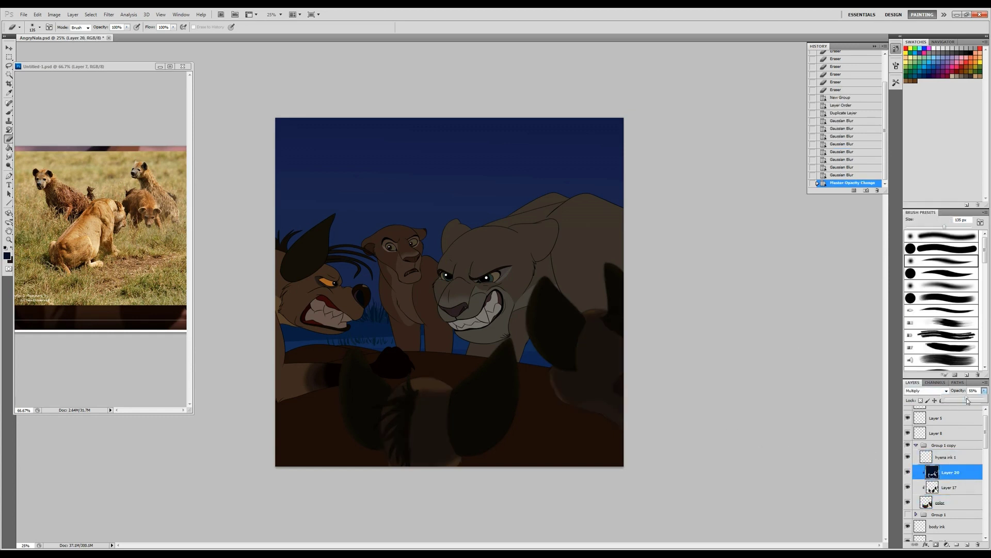
click(9, 113)
right_click(453, 362)
drag(483, 371, 498, 372)
key(Return)
drag(509, 427, 532, 434)
drag(532, 434, 542, 444)
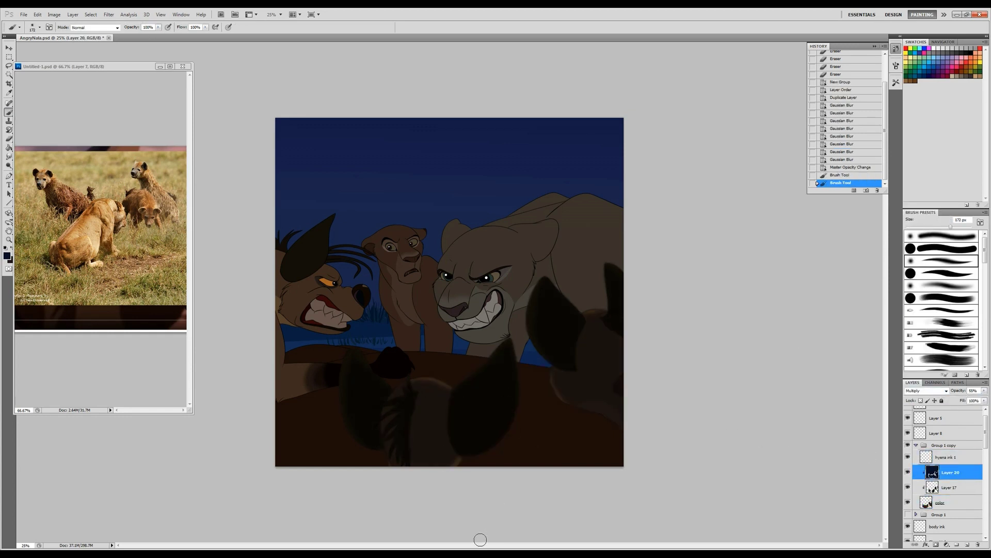
Step: Blur the colour layer further and add a clipped duplicate of the blue tint layer
click(953, 502)
key(ctrl+f)
key(ctrl+f)
key(ctrl+f)
key(ctrl+f)
click(949, 472)
key(ctrl+j)
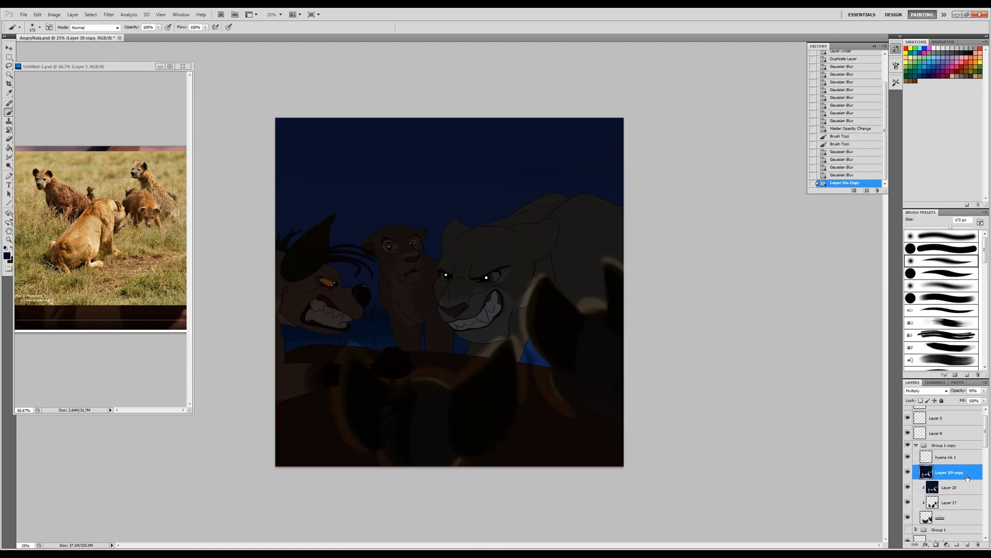
key(ctrl+alt+g)
Step: Rename the group 'Foreground hyenas', move it above Layer 6, and start renaming Layer 5
double_click(950, 444)
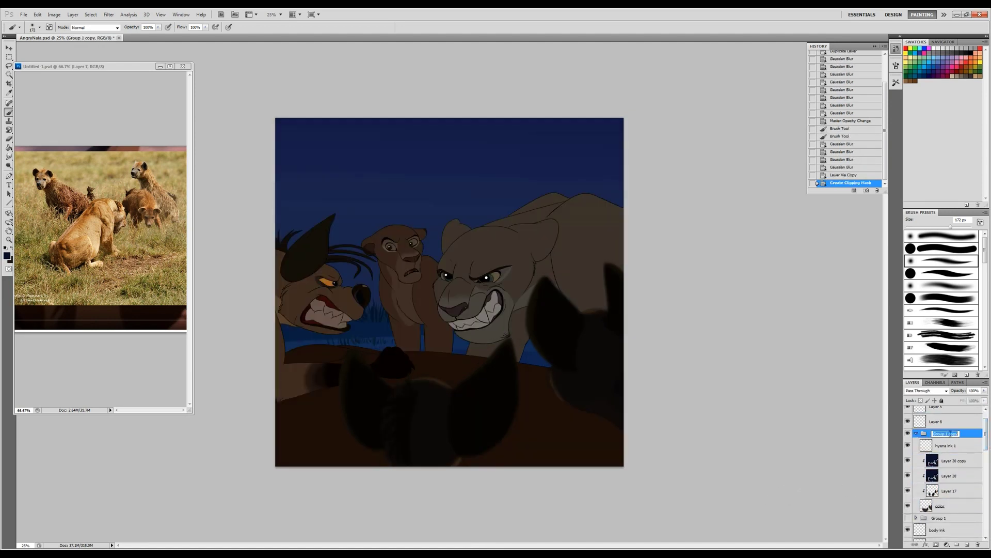
key(Return)
click(916, 433)
drag(945, 434, 977, 402)
click(937, 422)
double_click(936, 437)
Step: Name the layer 'Nala's eyes', then paint on the body ink layer with a hard round brush
text(Nala's eyes)
key(Return)
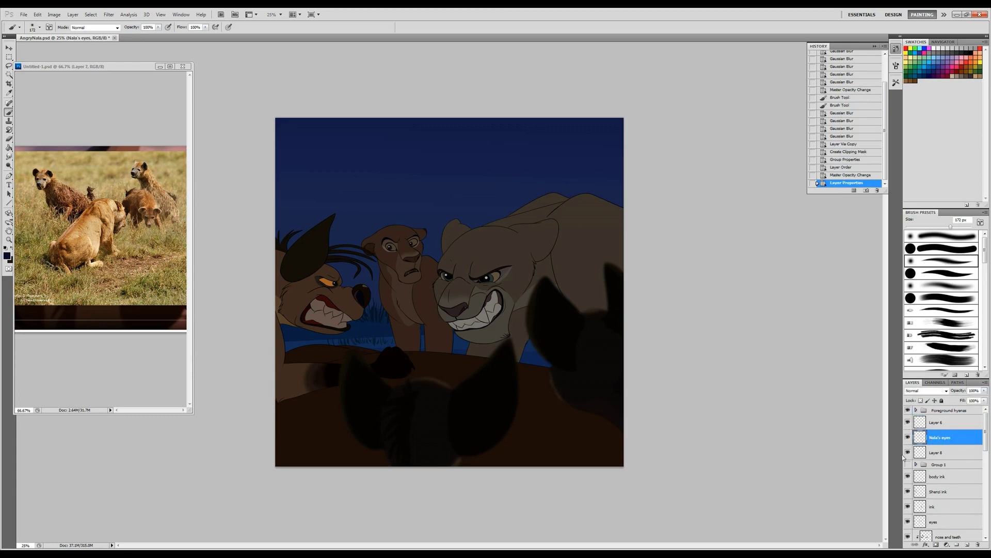
click(937, 476)
scroll(937, 465, down, 1)
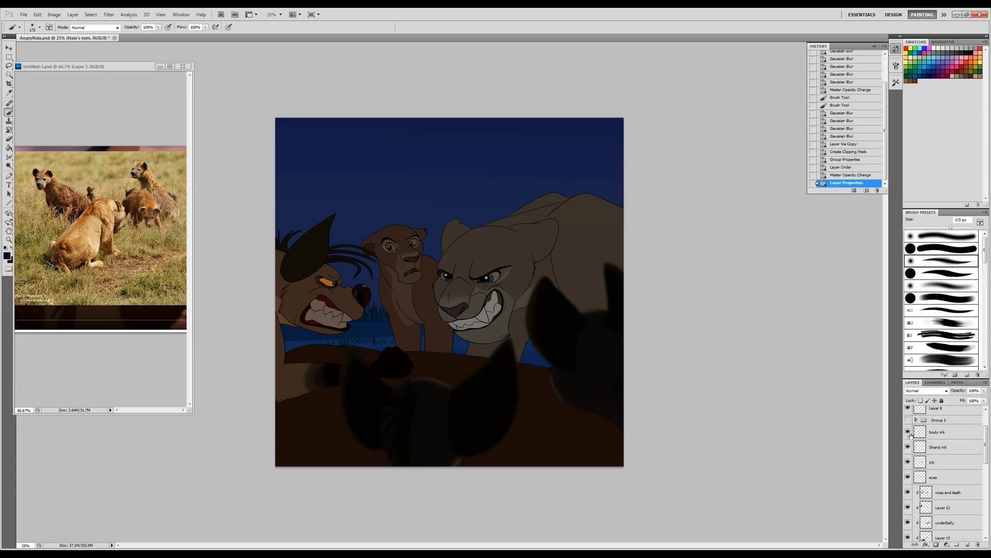
click(5, 257)
click(671, 229)
right_click(435, 342)
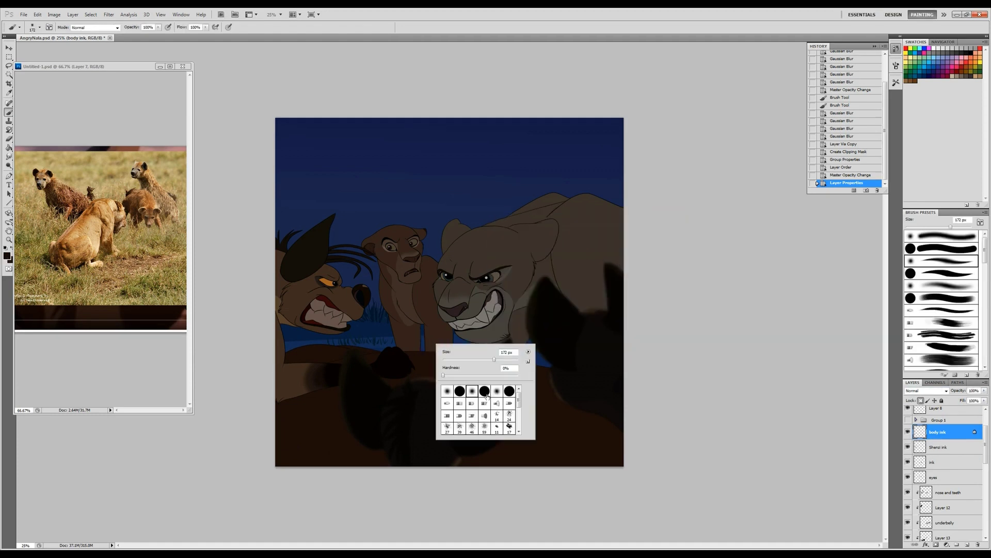
double_click(509, 389)
click(603, 385)
Step: Paint another stroke on the body ink layer in a newly picked colour
click(5, 256)
click(681, 225)
click(425, 369)
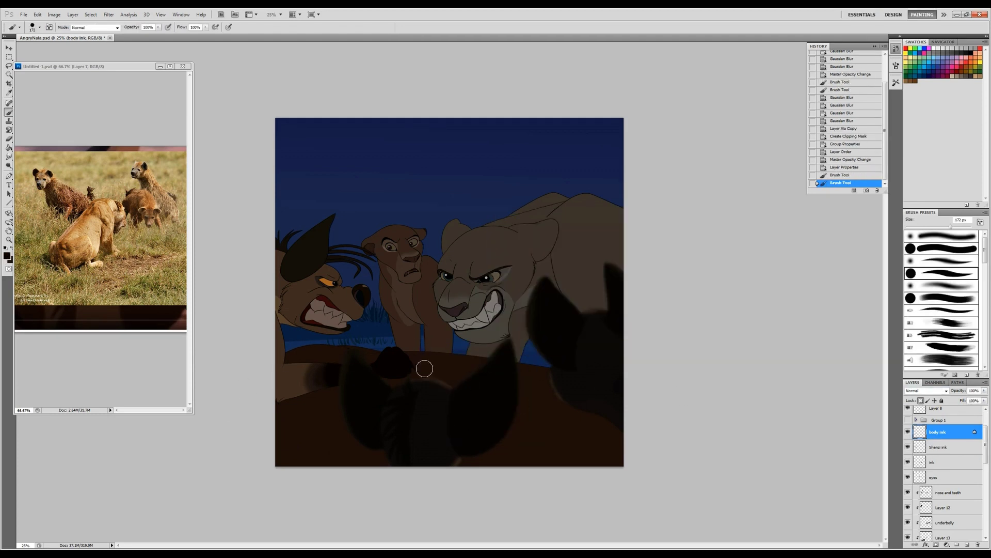
click(347, 377)
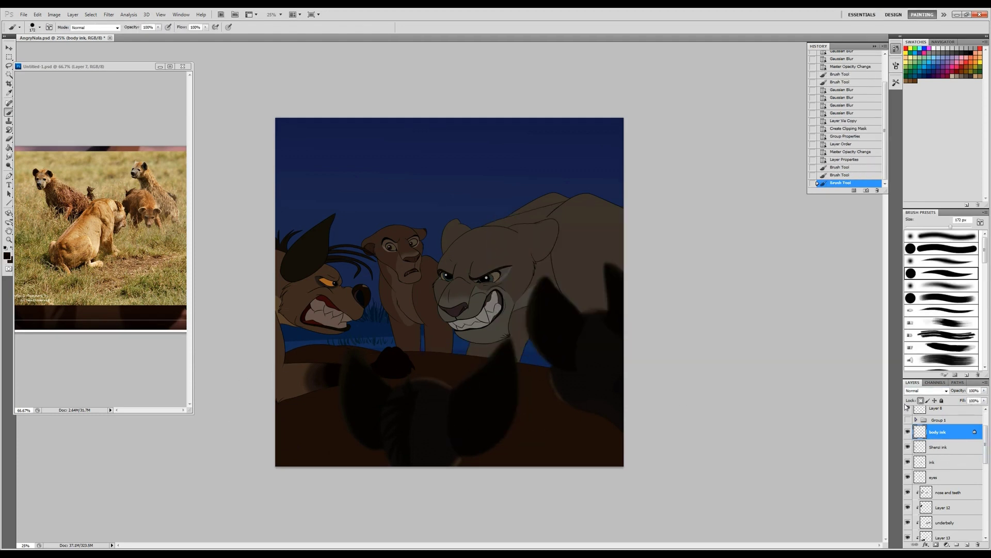
drag(984, 454, 982, 493)
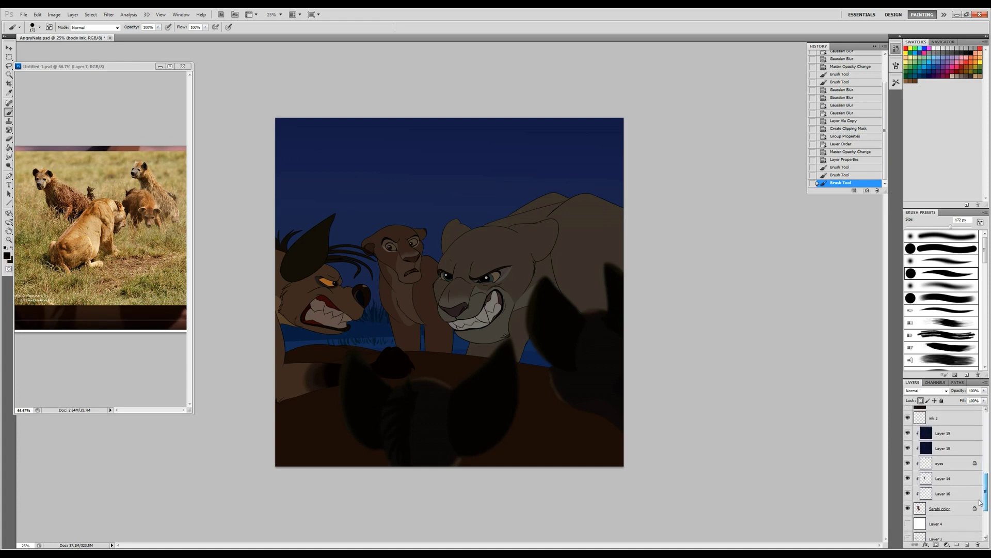
drag(980, 502, 980, 467)
Step: Add a clipped Saturation tint layer above nose and teeth, cleared around Nala, at 44% opacity
click(948, 463)
click(967, 545)
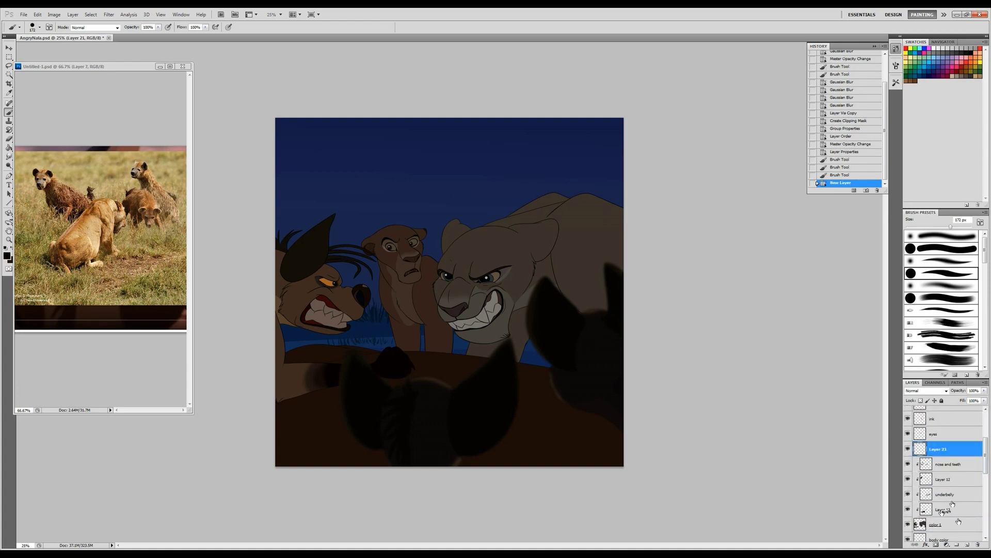
alt+click(929, 456)
click(946, 391)
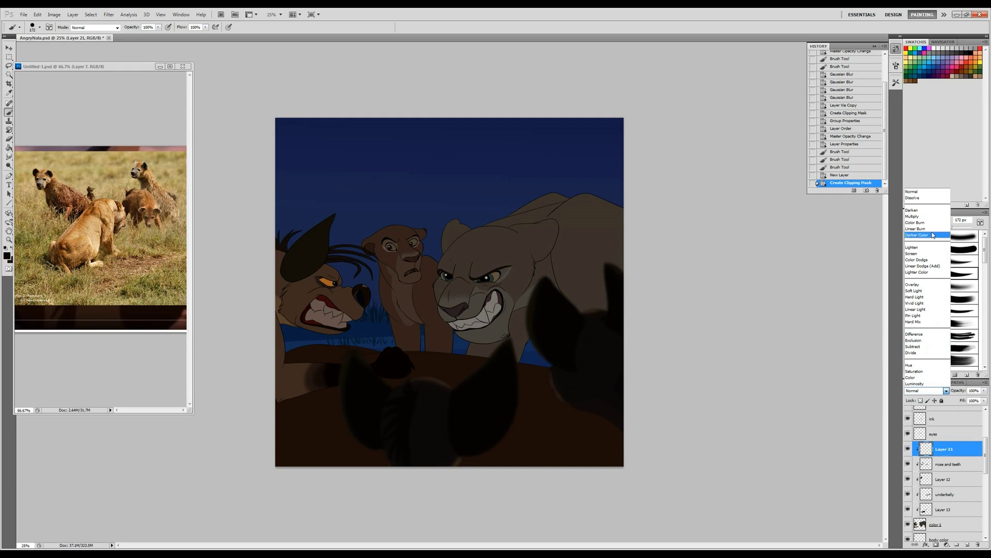
click(915, 372)
key(g)
click(380, 259)
key(l)
drag(525, 125, 452, 190)
key(Delete)
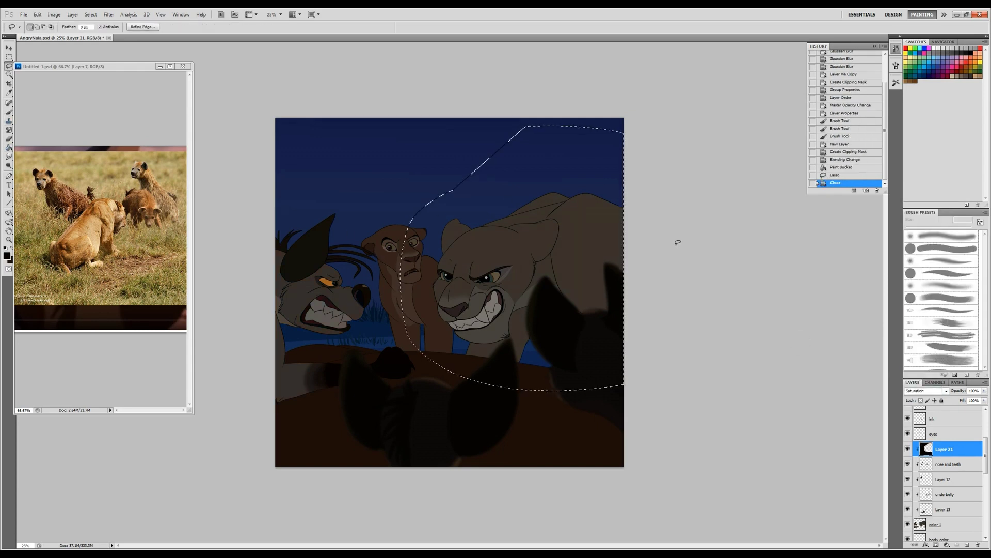
key(ctrl+d)
click(984, 390)
drag(986, 401, 963, 401)
Step: Duplicate the tint layer as a clipped Vivid Light copy at about 14% opacity
key(ctrl+j)
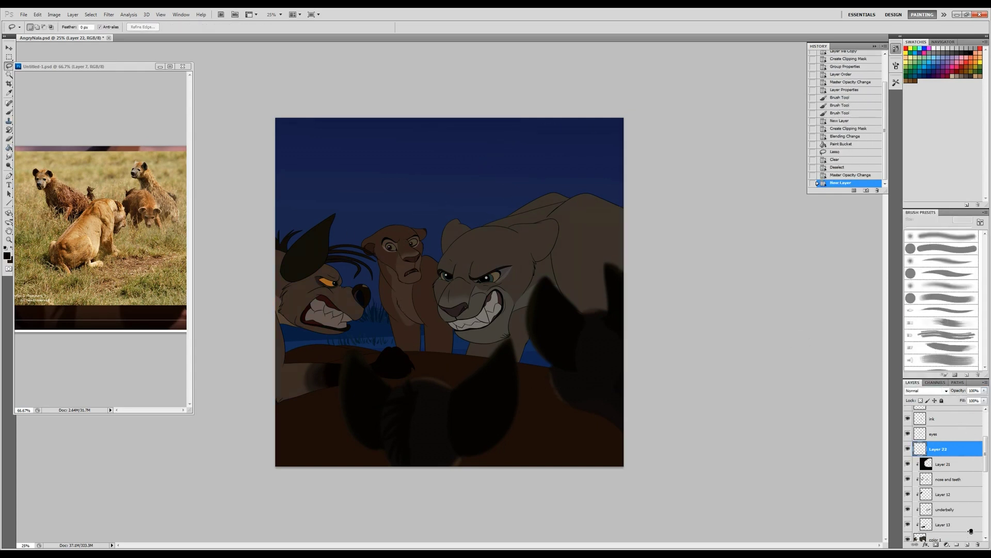
key(ctrl+alt+g)
click(947, 391)
click(943, 377)
click(946, 391)
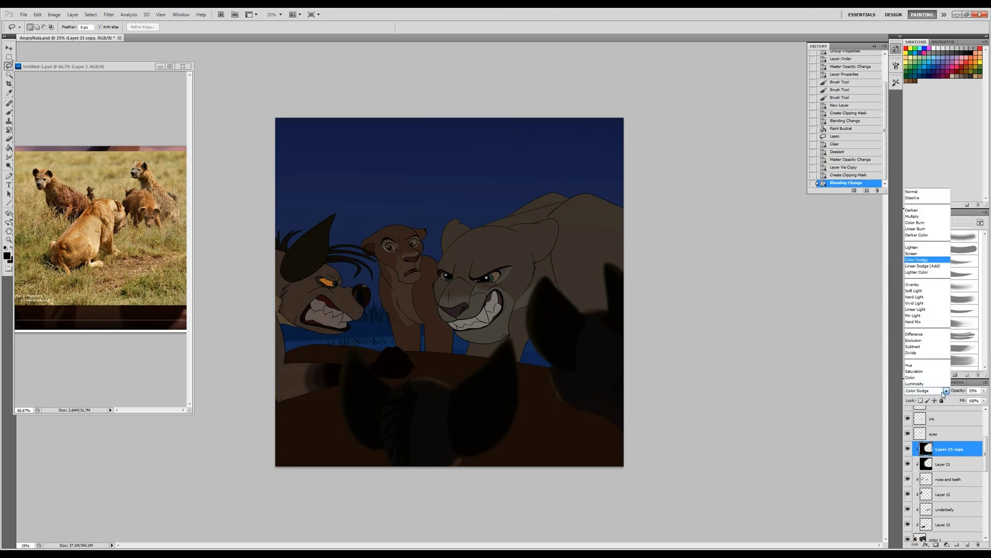
click(912, 284)
click(984, 390)
click(946, 391)
mouse_move(955, 400)
mouse_down()
mouse_move(970, 401)
mouse_move(949, 403)
mouse_up()
click(914, 303)
click(985, 391)
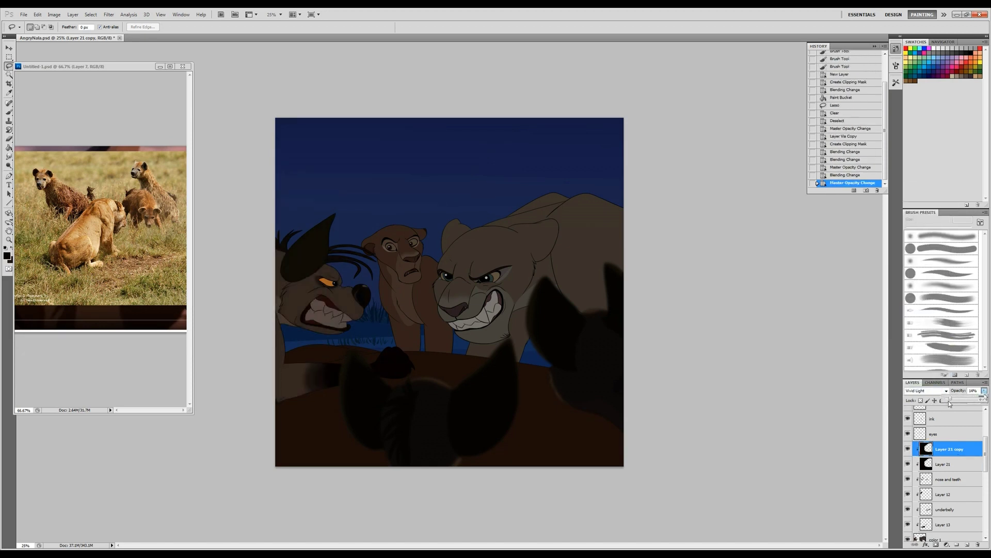
Step: Erase the tint from parts of the hyena's head on both tint layers
key(e)
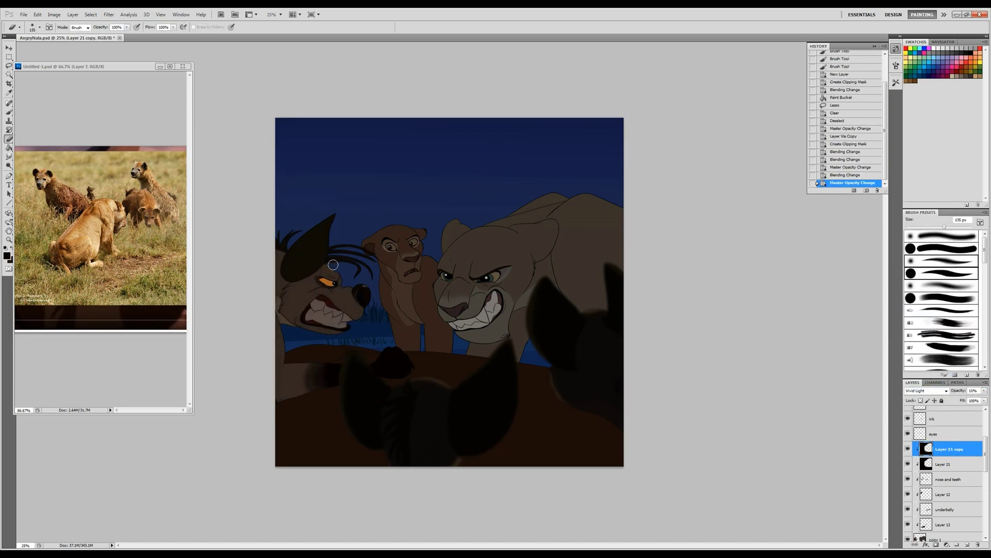
click(353, 250)
click(352, 250)
click(352, 250)
click(352, 250)
click(352, 250)
click(352, 250)
click(352, 250)
click(303, 219)
click(303, 219)
click(303, 219)
click(303, 219)
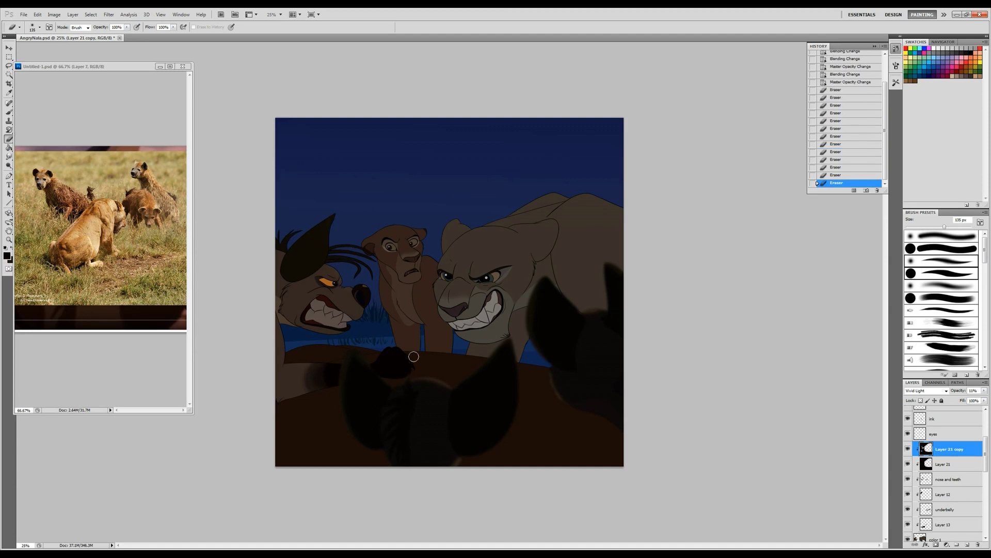
click(303, 219)
key(alt+bracketleft)
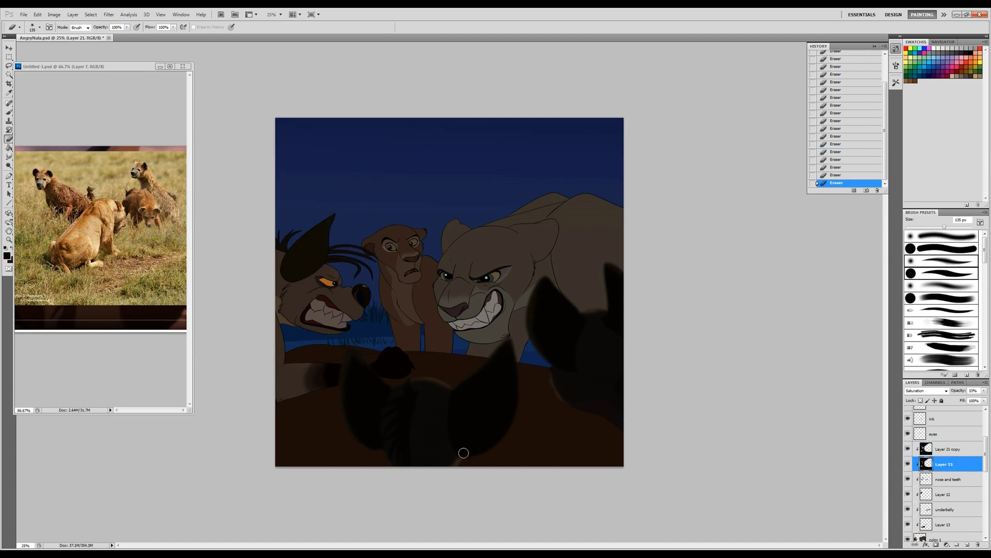
Step: Add a new clipped layer named 'shading'
ctrl+click(957, 544)
double_click(943, 479)
text(shading)
key(Return)
key(b)
right_click(370, 359)
Step: Set the shading layer to Multiply and size the brush to 97 px
click(925, 391)
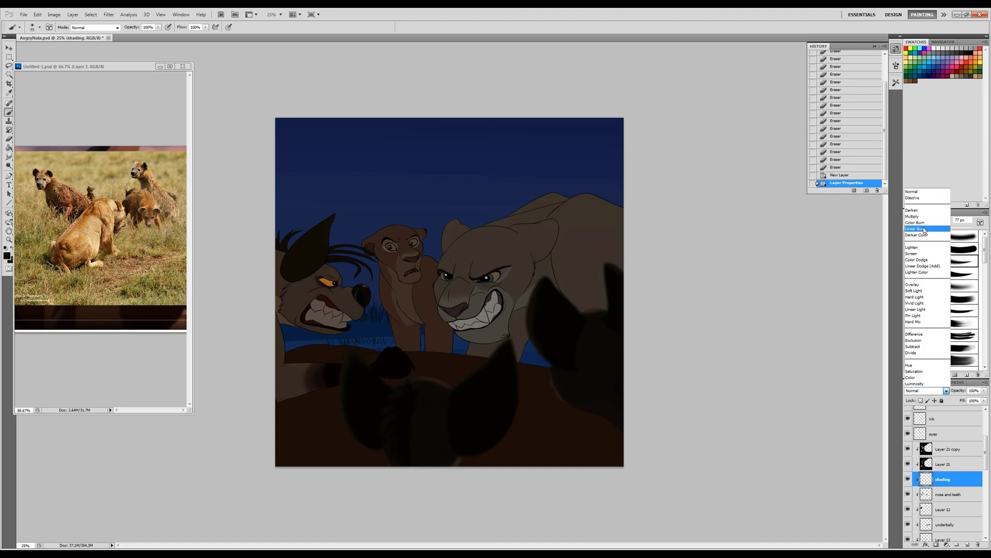
click(912, 216)
right_click(299, 401)
drag(289, 393, 321, 400)
Step: Paint soft shadow over the left hyena's body and head, erasing the excess
drag(289, 317, 310, 328)
mouse_move(310, 330)
mouse_down()
mouse_move(284, 316)
mouse_move(297, 291)
mouse_up()
drag(299, 287, 308, 269)
key(e)
key(ctrl+plus)
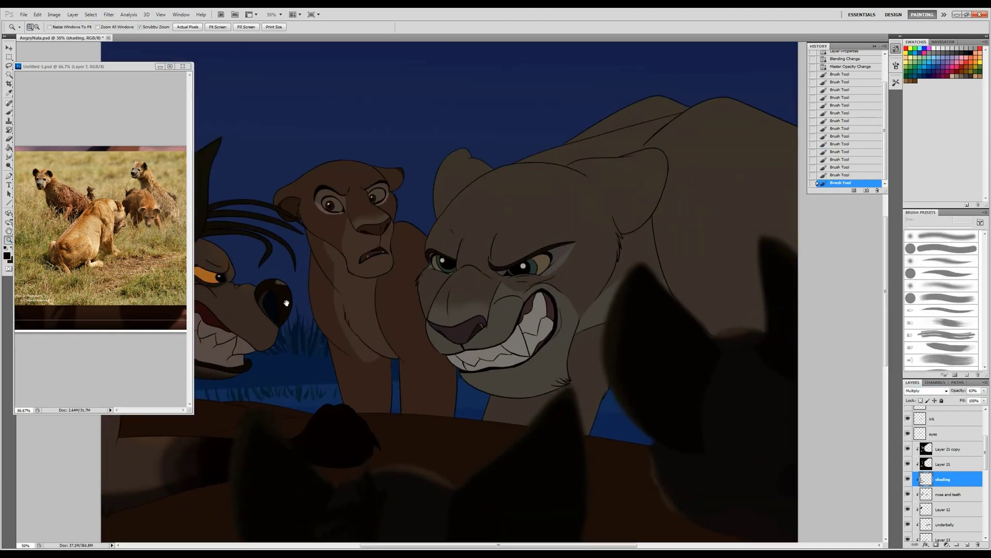
drag(300, 237, 451, 194)
key(b)
mouse_move(380, 240)
mouse_down()
mouse_move(420, 256)
mouse_move(459, 226)
mouse_move(399, 212)
mouse_up()
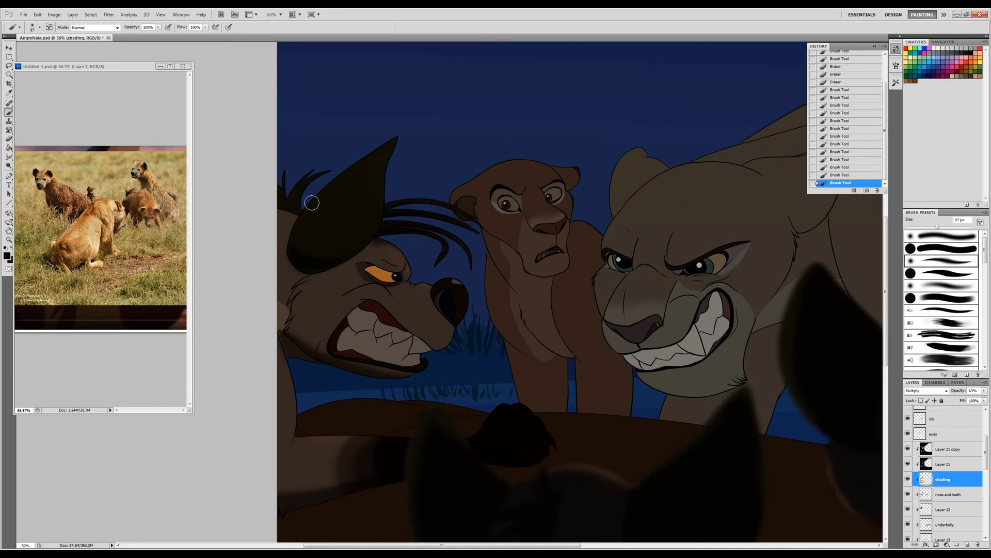
key(e)
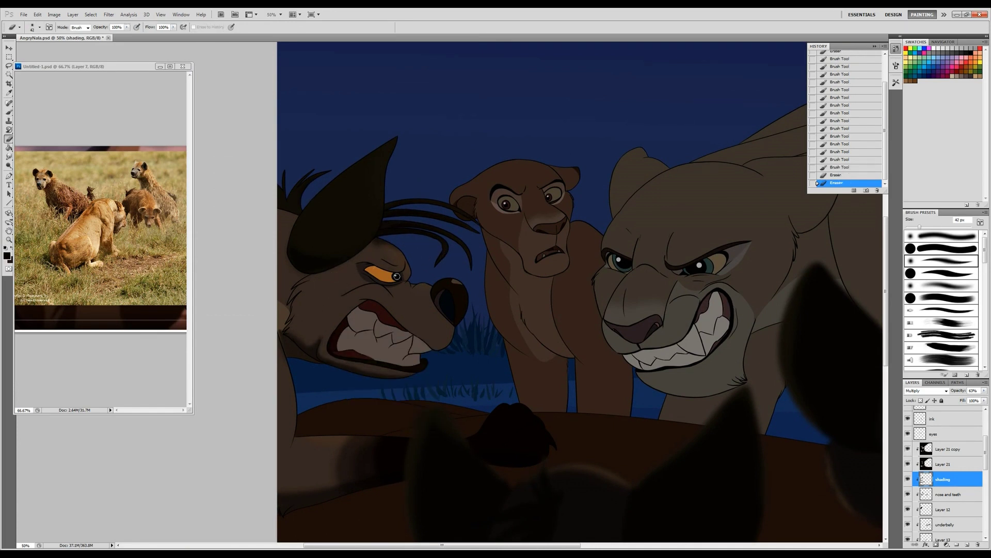
click(373, 250)
key(b)
Step: Shade the lioness's cheek and muzzle, erasing stray shadow around her face and head
drag(722, 382, 504, 320)
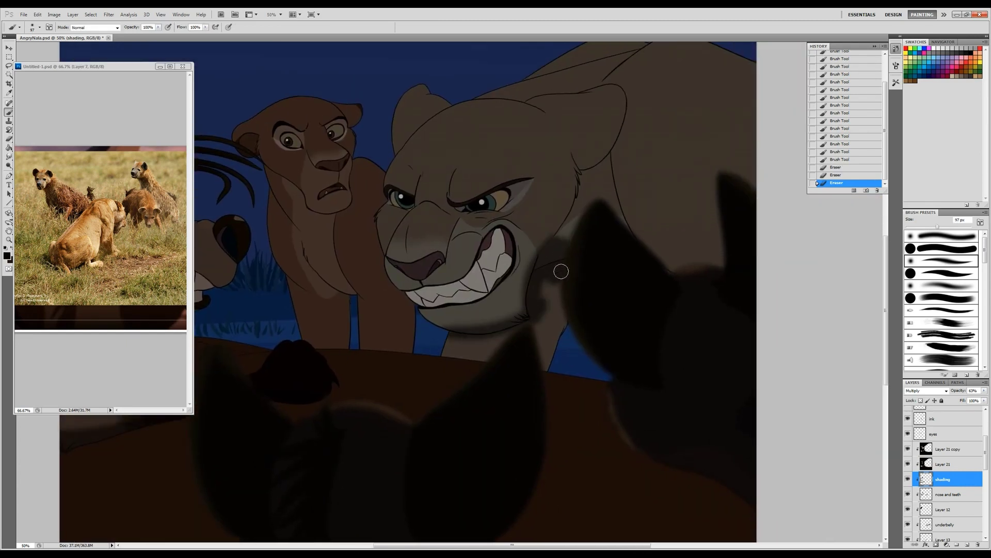
drag(501, 381, 464, 351)
drag(556, 336, 438, 442)
drag(537, 361, 433, 358)
key(e)
drag(516, 330, 537, 366)
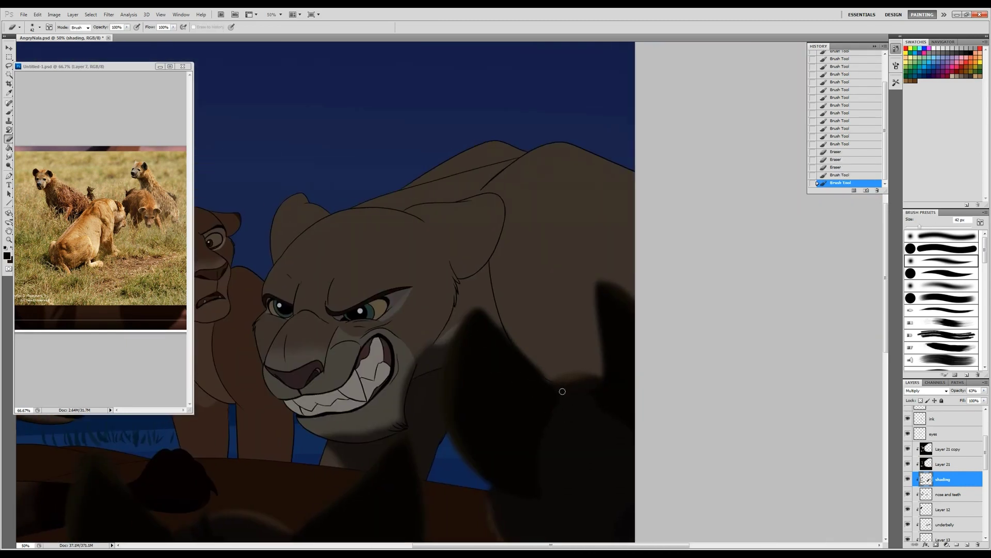
key(b)
drag(327, 350, 466, 310)
drag(392, 279, 385, 325)
key(e)
right_click(419, 274)
drag(392, 273, 390, 307)
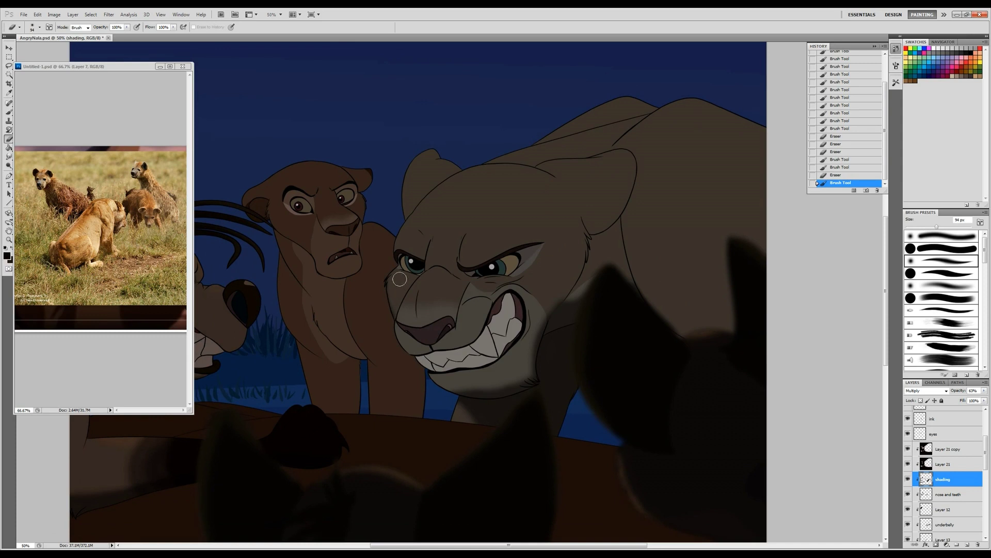
drag(419, 351, 563, 398)
drag(614, 343, 681, 331)
Step: Magic Wand-select the lioness's head and shade her forehead, face and cheek within it
key(w)
click(744, 168)
drag(744, 165, 599, 269)
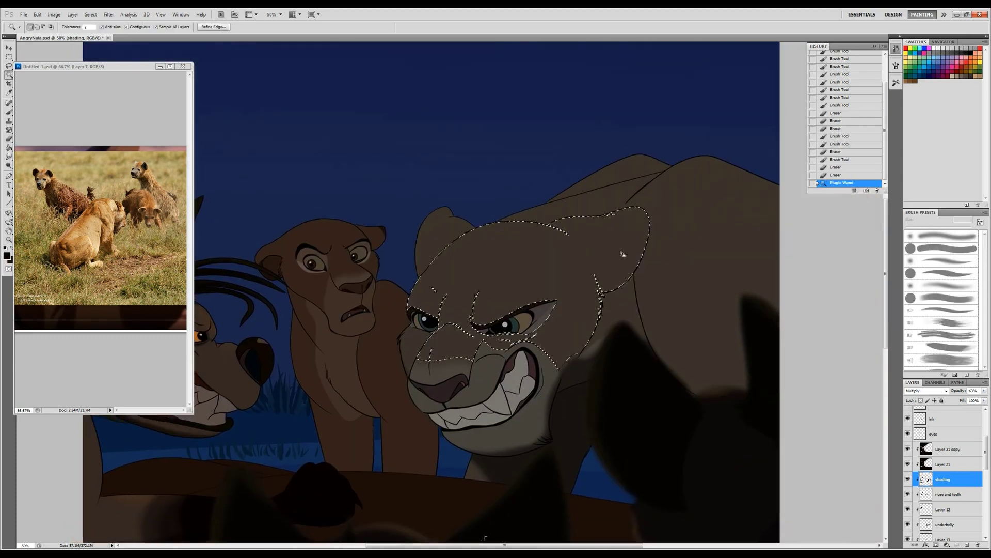
key(b)
drag(651, 222, 588, 341)
drag(651, 211, 573, 356)
drag(599, 279, 594, 315)
key(ctrl+d)
Step: Shade below the lioness's eye, her cheek and around her ear, erasing excess
drag(580, 356, 566, 369)
drag(576, 377, 562, 390)
key(e)
drag(589, 333, 550, 375)
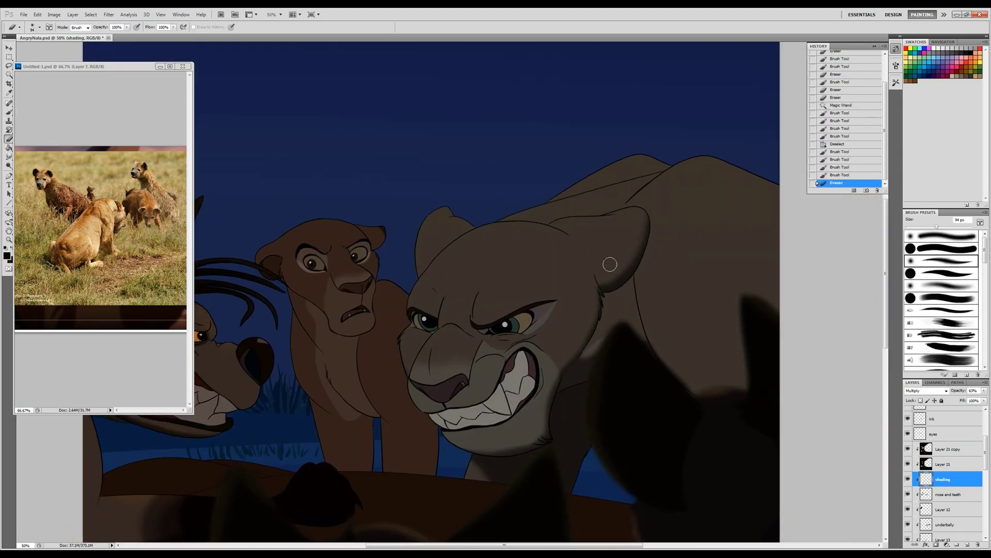
key(b)
mouse_move(413, 274)
mouse_down()
mouse_move(434, 211)
mouse_move(421, 271)
mouse_up()
key(e)
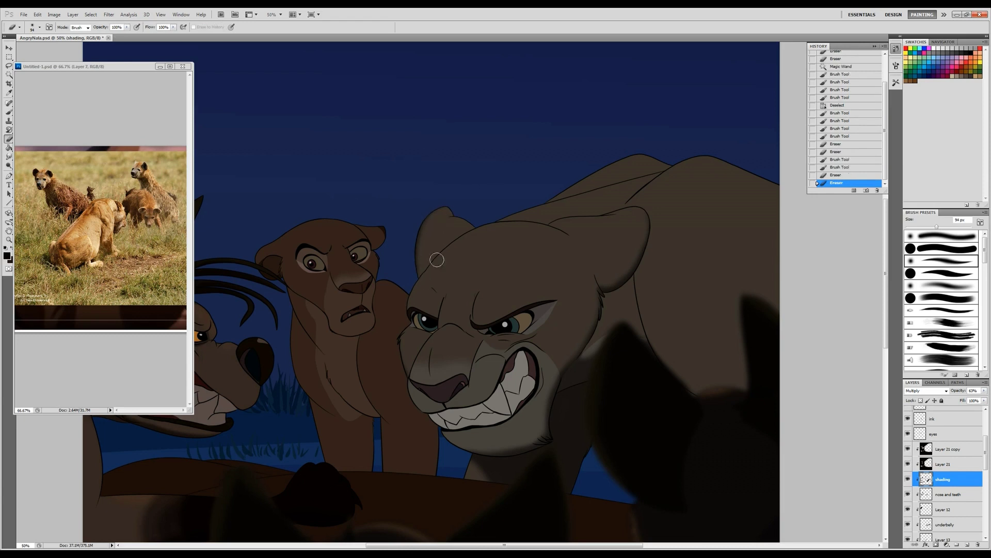
drag(449, 196, 434, 243)
Step: Add another layer with the pasted layer style, named 'shading'
click(967, 544)
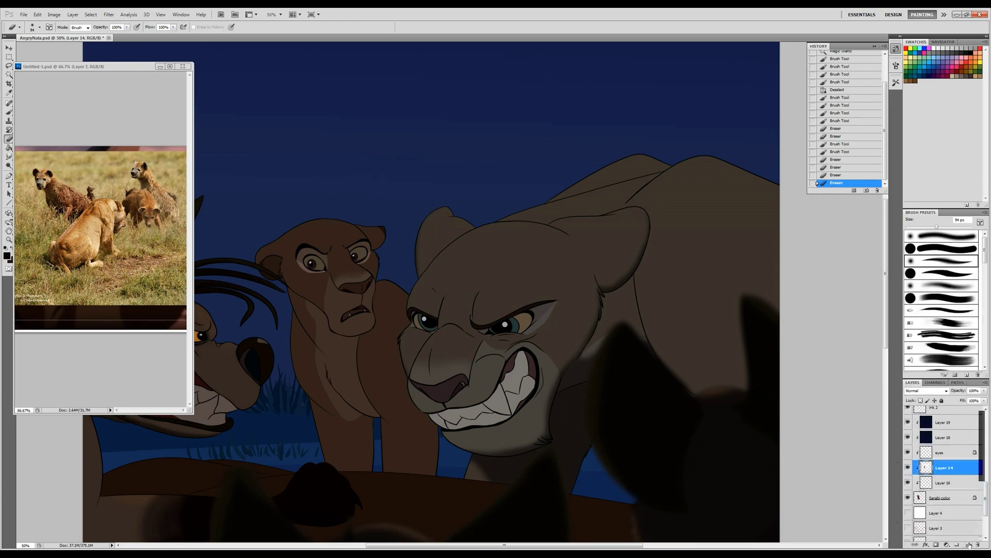
right_click(945, 471)
click(937, 427)
double_click(943, 467)
text(shading)
key(Return)
Step: Shade the lioness's chest and clean up the excess
drag(361, 379, 335, 464)
drag(356, 403, 361, 460)
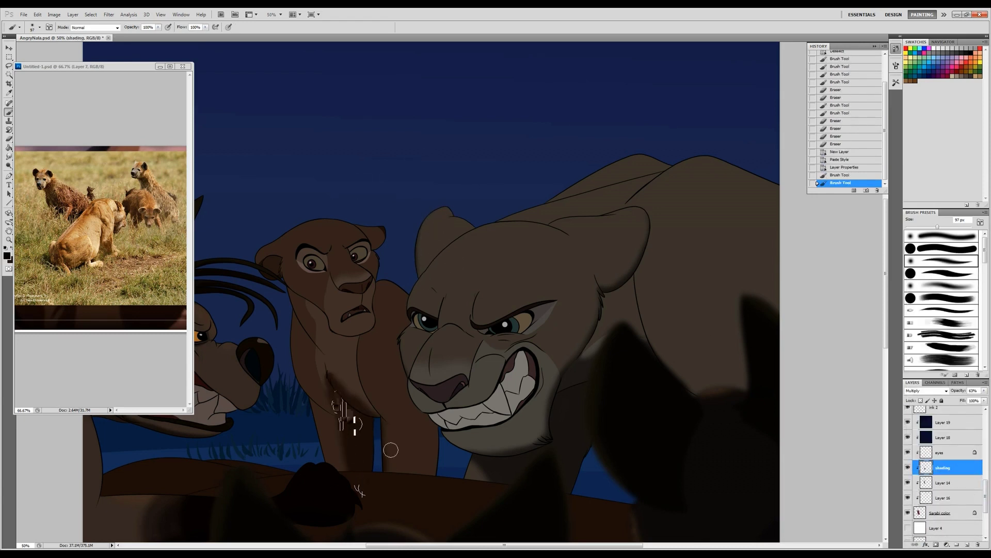
key(e)
drag(362, 413, 383, 429)
drag(323, 307, 336, 320)
Step: Shade the lioness's chin and under her muzzle, erasing shadow near the cheek
key(b)
drag(289, 284, 336, 320)
mouse_move(315, 305)
mouse_down()
mouse_move(364, 346)
mouse_move(333, 343)
mouse_up()
drag(321, 305, 356, 341)
mouse_move(315, 336)
mouse_down()
mouse_move(299, 319)
mouse_move(323, 328)
mouse_up()
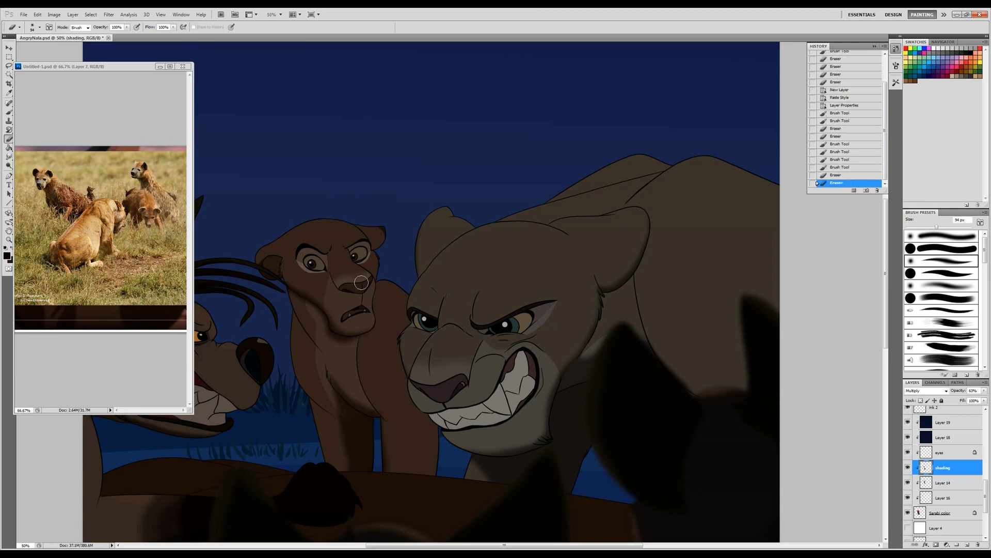
key(b)
mouse_move(380, 253)
mouse_down()
mouse_move(383, 268)
mouse_move(369, 250)
mouse_move(382, 237)
mouse_move(312, 211)
mouse_move(300, 227)
mouse_up()
key(e)
mouse_move(279, 265)
mouse_down()
mouse_move(302, 293)
mouse_move(293, 265)
mouse_move(268, 274)
mouse_up()
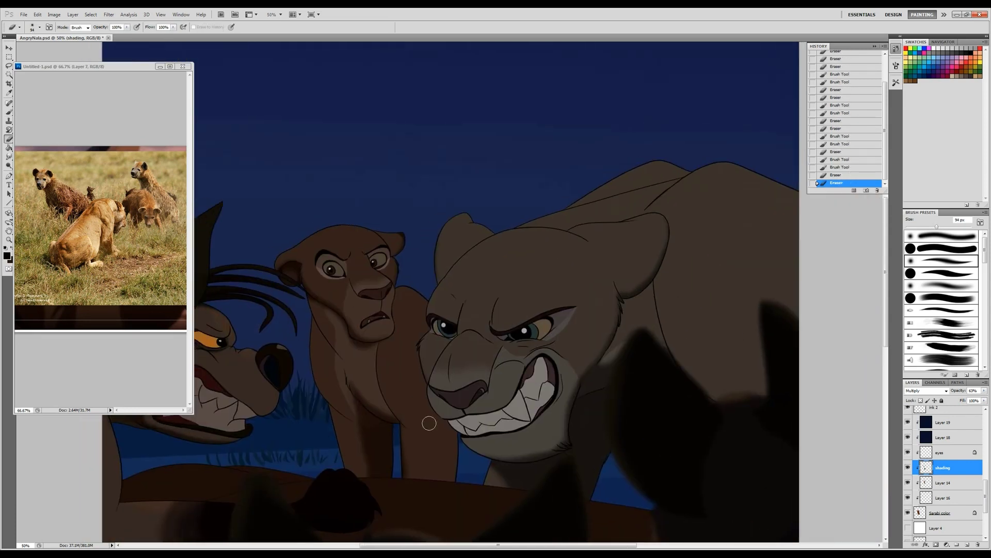
key(b)
drag(449, 432, 455, 480)
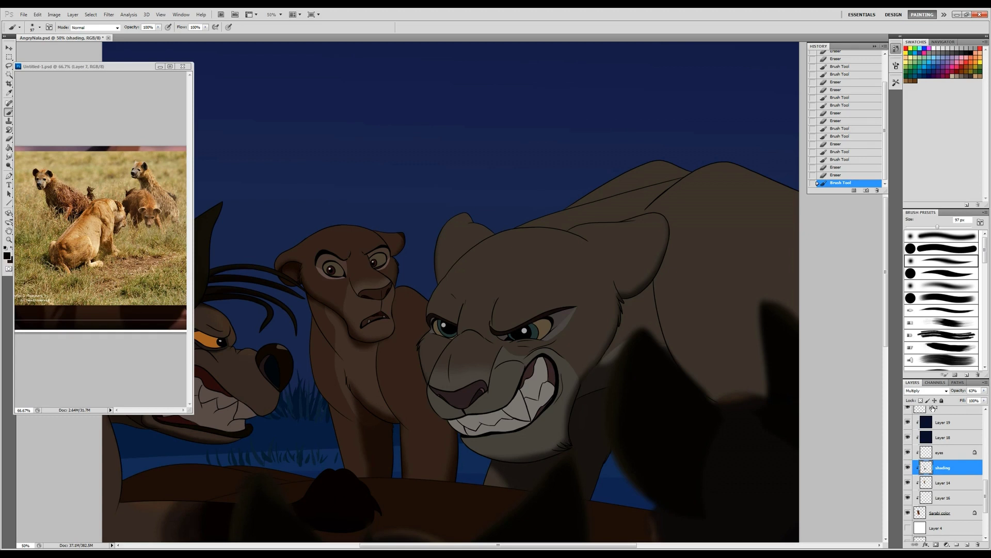
Step: Select Layer 6, nudge its content slightly, and set a 170 px brush
scroll(981, 485, up, 5)
click(945, 421)
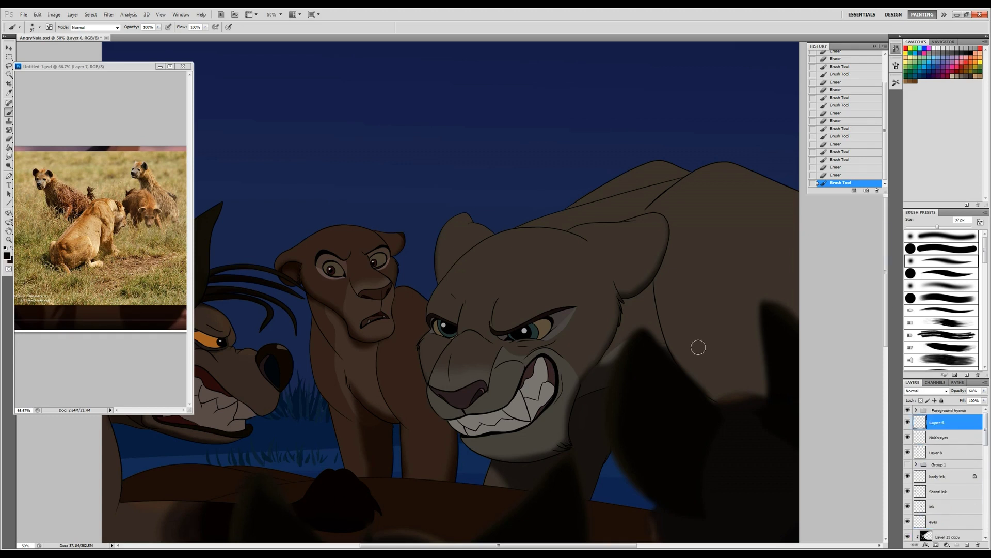
key(v)
drag(445, 327, 443, 325)
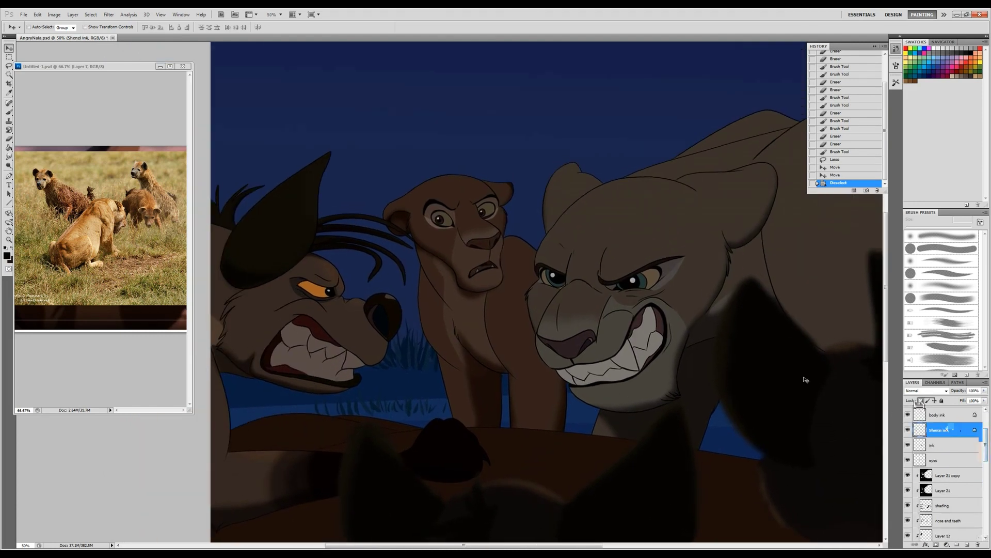
key(b)
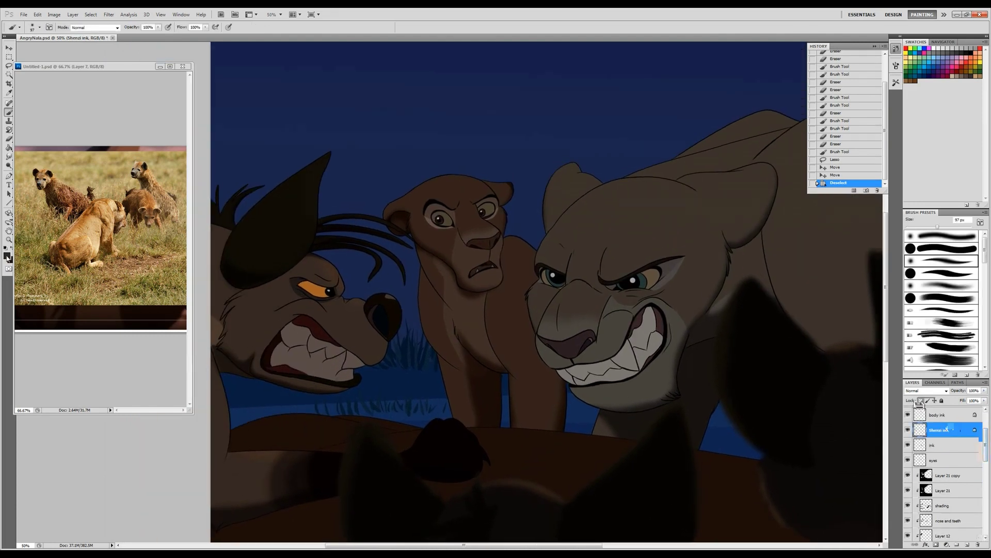
click(7, 256)
key(Return)
right_click(390, 305)
key(Return)
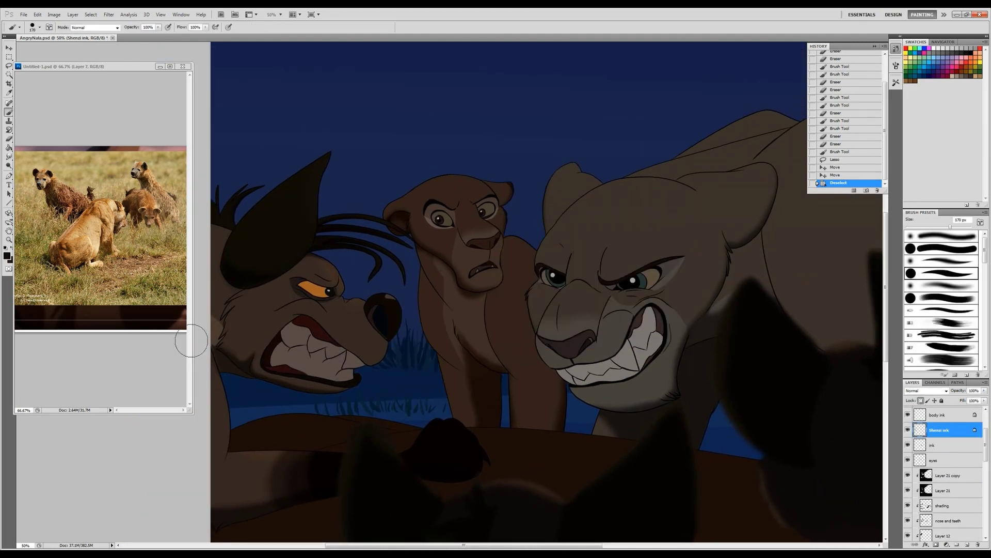
Step: Zoom in on the animals' faces, pick a light teeth colour, and shrink the brush to 35 px
click(251, 201)
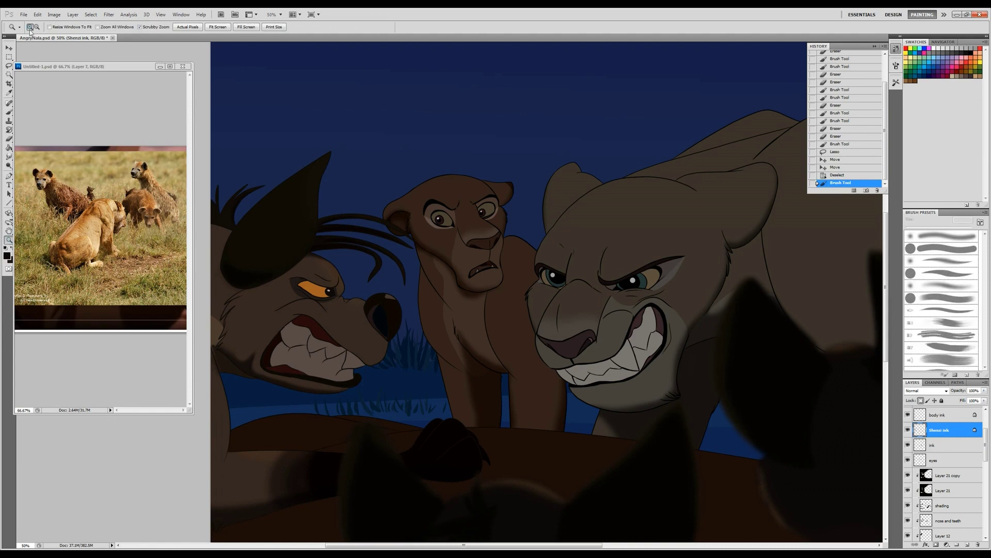
key(ctrl+plus)
click(7, 256)
key(Return)
click(6, 255)
key(Return)
key(b)
right_click(310, 333)
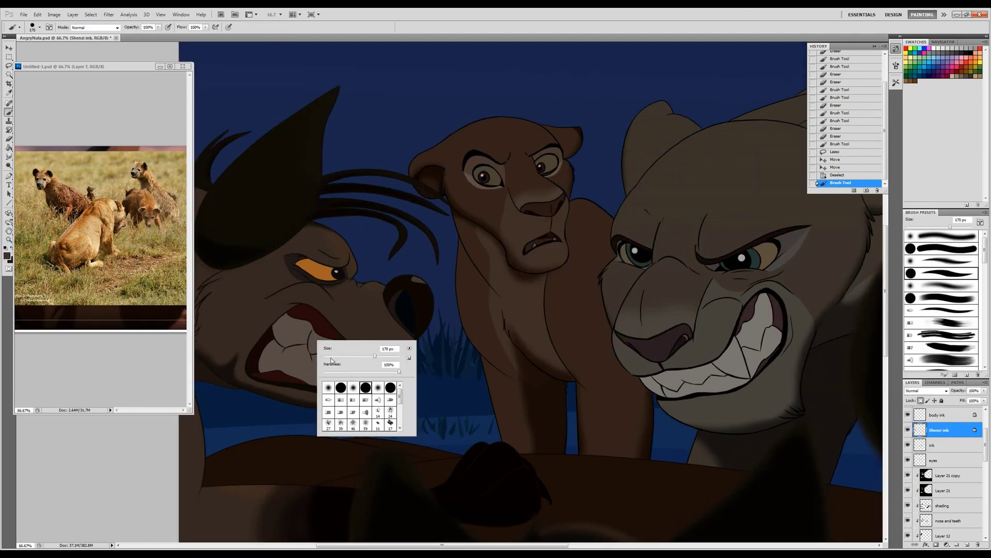
key(Return)
Step: Brighten the hyena's teeth and dab a highlight on its muzzle
drag(364, 384, 382, 374)
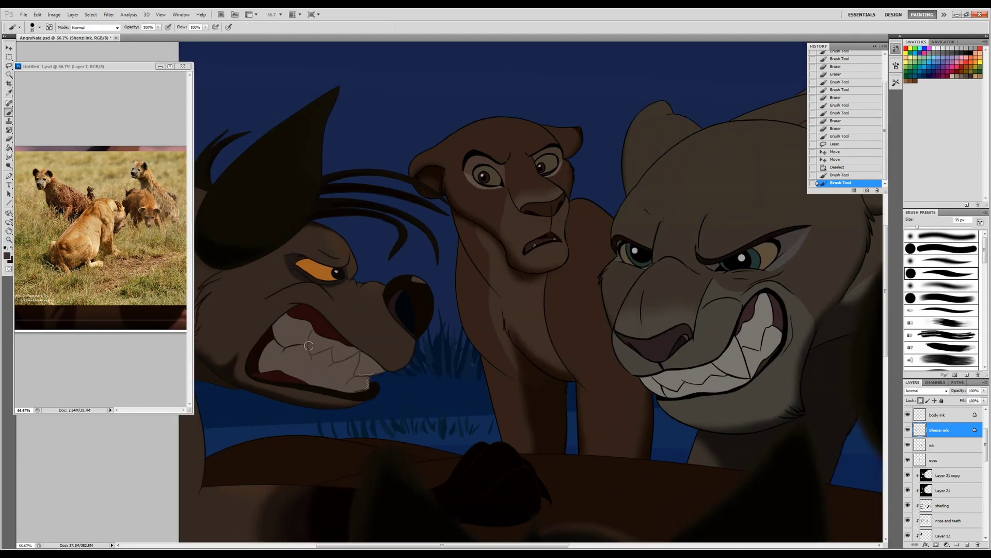
mouse_move(261, 360)
mouse_down()
mouse_move(285, 326)
mouse_move(405, 377)
mouse_up()
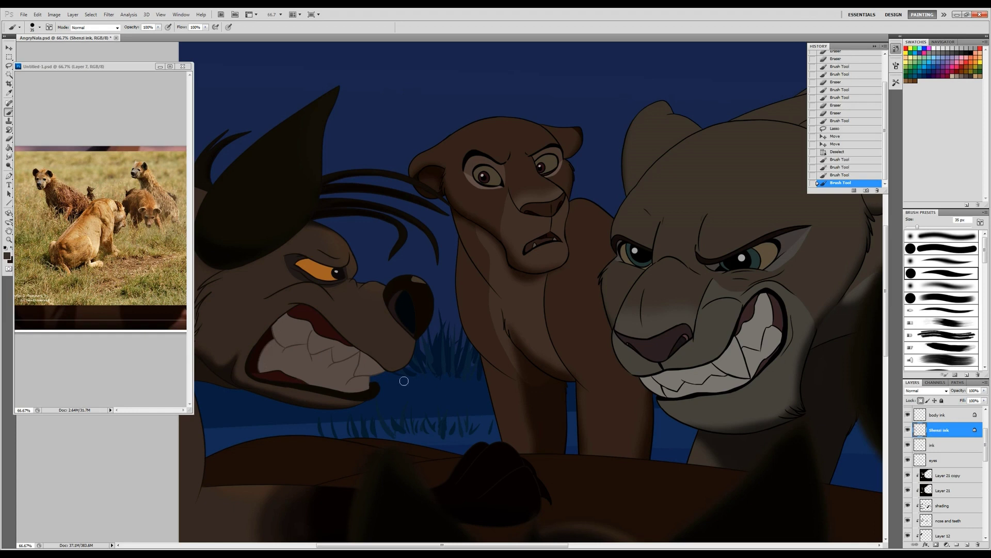
click(405, 377)
scroll(361, 278, right, 5)
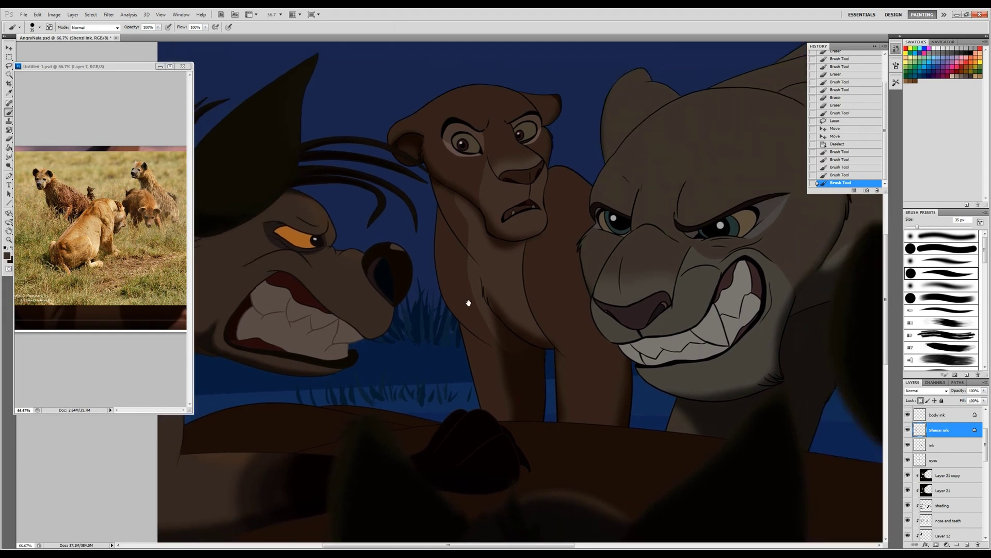
key(alt+bracketleft)
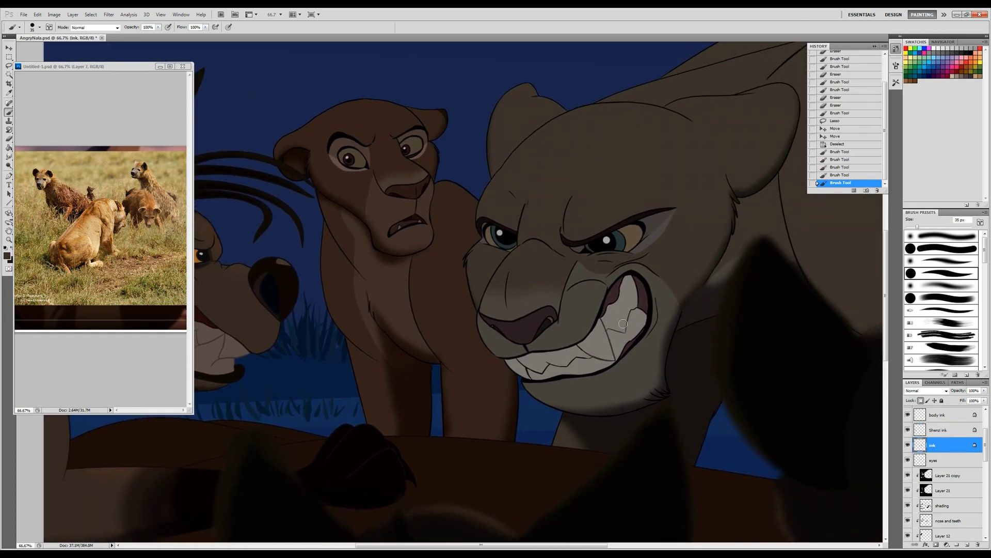
Step: Paint touch-ups on the lioness's teeth and nose, switching the paint colour midway
click(631, 282)
mouse_move(615, 331)
mouse_down()
mouse_move(581, 358)
mouse_move(508, 368)
mouse_move(527, 374)
mouse_up()
click(7, 256)
click(539, 313)
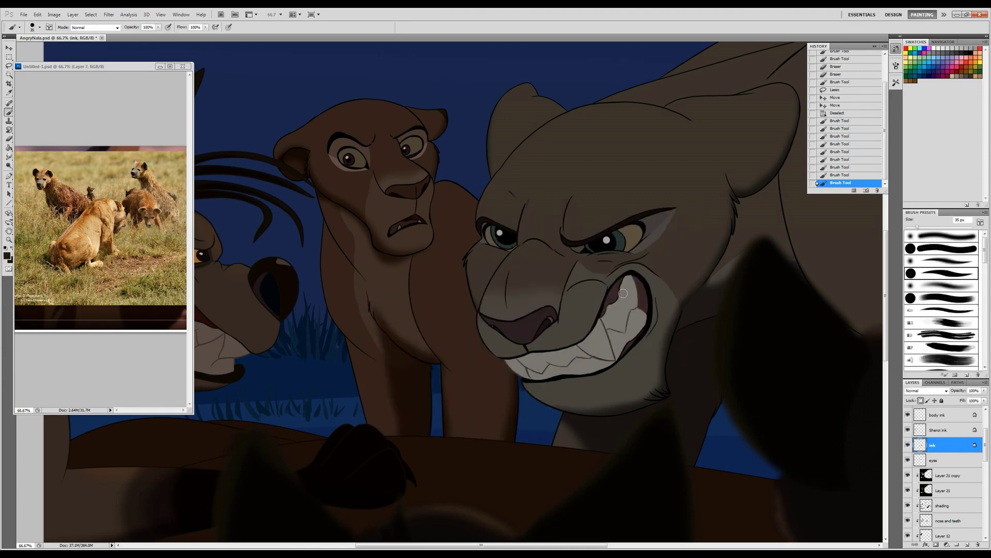
drag(623, 284, 624, 350)
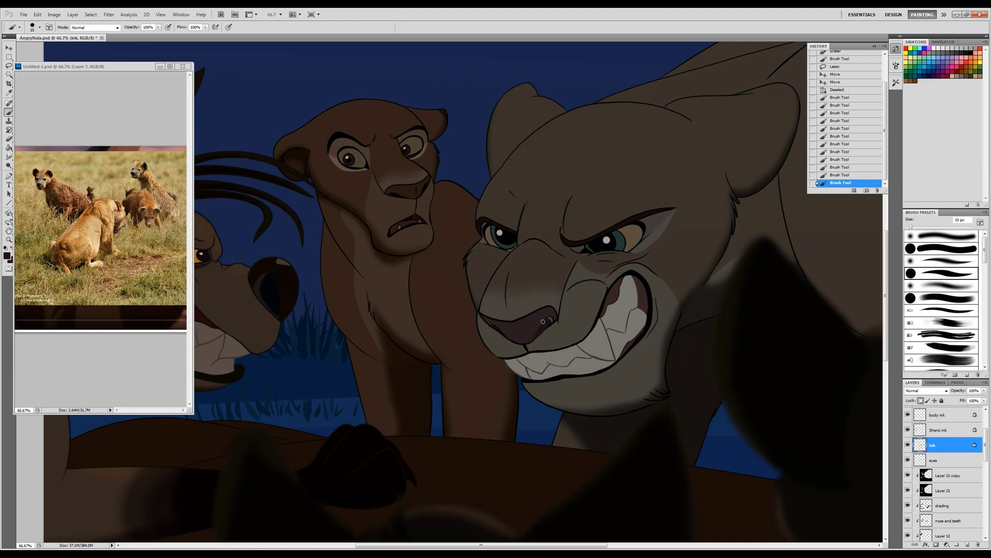
drag(529, 340, 516, 331)
click(480, 314)
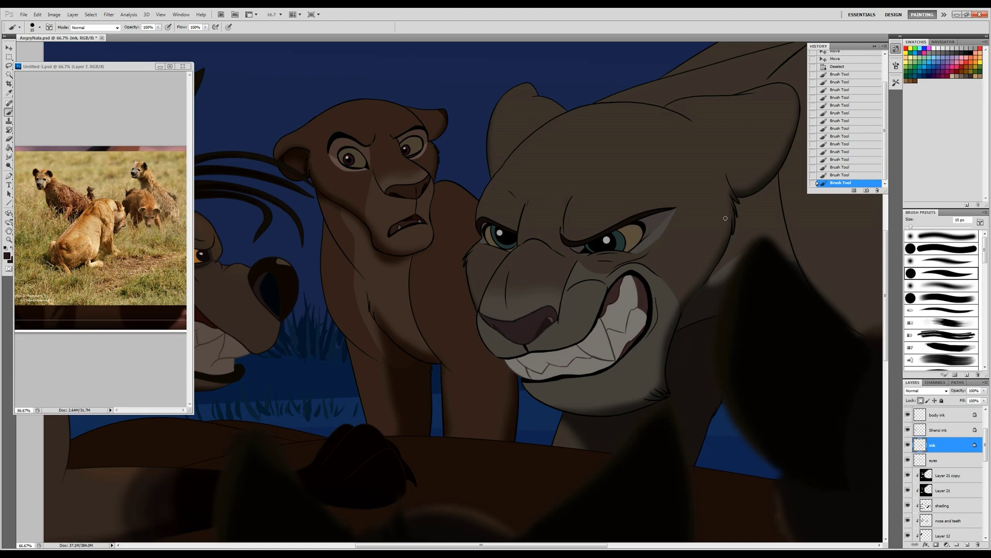
Step: Pick a new paint colour and enlarge the brush to 97 px for broader strokes
click(6, 255)
click(537, 314)
drag(910, 226, 933, 226)
drag(826, 310, 663, 430)
right_click(662, 287)
right_click(621, 255)
key(Return)
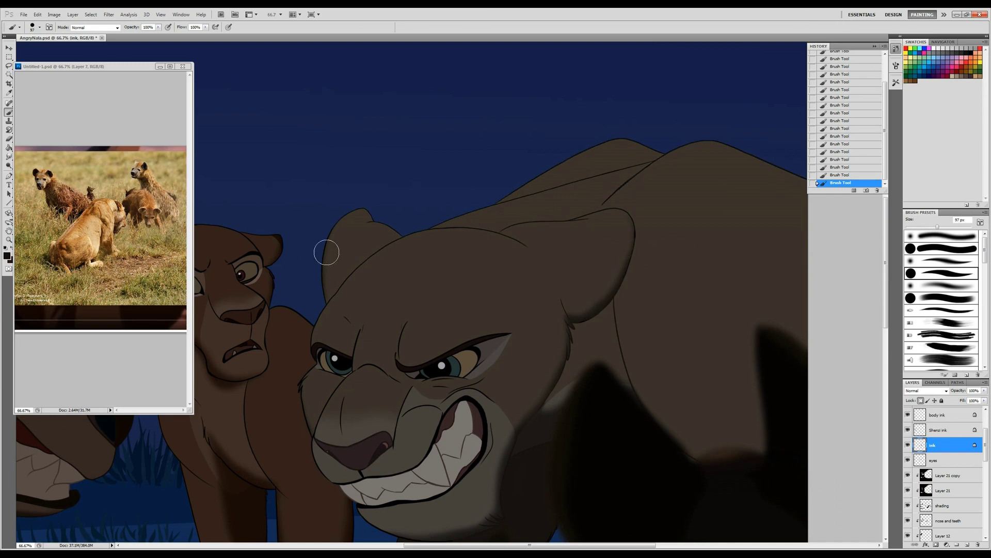
Step: Bring the other lioness's face into view and shrink the brush to 54 px, then 21 px
drag(326, 252, 541, 198)
right_click(589, 288)
key(Return)
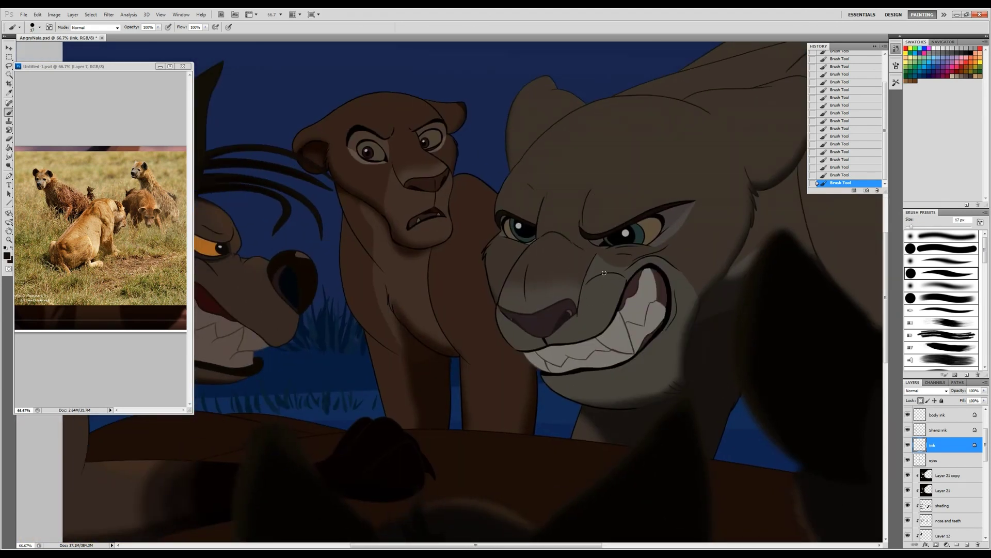
right_click(621, 254)
key(Return)
right_click(592, 246)
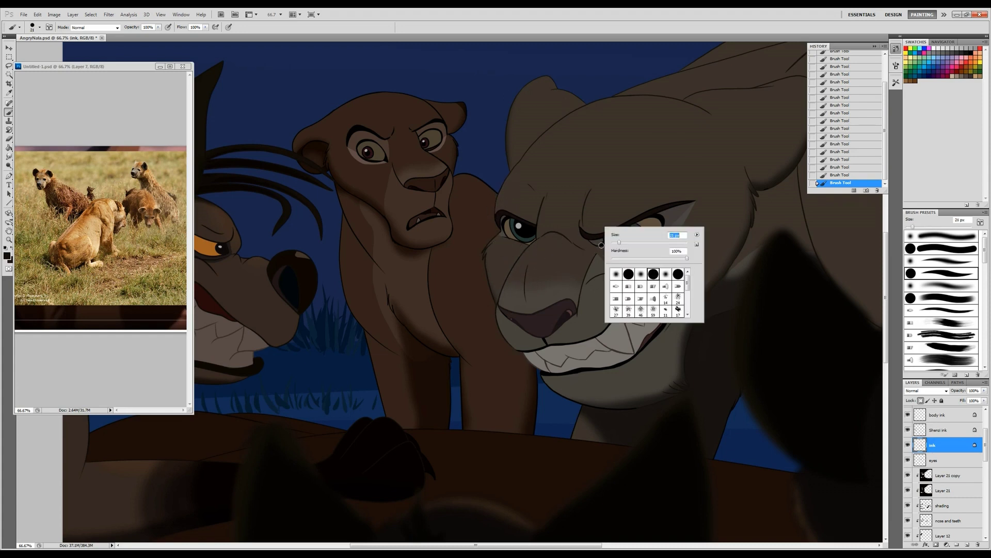
key(Return)
Step: Zoom out to see the whole canvas
key(z)
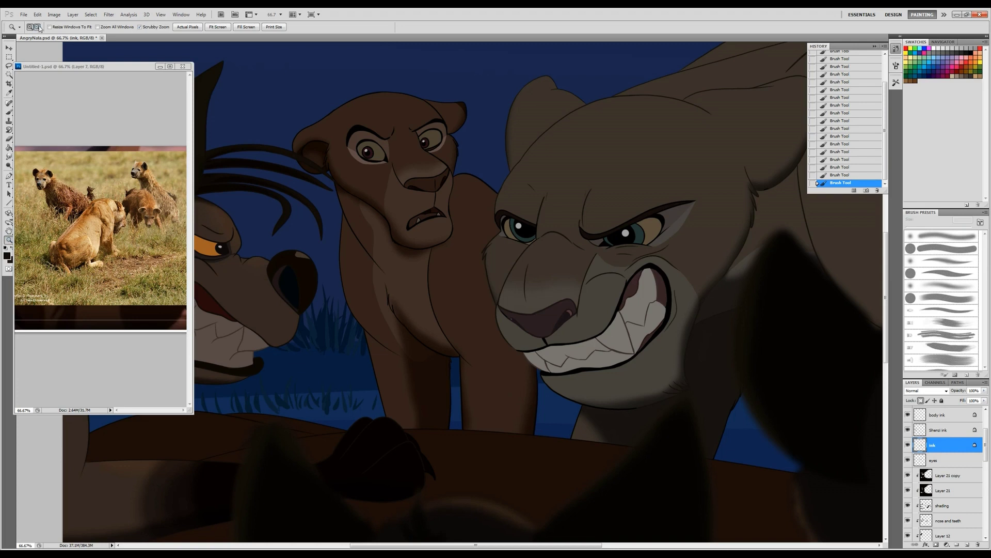
key(ctrl+minus)
key(ctrl+minus)
drag(986, 454, 984, 433)
Step: Add a new top layer and flood it with navy using the Paint Bucket
click(950, 410)
click(967, 544)
key(g)
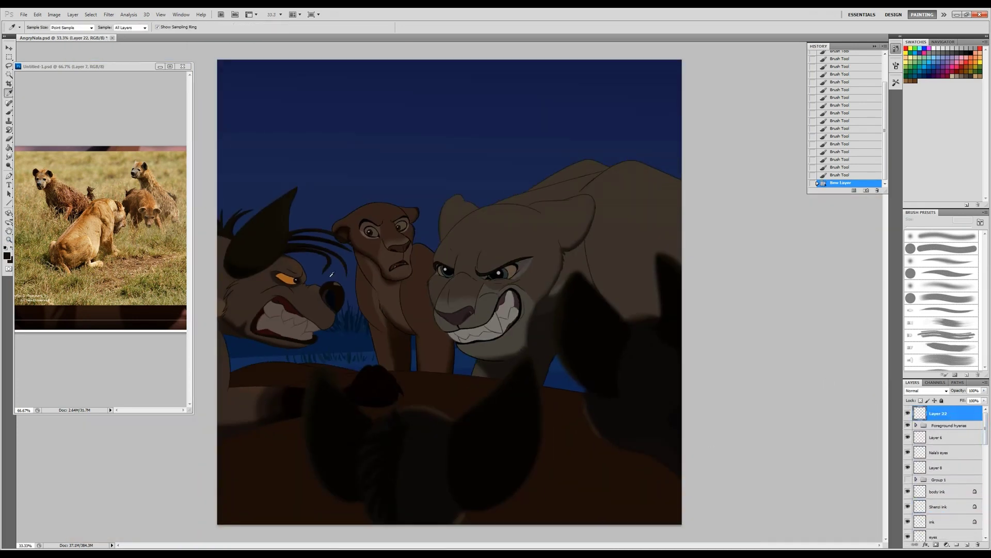
alt+click(332, 151)
click(332, 151)
Step: Set the navy layer to Hard Light at about 28% opacity, moving Layer 6 above it
click(946, 391)
click(920, 347)
click(947, 391)
mouse_move(959, 391)
mouse_down()
mouse_move(924, 391)
mouse_move(955, 402)
mouse_up()
click(914, 297)
click(984, 391)
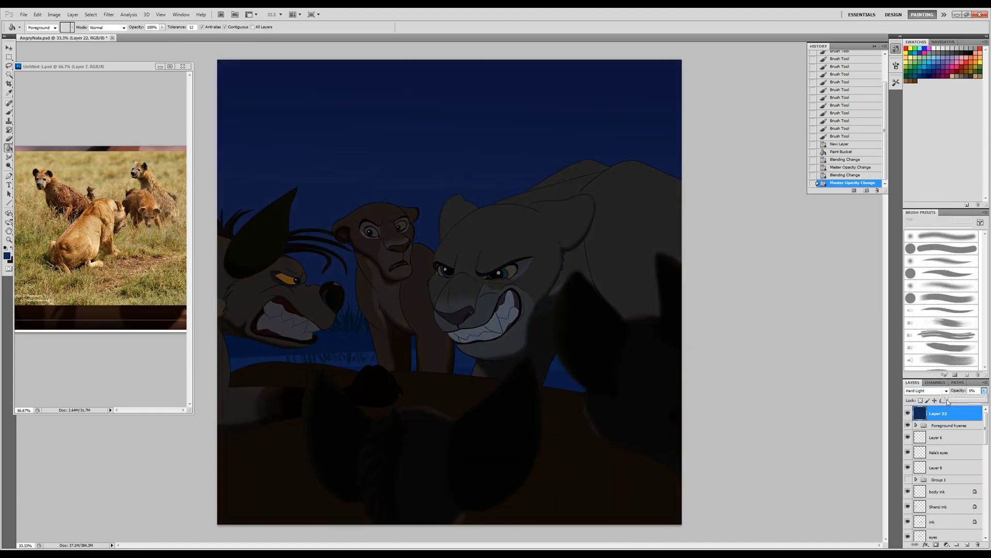
drag(959, 439, 957, 401)
click(937, 428)
click(984, 390)
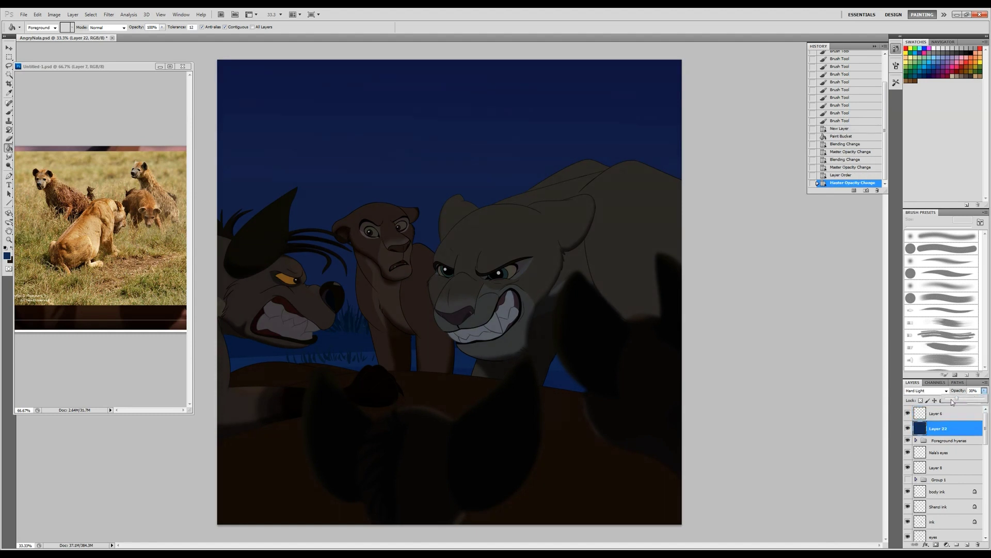
Step: Try Color blending and 41% opacity on the overlay, then revert to Hard Light 30%
click(925, 390)
click(924, 382)
click(926, 390)
click(924, 390)
click(984, 391)
drag(955, 402, 961, 400)
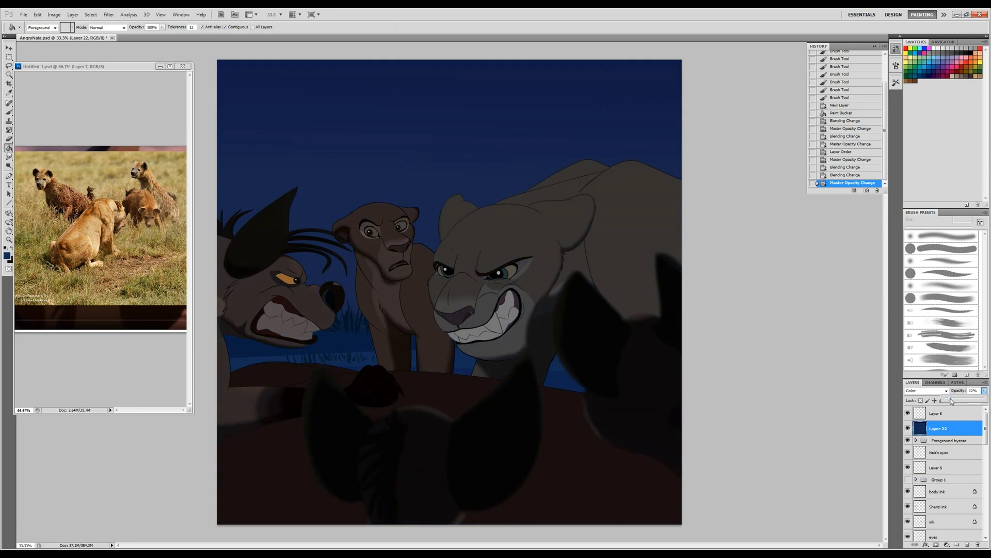
key(ctrl+alt+z)
key(ctrl+alt+z)
key(ctrl+alt+z)
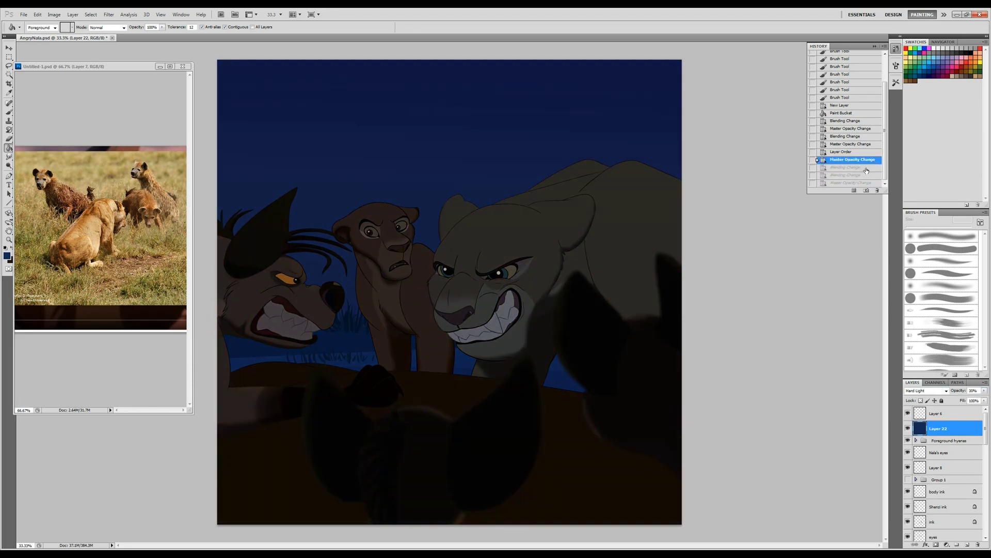
Step: Test Soft Light and other blend modes before returning the overlay to Hard Light
click(946, 391)
click(923, 303)
click(946, 391)
click(916, 260)
click(946, 390)
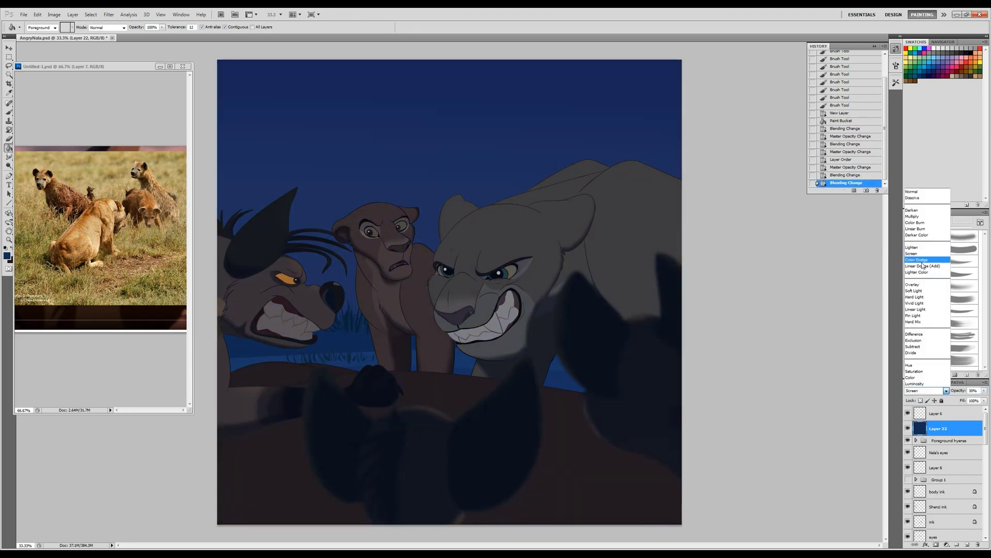
click(914, 291)
click(945, 391)
click(932, 310)
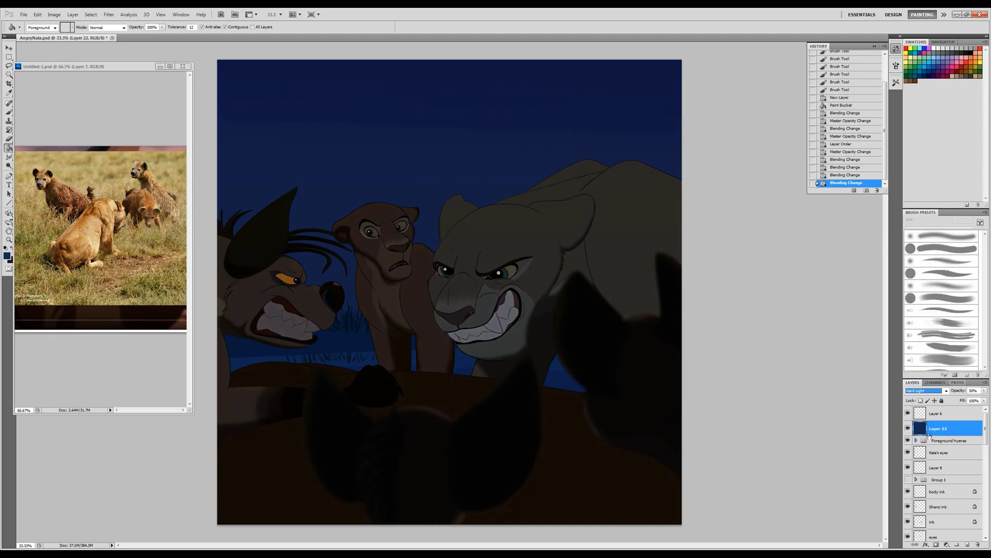
Step: Erase the night overlay around Nala's head, zoom in on the faces, and hide the overlay
key(e)
mouse_move(337, 172)
mouse_down()
mouse_move(374, 233)
mouse_move(382, 272)
mouse_up()
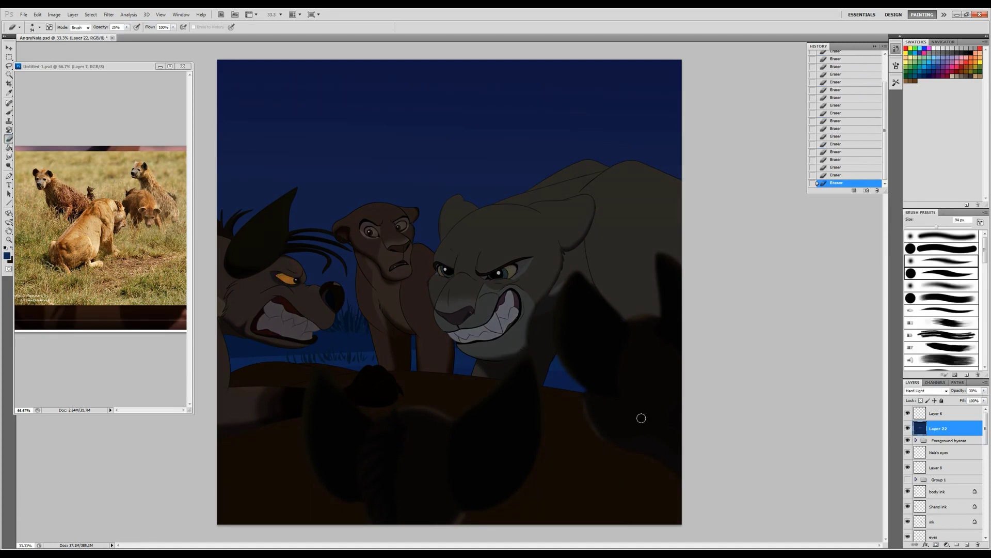
click(9, 239)
click(452, 310)
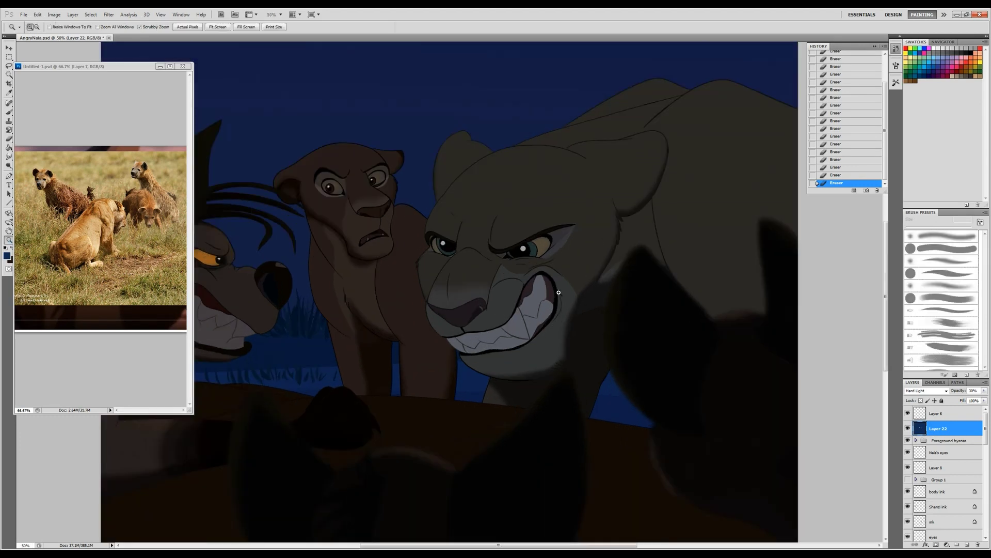
click(939, 452)
Step: Select the Nala's eyes layer and pick a new painting colour for the Brush
click(908, 428)
key(b)
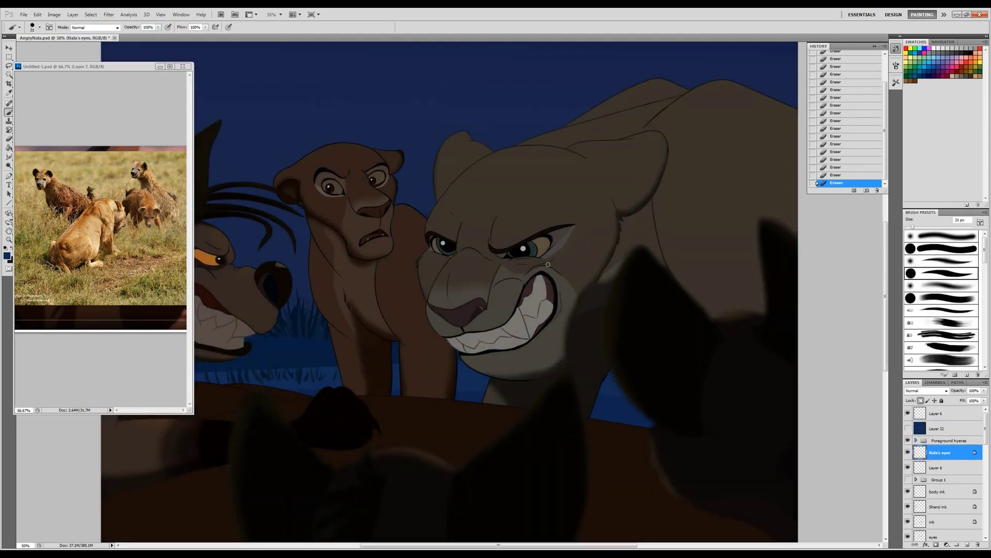
click(6, 255)
click(541, 242)
key(Return)
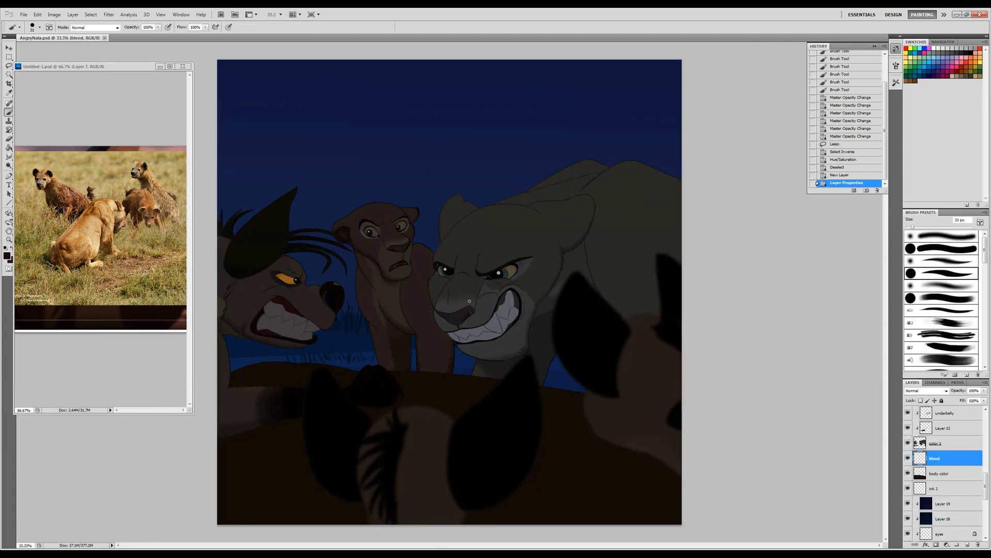
Step: Pick dark red, set 75% brush opacity and 44 px size, and clip the blood layer to body color
click(486, 326)
key(Return)
key(7)
key(5)
right_click(467, 382)
key(Return)
key(ctrl+alt+g)
Step: Paint dark red blood along the top of the kill
mouse_move(452, 378)
mouse_down()
mouse_move(496, 385)
mouse_move(331, 375)
mouse_move(260, 383)
mouse_move(304, 377)
mouse_up()
drag(305, 377, 349, 370)
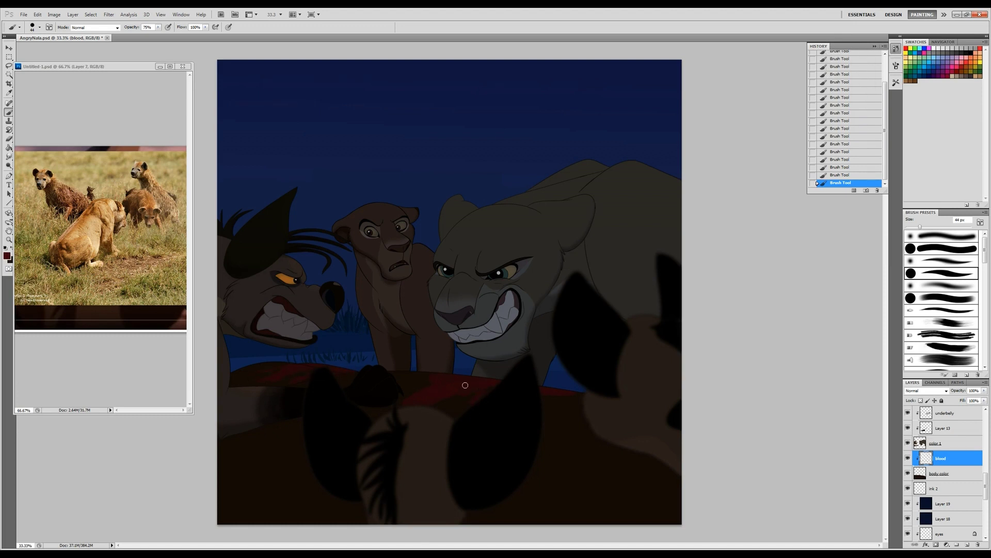
key(F12)
key(Return)
key(F12)
key(Return)
Step: Darken the blood with Hue/Saturation Lightness -39, then add a new layer for mouth blood
key(ctrl+u)
drag(707, 476, 694, 477)
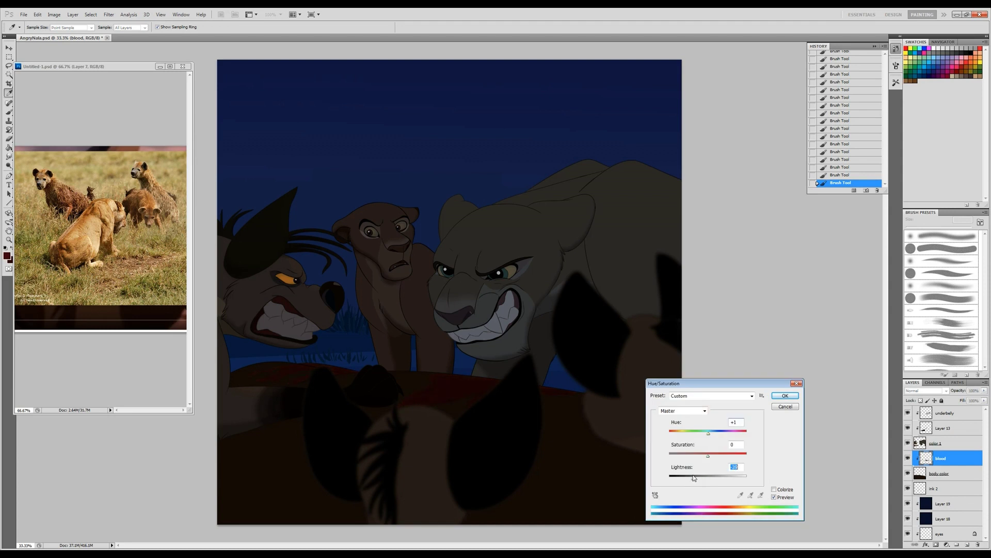
click(785, 395)
scroll(945, 465, up, 3)
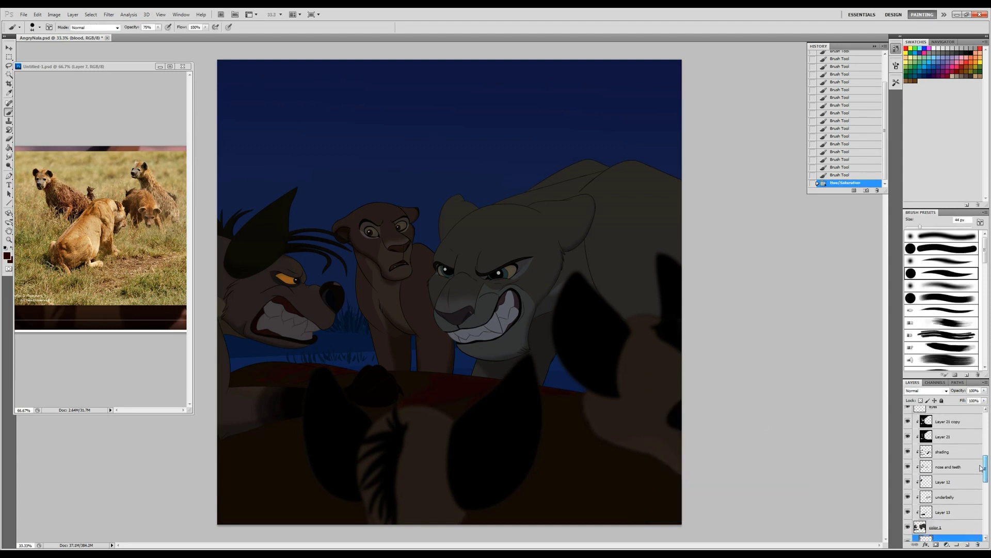
click(949, 475)
Step: On the new layer, paint red blood over Nala's mouth
click(966, 544)
right_click(540, 333)
click(540, 333)
mouse_move(465, 335)
mouse_down()
mouse_move(493, 333)
mouse_move(477, 346)
mouse_up()
Step: Try blend modes on the mouth blood, settling on Multiply at 24% opacity
click(926, 390)
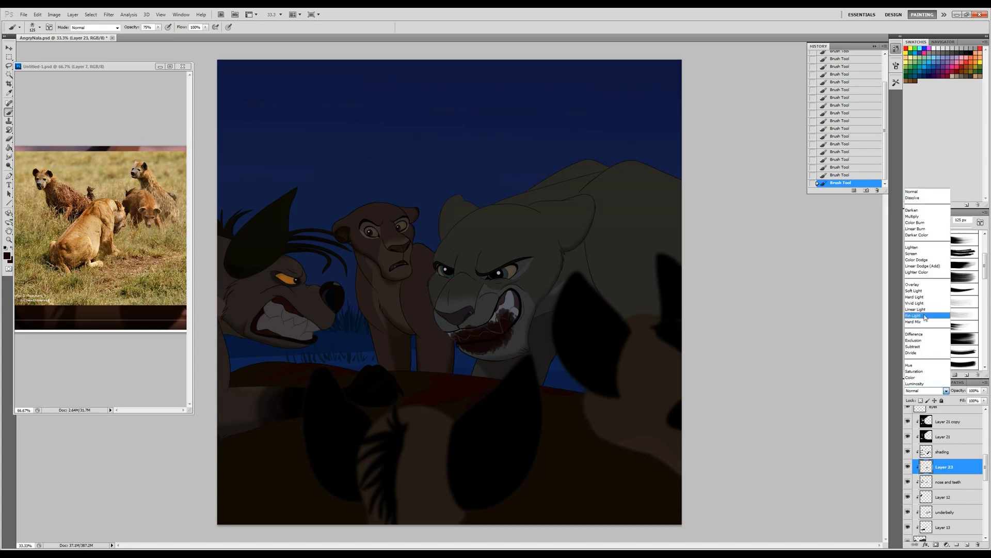
click(928, 348)
click(926, 391)
click(927, 356)
key(Down)
click(925, 391)
click(912, 210)
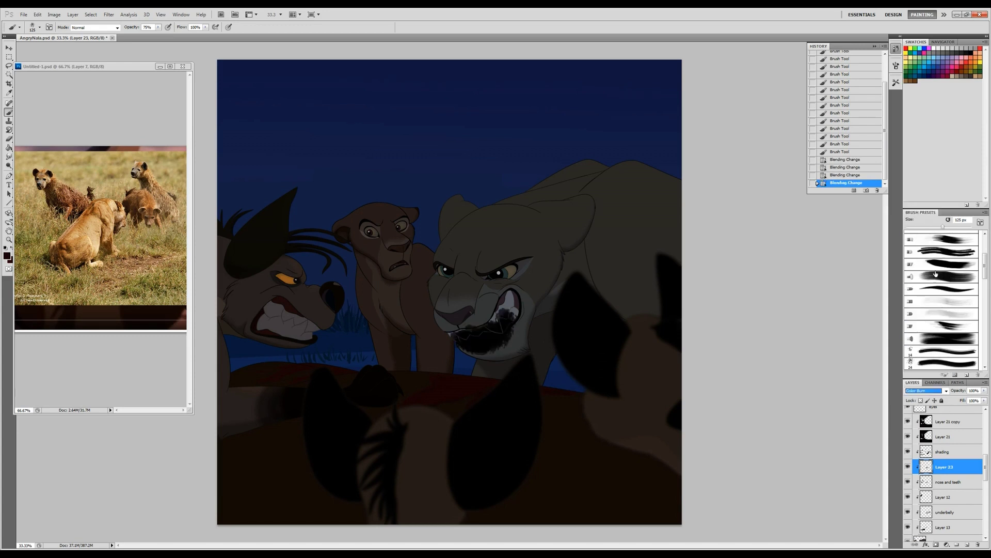
click(926, 390)
click(913, 216)
drag(965, 390, 939, 391)
Step: Cycle through more blend modes, ending with Color Burn on the mouth blood
click(925, 390)
click(919, 322)
click(925, 391)
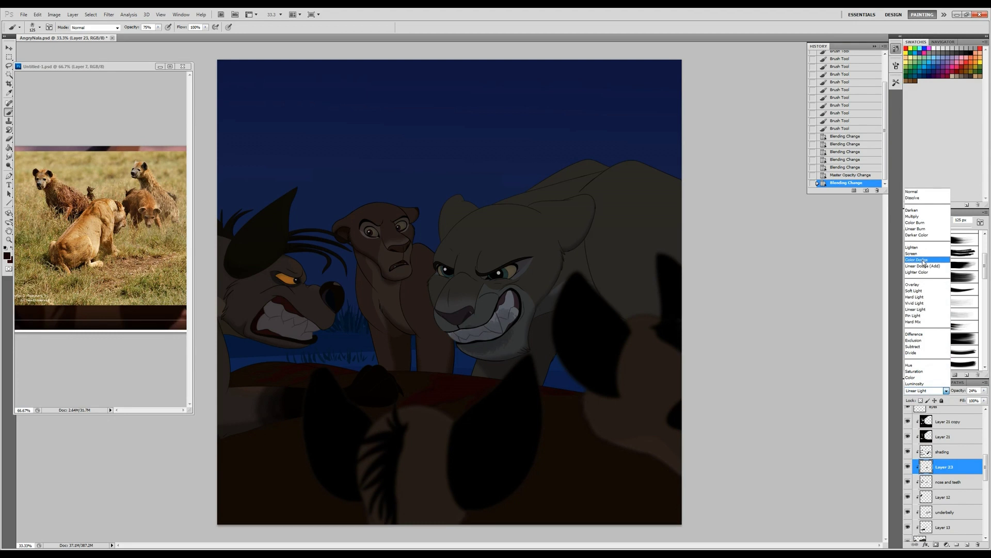
click(916, 229)
click(926, 391)
click(915, 223)
Step: Clear the test blood strokes from the layer and pick a brighter red
click(813, 354)
key(ctrl+a)
key(Delete)
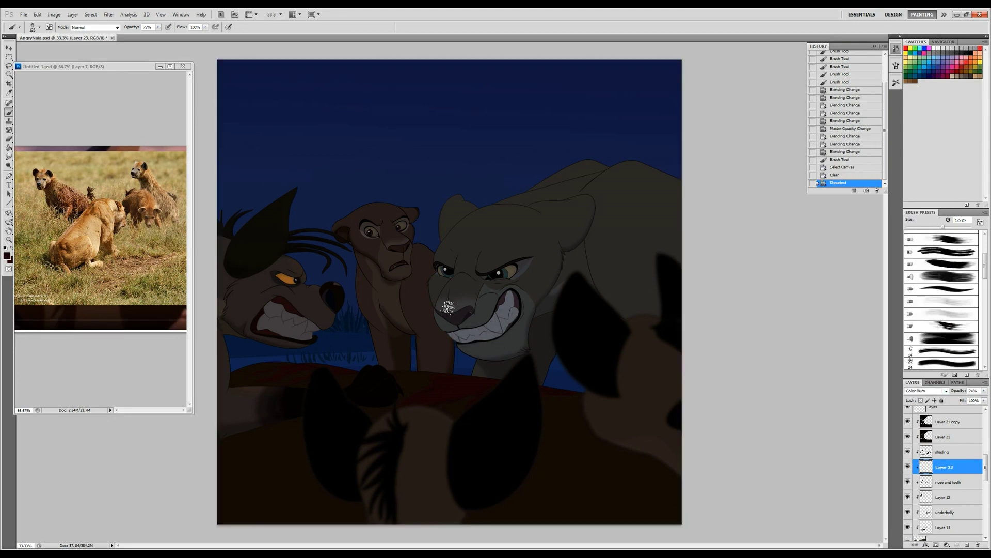
click(7, 255)
key(Return)
key(ctrl+d)
Step: Repaint red over the mouth and move the blood layer above the night overlay
drag(973, 417, 973, 414)
mouse_move(458, 346)
mouse_down()
mouse_move(496, 329)
mouse_move(518, 302)
mouse_up()
drag(404, 370, 416, 357)
scroll(966, 497, up, 3)
drag(966, 497, 950, 413)
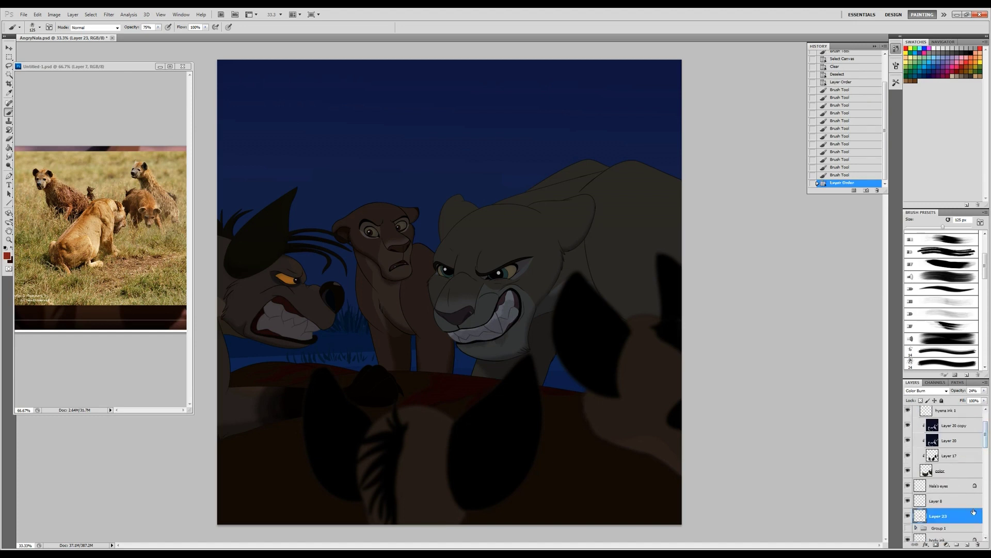
drag(950, 449, 944, 428)
Step: Set the teeth blood to Overlay and dab blood onto Nala's teeth
click(946, 390)
click(911, 253)
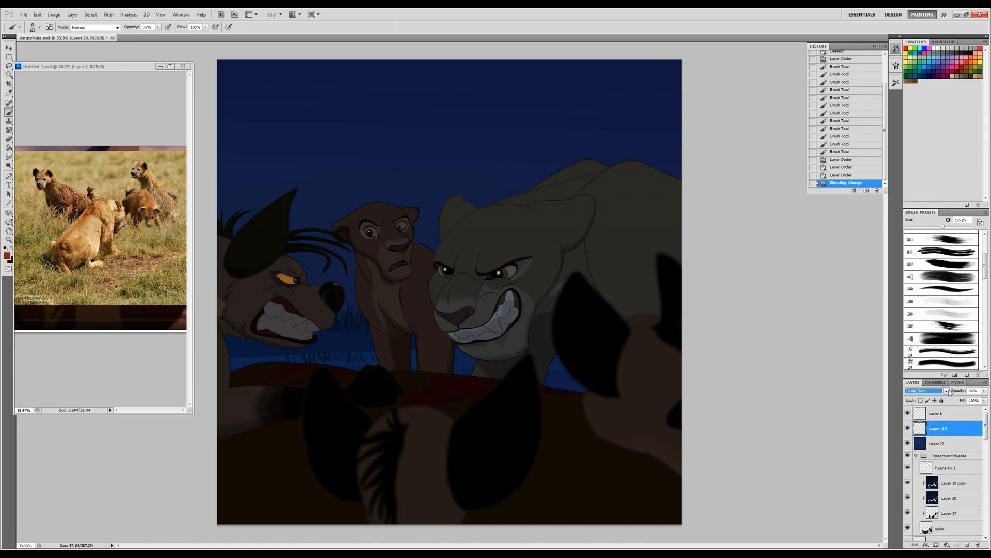
click(947, 390)
click(913, 291)
click(946, 390)
click(913, 285)
click(509, 309)
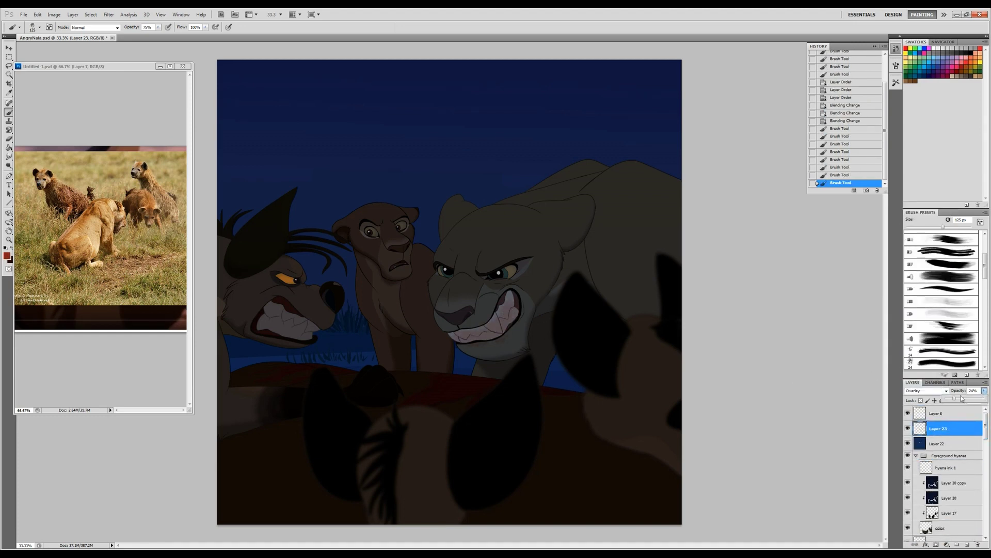
drag(959, 391, 976, 390)
Step: Test Saturation and Soft Light at 68% opacity, then set the teeth blood to Multiply
click(946, 391)
click(914, 371)
click(946, 390)
click(924, 291)
click(947, 391)
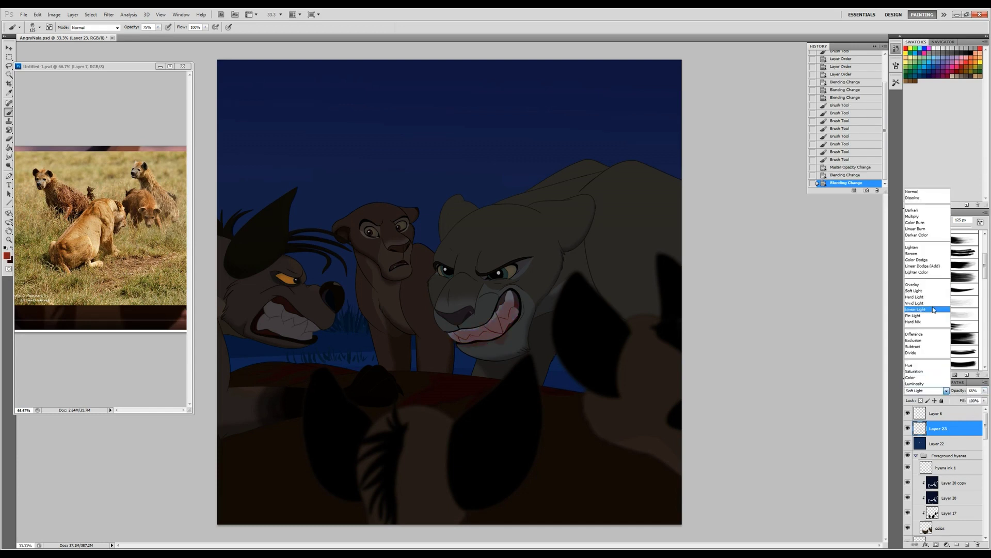
click(913, 217)
Step: Shrink the brush to 23 px, then erase excess blood off the teeth with a soft 60 px eraser
right_click(493, 323)
key(Return)
key(e)
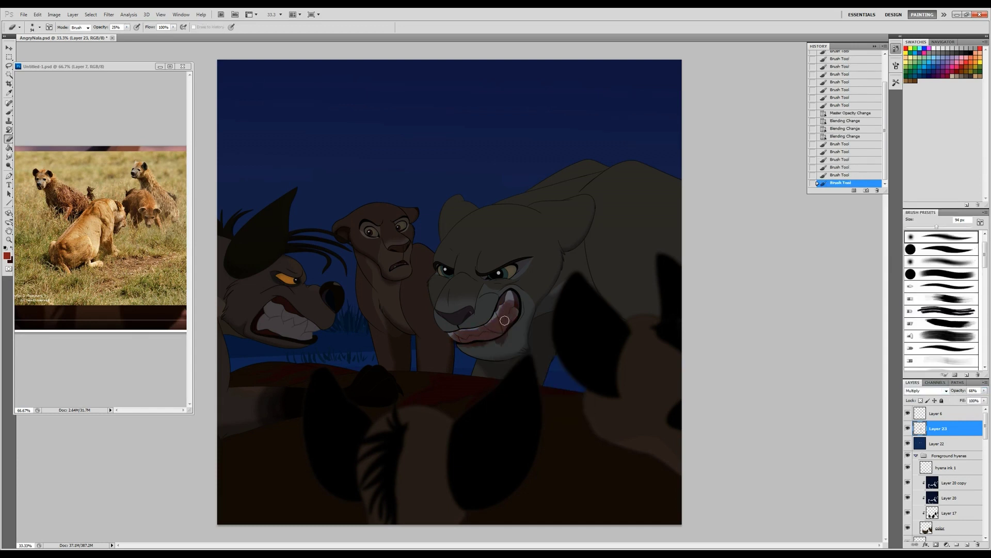
right_click(496, 325)
click(578, 398)
key(Return)
drag(493, 327, 461, 334)
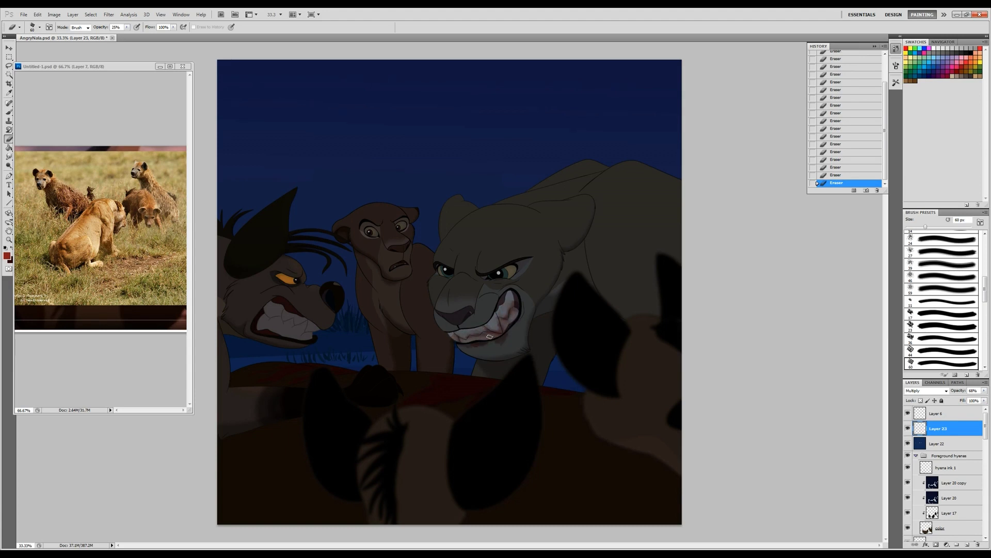
Step: Paint staining along the teeth, lighten the lower lip, and add red at the mouth's right edge
key(b)
key(ctrl+plus)
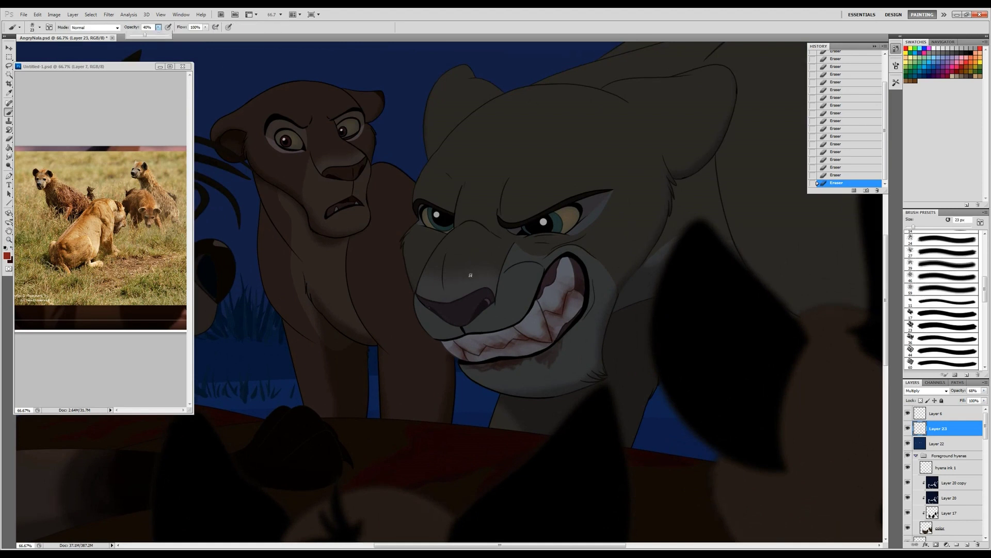
drag(540, 336, 560, 307)
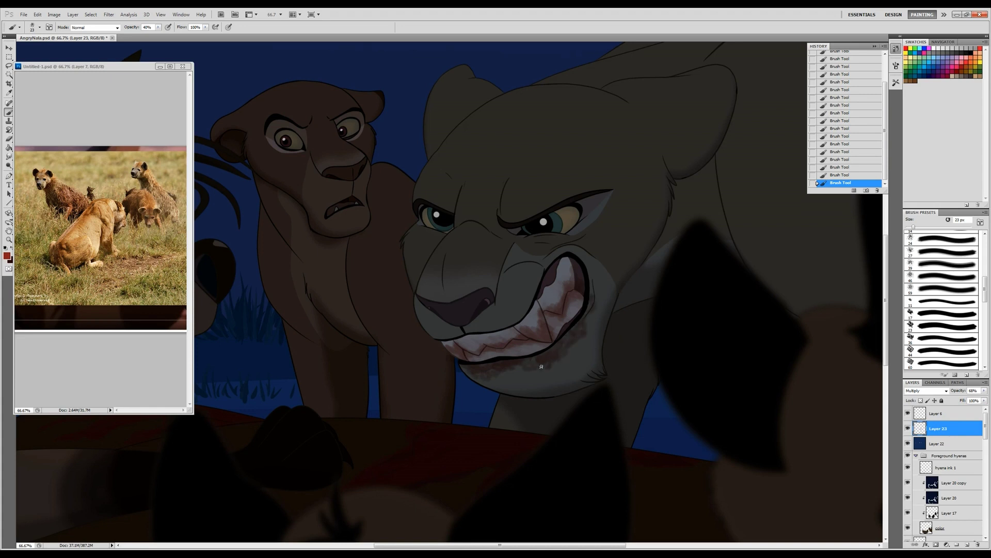
key(e)
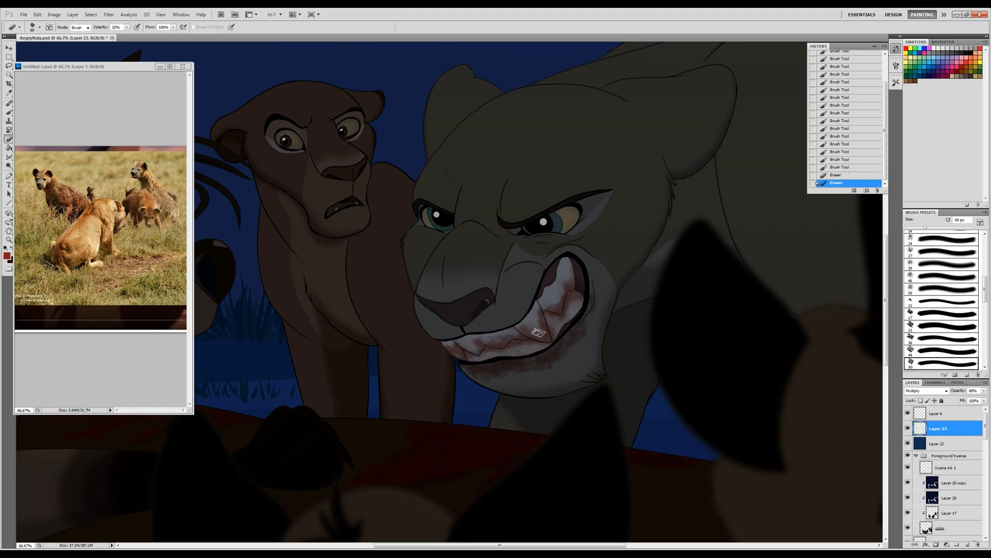
drag(537, 325, 458, 361)
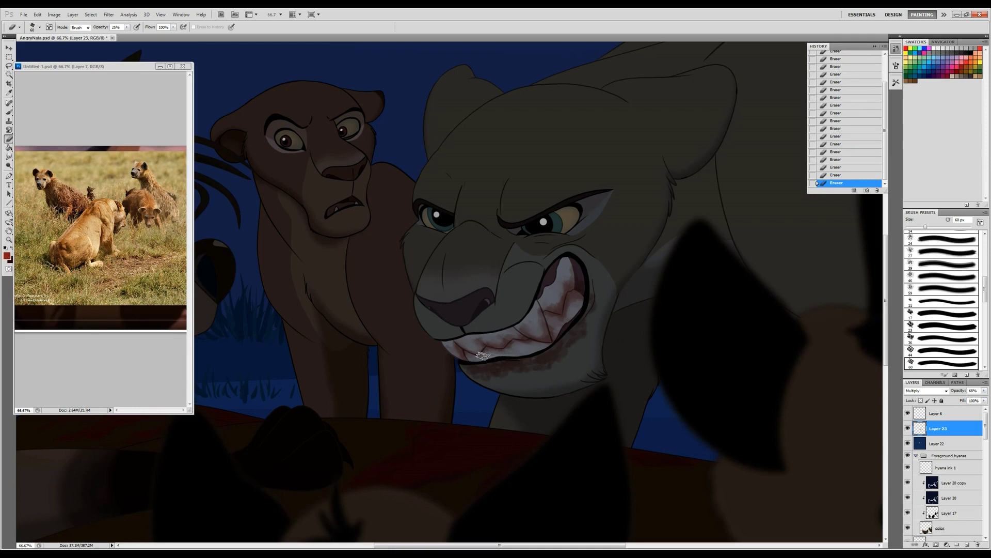
key(b)
drag(595, 279, 586, 338)
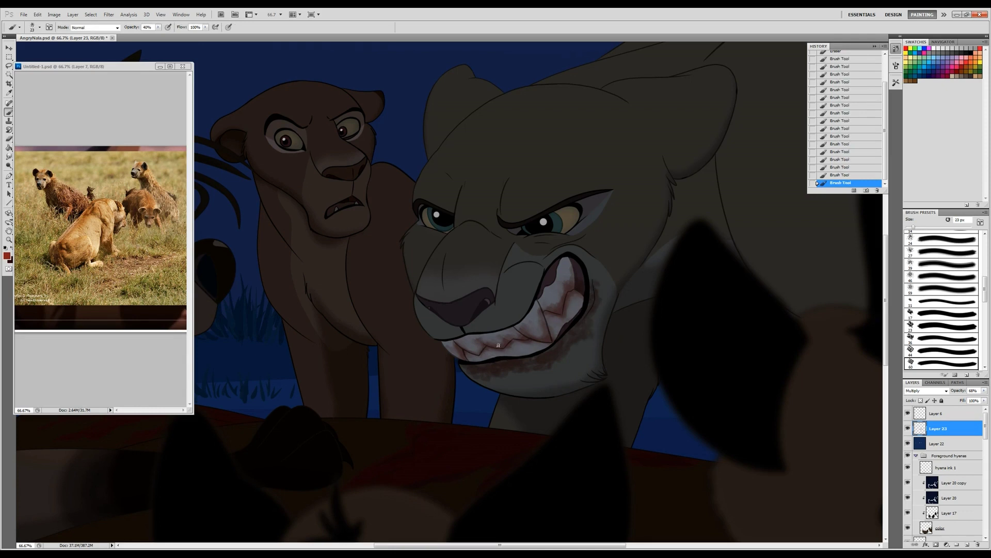
Step: Move the teeth blood below the night overlay at 51% opacity, with saturation +26 and lightness -55
click(924, 391)
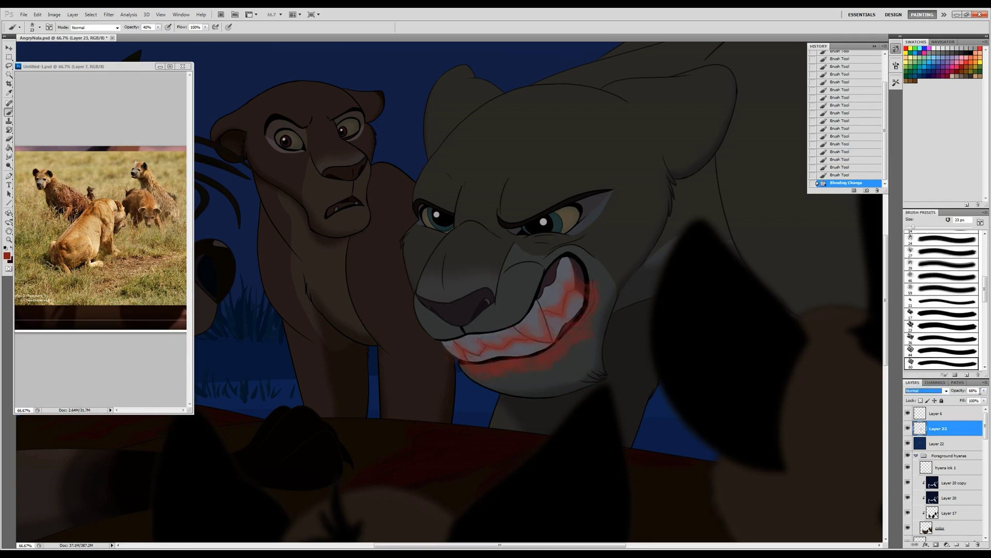
key(ctrl+bracketleft)
click(974, 391)
text(51)
key(ctrl+u)
drag(708, 455, 718, 455)
drag(708, 475, 707, 431)
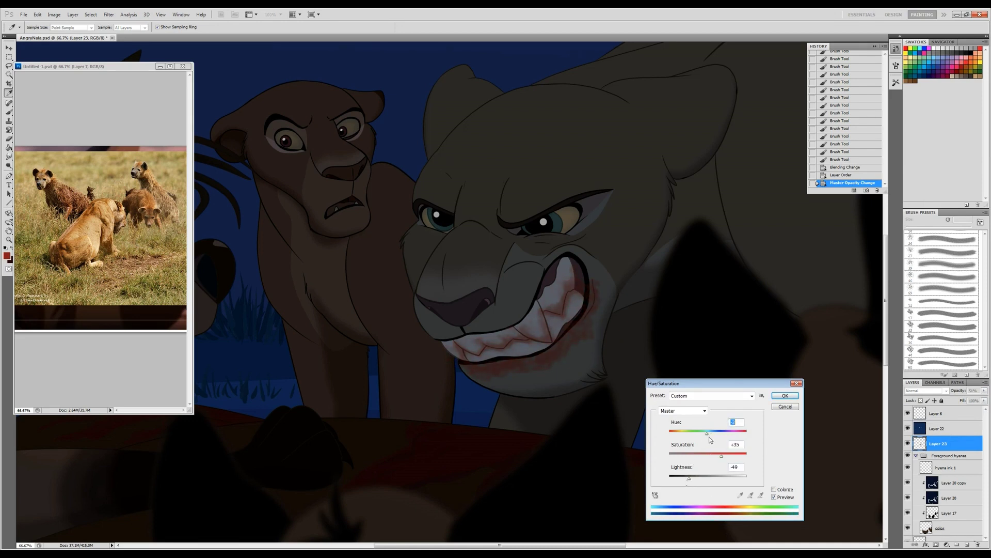
key(Return)
Step: Smudge the blood around Nala's mouth, paint more, and sample a darker maroon
key(r)
mouse_move(537, 366)
mouse_down()
mouse_move(576, 347)
mouse_move(597, 278)
mouse_up()
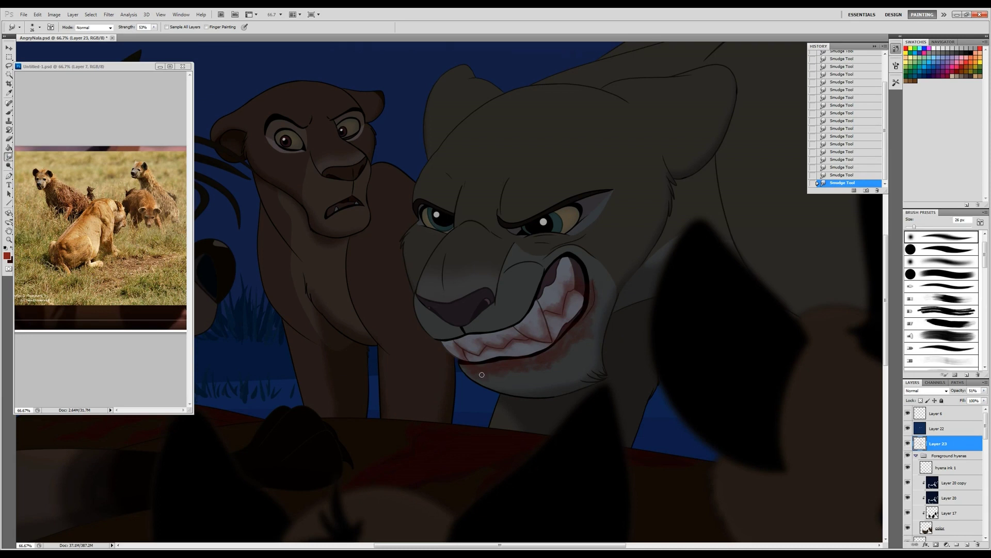
key(b)
drag(481, 374, 531, 322)
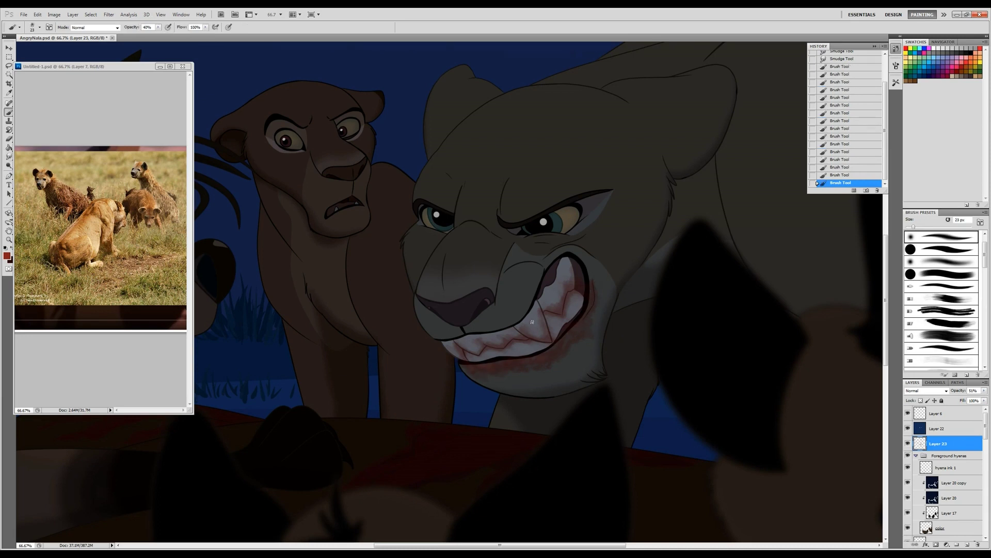
alt+click(461, 349)
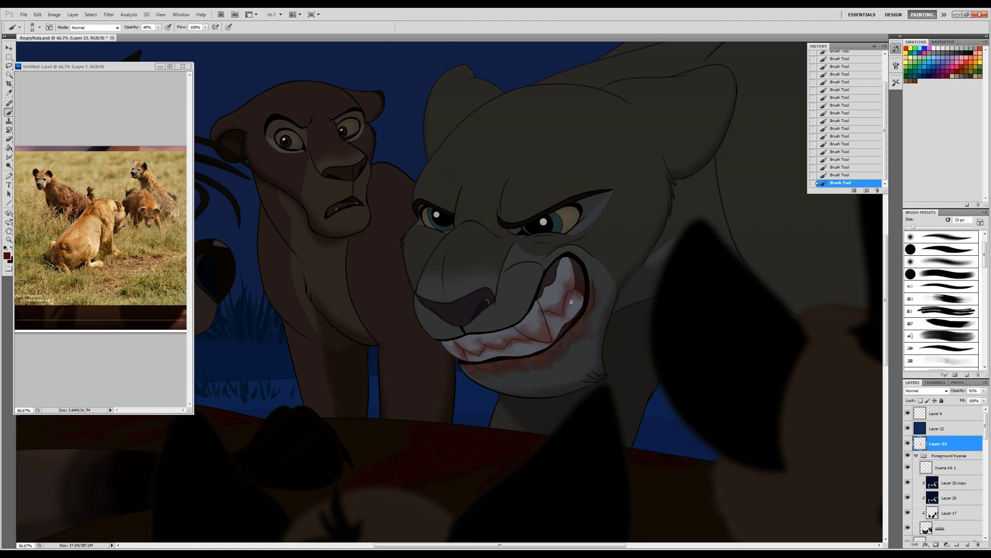
Step: Set brush opacity to 65% and paint dark red along Nala's lower lip on a new layer
key(6)
key(5)
key(ctrl+shift+alt+n)
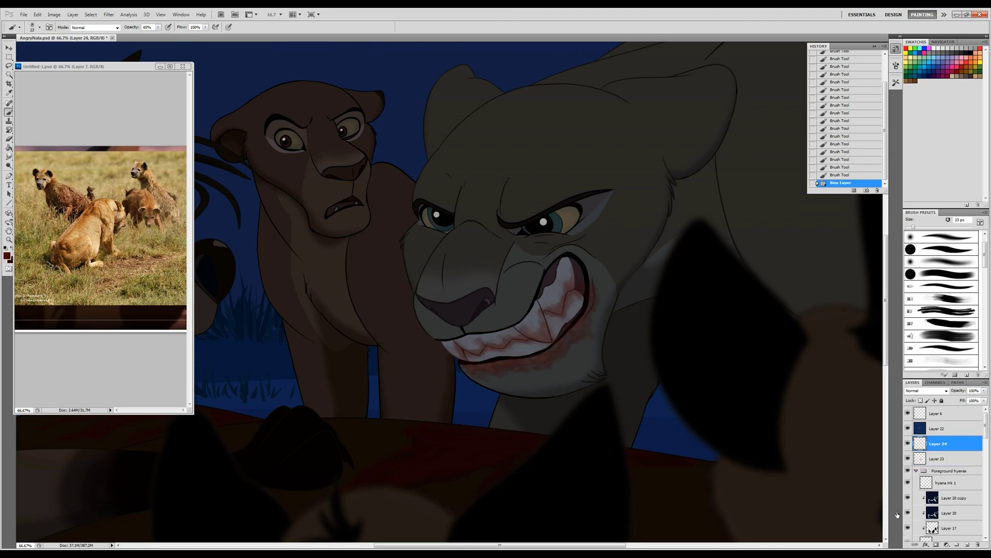
drag(462, 354, 510, 342)
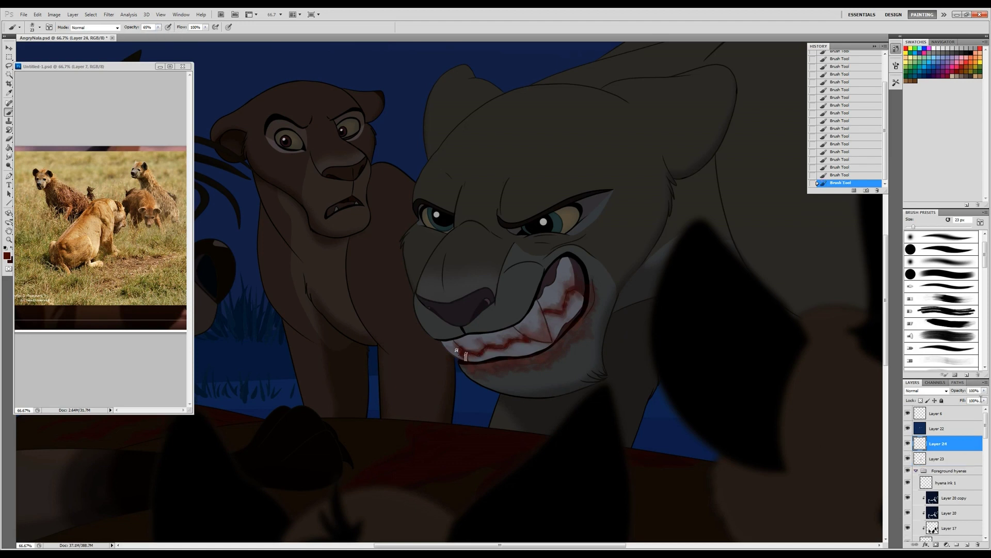
Step: Lower the blood layer to 59% opacity, apply a Gaussian Blur, and set it to Color Dodge
drag(984, 390, 968, 398)
click(110, 15)
click(209, 121)
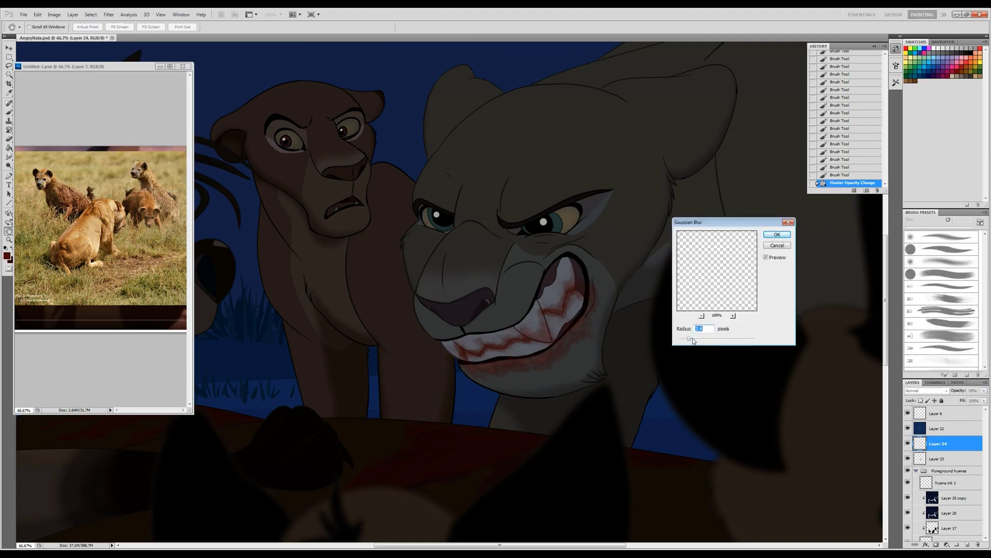
click(777, 230)
click(926, 391)
click(924, 261)
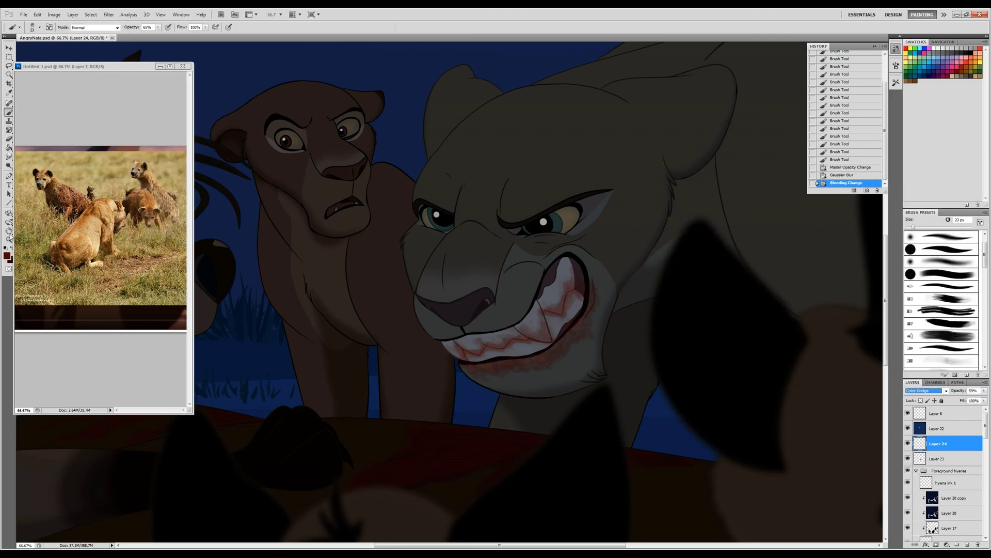
Step: Duplicate the blood layer and set the copy to Overlay
key(ctrl+j)
click(927, 391)
click(923, 268)
click(927, 391)
click(923, 223)
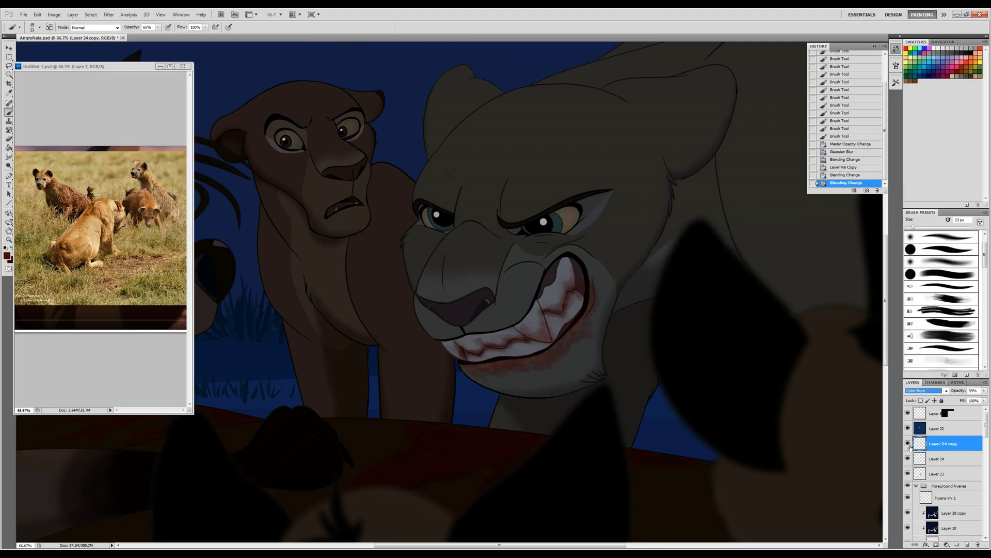
key(ctrl+bracketleft)
key(ctrl+bracketright)
click(927, 391)
click(923, 287)
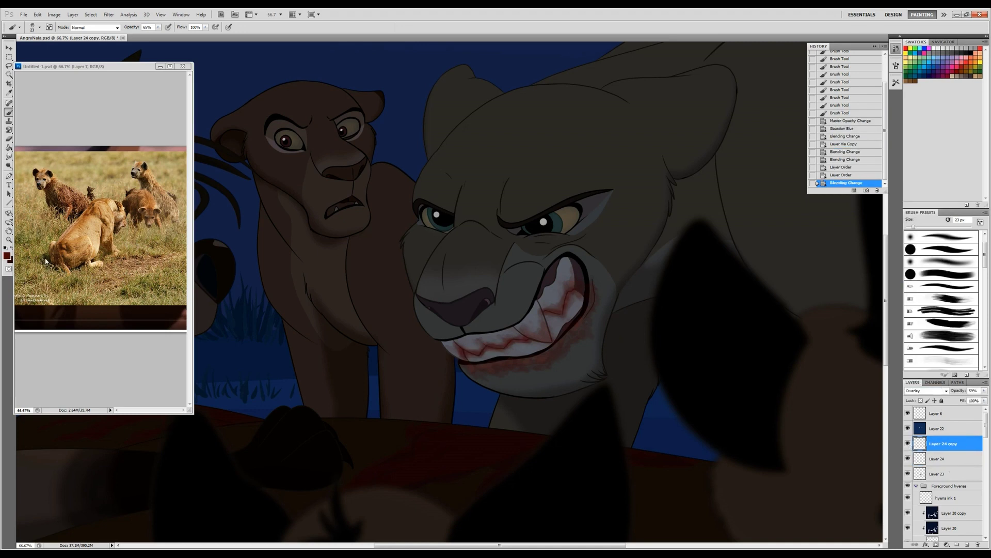
Step: Erase stray paint on Layer 23 at full-canvas view, undoing an unwanted brush stroke
key(e)
key(ctrl+minus)
key(ctrl+minus)
key(alt+bracketleft)
key(alt+bracketleft)
click(498, 328)
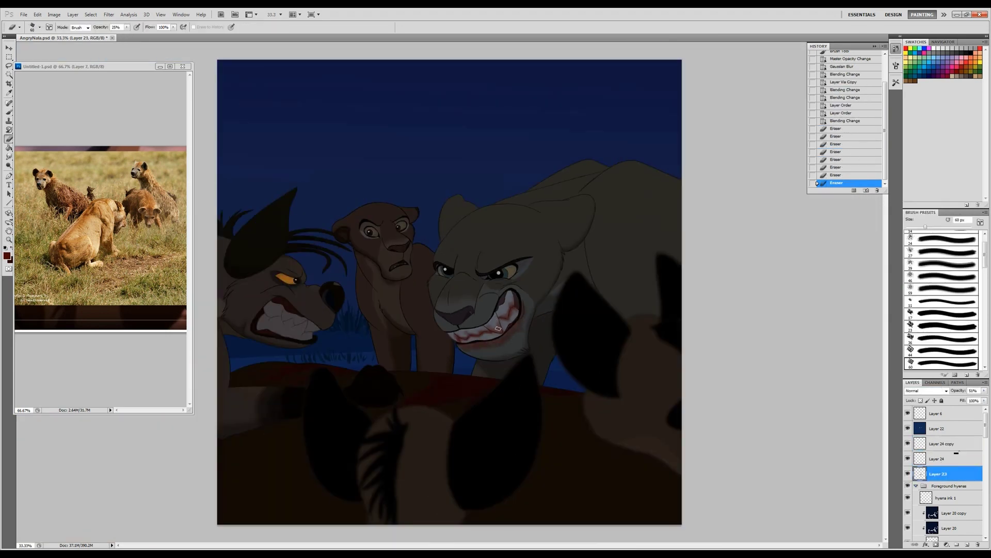
click(498, 328)
key(alt+bracketright)
key(alt+bracketright)
key(b)
click(497, 329)
key(ctrl+alt+z)
key(ctrl+alt+z)
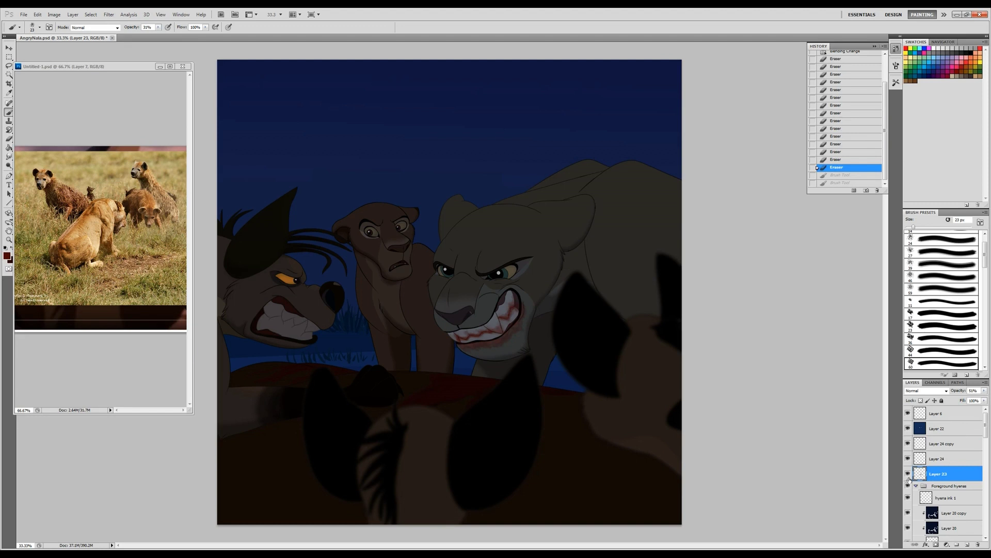
click(498, 328)
Step: At 100% zoom, paint darker blood around the teeth on the Overlay copy
key(z)
click(474, 320)
key(alt+bracketright)
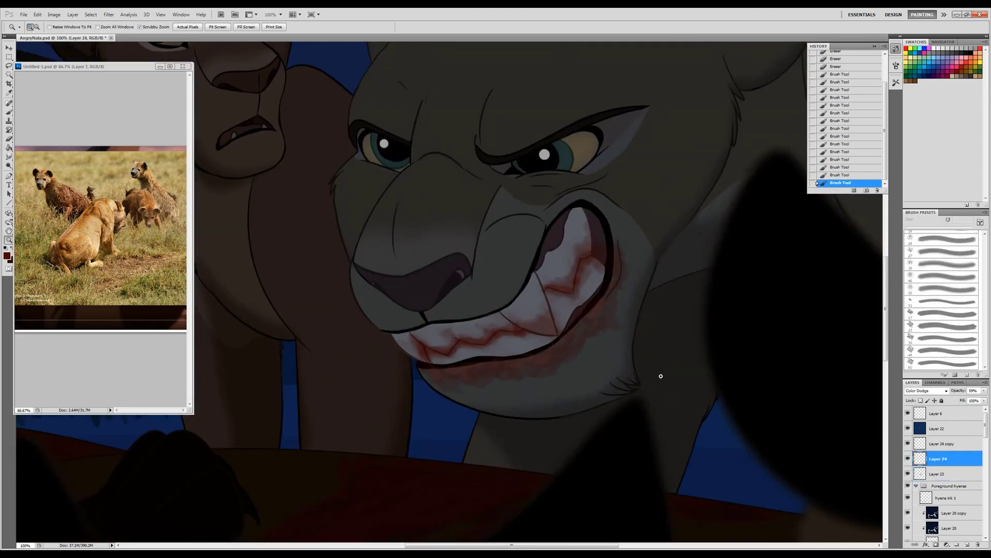
key(b)
key(alt+bracketright)
mouse_move(555, 324)
mouse_down()
mouse_move(532, 335)
mouse_move(545, 294)
mouse_move(522, 317)
mouse_up()
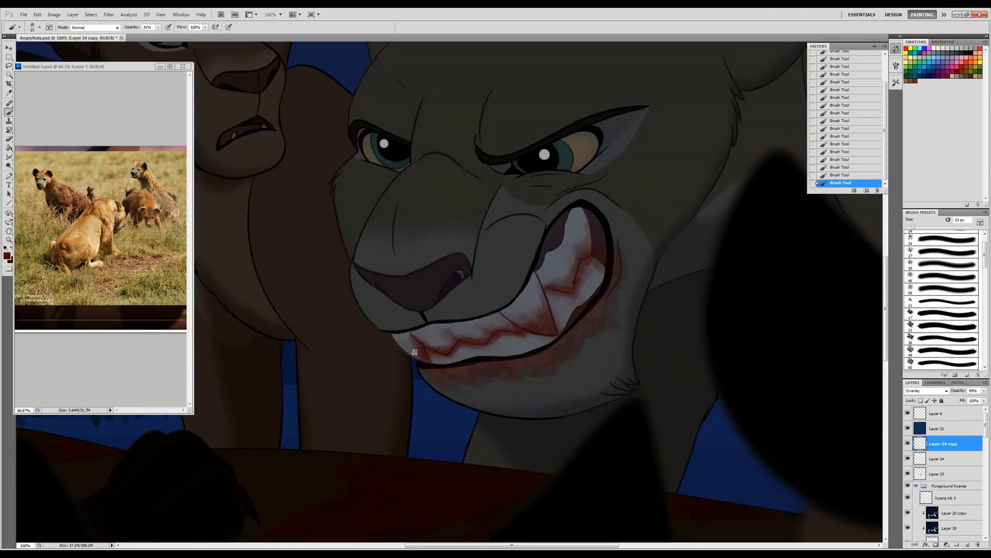
Step: Erase excess blood near Nala's mouth with a 60 px eraser, then view the picture at 25%
key(e)
right_click(400, 335)
click(446, 383)
click(368, 344)
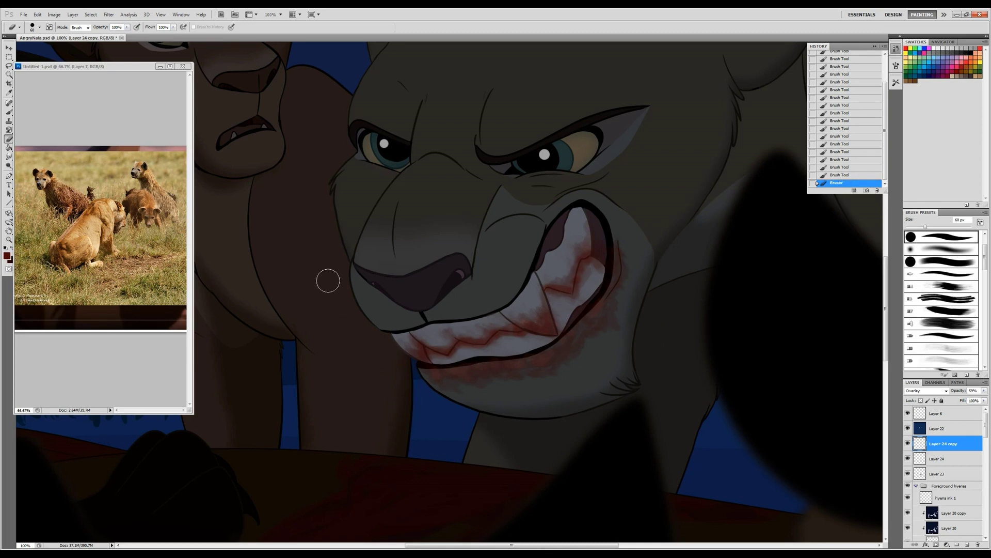
drag(327, 280, 272, 334)
key(z)
alt+click(418, 420)
alt+click(433, 499)
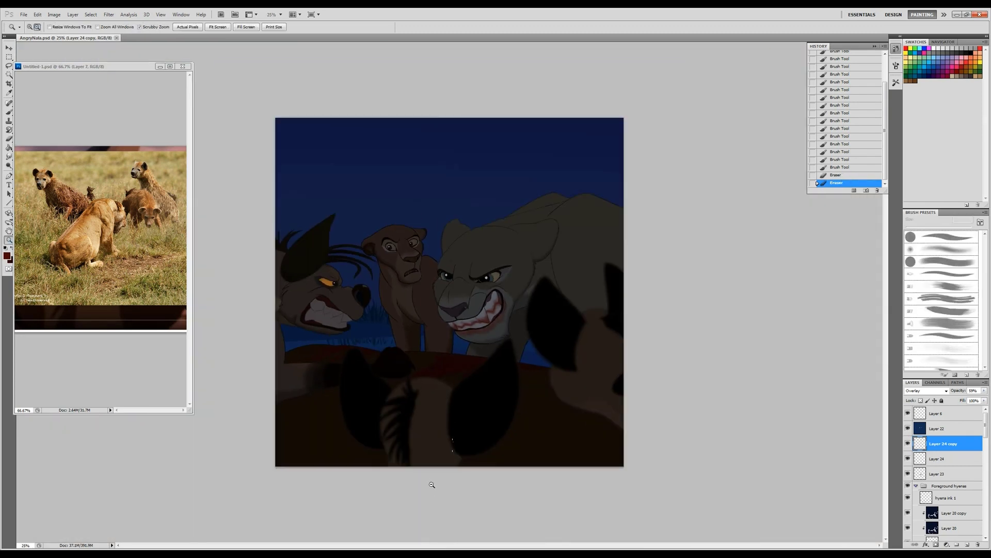
scroll(945, 475, down, 10)
Step: Add a new layer and paint a dark blue 73 px cloud band across the sky
ctrl+click(956, 545)
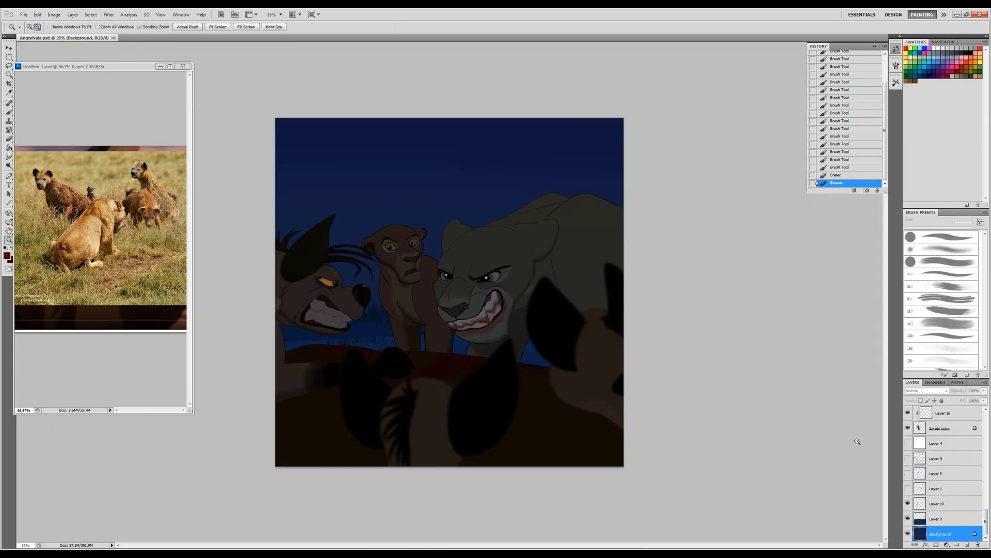
key(b)
right_click(481, 152)
double_click(542, 217)
click(513, 159)
right_click(492, 151)
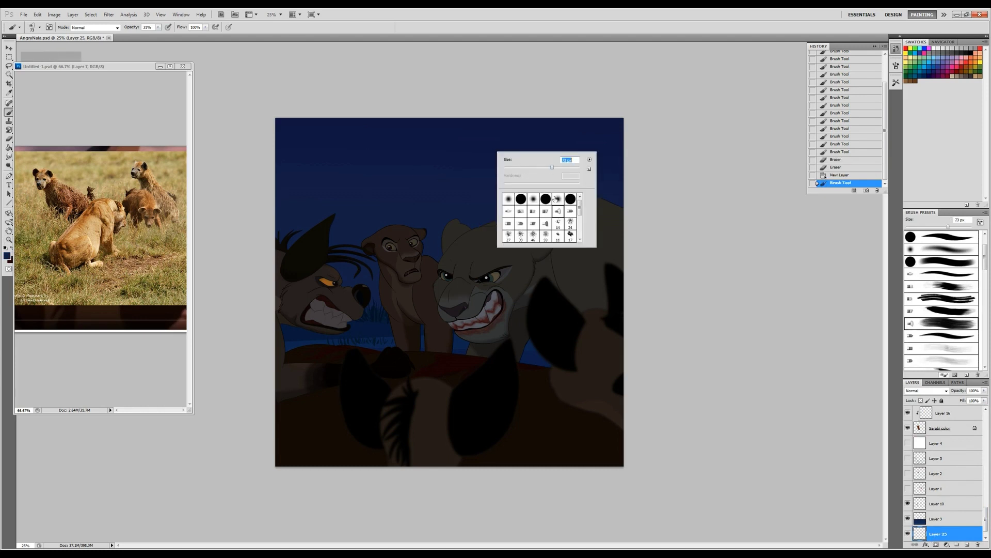
key(Return)
drag(587, 156, 522, 153)
key(z)
click(480, 125)
Step: Set the cloud layer to Screen at 83% opacity and thicken the band with more strokes
click(925, 390)
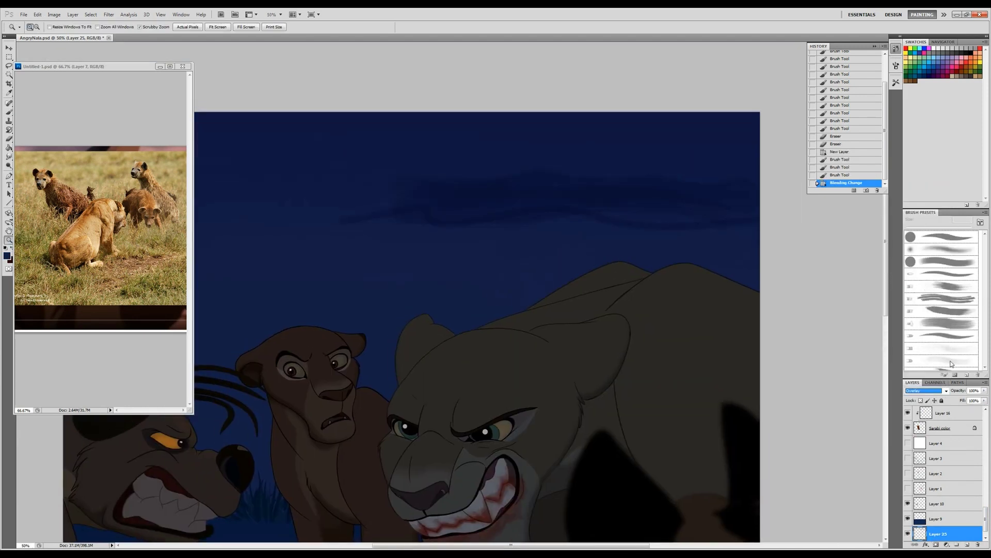
click(960, 308)
drag(960, 390, 950, 391)
mouse_move(527, 217)
mouse_down()
mouse_move(321, 211)
mouse_move(748, 193)
mouse_move(632, 197)
mouse_up()
key(ctrl+minus)
key(b)
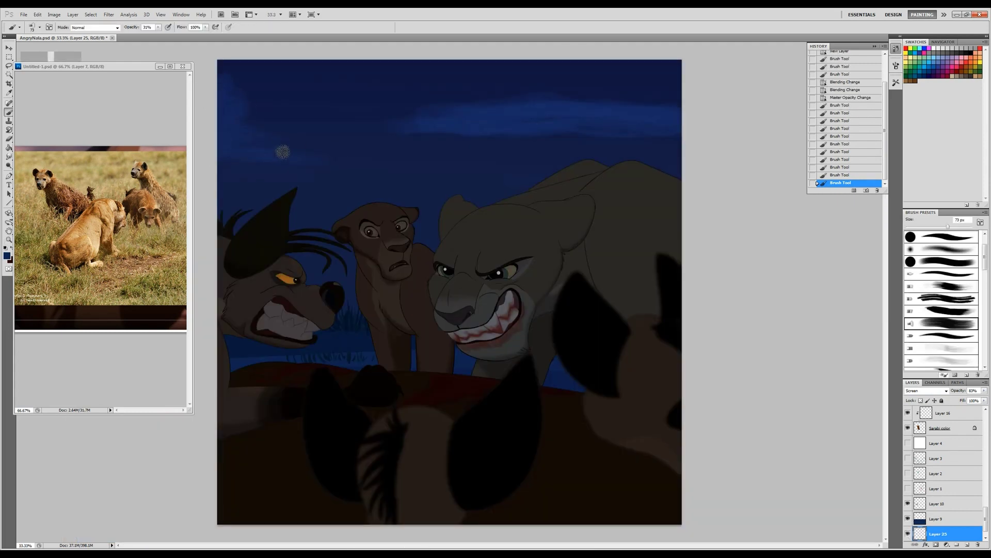
Step: Apply a Gaussian Blur to soften the cloud strokes
click(109, 14)
mouse_move(122, 89)
click(207, 117)
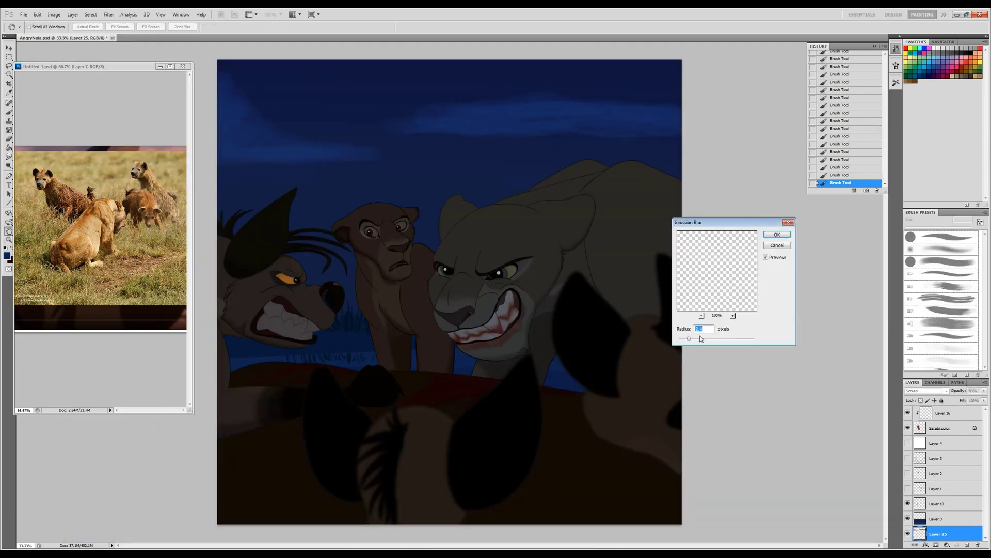
key(Return)
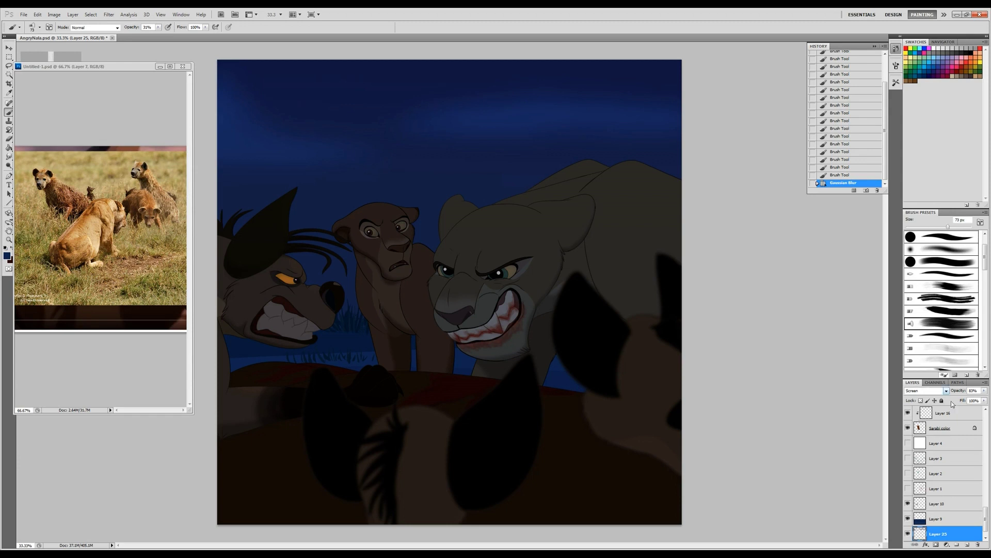
Step: Switch the cloud layer's blend mode to Hard Light and adjust its opacity
key(Down)
key(Down)
key(Down)
click(984, 391)
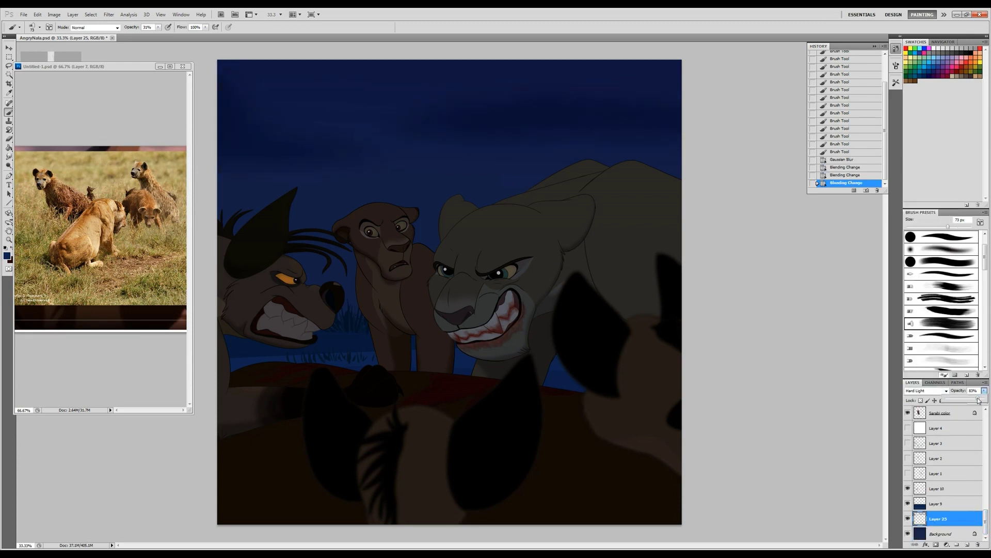
drag(978, 400, 984, 401)
click(854, 418)
Step: On Layer 9, burn the midground around Sarabi's legs and near the hyena's jaw
click(937, 504)
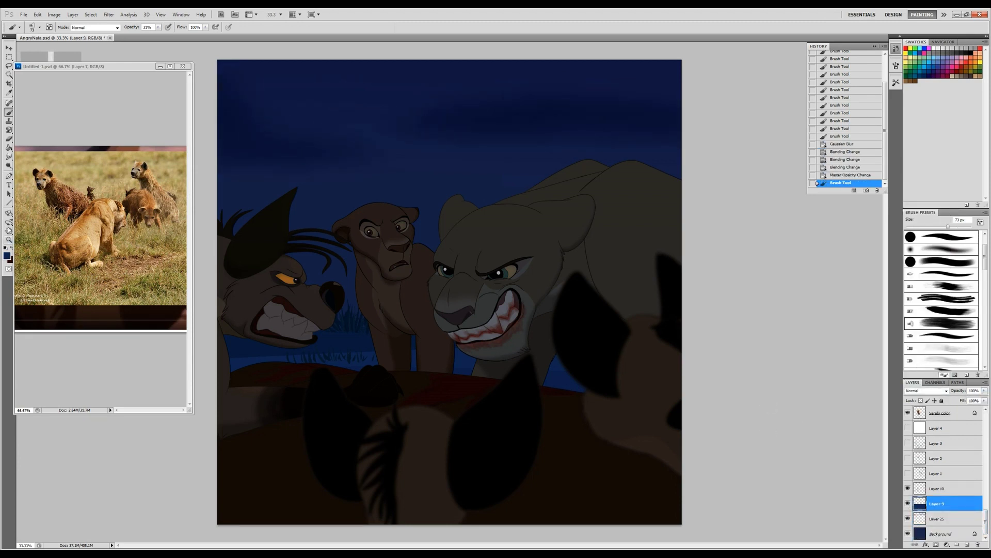
key(shift+o)
mouse_move(310, 357)
mouse_down()
mouse_move(238, 350)
mouse_move(376, 350)
mouse_up()
drag(351, 317, 402, 353)
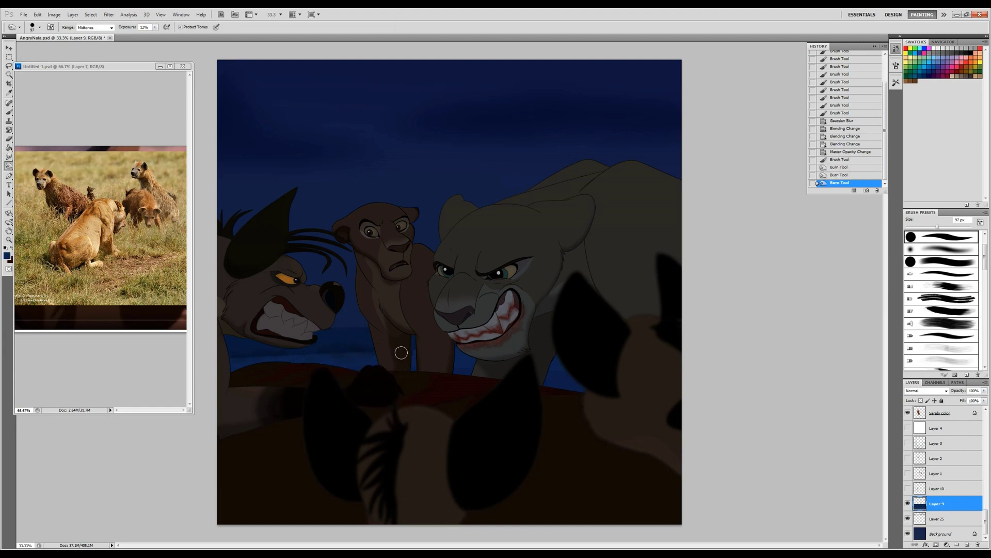
drag(475, 378, 252, 371)
Step: Paint faint shading across the lower midground with a 160 px brush
key(b)
right_click(407, 342)
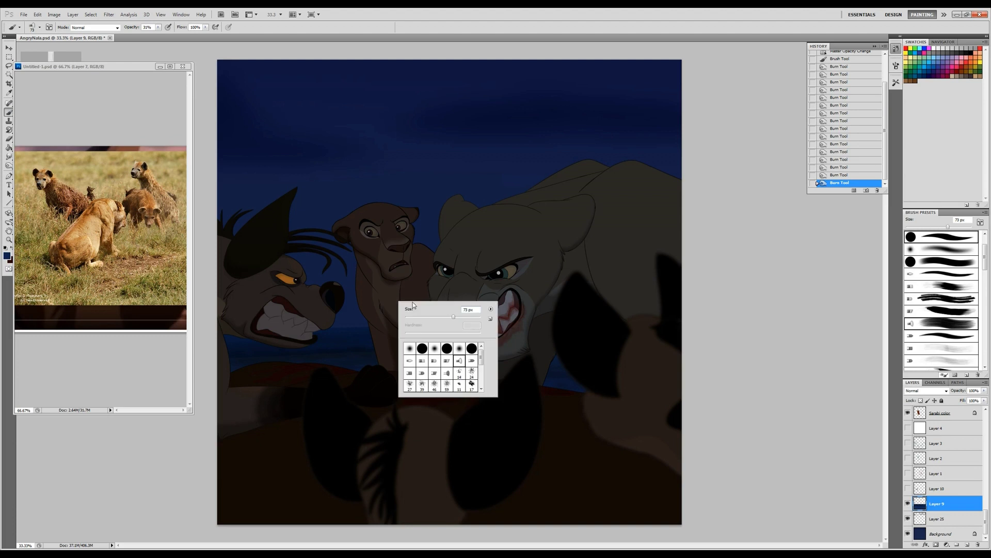
drag(414, 313, 431, 312)
click(458, 367)
mouse_move(459, 367)
mouse_down()
mouse_move(327, 343)
mouse_move(294, 359)
mouse_move(230, 343)
mouse_move(457, 366)
mouse_up()
Step: Pick a new colour and shade toward the hyena's nose and lower middle with a 72 px brush
click(457, 366)
click(244, 348)
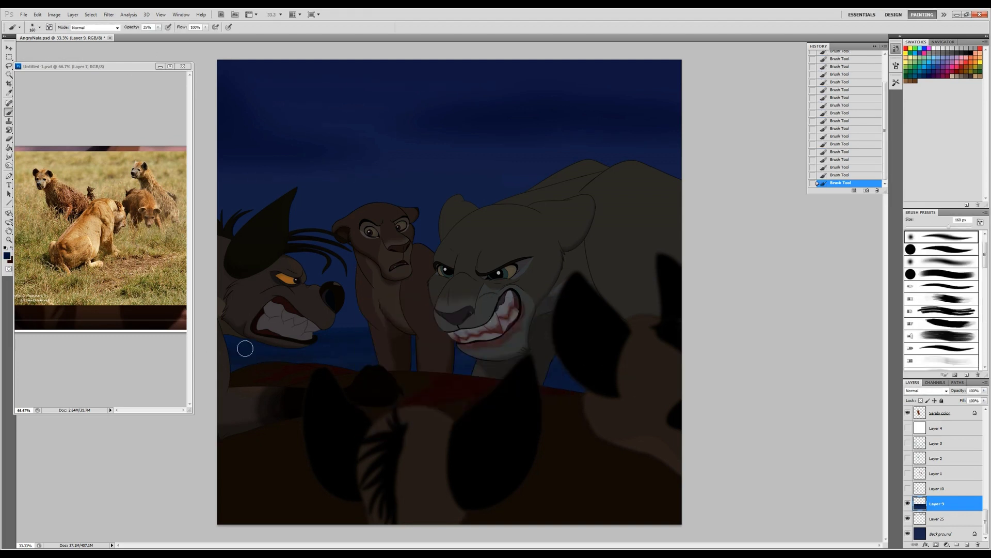
mouse_move(254, 355)
mouse_down()
mouse_move(334, 366)
mouse_move(371, 325)
mouse_move(343, 308)
mouse_up()
key(bracketleft)
key(bracketleft)
key(bracketleft)
key(bracketleft)
key(bracketleft)
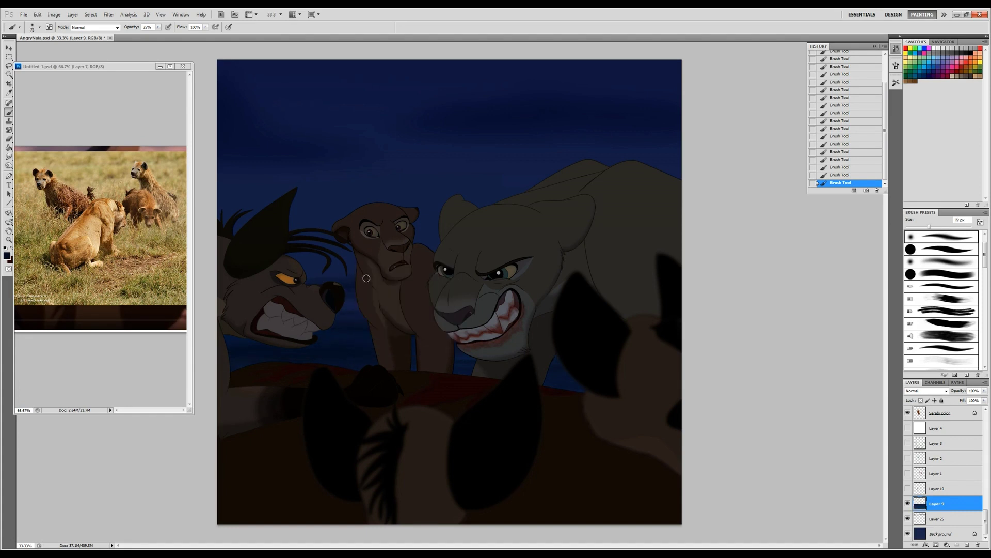
drag(341, 276, 388, 356)
drag(320, 272, 242, 350)
Step: Paint a full-opacity stroke in the midground, leaving Hue/Saturation unchanged
key(ctrl+u)
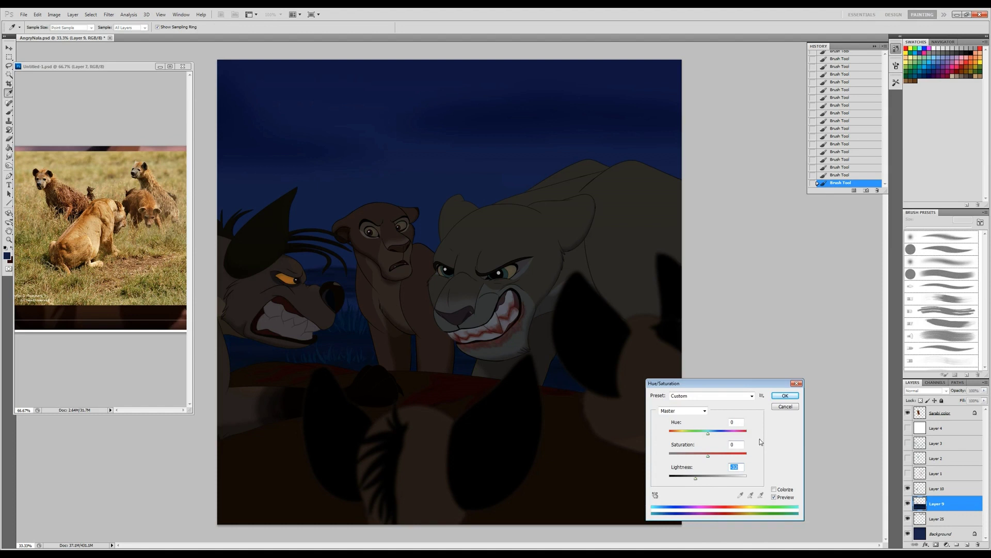
key(Escape)
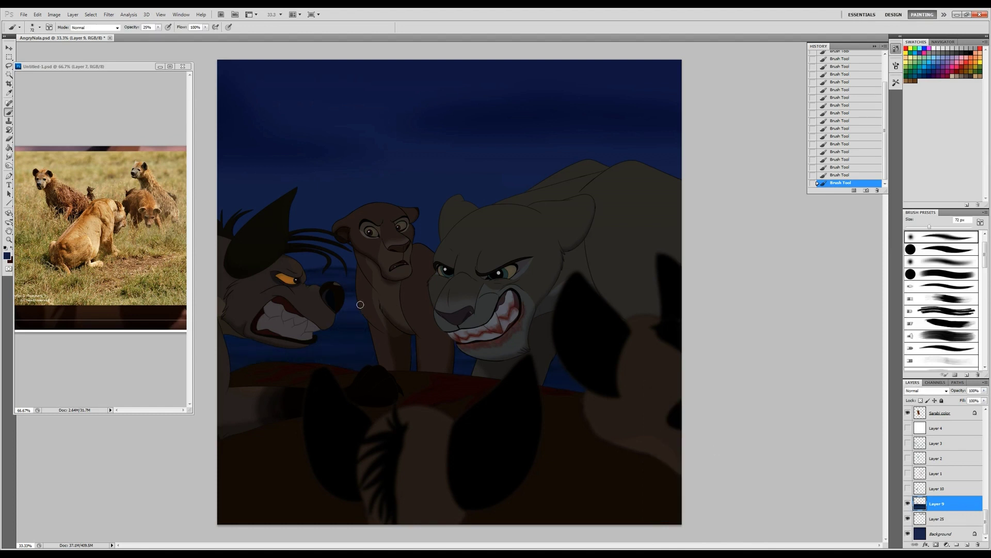
key(0)
drag(346, 299, 375, 302)
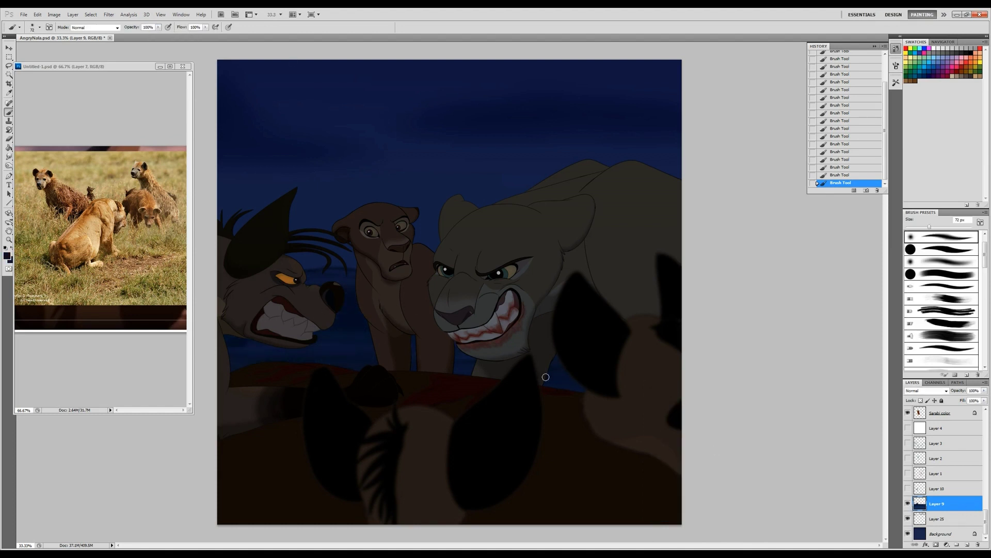
Step: Show and select Layer 10, then try blend modes on it
click(908, 488)
click(937, 488)
click(925, 391)
click(924, 204)
click(925, 391)
Step: Set Layer 10 to Multiply, paint dark 20 px grass blades along the horizon, then select Layer 26
click(919, 397)
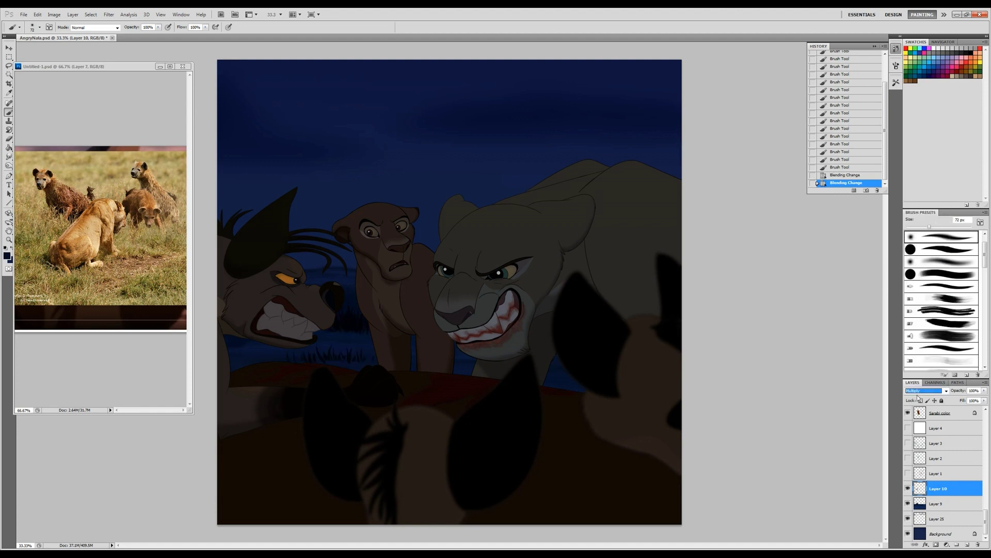
right_click(375, 296)
click(6, 255)
key(Return)
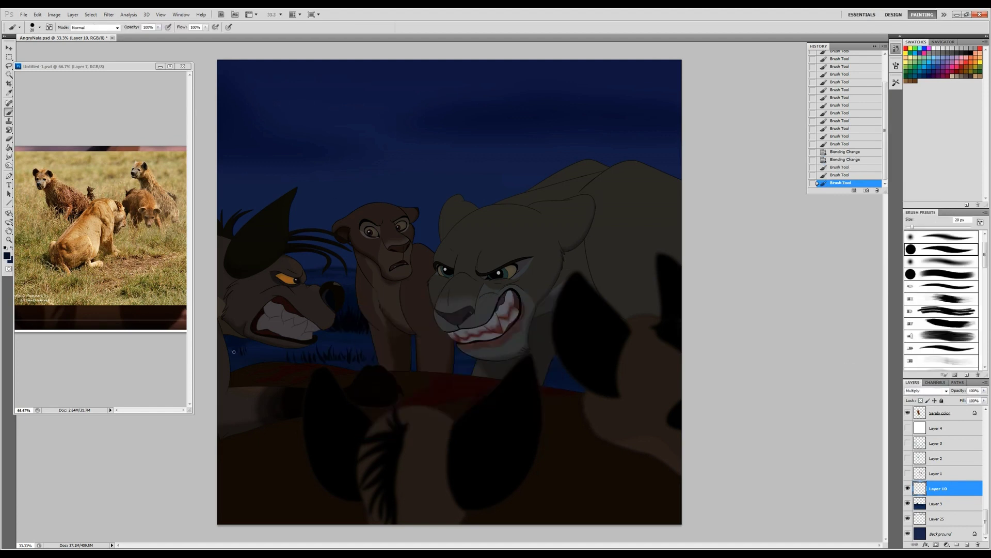
drag(242, 346, 476, 358)
scroll(962, 491, up, 5)
click(961, 493)
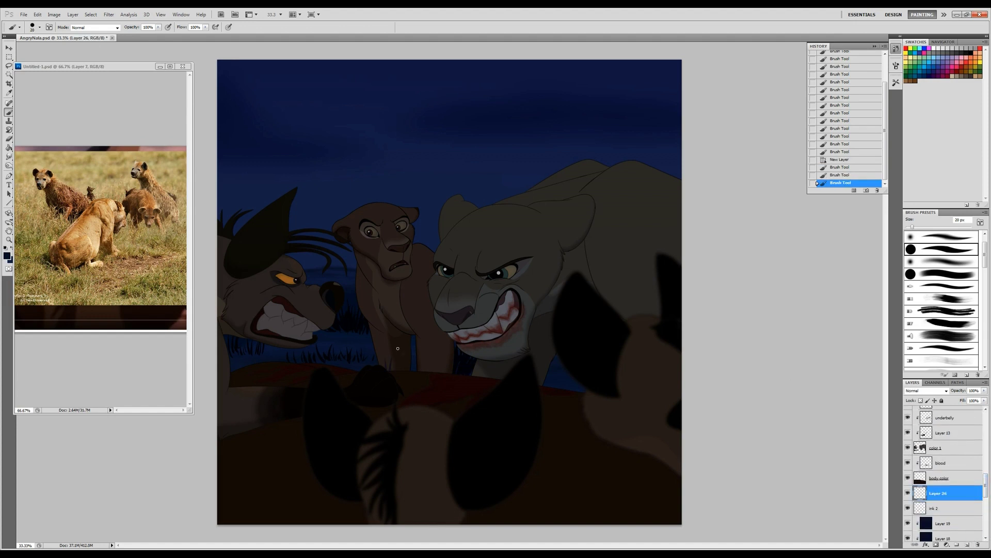